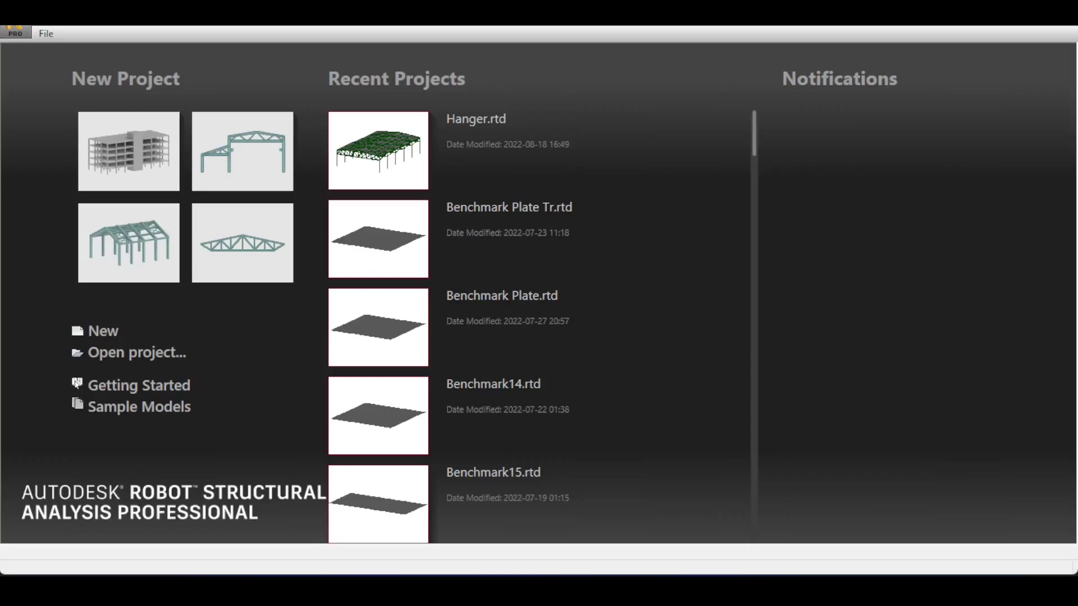
Start a new building project and define structural axes at X positions 0 and 8 m
click(112, 181)
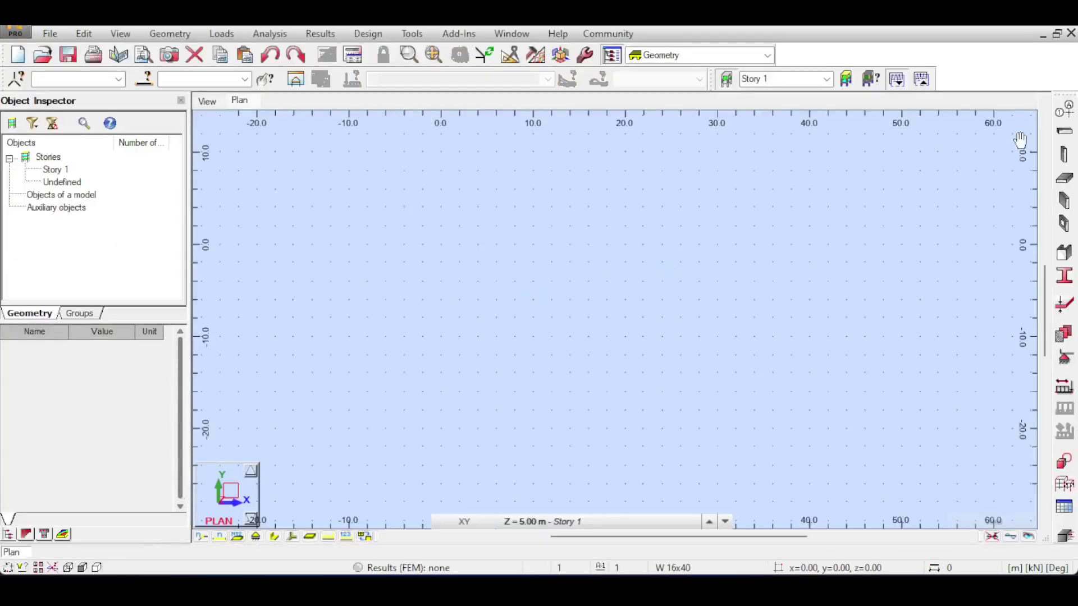
click(1065, 111)
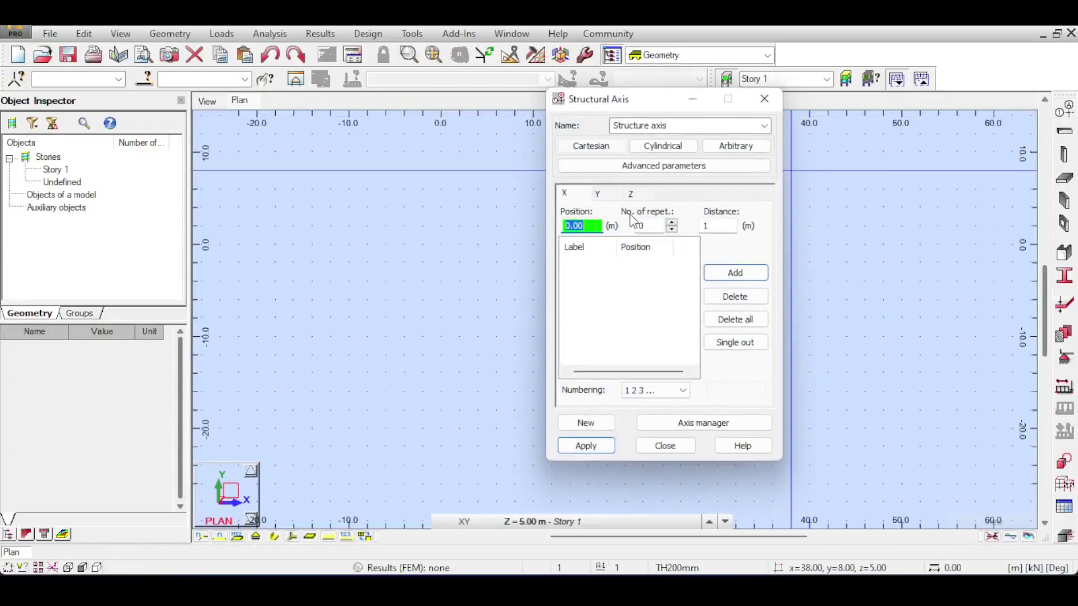
key(Return)
text(8)
key(Return)
click(611, 193)
click(640, 196)
click(604, 446)
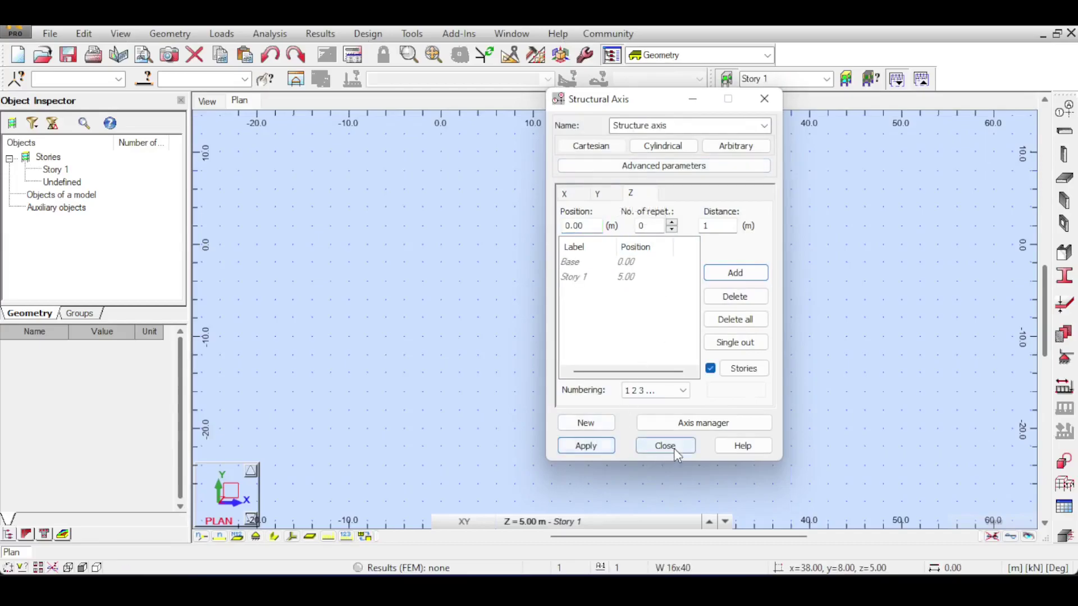
click(663, 446)
Place two 5 m high W 16x40 steel columns downward from Story 1 at axes 1 and 2
click(1063, 155)
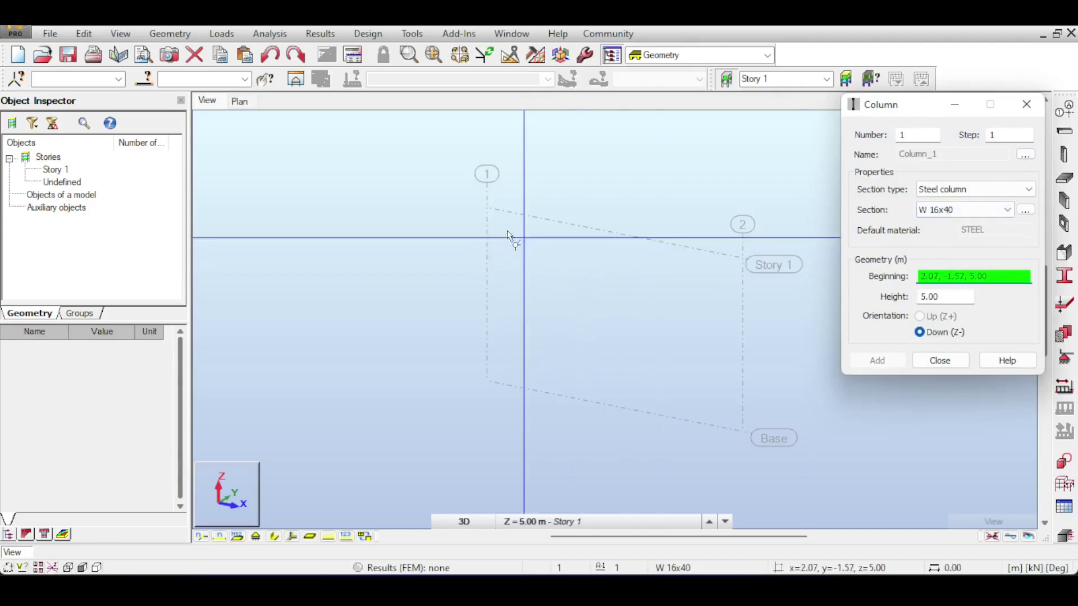
click(487, 207)
click(742, 258)
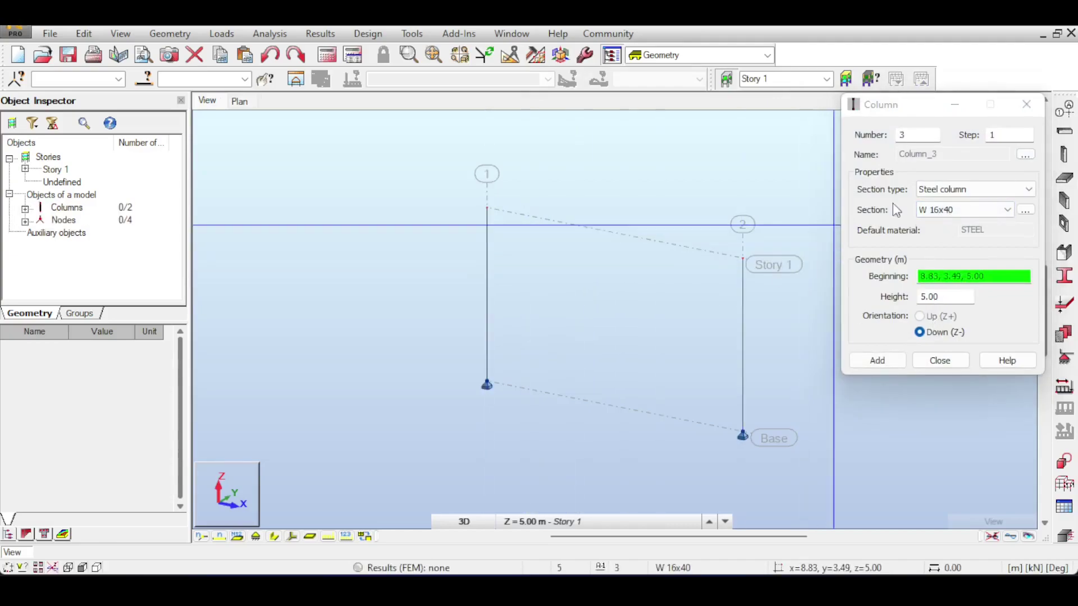
click(1045, 106)
Add a horizontal W 16x40 steel beam between the tops of the two columns
click(1064, 131)
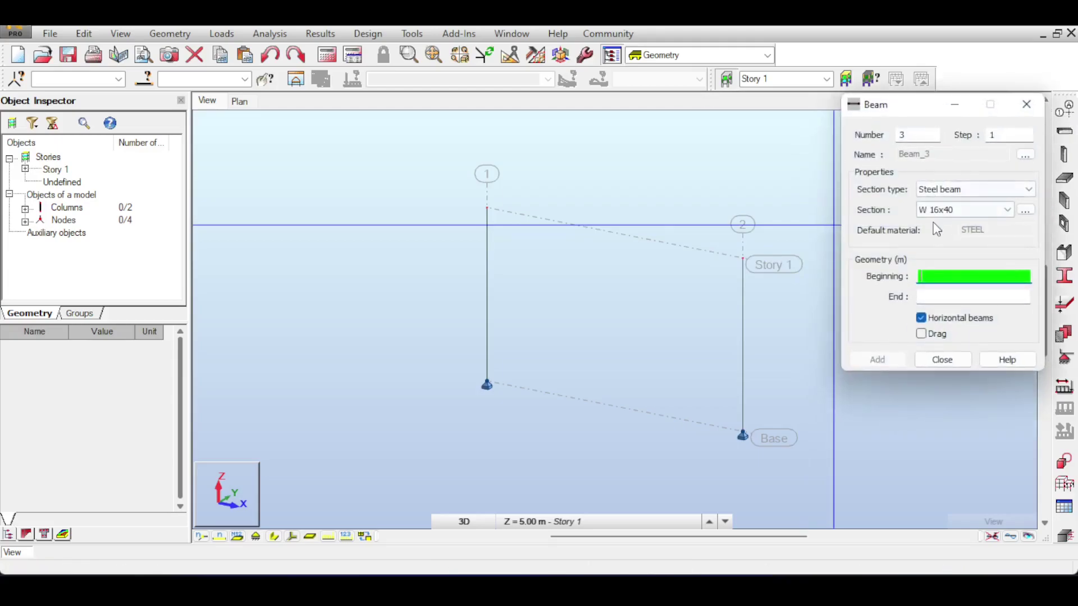
click(486, 208)
click(762, 258)
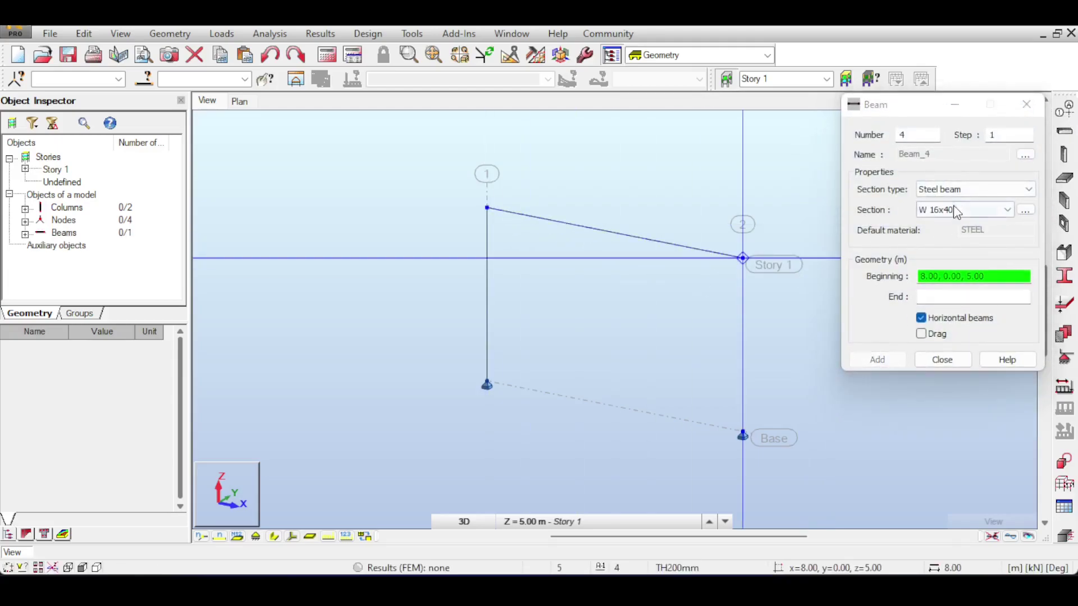
click(941, 360)
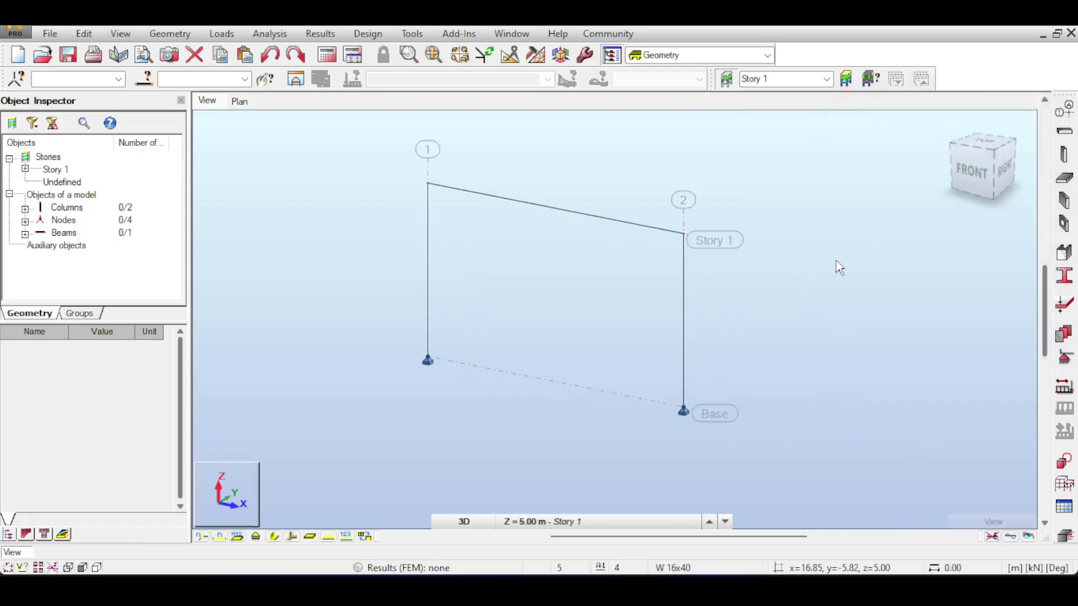
Assign the Fixed nodal support to both column base nodes
click(1065, 357)
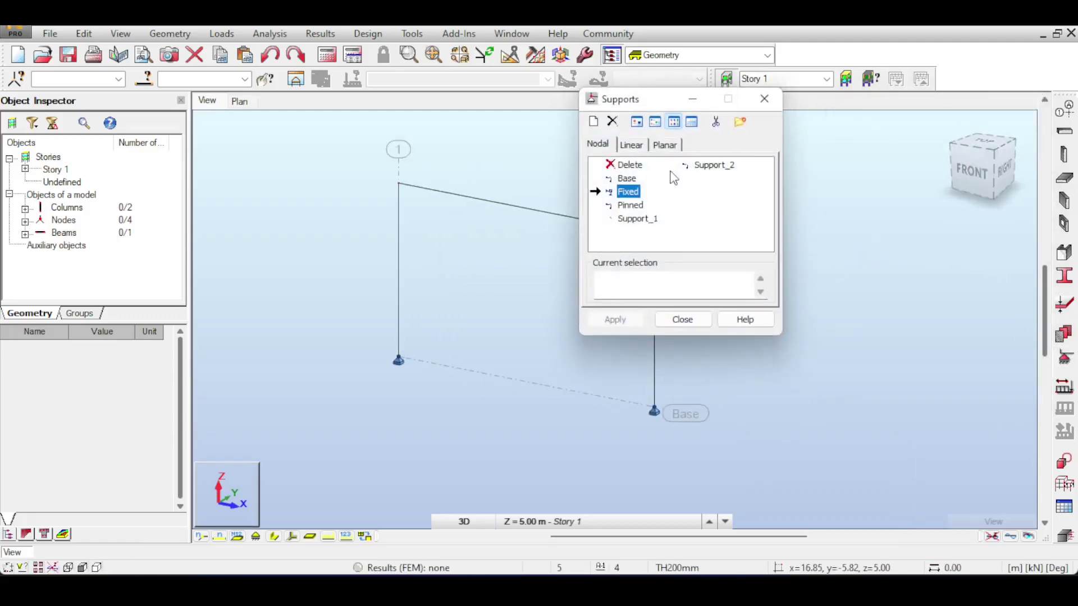
drag(315, 334, 678, 456)
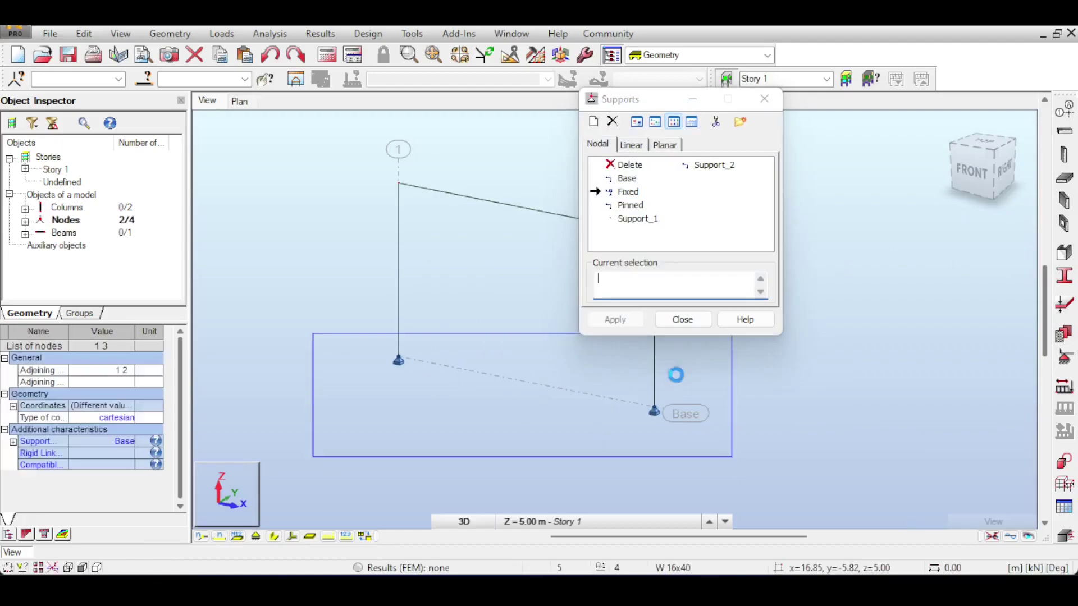
click(623, 321)
click(682, 320)
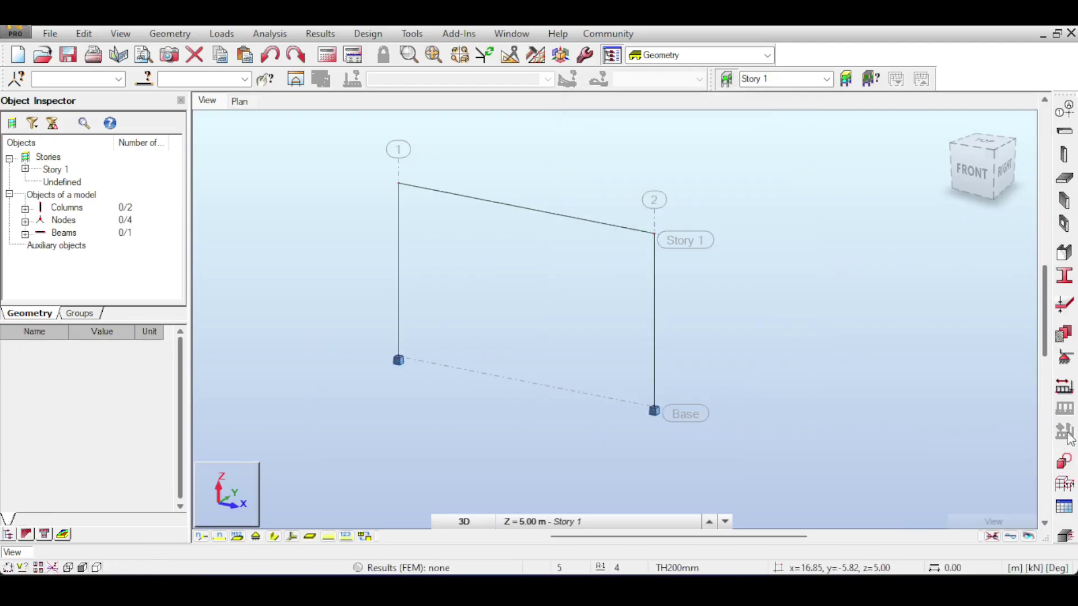
Create load case DL1 and apply a uniform load of -10 kN/m in Z to the beam
click(1065, 387)
click(754, 208)
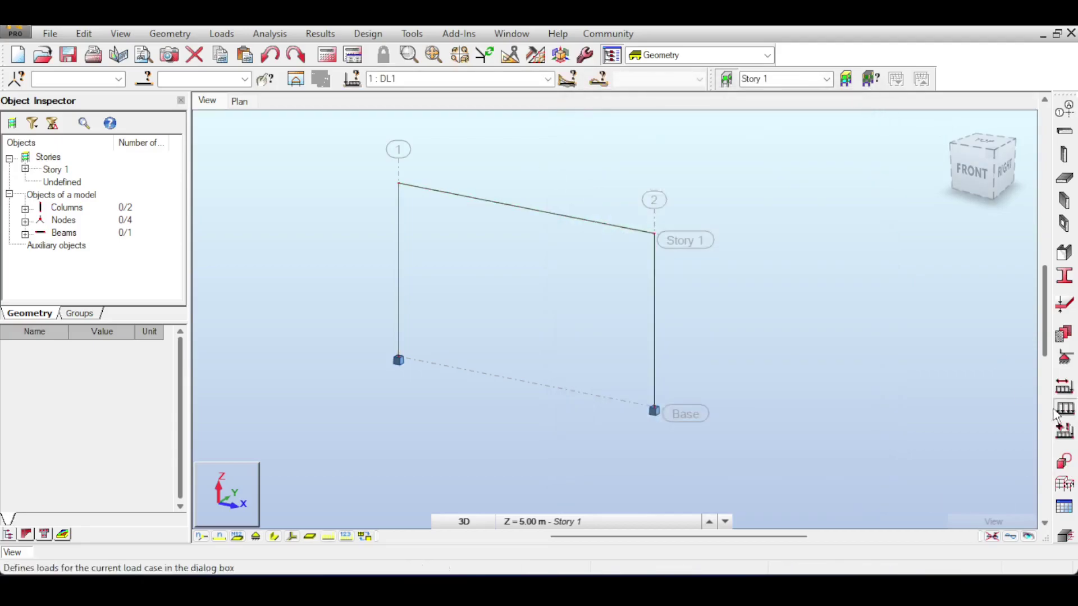
click(1065, 408)
click(940, 178)
click(882, 207)
click(895, 399)
drag(465, 146, 419, 230)
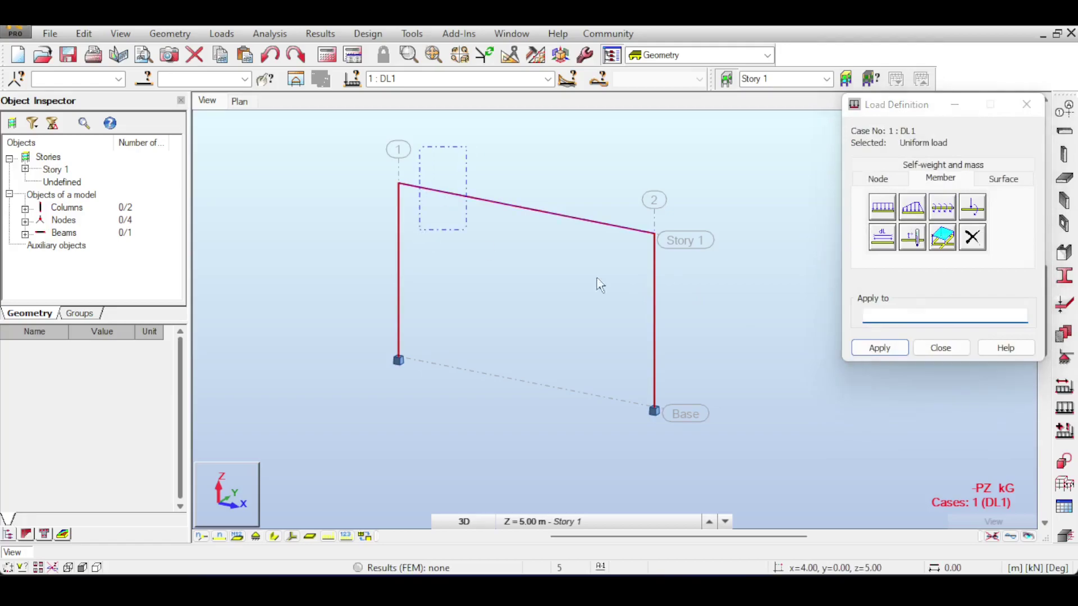
click(885, 344)
click(940, 347)
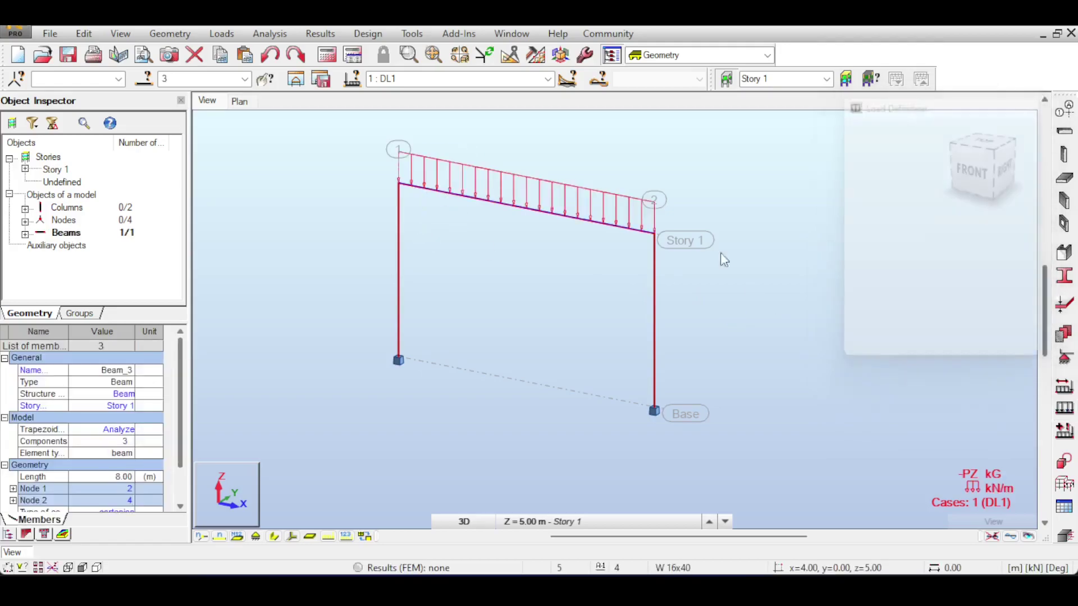
click(859, 205)
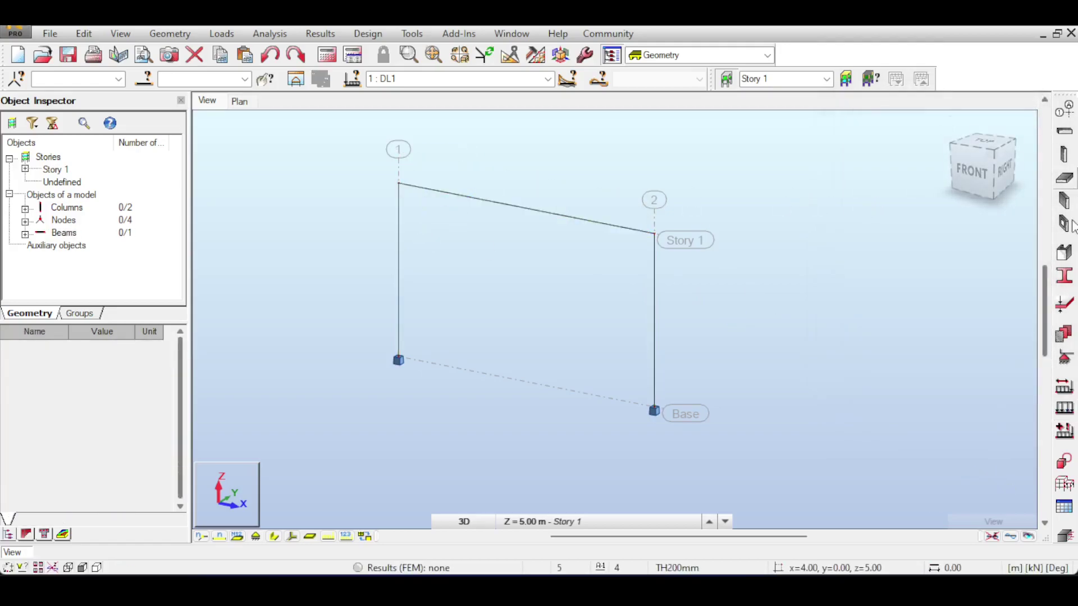
Apply a nodal force of 5 kN in X to the top node of the column at axis 1
click(1064, 408)
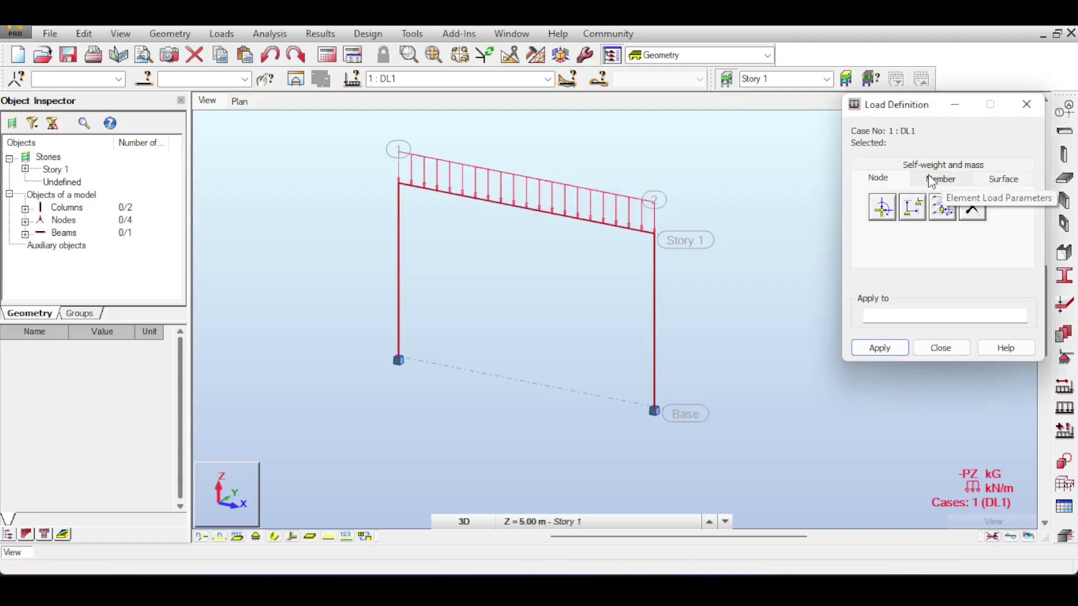
click(882, 208)
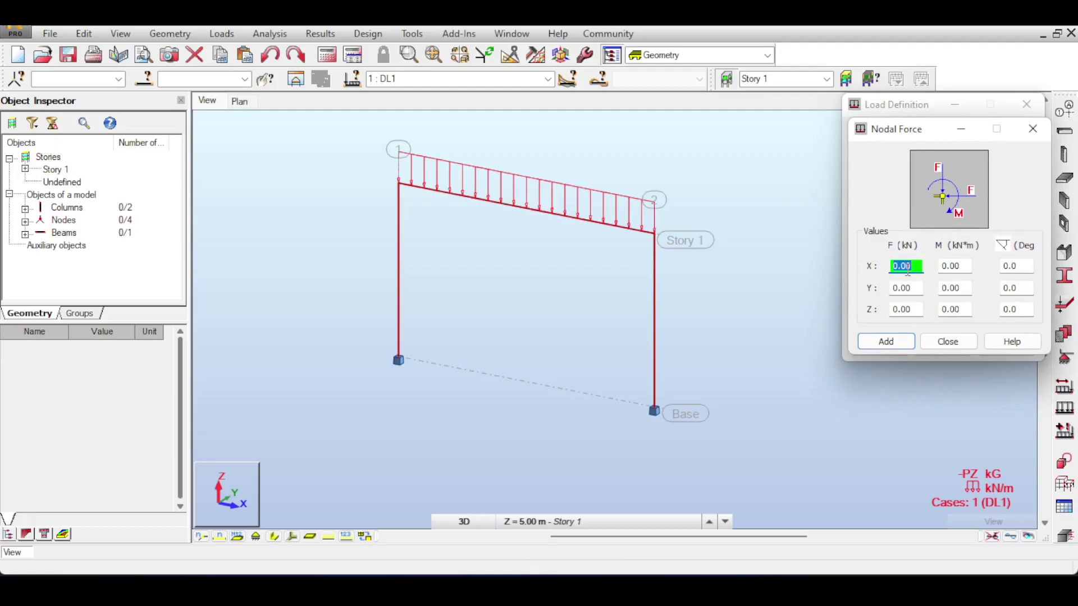
text(5)
click(884, 340)
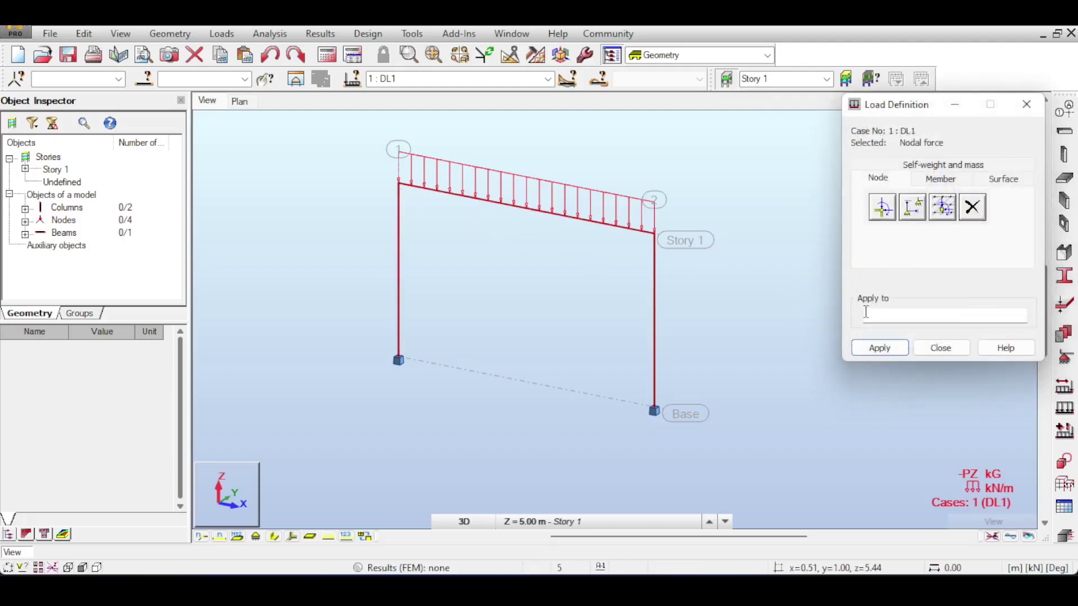
drag(385, 150, 449, 221)
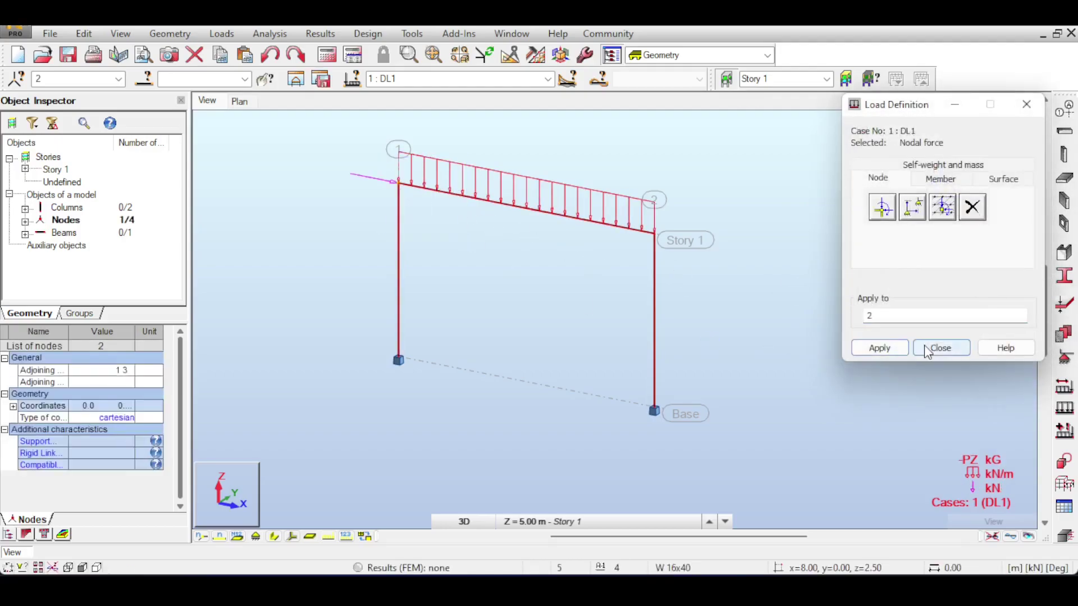
click(956, 348)
Run the structural analysis and display the frame's deformed shape from the front
click(327, 54)
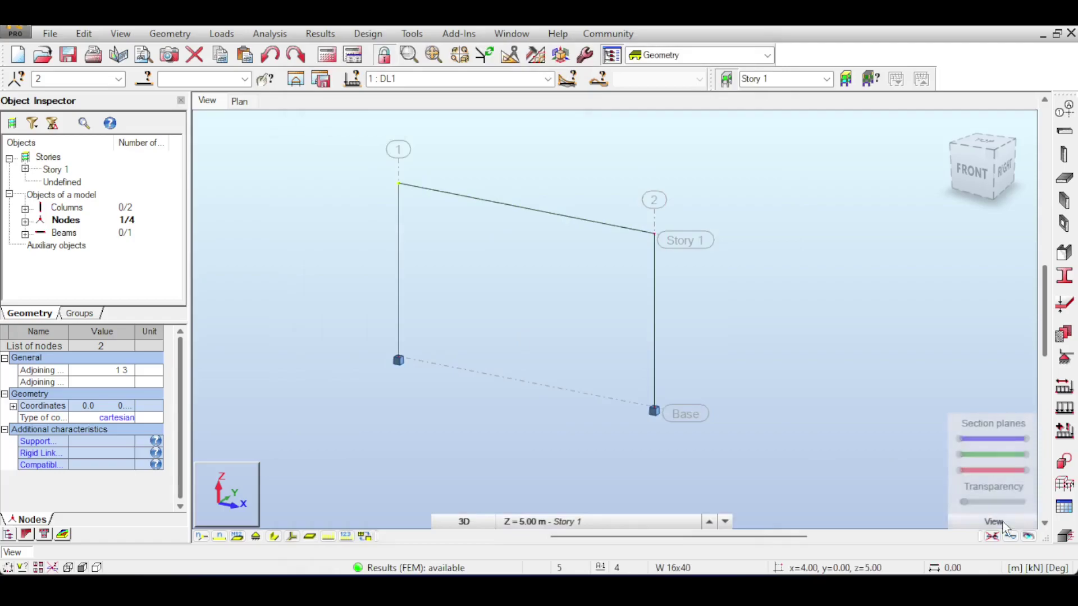
click(1010, 536)
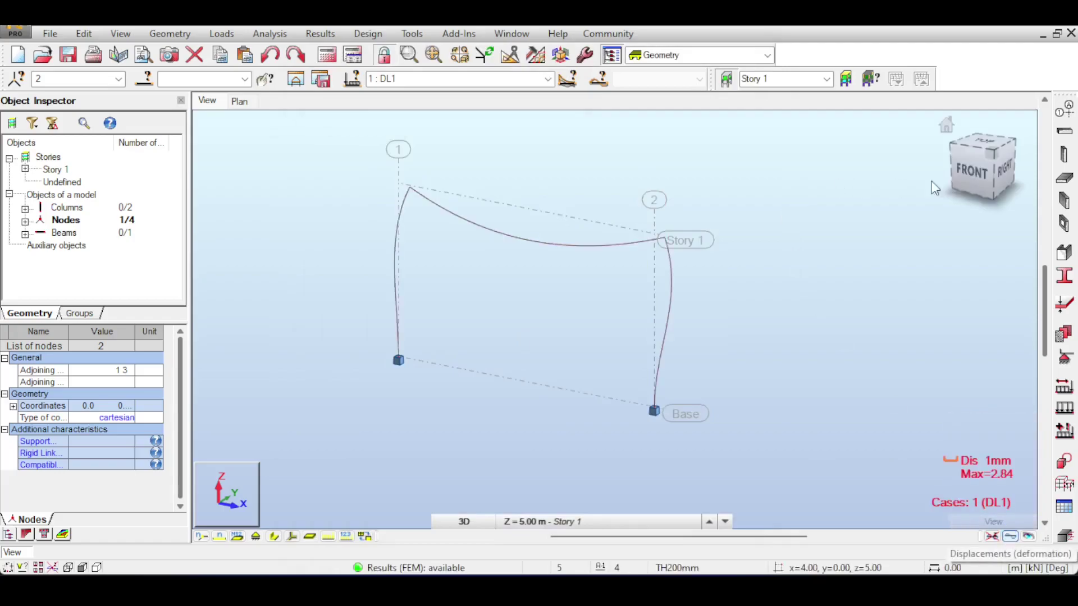
click(1001, 171)
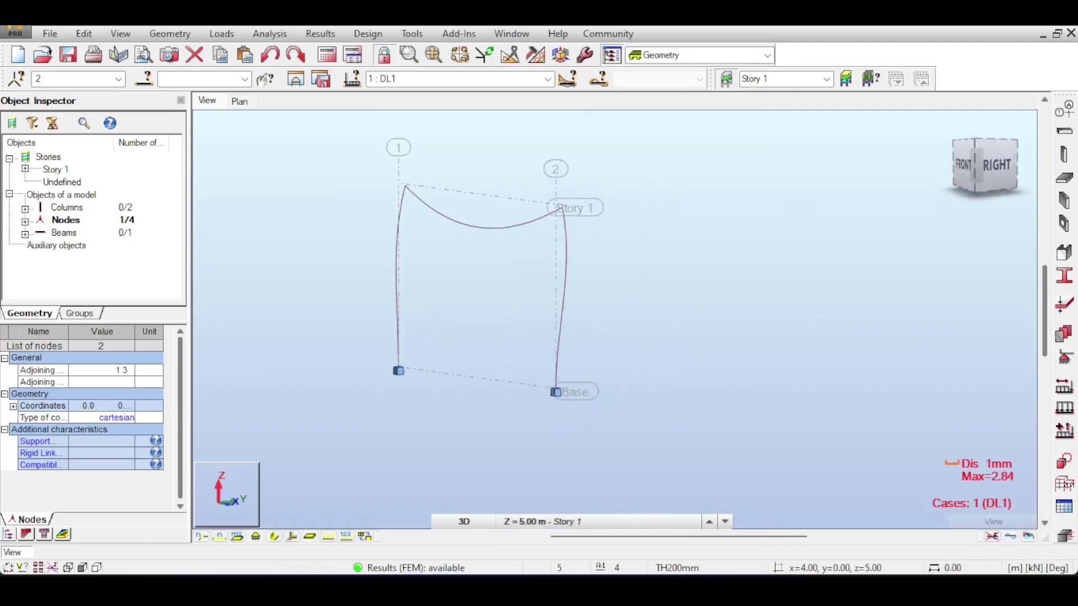
mouse_move(989, 165)
mouse_down()
mouse_move(981, 184)
mouse_move(962, 179)
mouse_move(972, 169)
mouse_move(996, 180)
mouse_move(965, 173)
mouse_move(978, 178)
mouse_up()
click(979, 179)
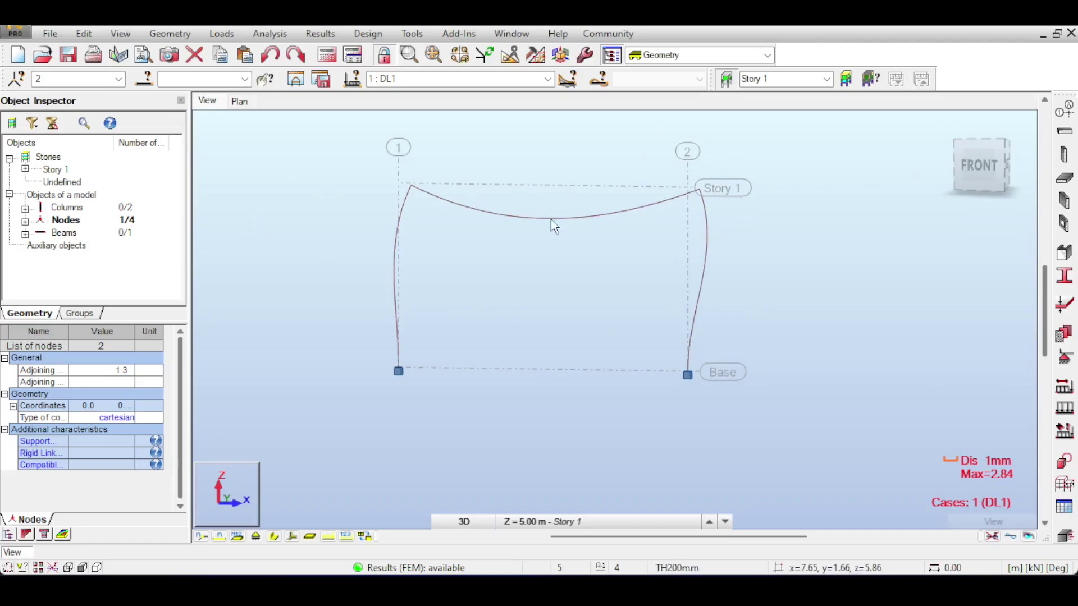
Check the load symbols and load values on the deformed frame, and clear the deformation display
click(327, 536)
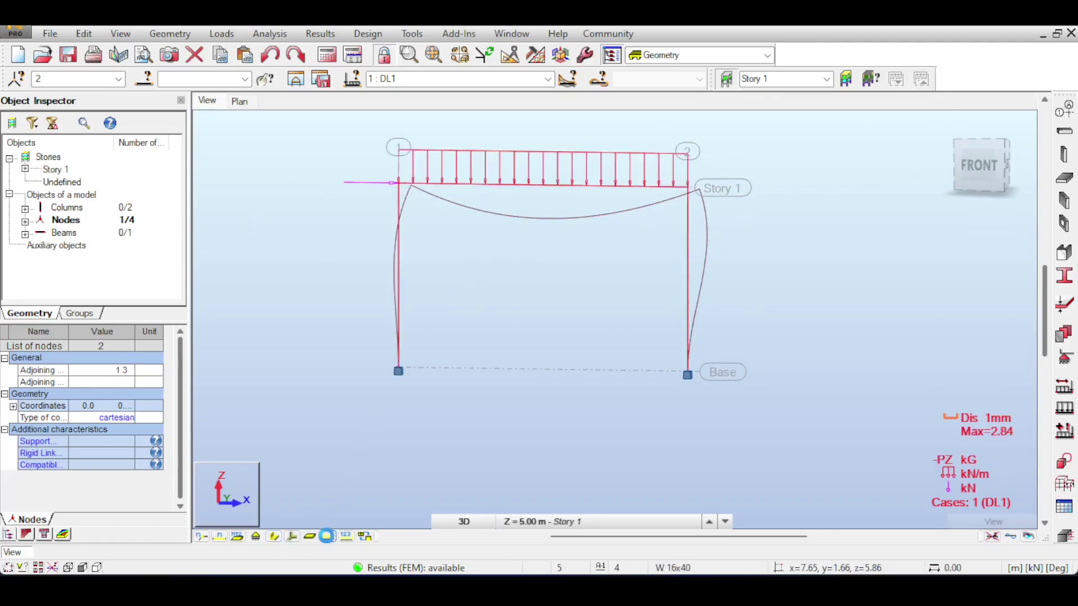
click(346, 536)
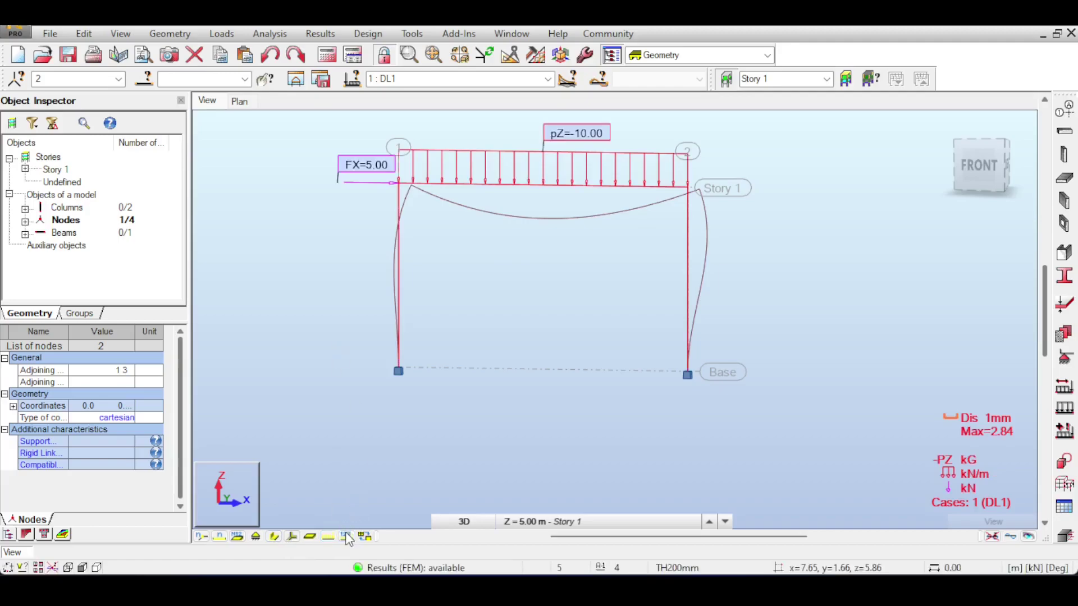
click(345, 536)
click(990, 537)
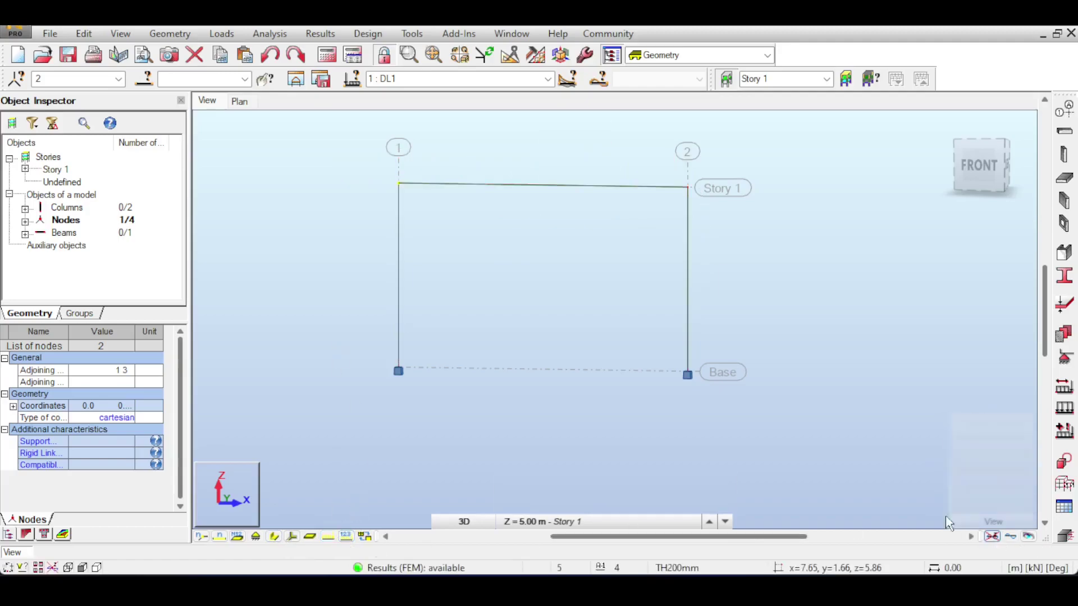
Display the Fx force diagram on all members of the frame
click(546, 270)
click(377, 34)
mouse_move(331, 36)
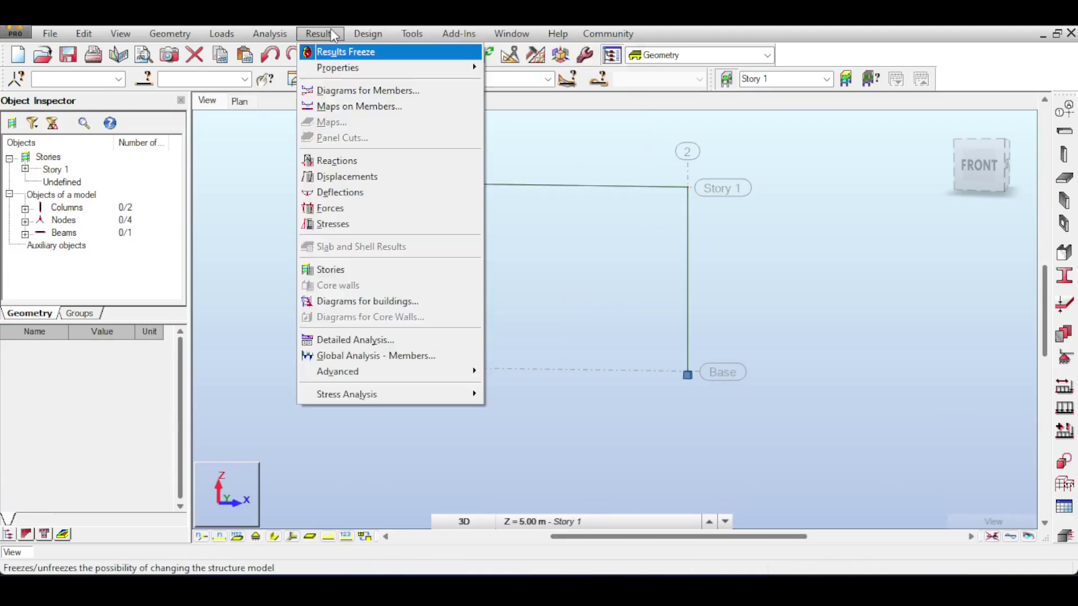
click(358, 90)
click(884, 189)
click(879, 442)
Show the Fx force diagrams as filled shapes with labels at local extremes, and inspect them in 3D
drag(912, 117, 918, 234)
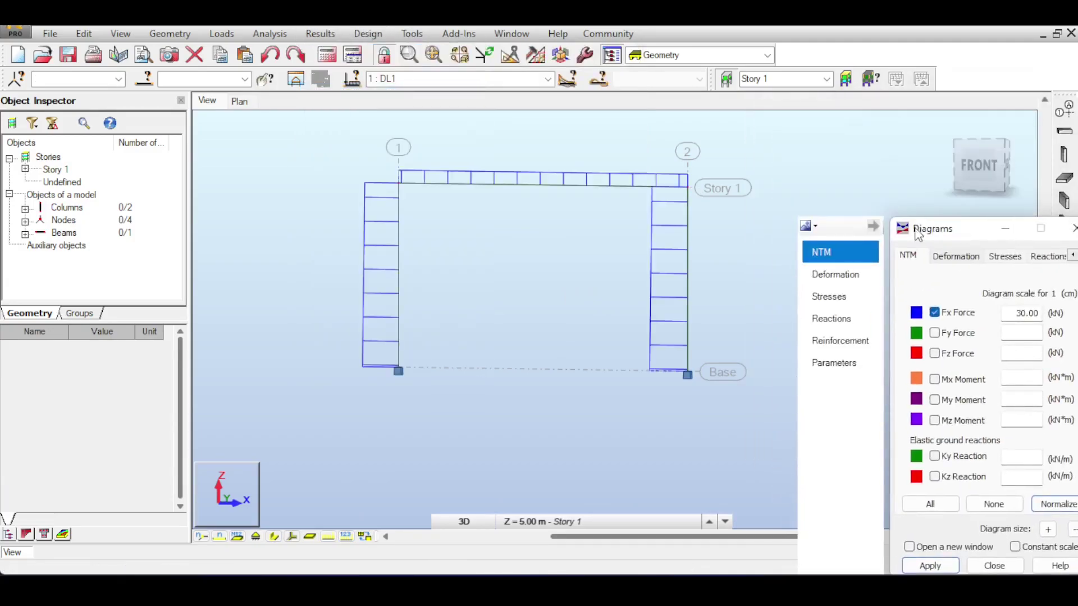
click(836, 360)
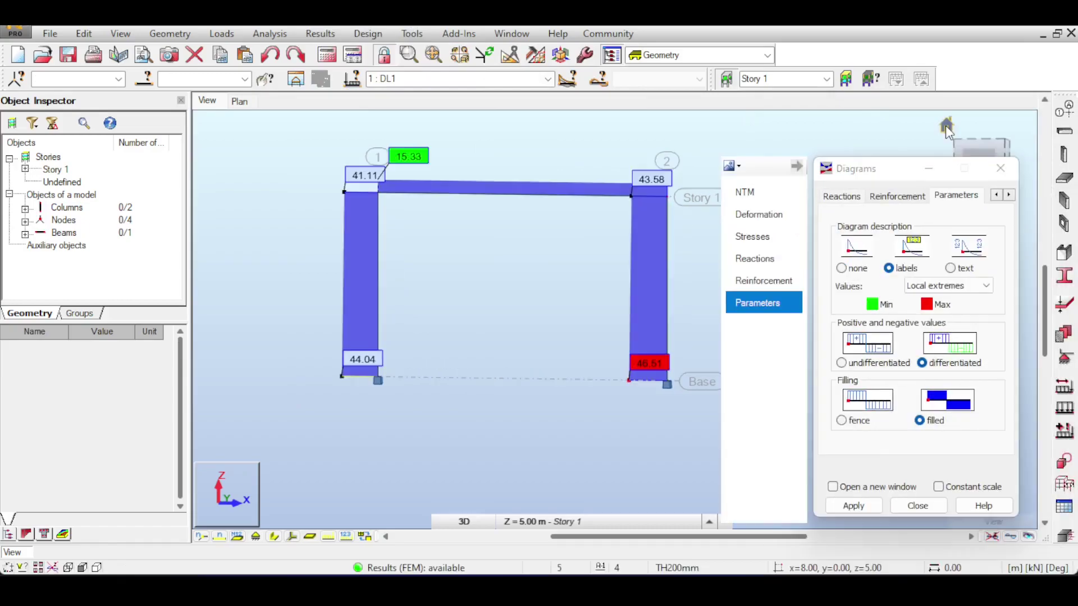
click(945, 126)
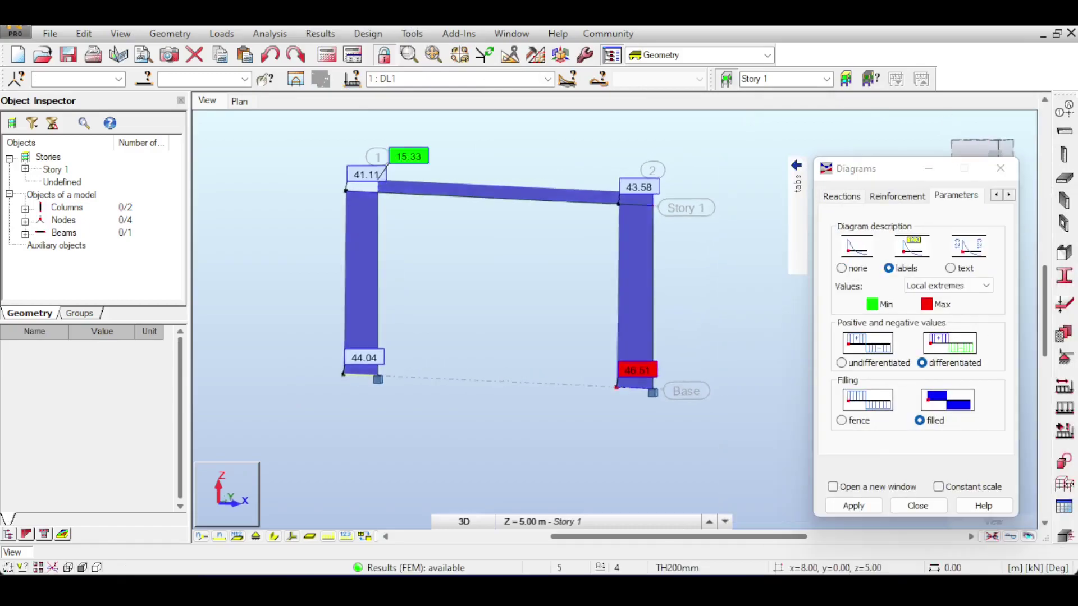
shift+middle_drag(533, 303, 735, 223)
middle_drag(589, 289, 612, 150)
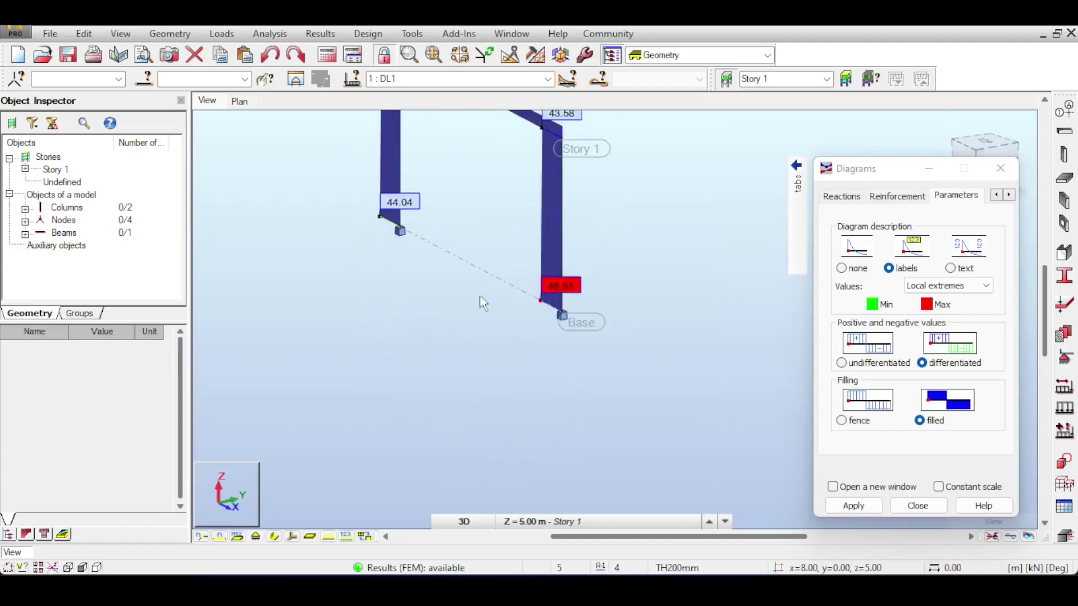
Show the Fy force diagram instead of Fx and display the local axes of the members
mouse_move(796, 186)
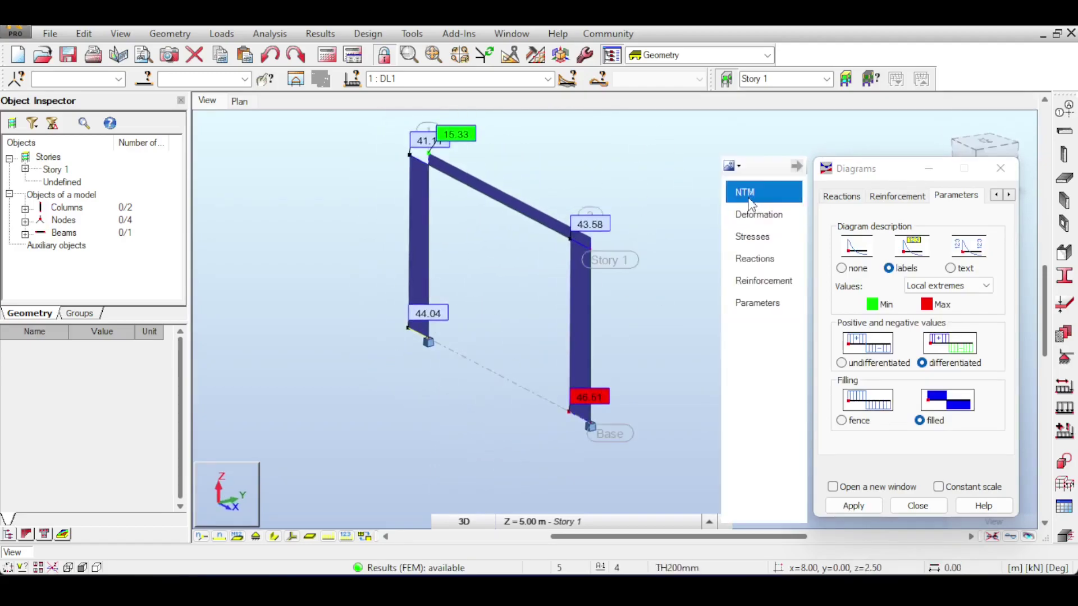
click(763, 191)
click(863, 273)
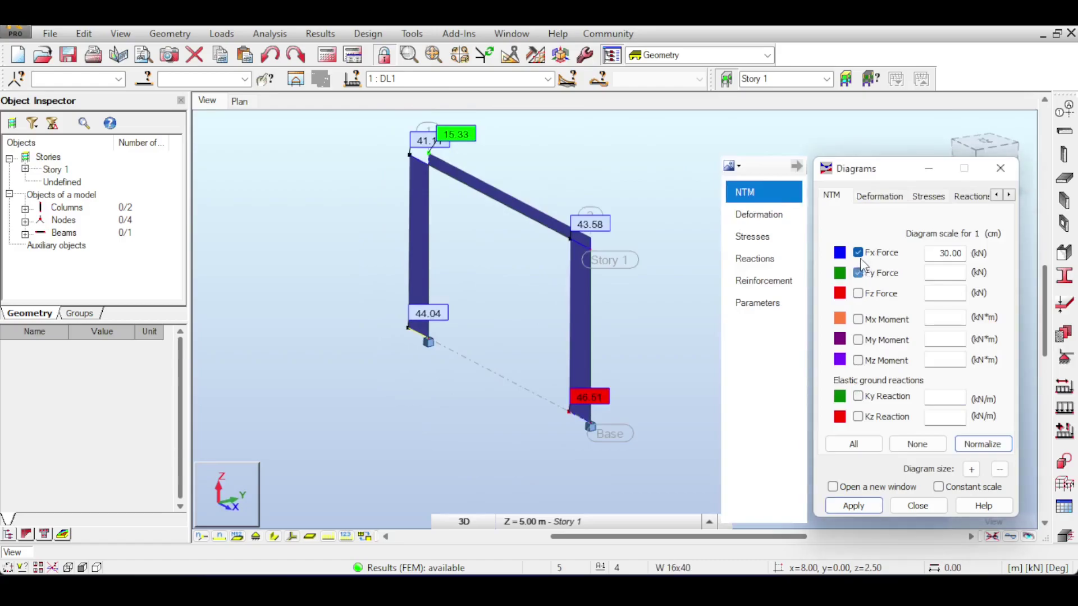
click(852, 506)
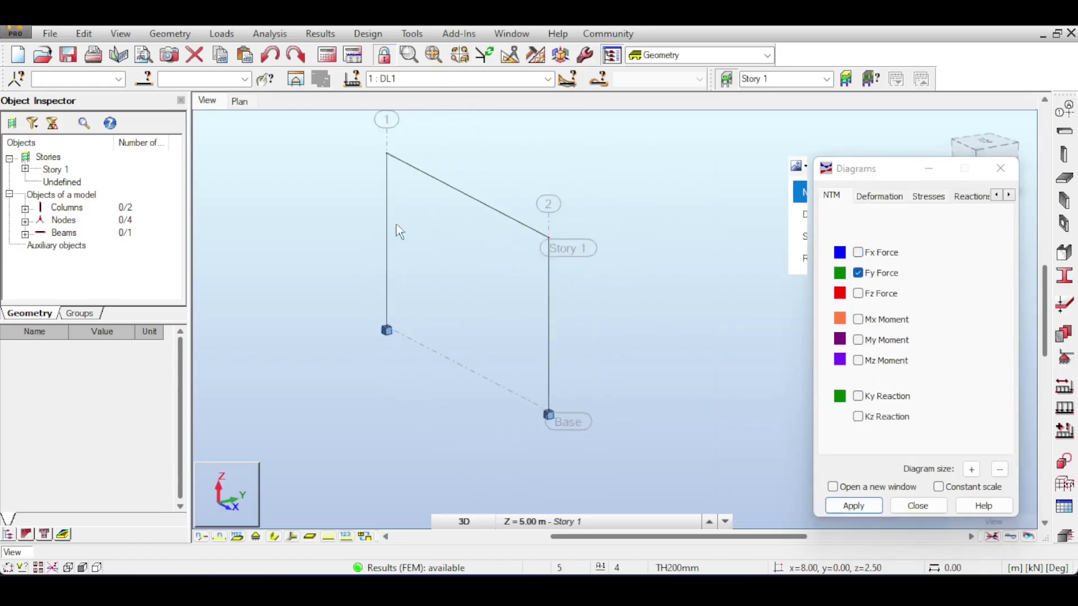
click(278, 537)
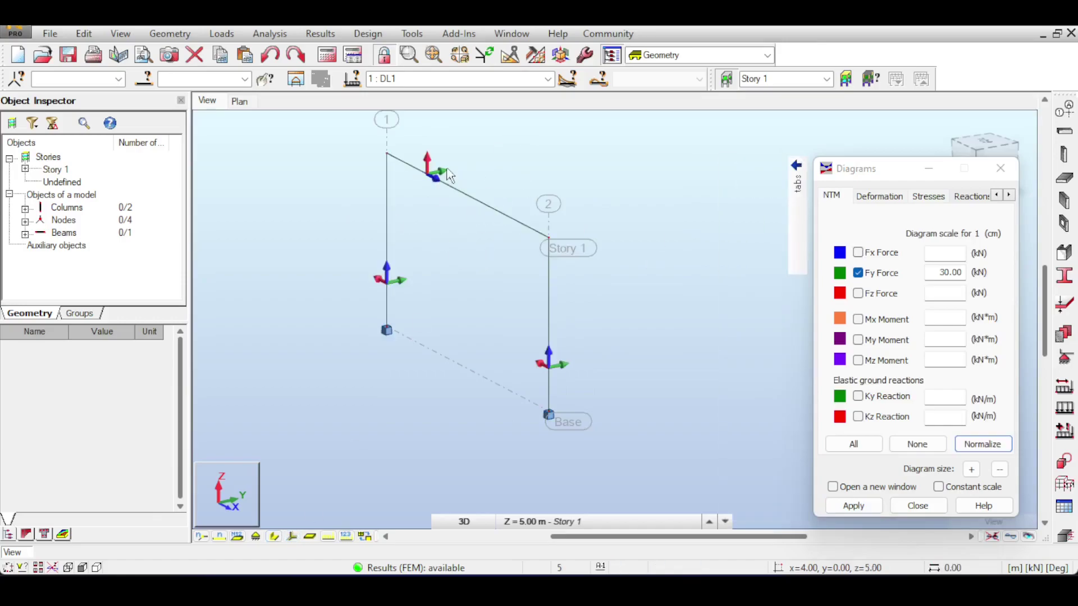
Show the Fz force diagram instead of Fy on the frame and hide the local axes of the members
click(855, 276)
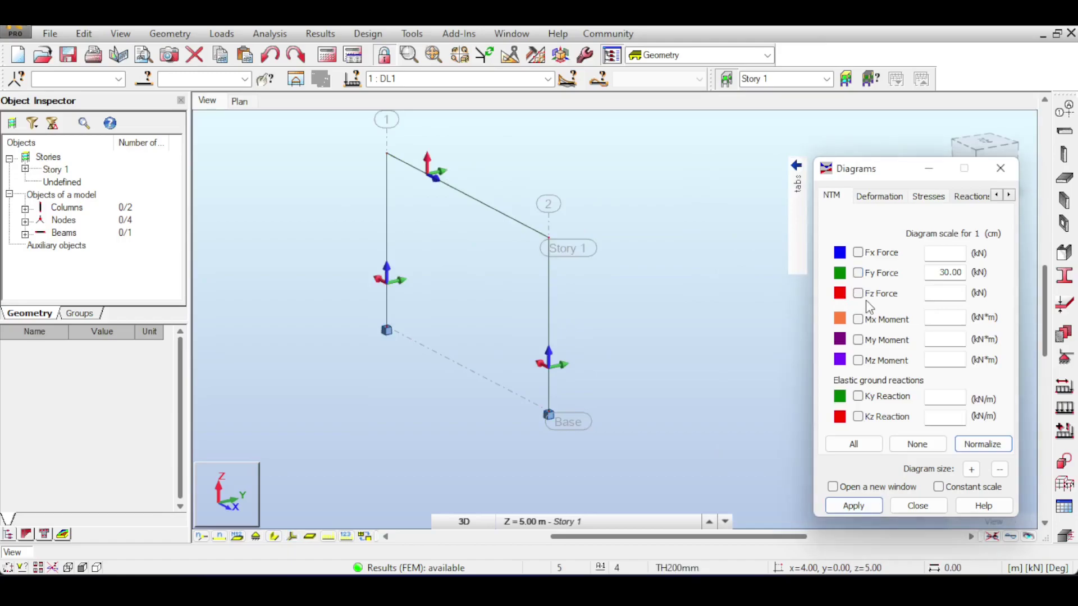
click(851, 505)
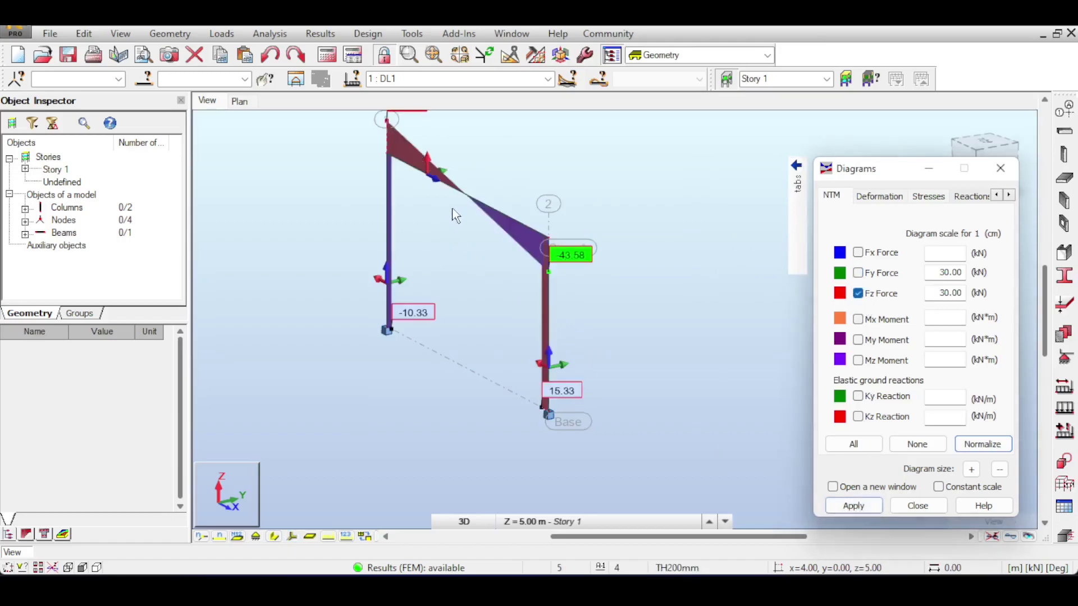
click(293, 536)
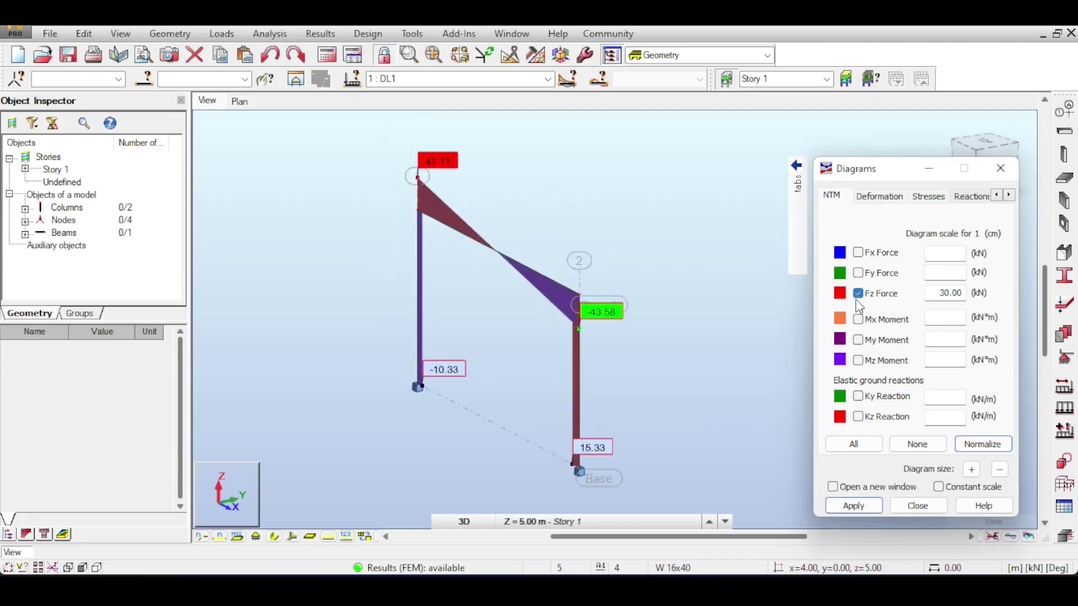
Display the Mx moment diagram and the My moment diagram on the frame members, one after the other
click(835, 507)
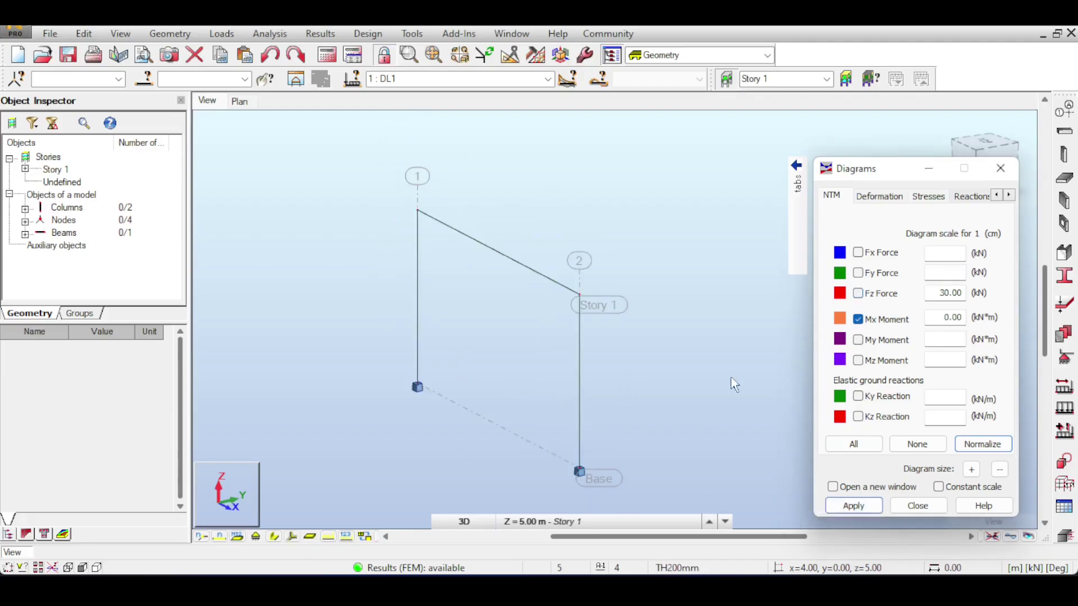
click(858, 339)
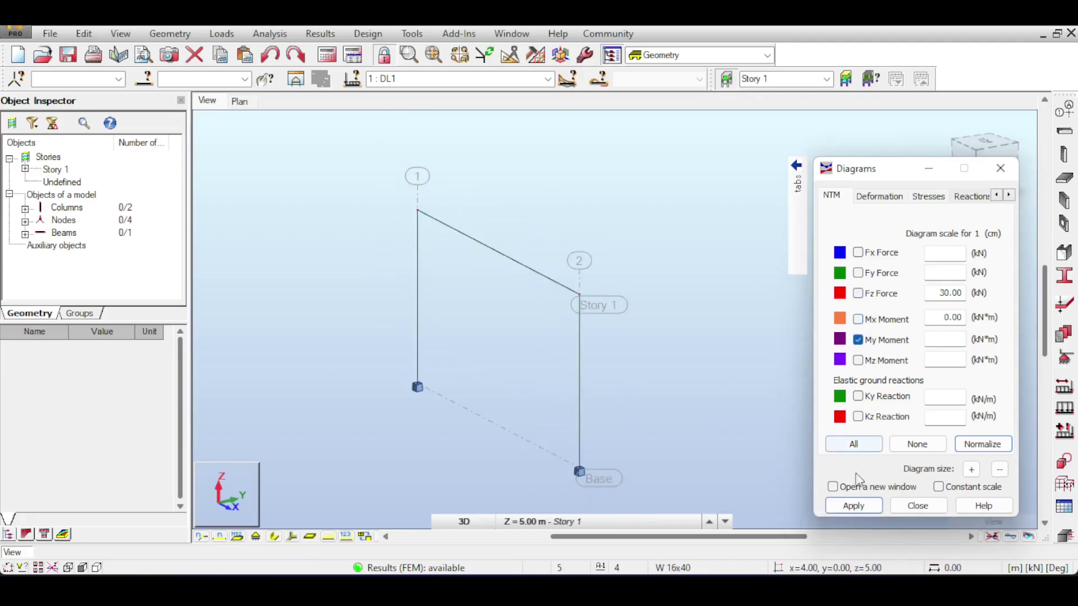
click(851, 505)
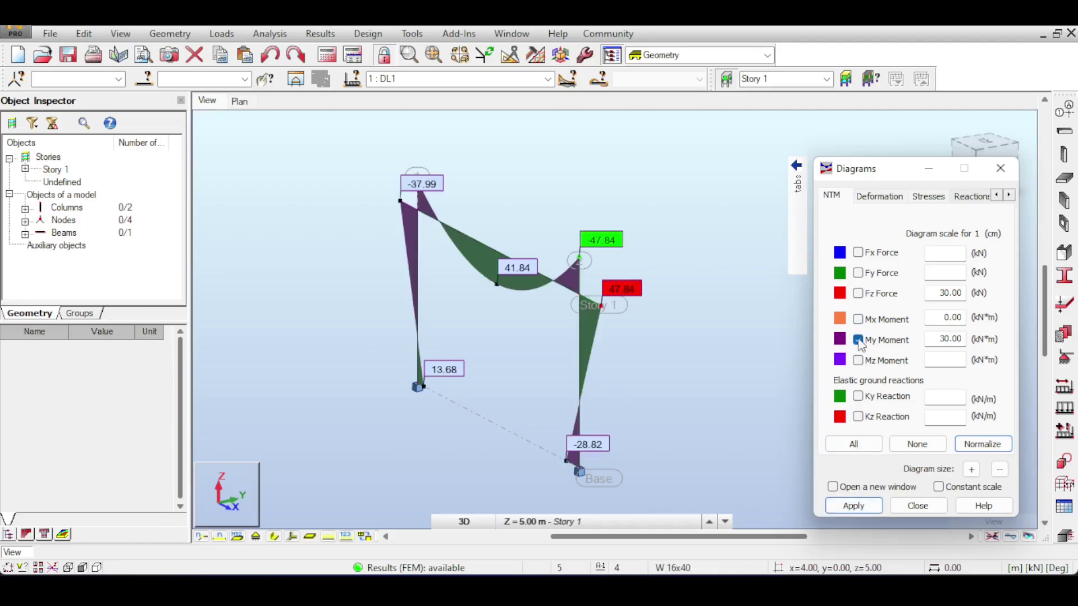
Show the Mz moment diagram instead of My and close the diagram settings
click(853, 506)
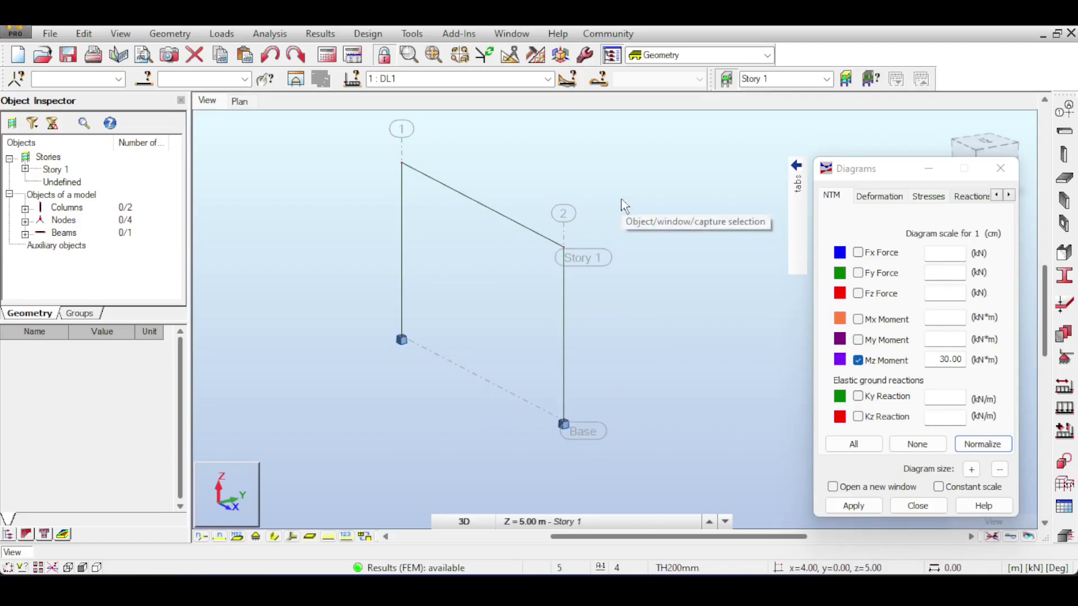
click(796, 165)
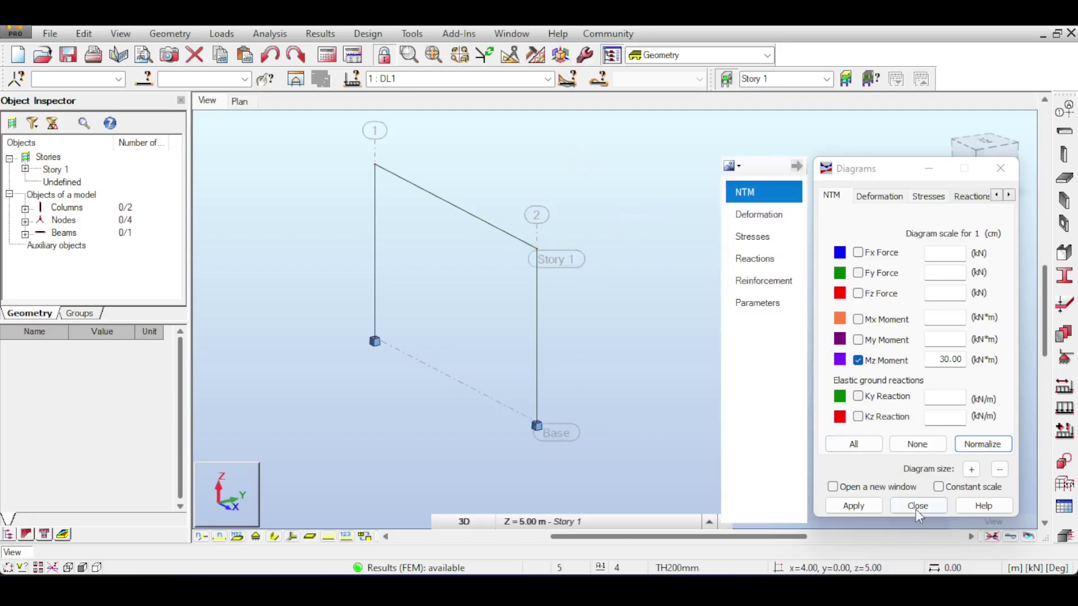
click(917, 506)
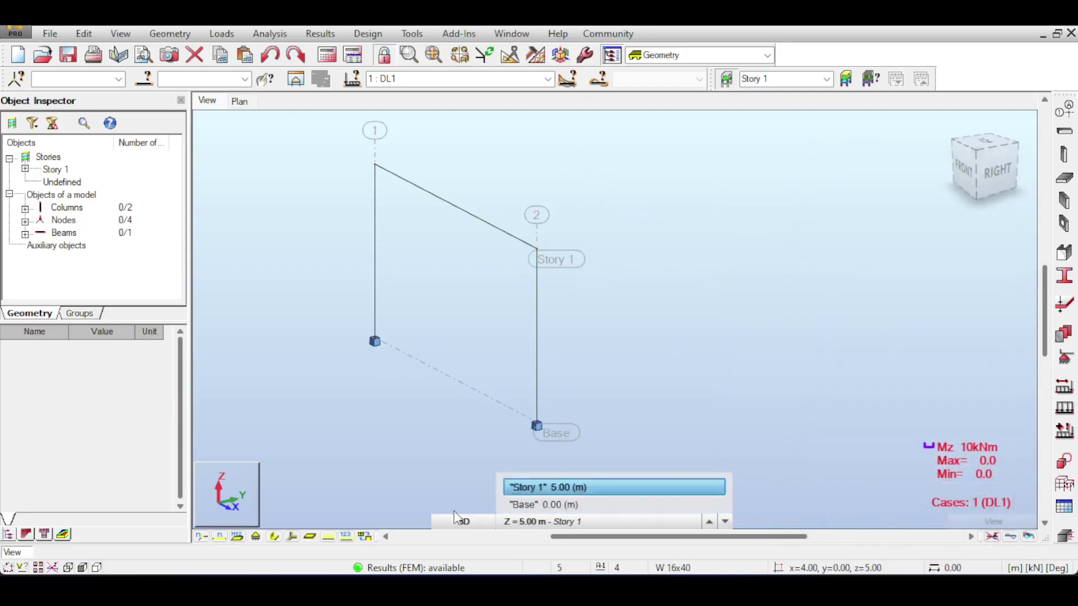
Display the section shapes of the members and inspect how the beam meets the column at axis 2
click(274, 537)
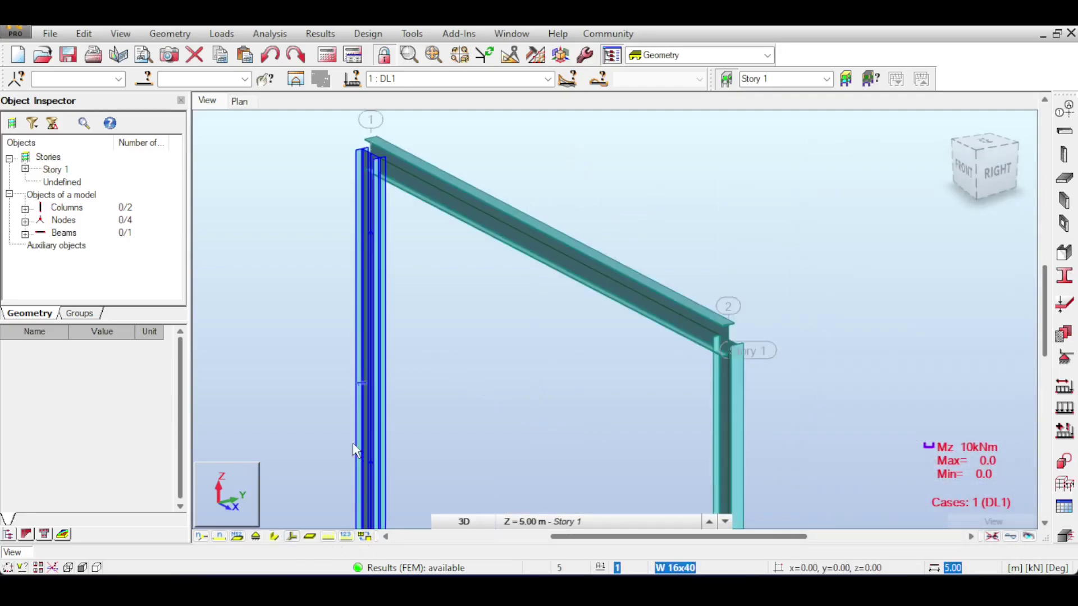
click(269, 537)
scroll(730, 355, up, 2)
middle_drag(731, 356, 702, 267)
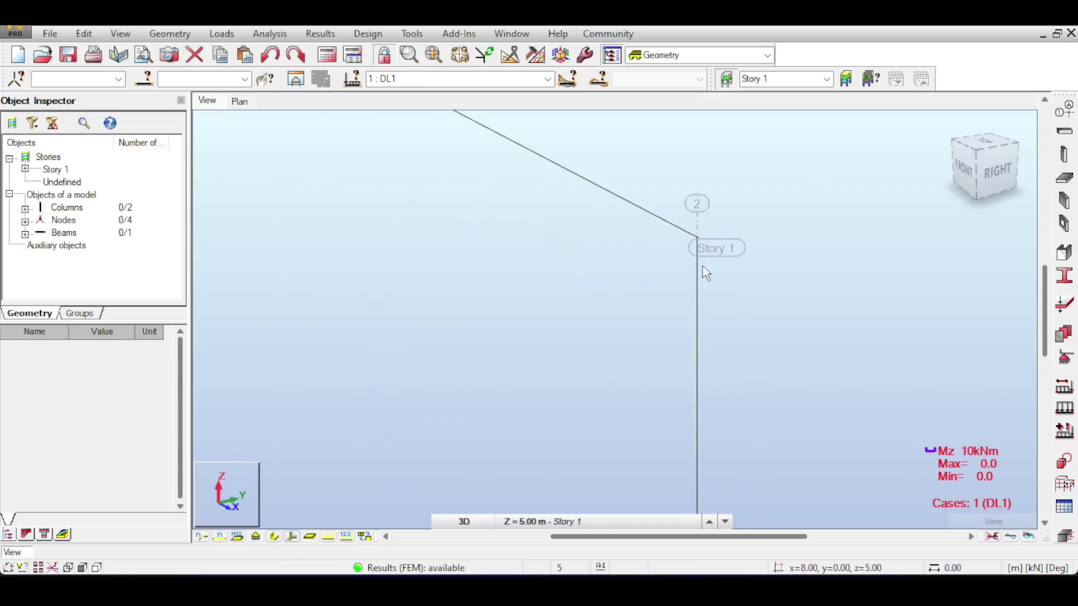
click(275, 537)
scroll(660, 292, up, 4)
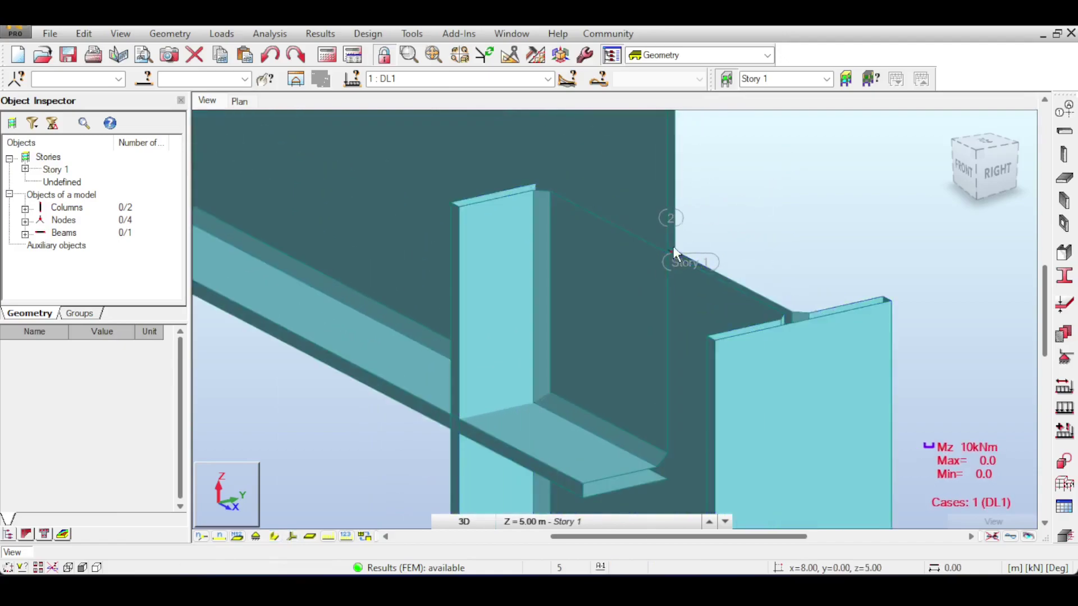
scroll(673, 247, down, 4)
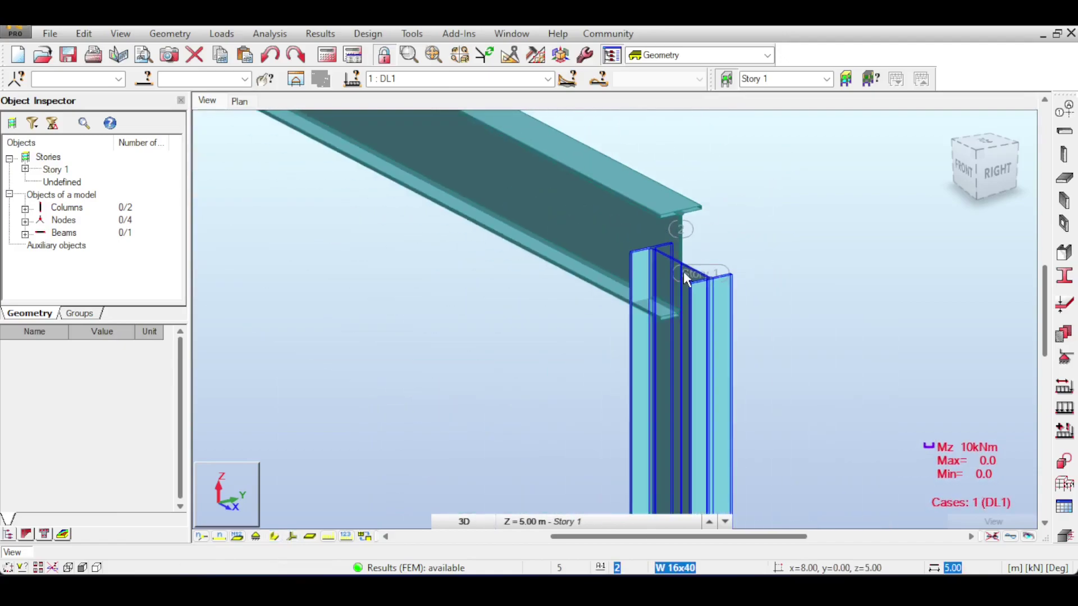
scroll(662, 269, down, 8)
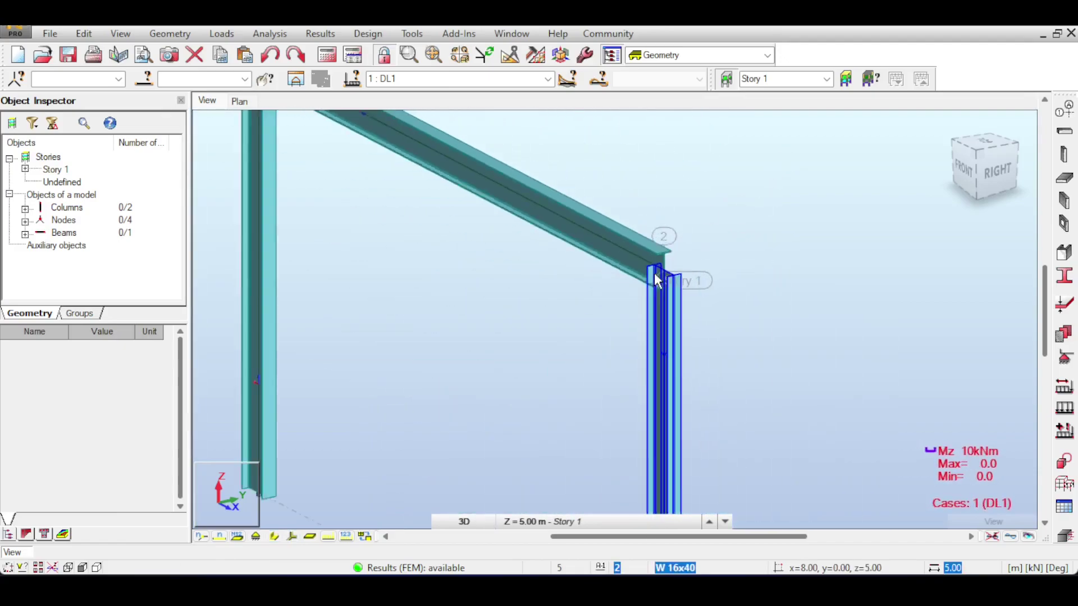
scroll(661, 247, up, 5)
scroll(645, 241, down, 5)
scroll(656, 227, up, 2)
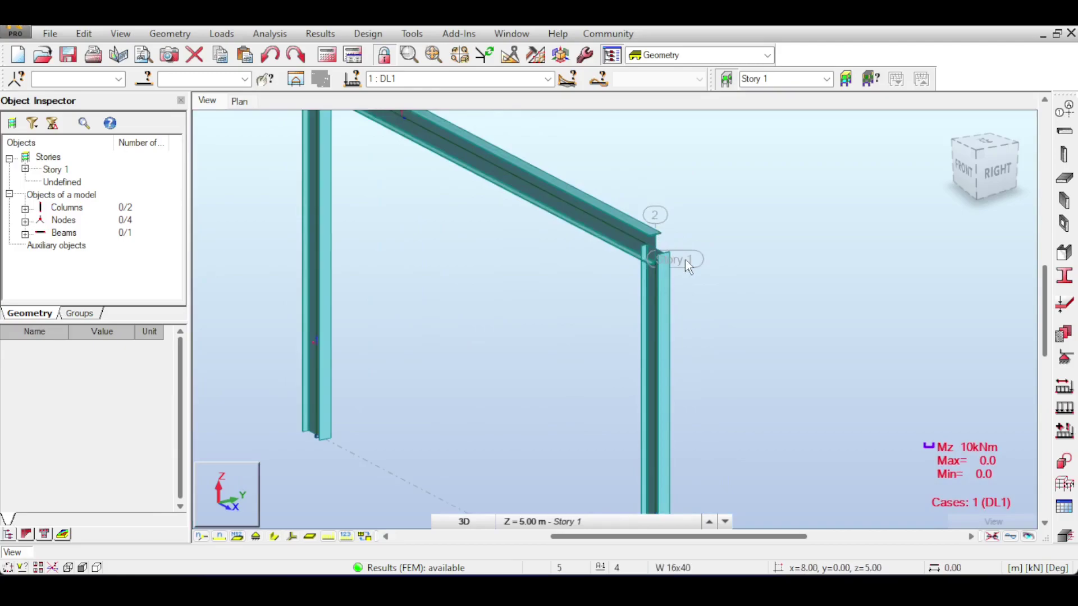
middle_drag(674, 199, 652, 264)
Open the member offset definitions and remove the Crane and MyOffset types from the list
click(170, 33)
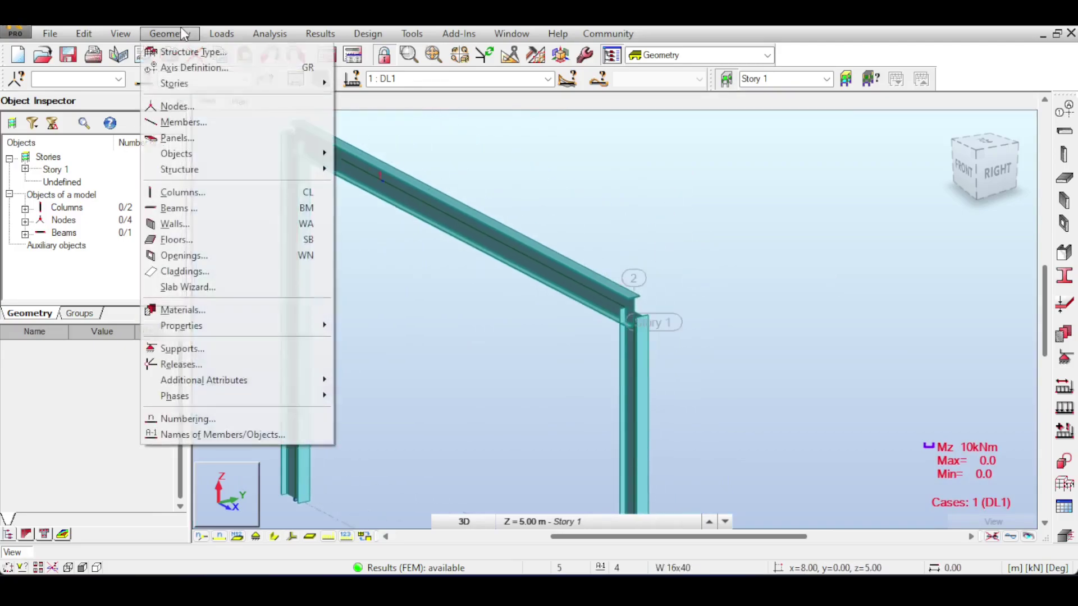
mouse_move(228, 382)
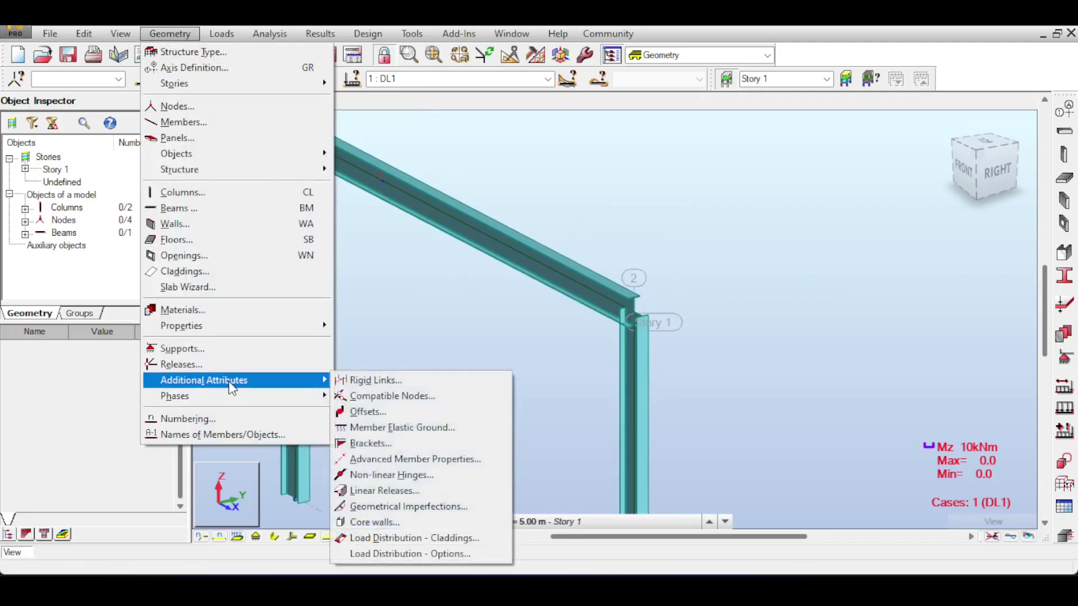
click(388, 411)
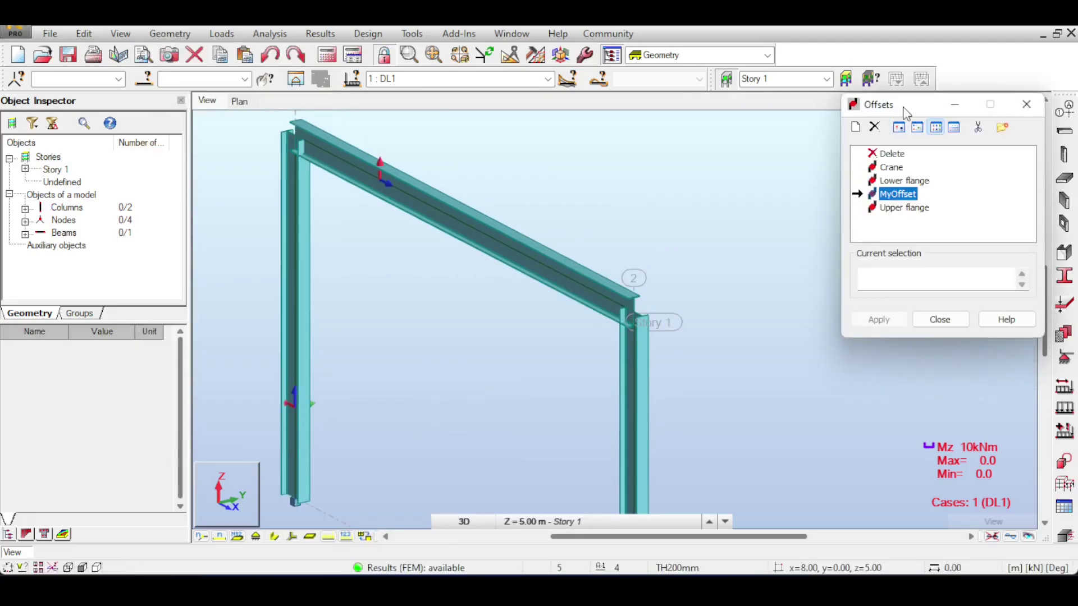
drag(906, 113, 883, 100)
Apply the Lower flange offset to the beam and inspect its seating on both columns
click(882, 159)
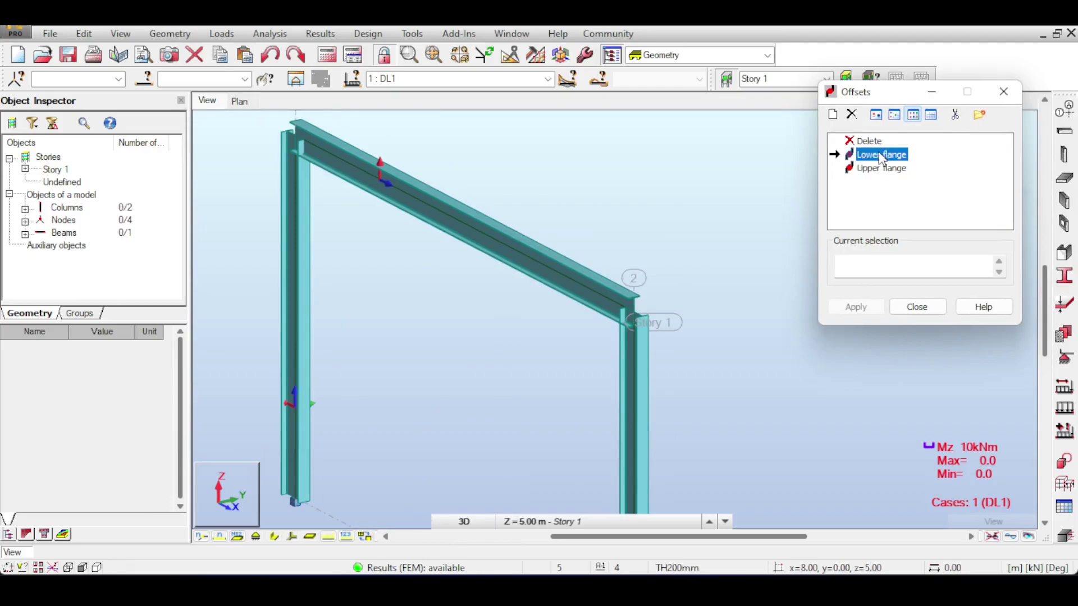
click(549, 268)
click(594, 336)
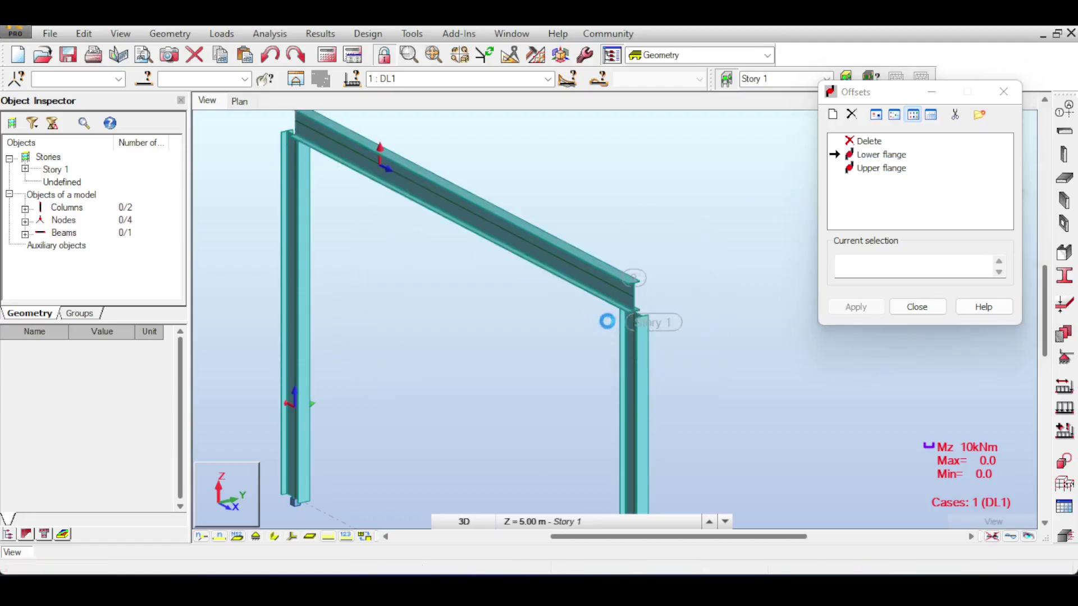
scroll(634, 321, up, 5)
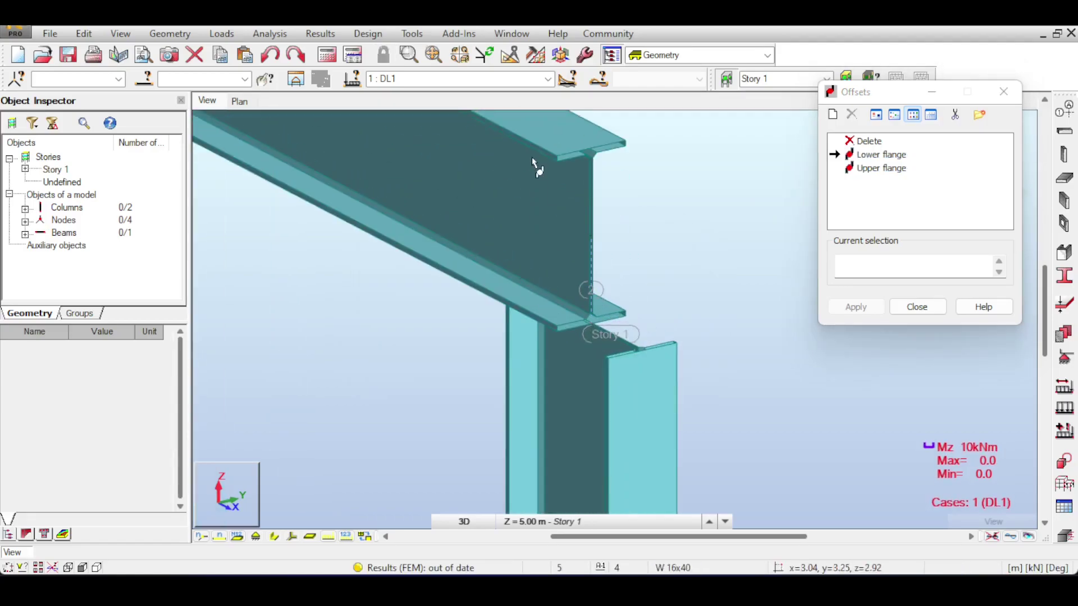
scroll(595, 262, up, 2)
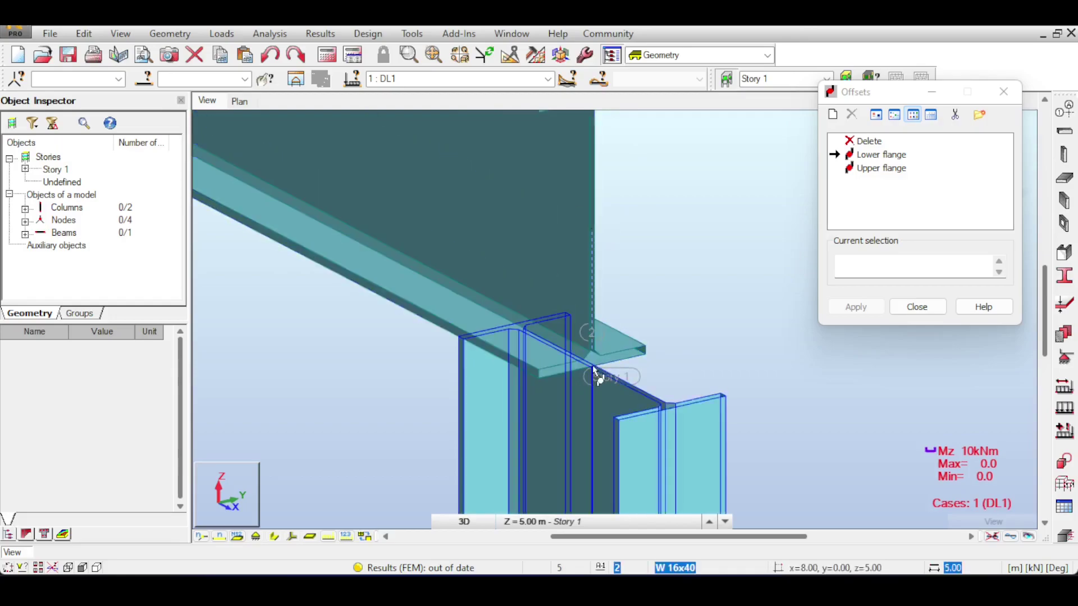
scroll(596, 373, down, 4)
scroll(475, 223, up, 2)
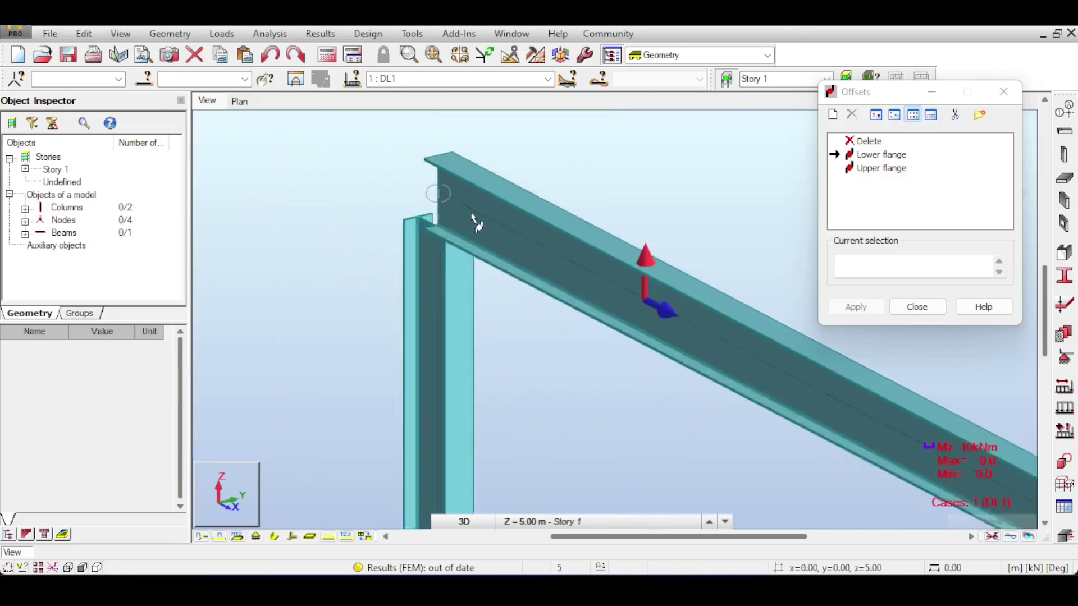
scroll(476, 223, down, 3)
Change the beam's offset to Upper flange and inspect the beam-to-column joint at axis 2
click(878, 168)
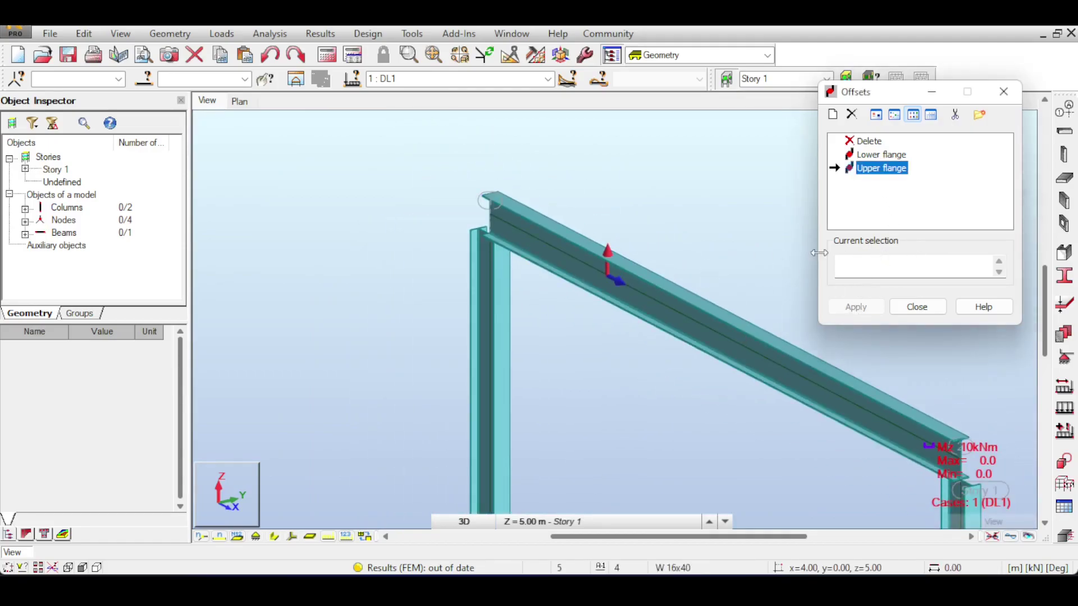
click(769, 353)
click(855, 307)
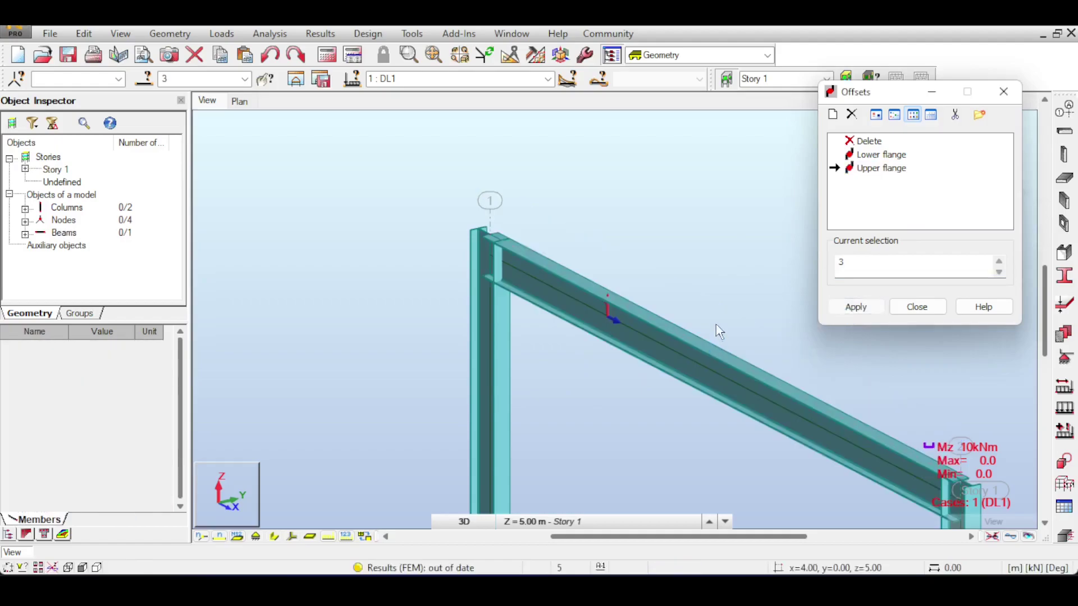
scroll(716, 331, down, 3)
scroll(662, 292, up, 6)
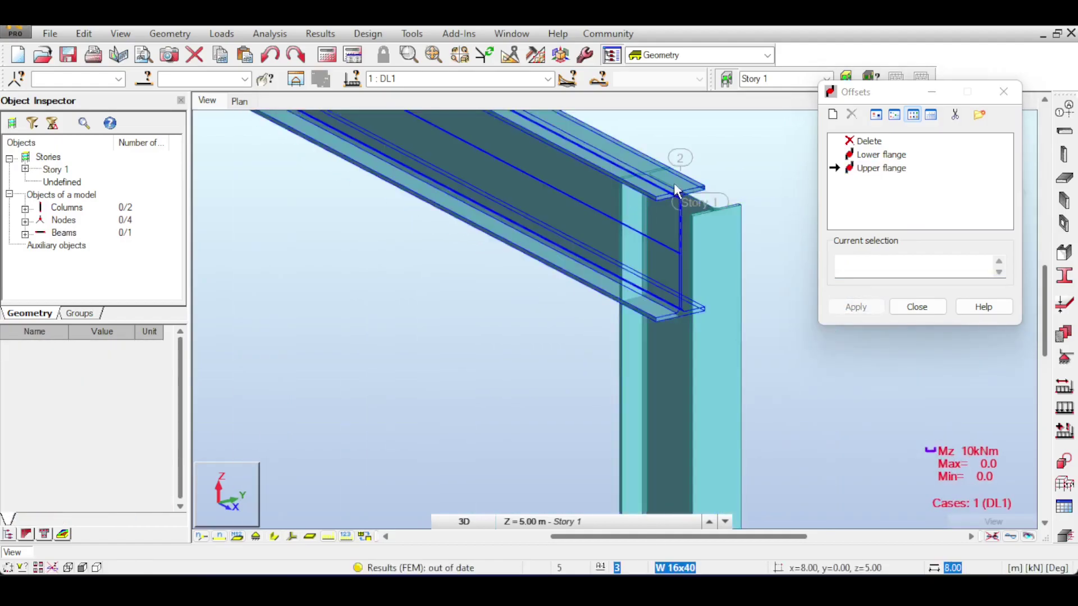
scroll(676, 191, up, 2)
scroll(678, 235, down, 8)
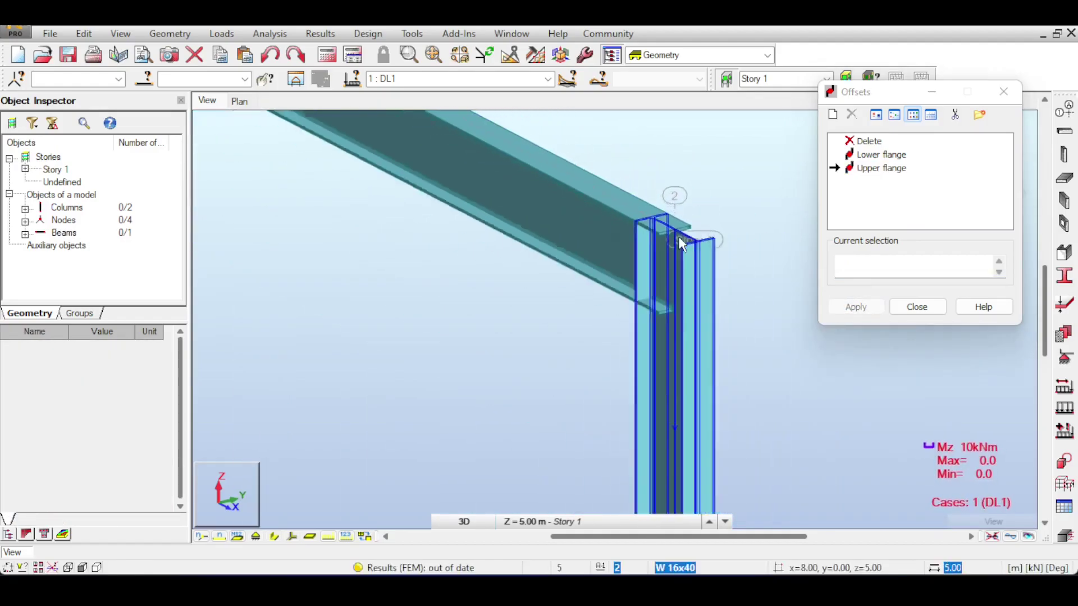
scroll(620, 257, up, 3)
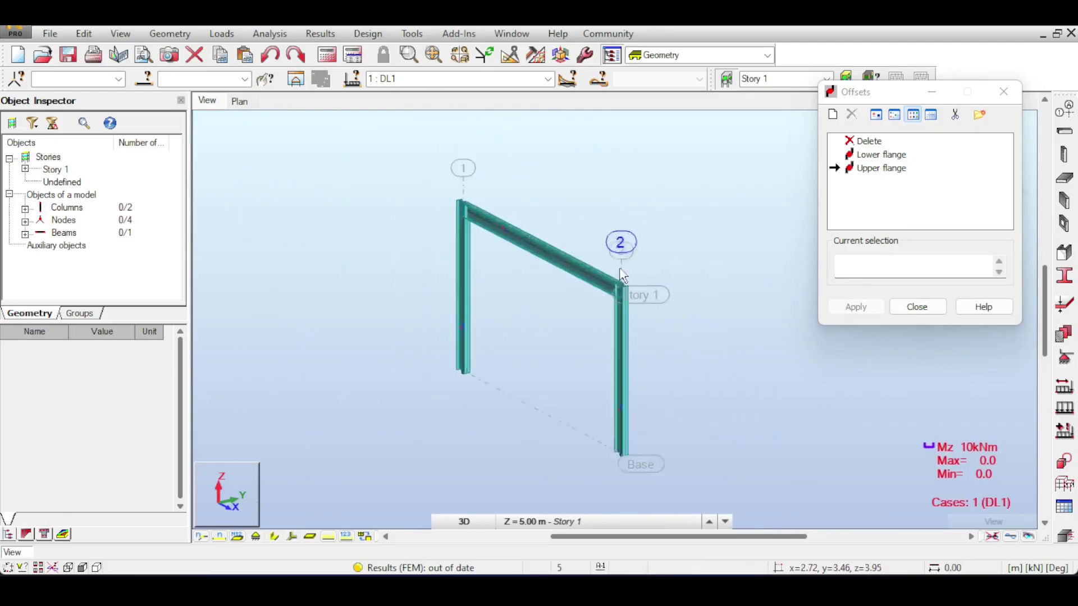
Select the beam with a selection window and apply the Upper flange offset to it again
drag(892, 92, 797, 168)
click(971, 174)
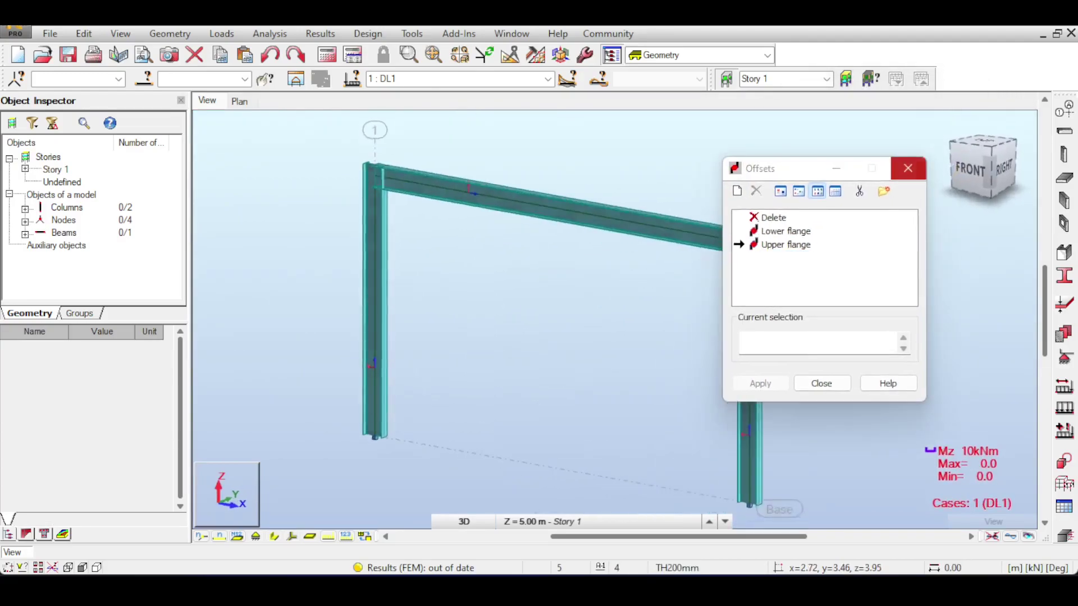
drag(977, 164, 962, 185)
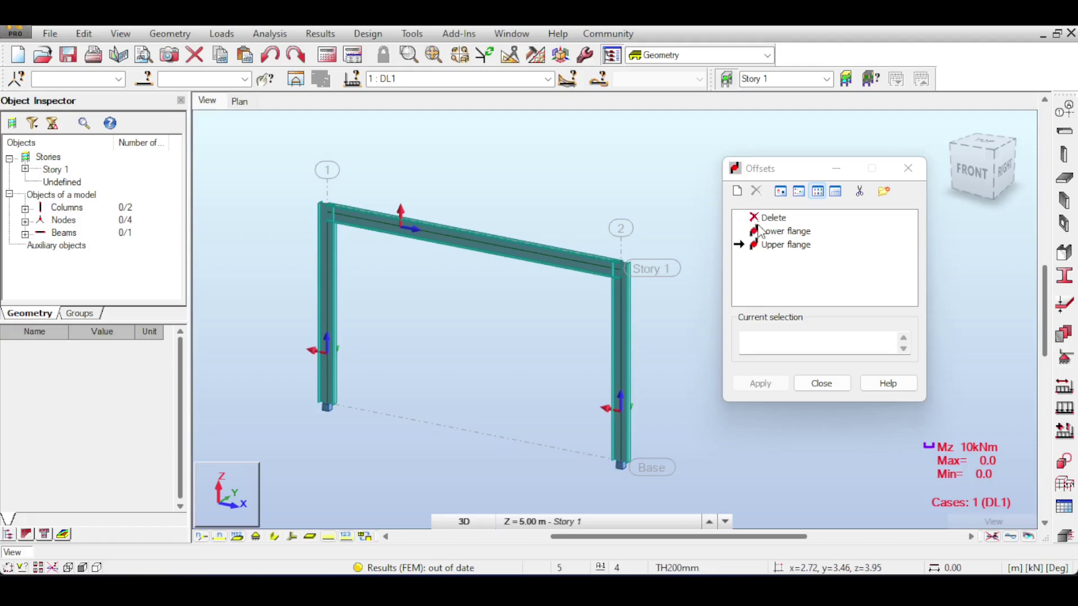
click(778, 247)
click(797, 247)
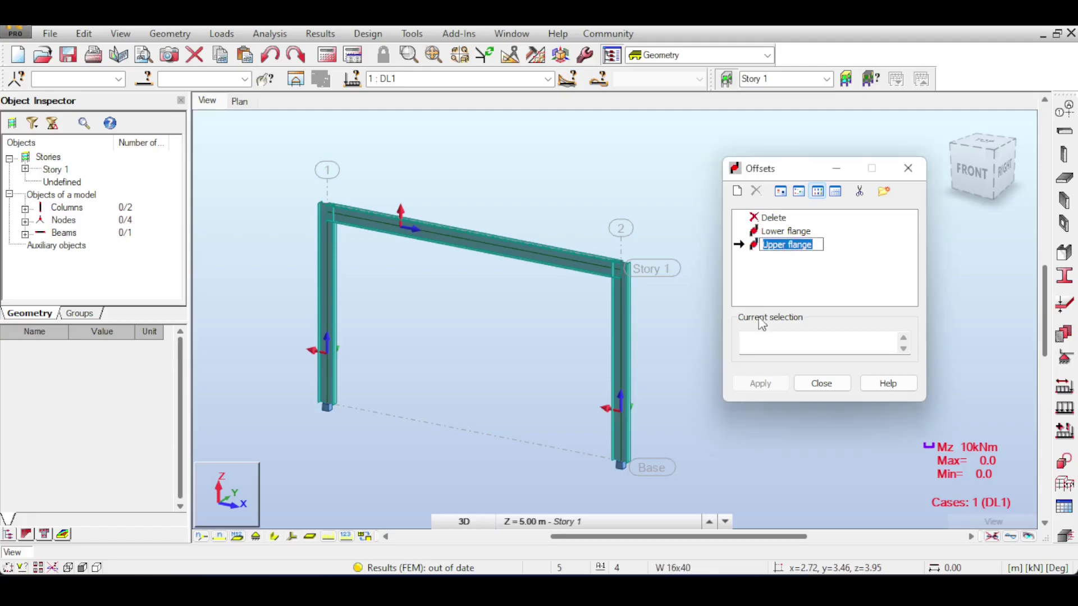
click(764, 285)
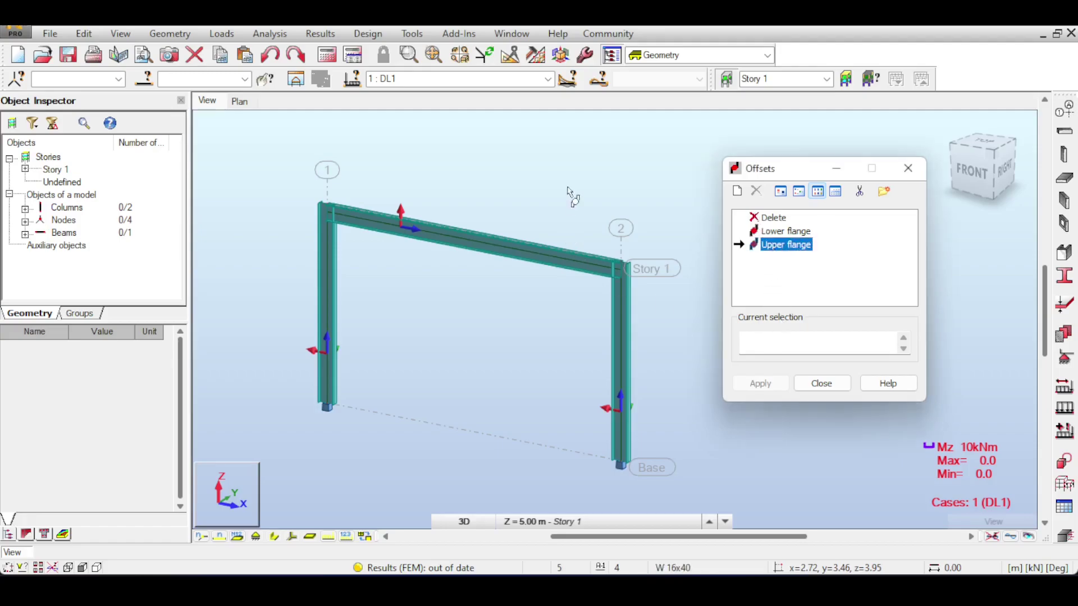
click(800, 340)
drag(486, 163, 545, 292)
click(753, 378)
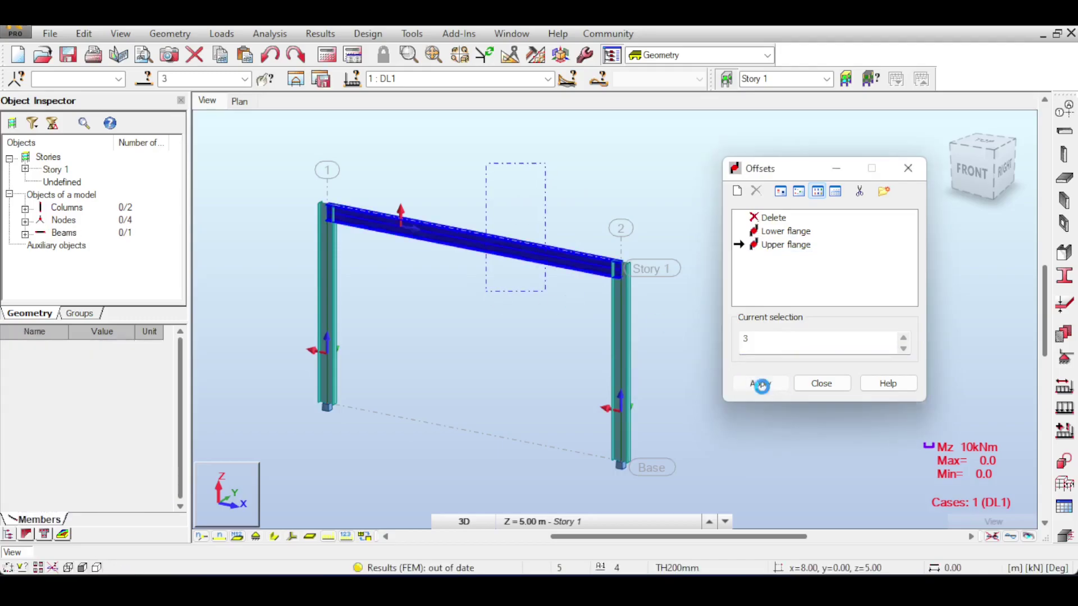
Remove the offset from beam 3 by applying the Delete offset type to it
click(785, 218)
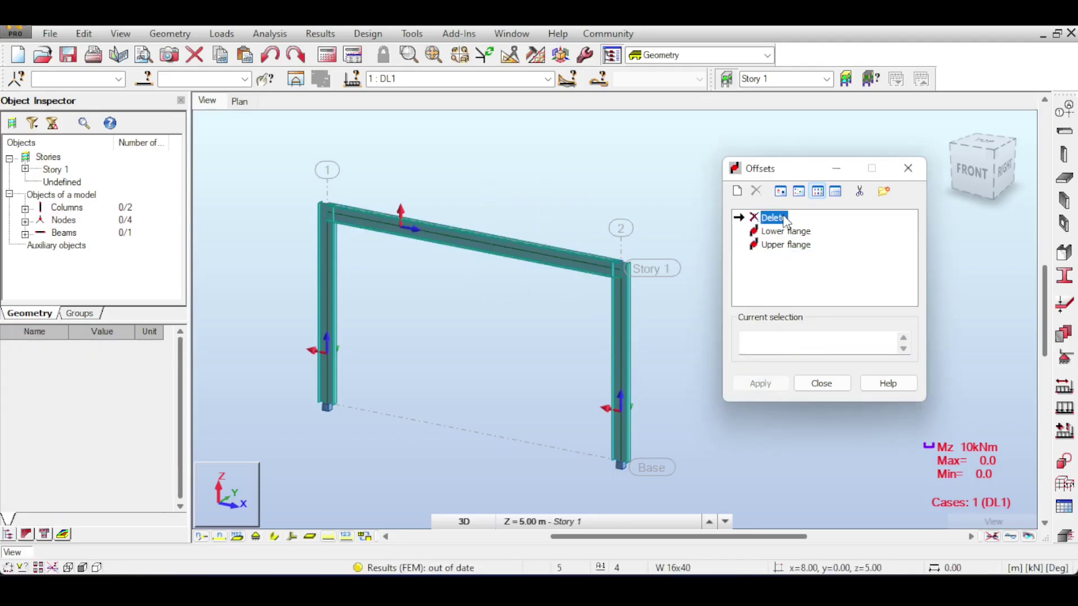
click(763, 343)
text(3)
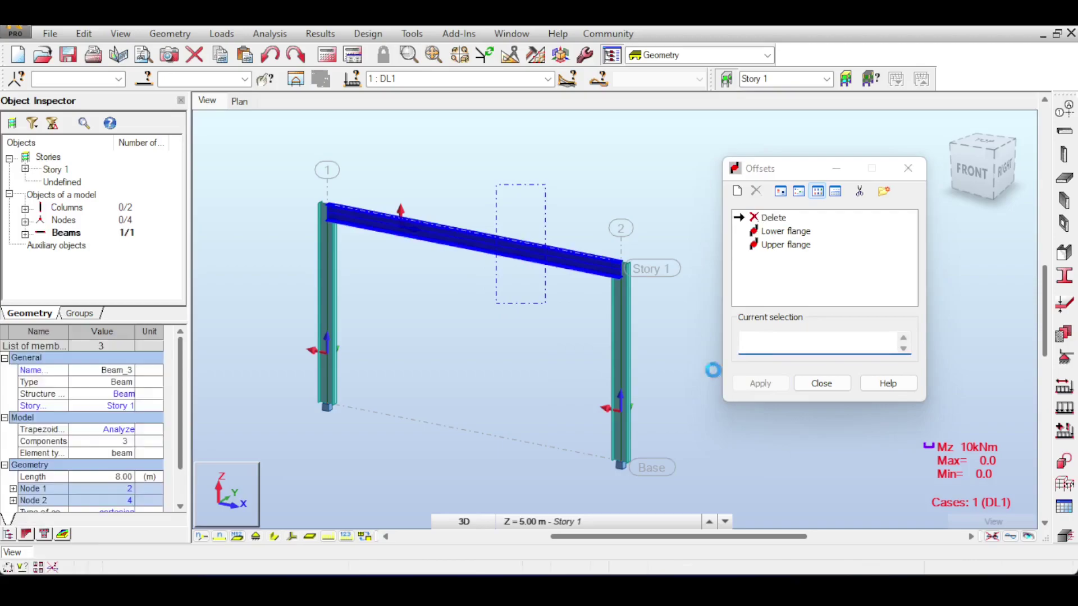
click(761, 384)
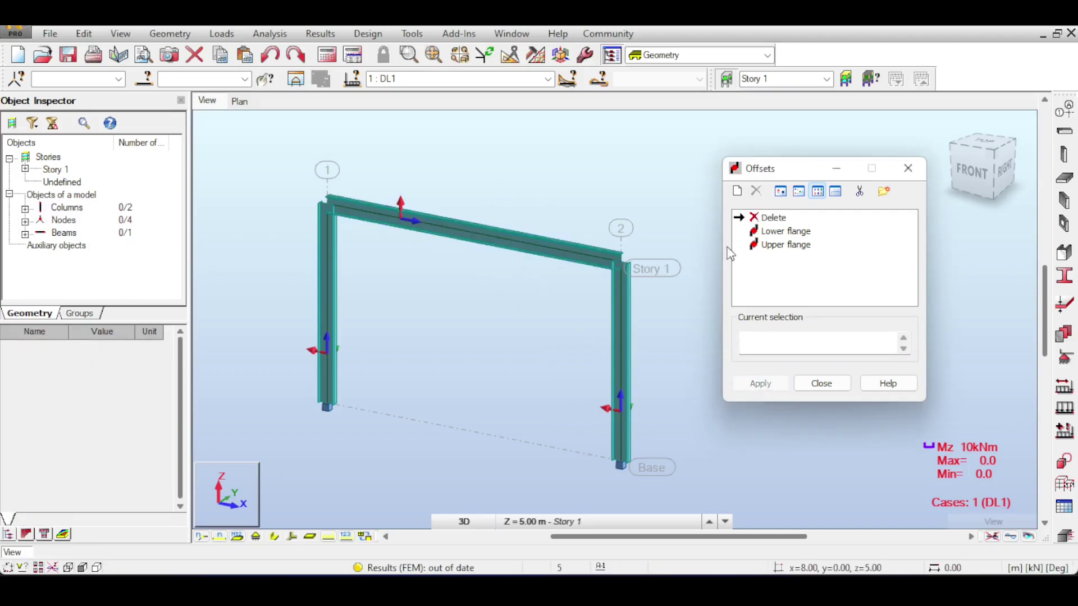
click(761, 261)
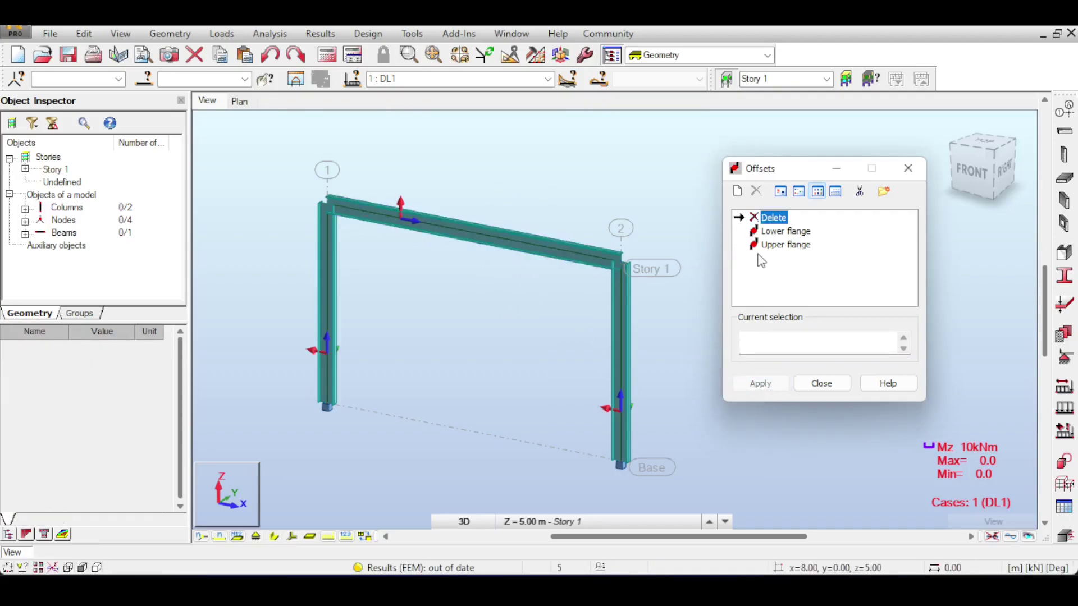
Start a new offset definition and label it "my offset"
click(738, 191)
drag(781, 193, 611, 155)
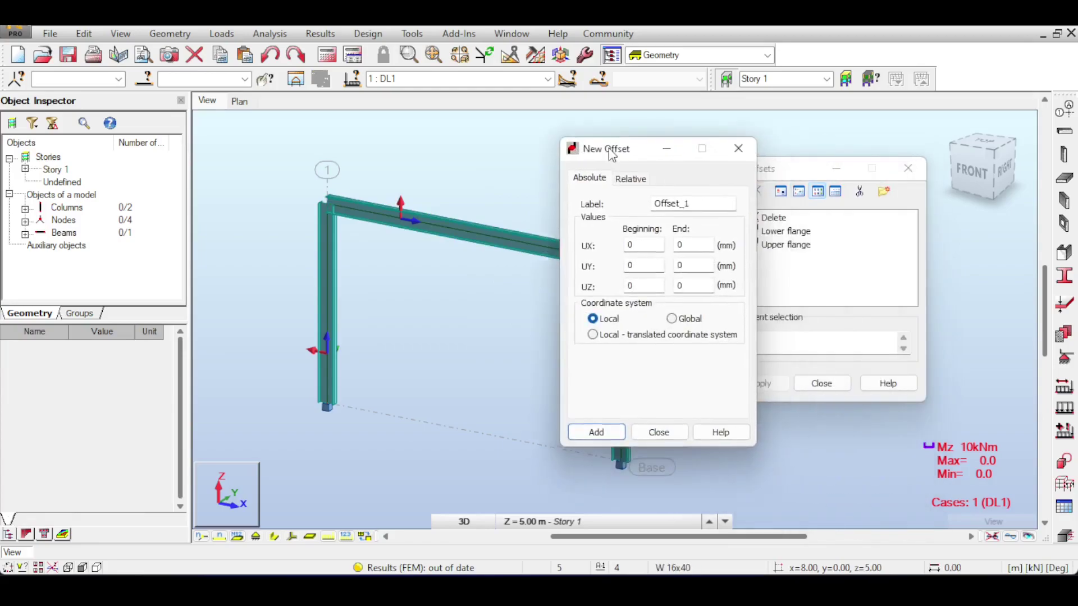
click(692, 201)
click(690, 202)
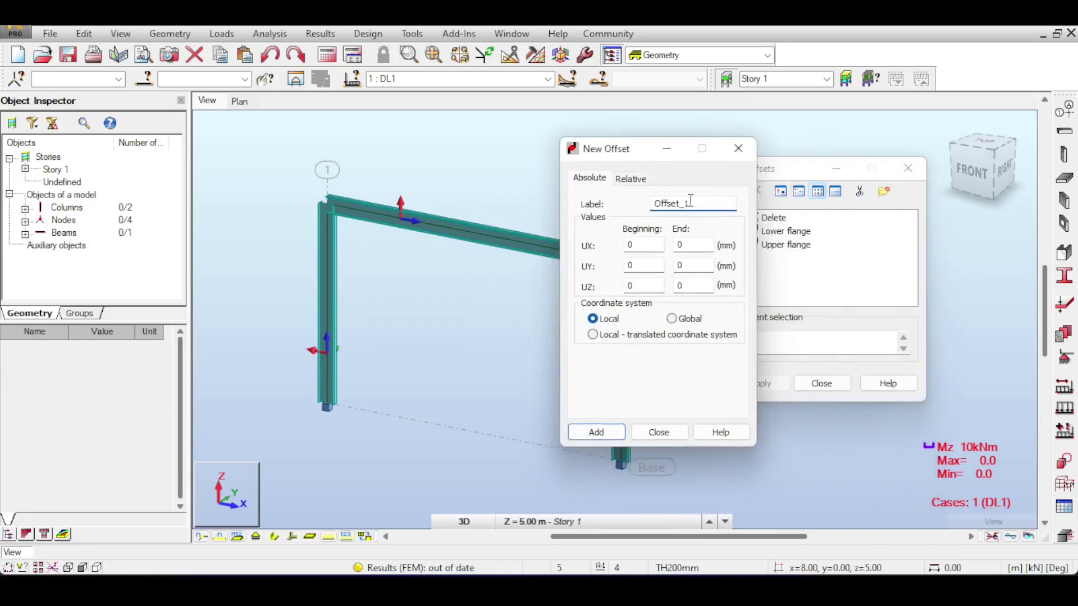
key(ctrl+a)
text(my offset)
drag(646, 149, 800, 230)
Examine the beam-to-column joint at axis 2 with section shapes hidden and shown, and check the beam's local axes
scroll(536, 204, up, 5)
scroll(533, 217, up, 3)
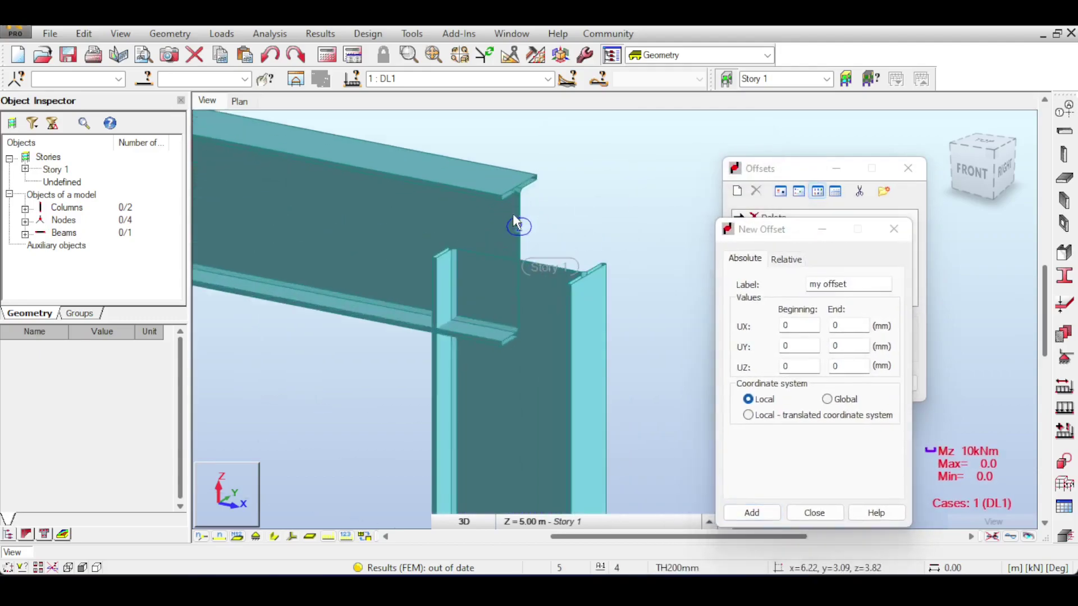
click(278, 537)
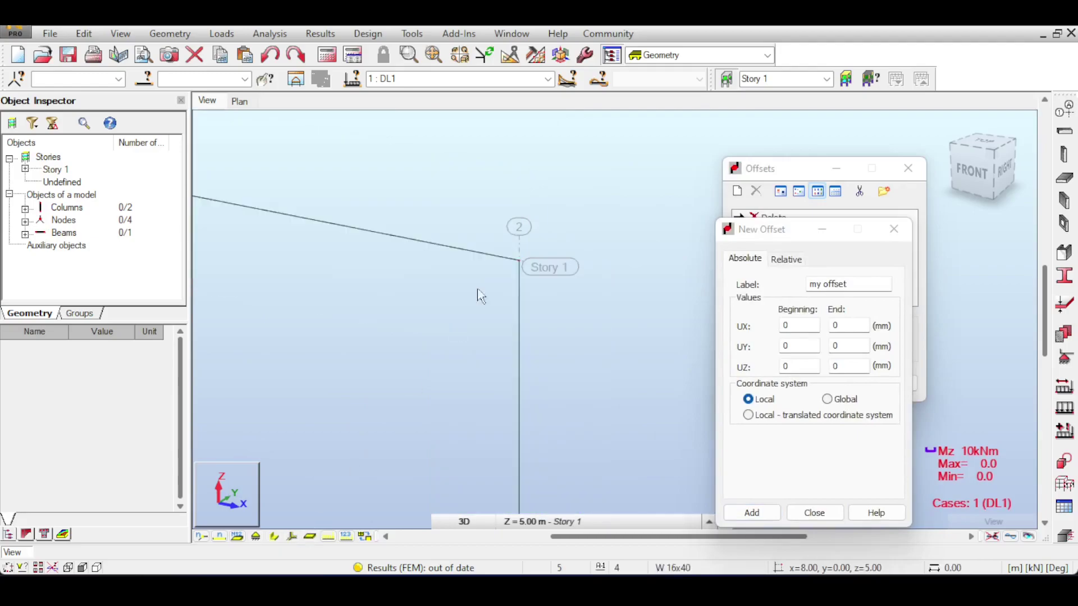
click(277, 536)
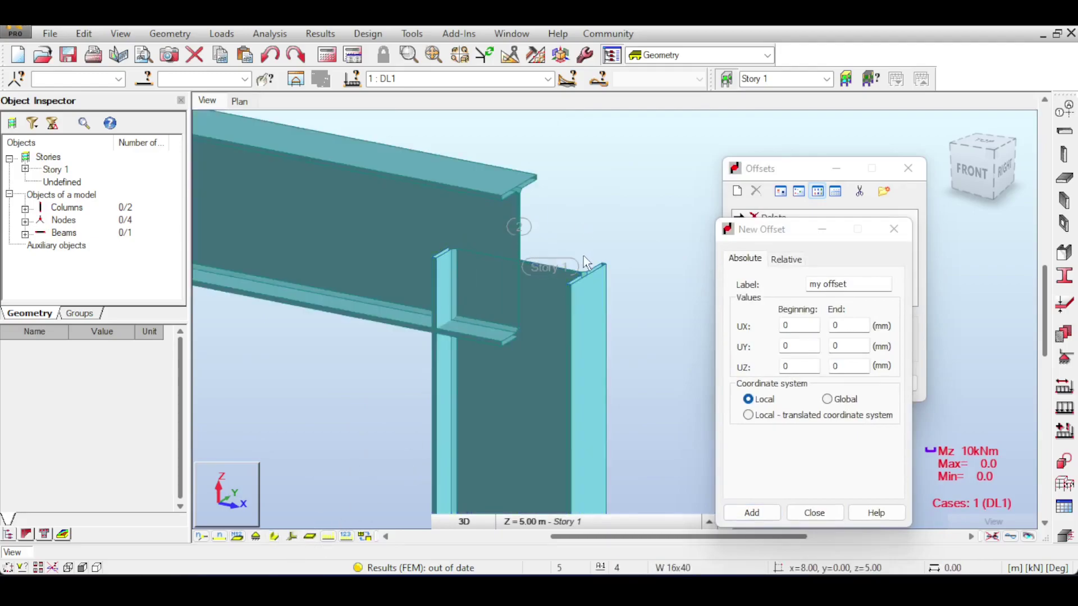
scroll(583, 254, down, 8)
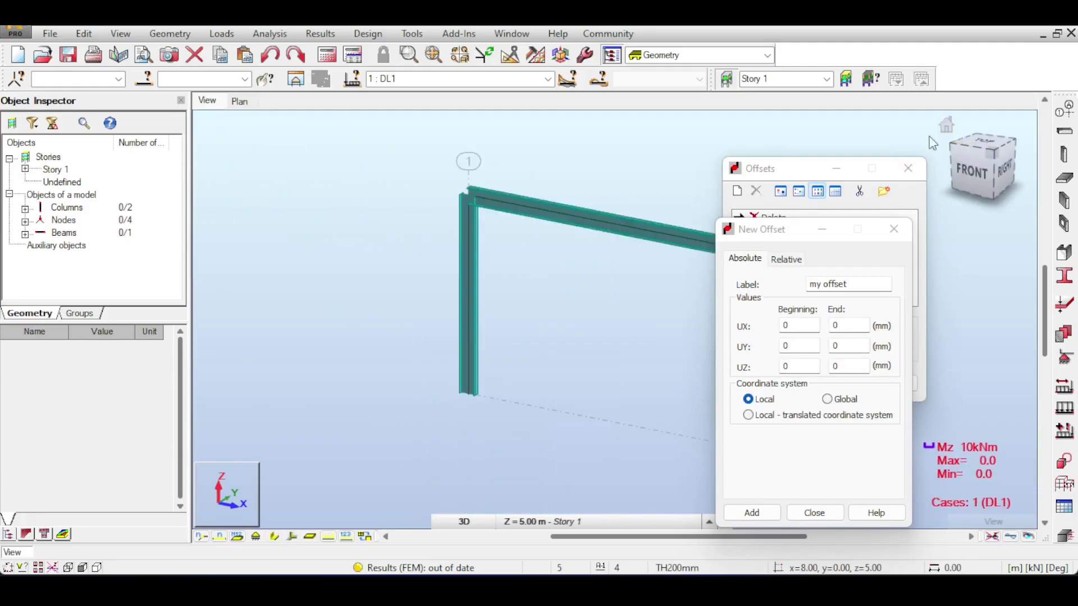
middle_drag(381, 382, 332, 373)
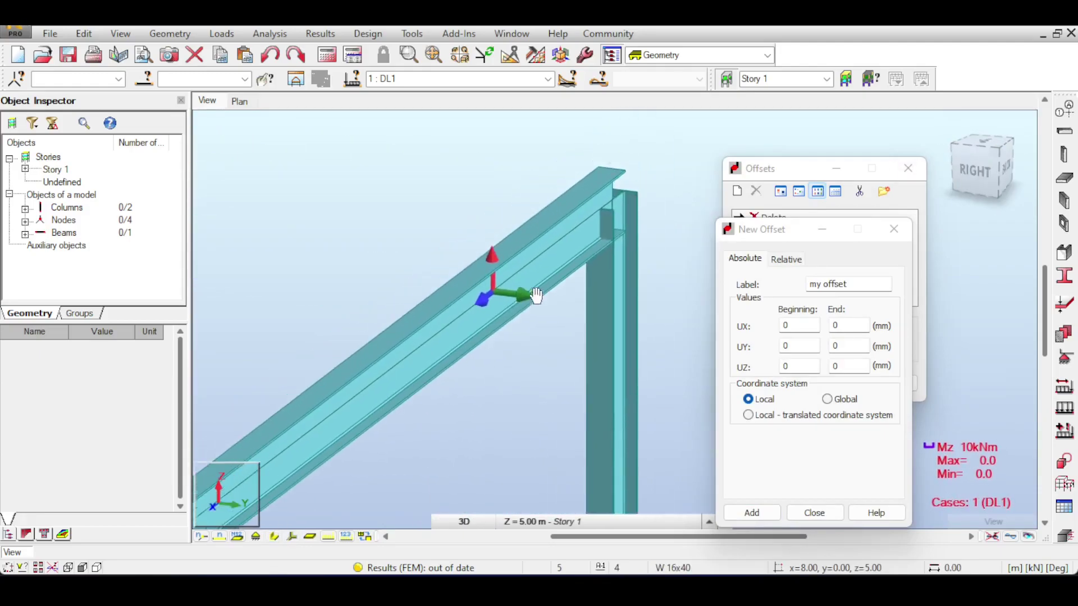
shift+middle_drag(513, 321, 497, 315)
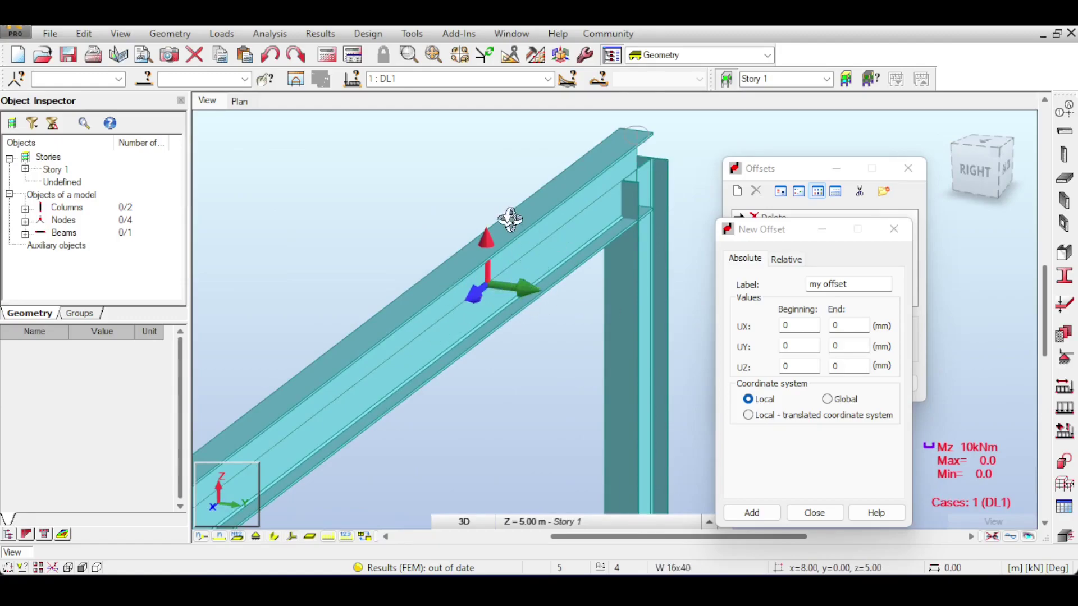
Set UY to 100 mm at both ends in local coordinates, add the offset definition, and assign it to the beam
click(799, 325)
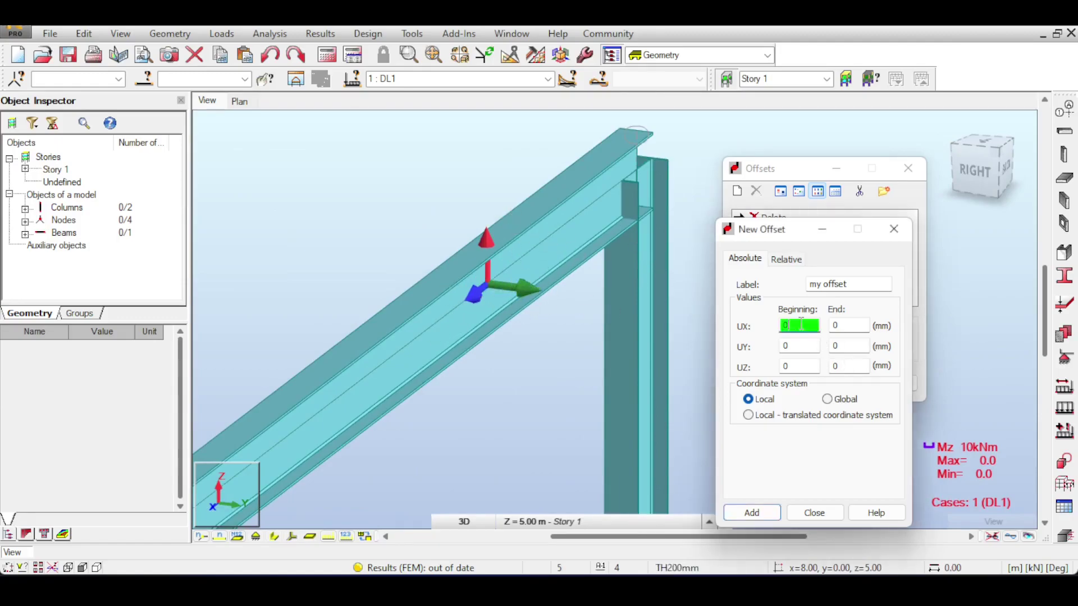
click(799, 347)
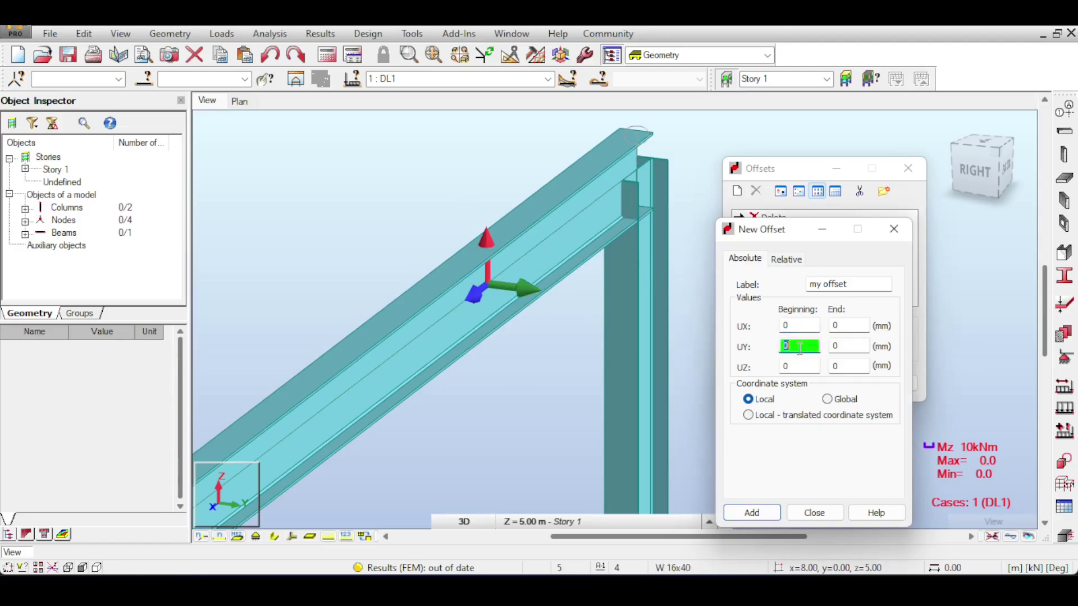
key(Tab)
text(1)
click(759, 516)
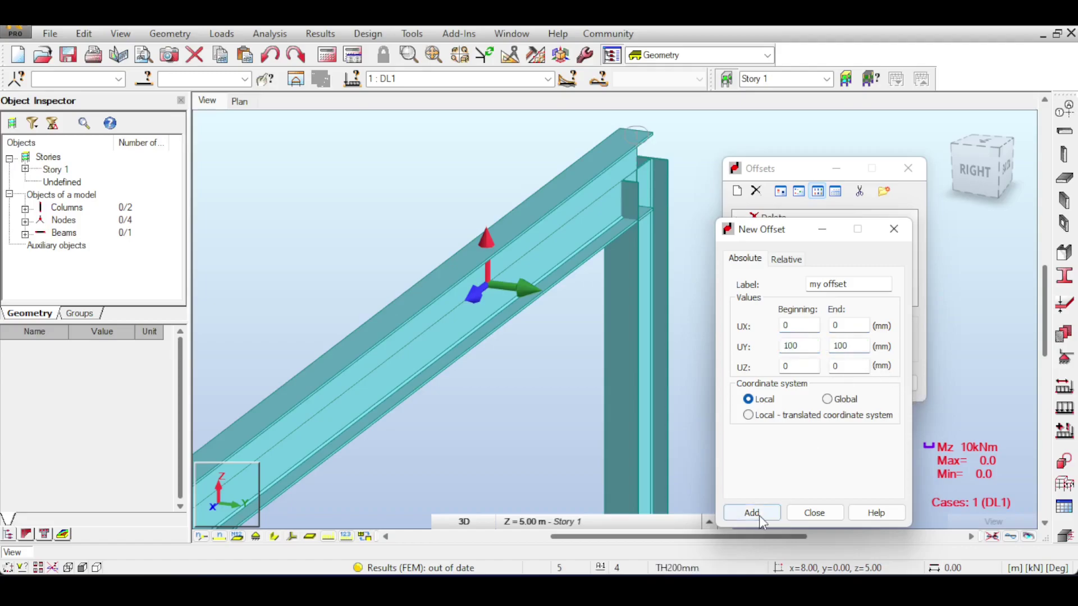
click(802, 515)
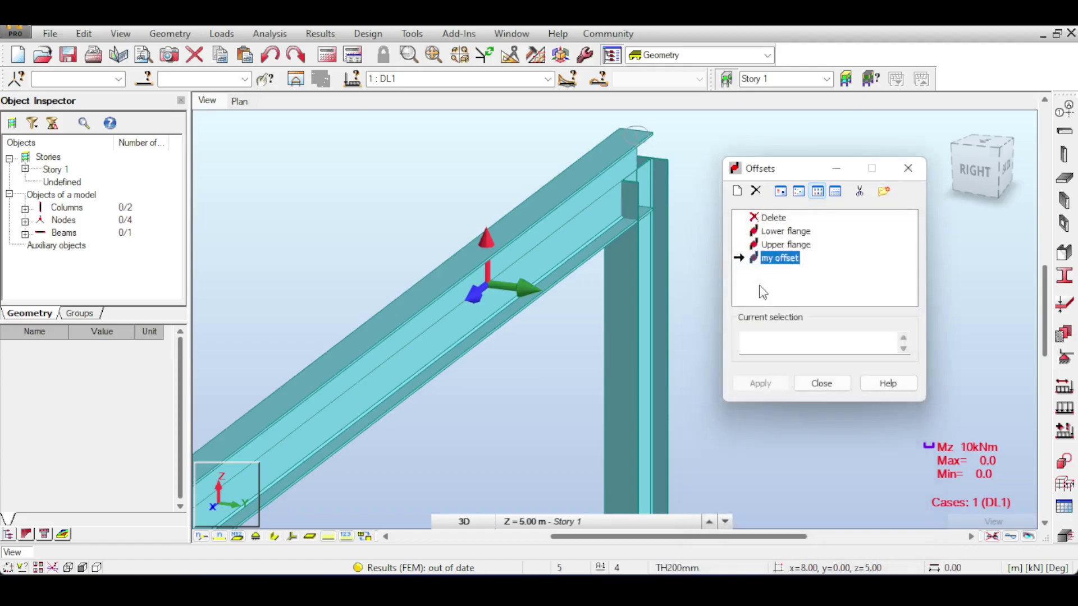
click(539, 265)
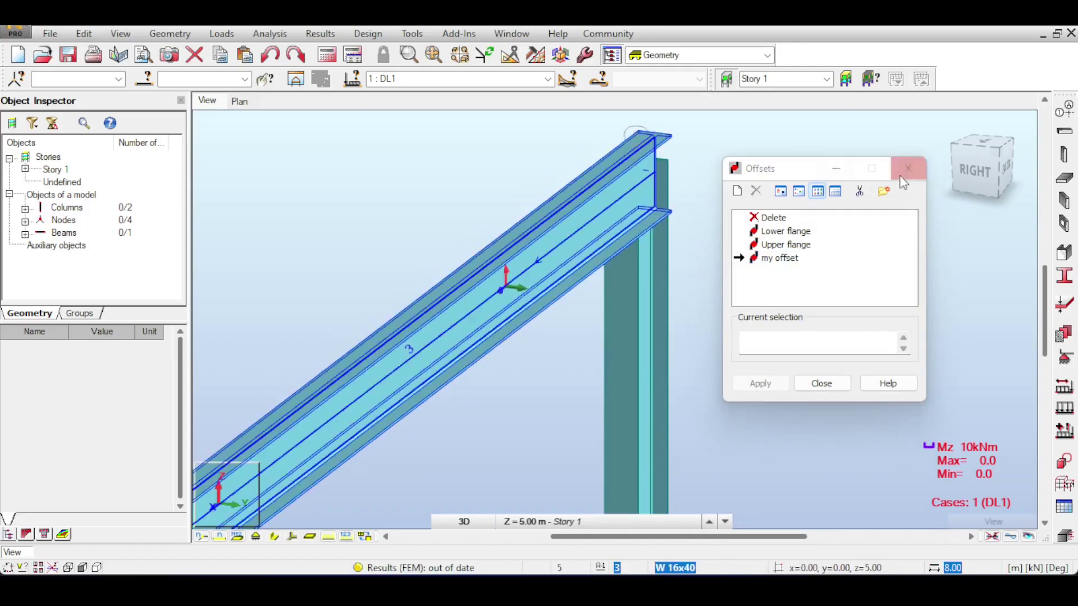
click(980, 177)
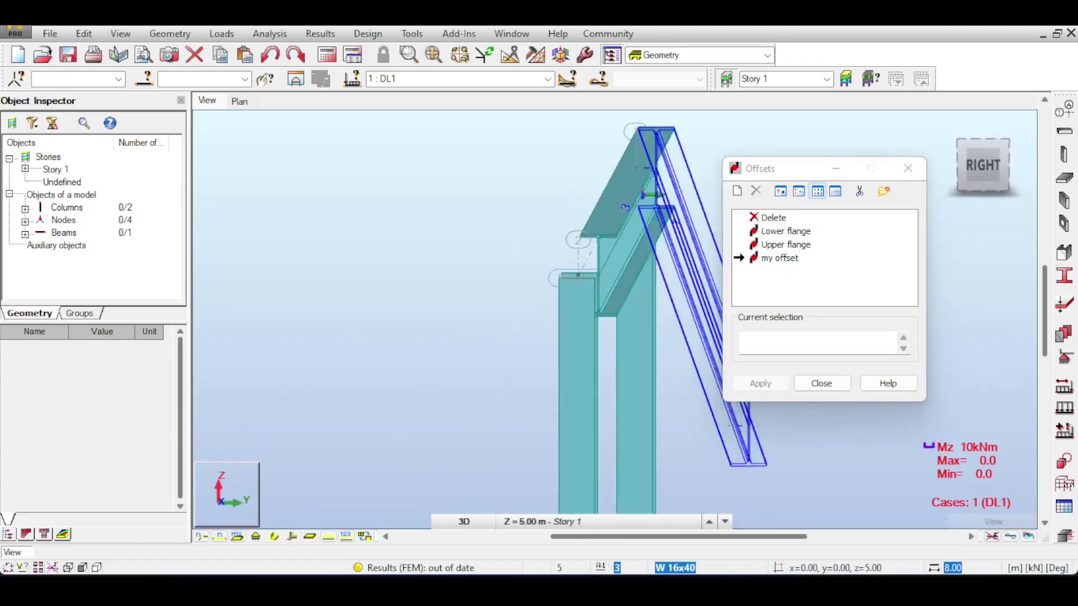
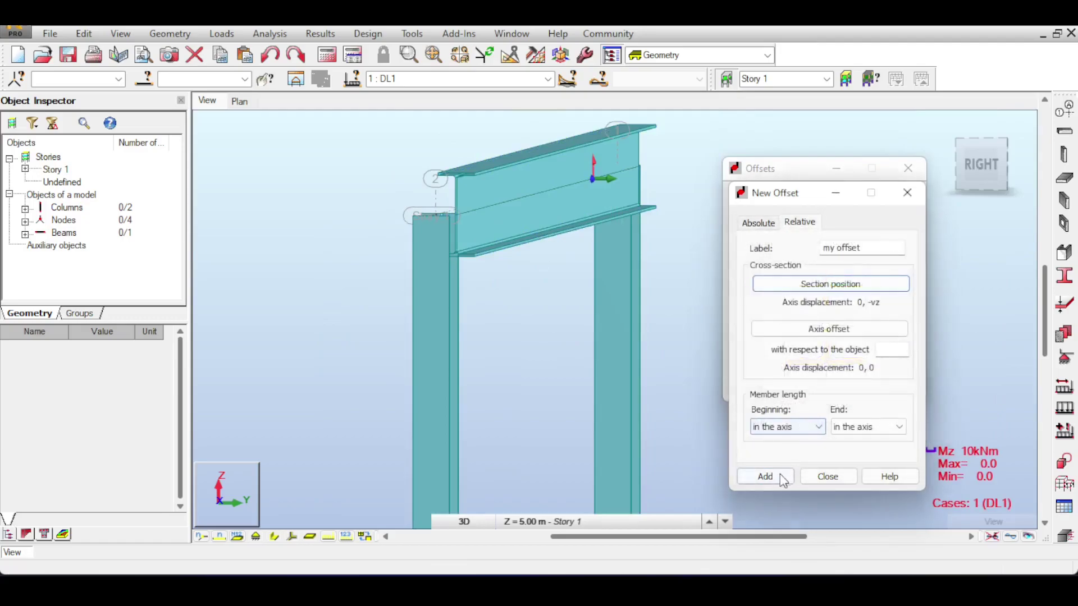
Update "my offset" with the relative section position 0, -vz and inspect the beam end at axis 2
click(836, 376)
scroll(494, 227, up, 2)
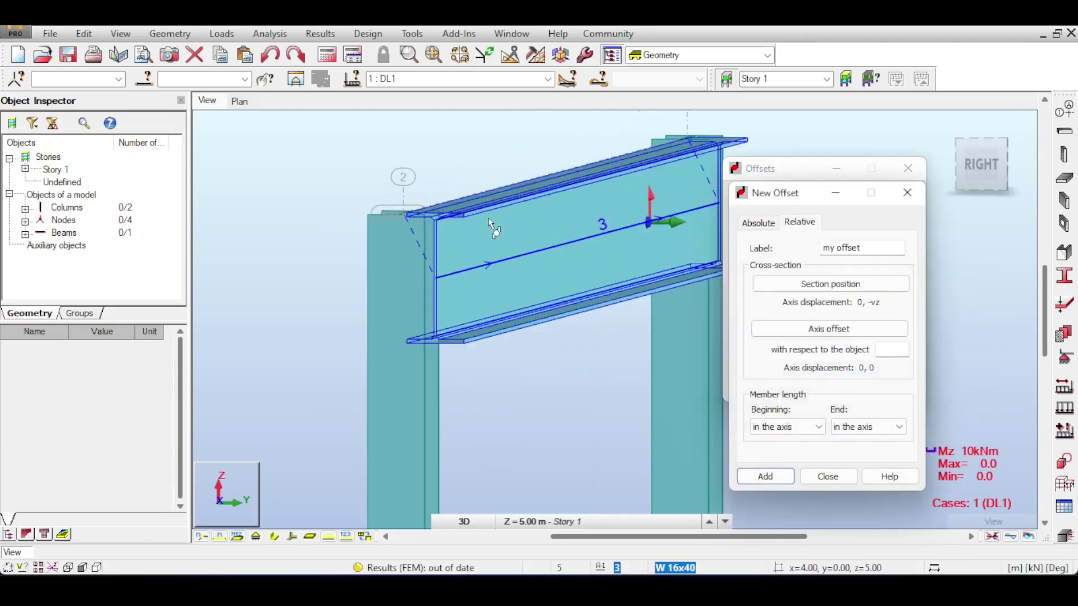
drag(972, 164, 978, 166)
scroll(544, 229, up, 3)
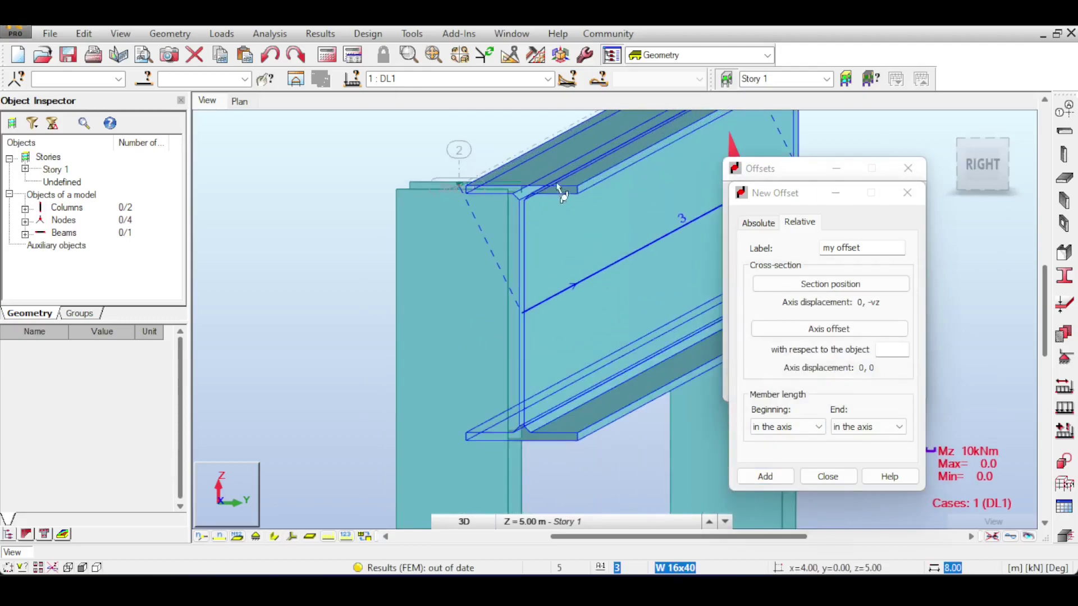
Change the section position of "my offset" to the mid-height edge point (vpy, 0), update the definition, and inspect the shifted beam
click(818, 284)
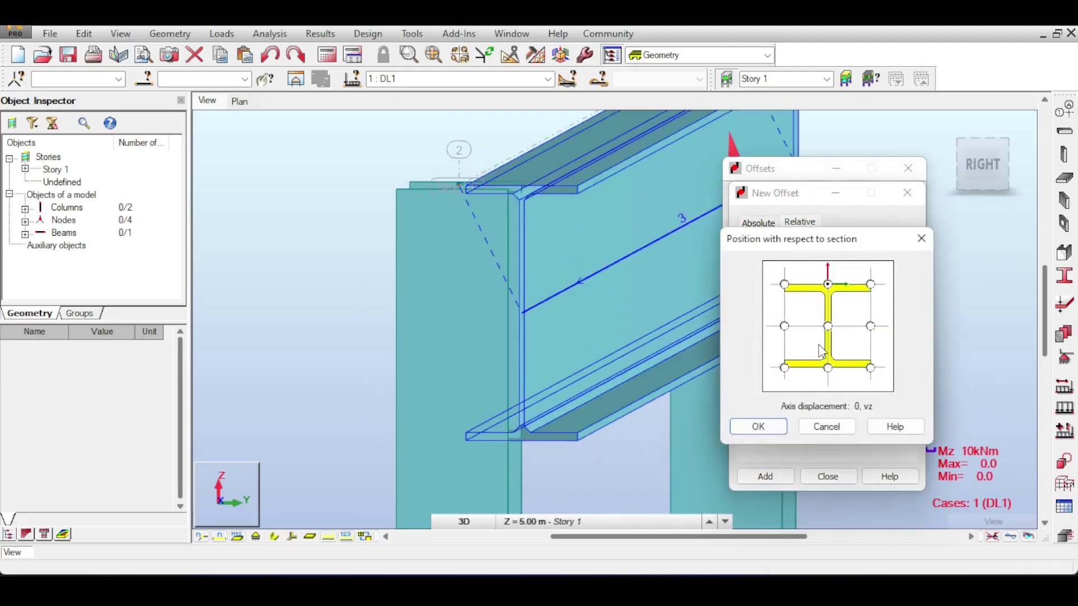
click(784, 327)
click(758, 426)
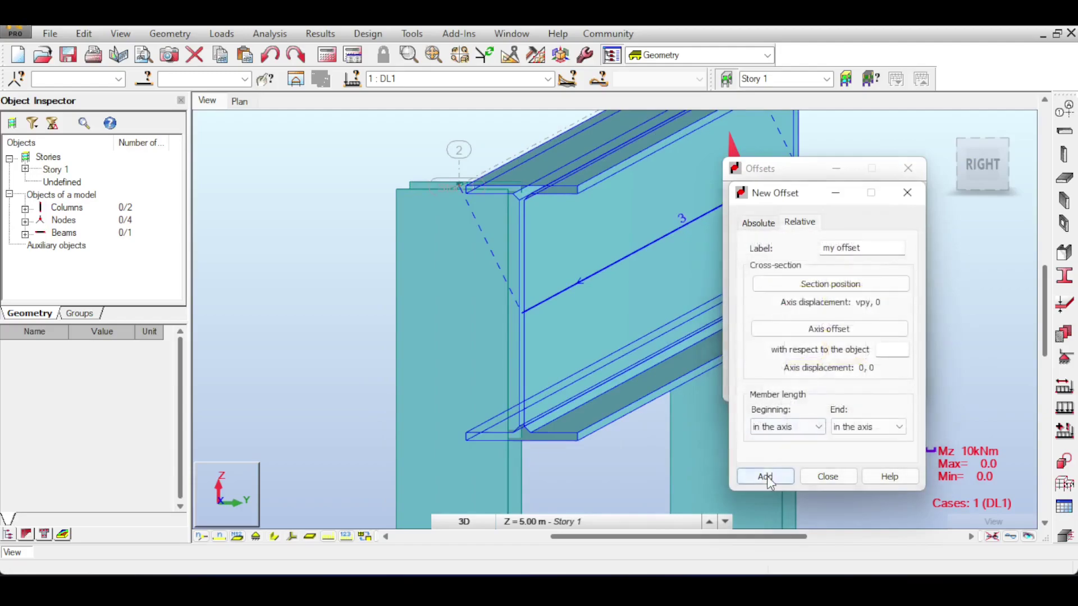
click(765, 475)
click(847, 379)
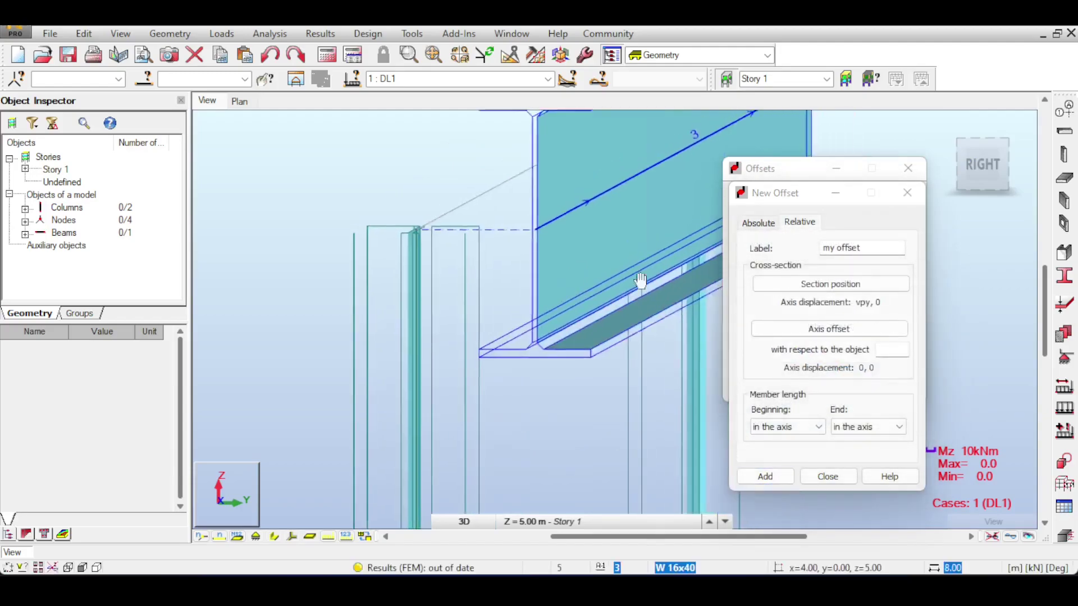
scroll(548, 342, down, 5)
middle_drag(548, 341, 573, 264)
scroll(559, 383, up, 3)
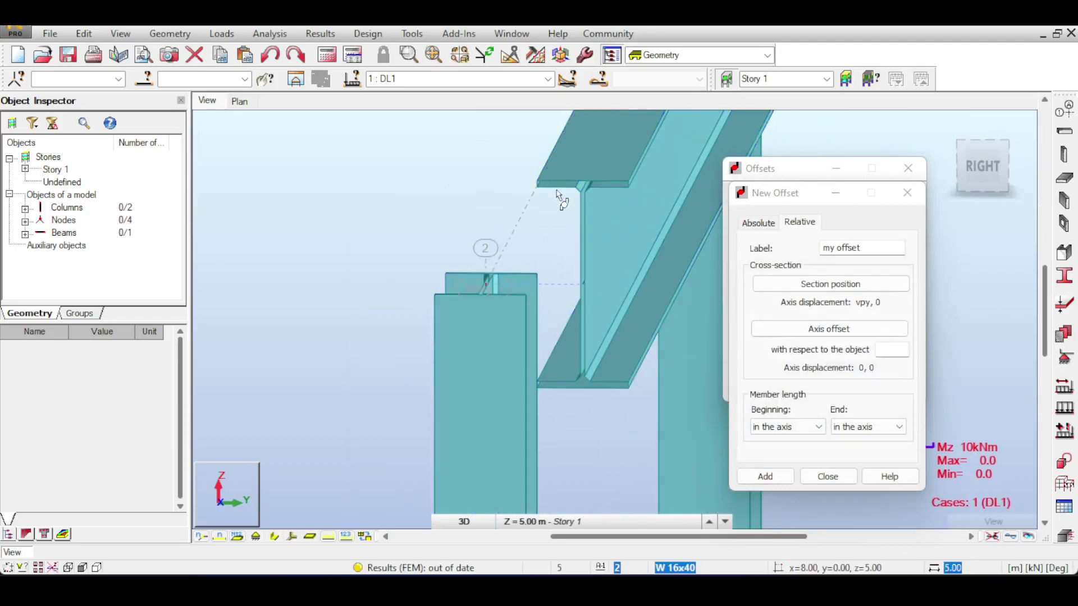
scroll(596, 365, down, 3)
scroll(602, 360, down, 2)
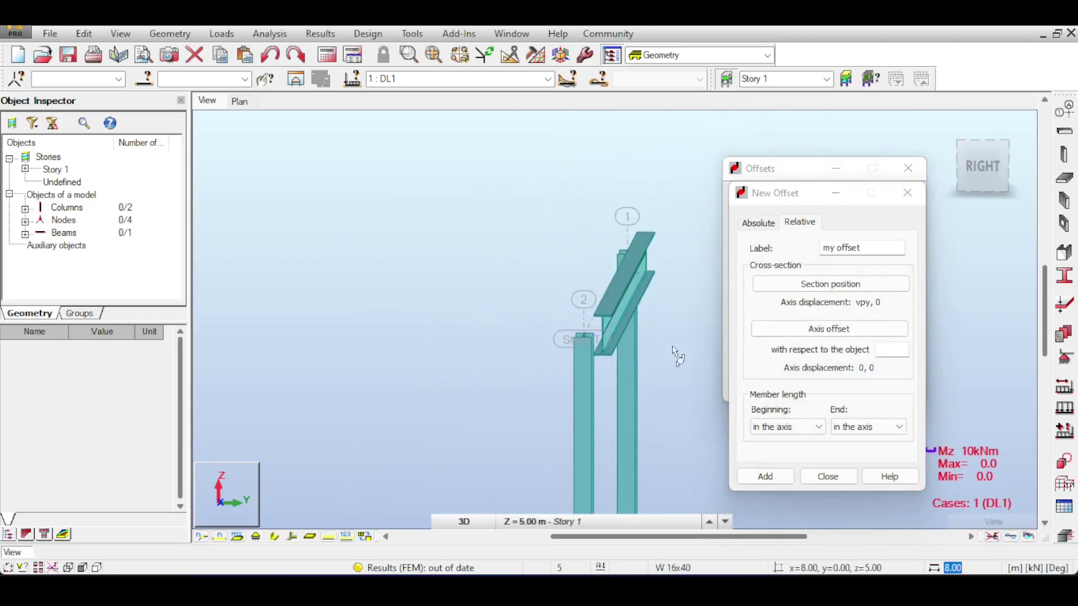
Reset the relative section position of "my offset" to the section centre with axis displacement 0, 0
click(758, 223)
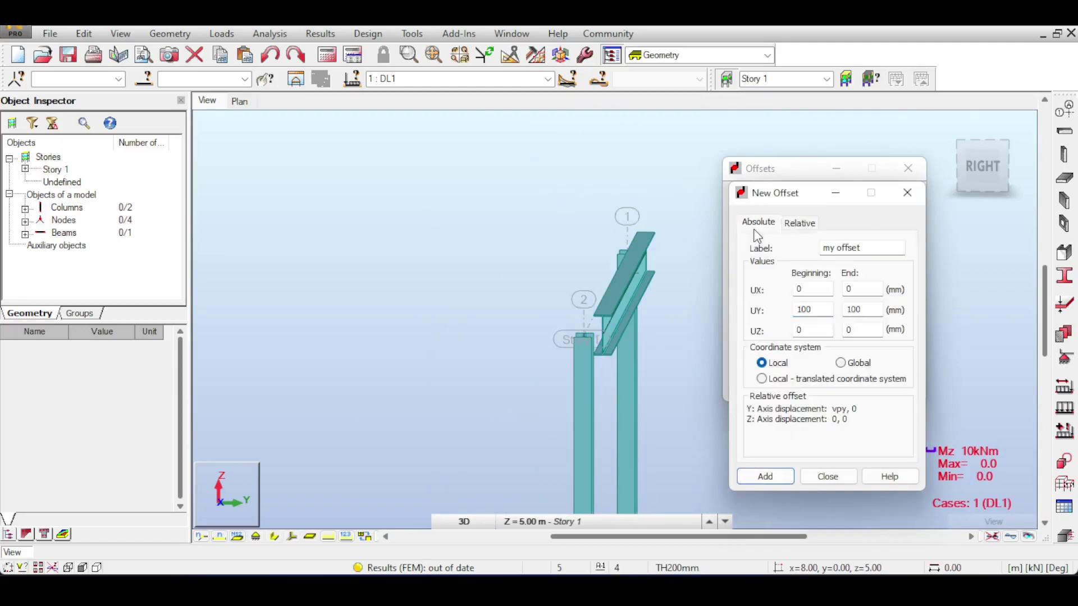
click(798, 224)
click(793, 285)
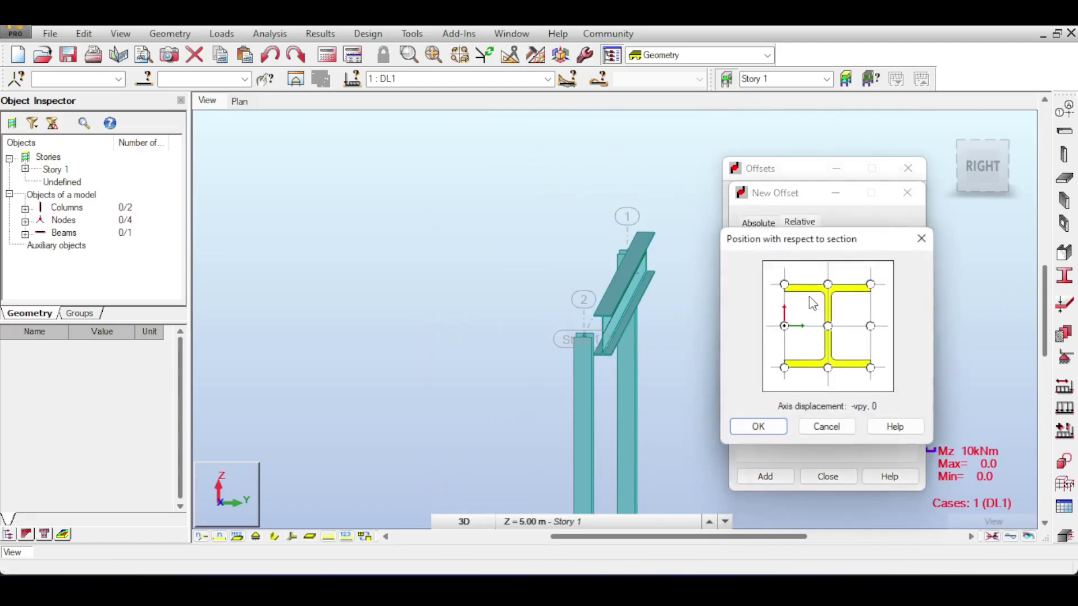
click(763, 430)
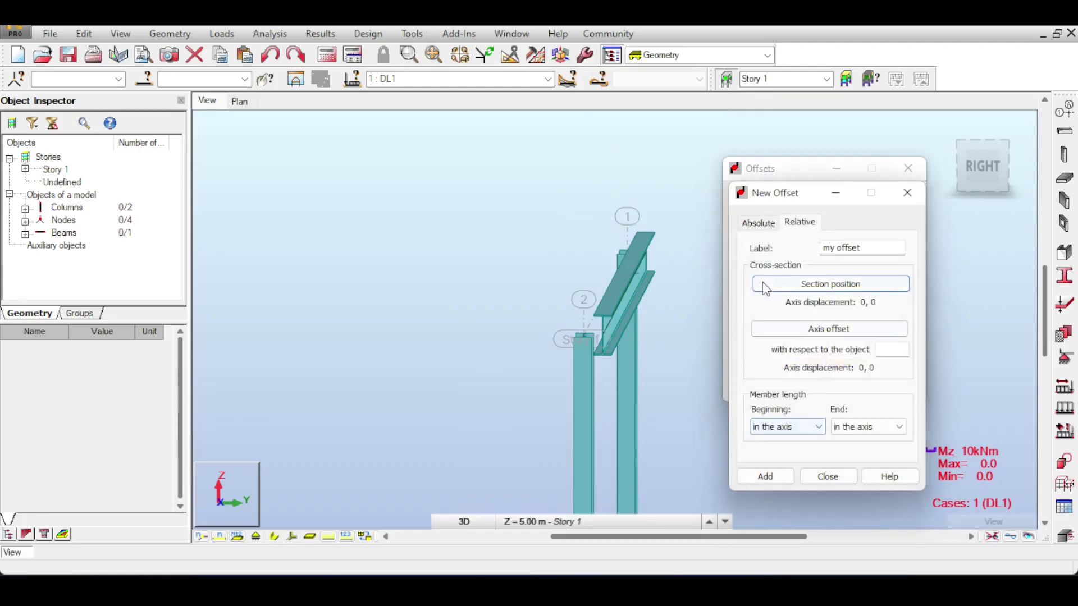
Set the absolute UY offset of "my offset" to 200 mm at both ends and update the existing definition
click(758, 223)
double_click(803, 310)
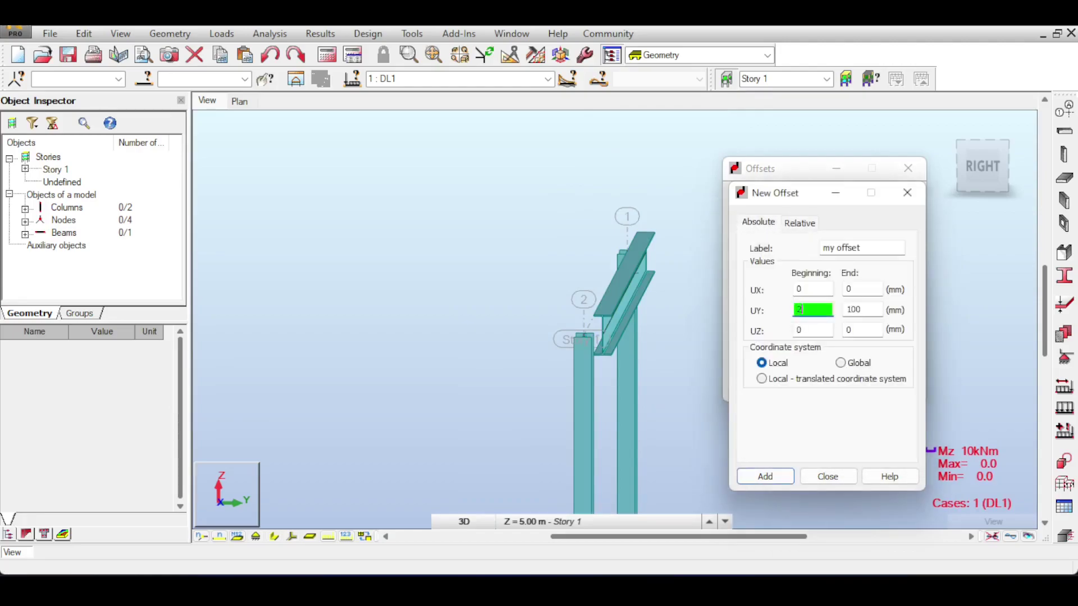
text(200)
double_click(855, 310)
text(200)
key(Return)
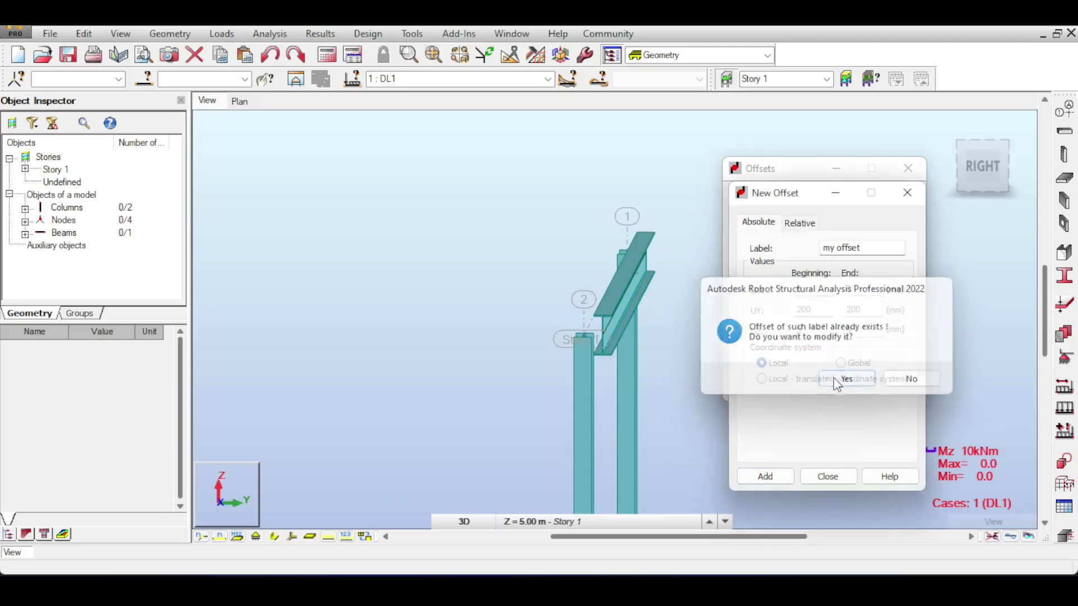
click(837, 377)
Examine the laterally shifted beam relative to the column at axis 2 from several angles
middle_drag(452, 173, 400, 185)
scroll(504, 235, up, 5)
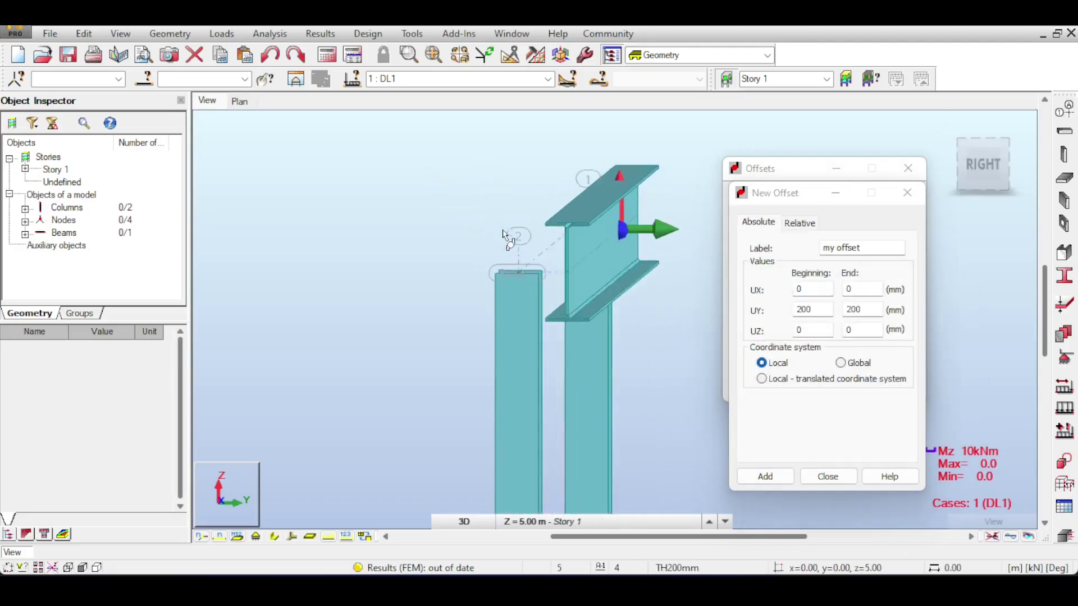
click(946, 127)
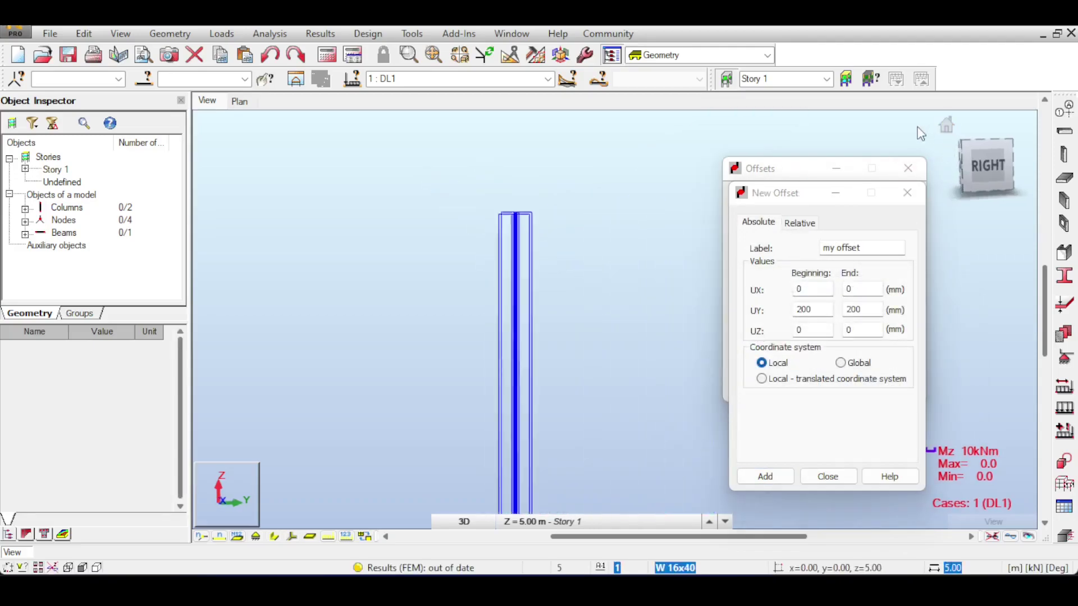
scroll(508, 269, up, 3)
middle_drag(508, 225, 270, 247)
scroll(704, 150, up, 4)
shift+middle_drag(703, 150, 539, 303)
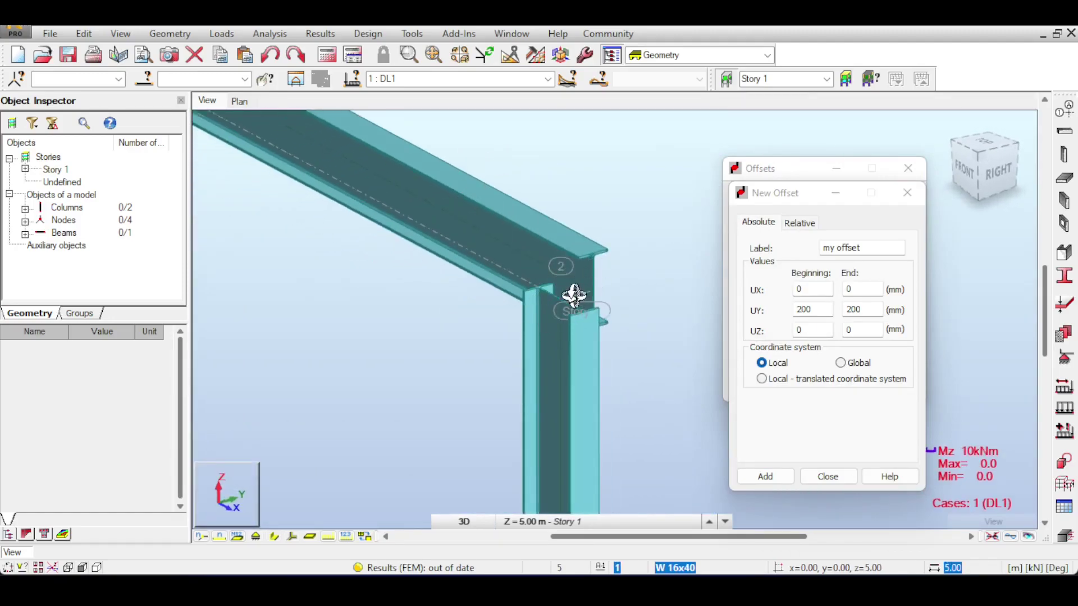
scroll(576, 291, up, 3)
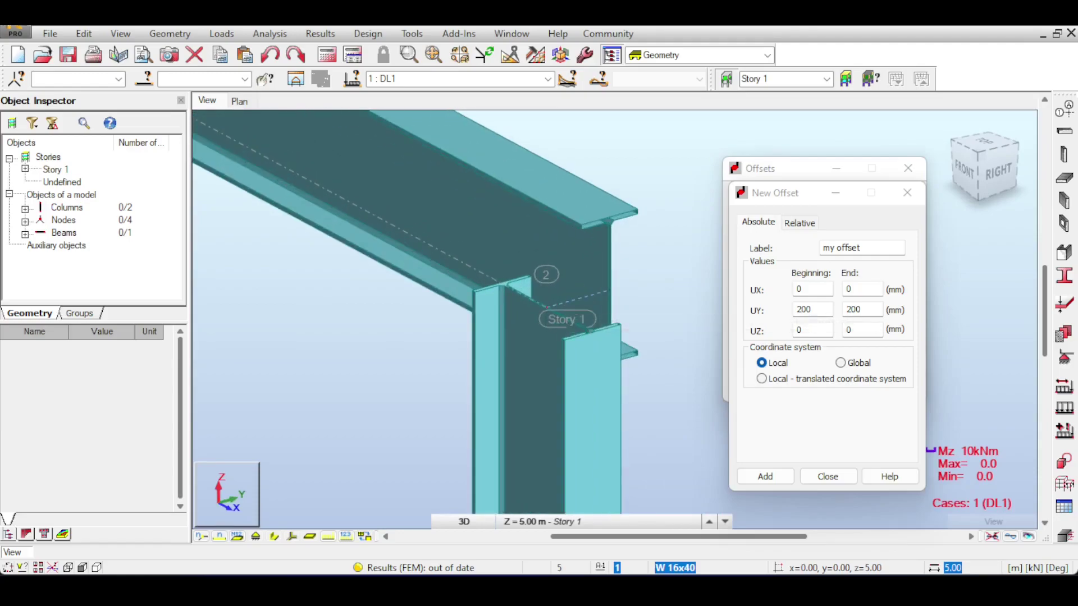
Inspect the offset beam along the whole frame from the right side and close the offset definition dialogs
shift+middle_drag(551, 253, 550, 288)
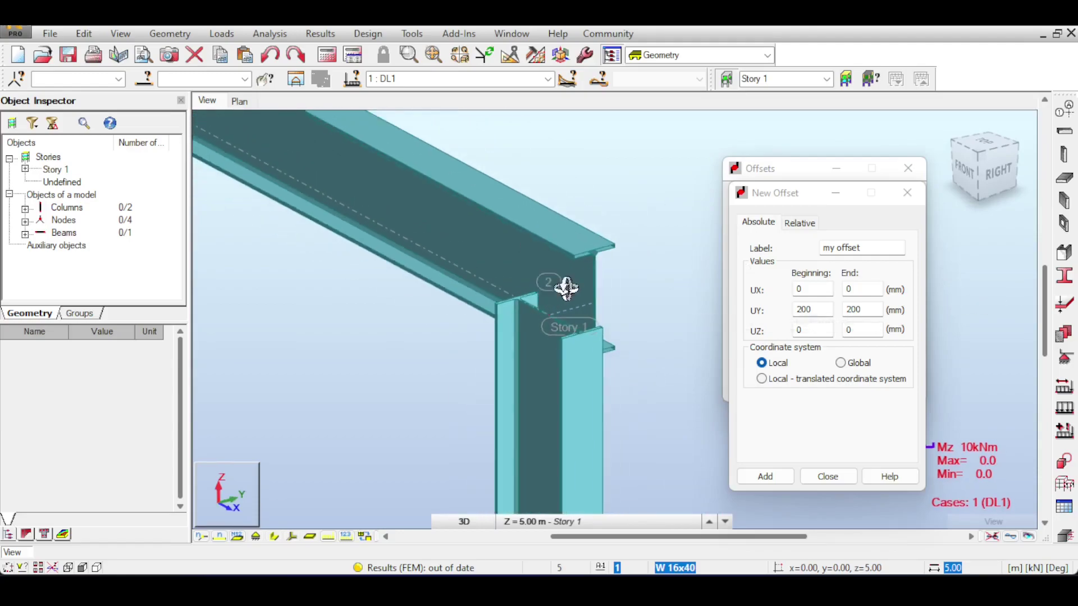
click(986, 189)
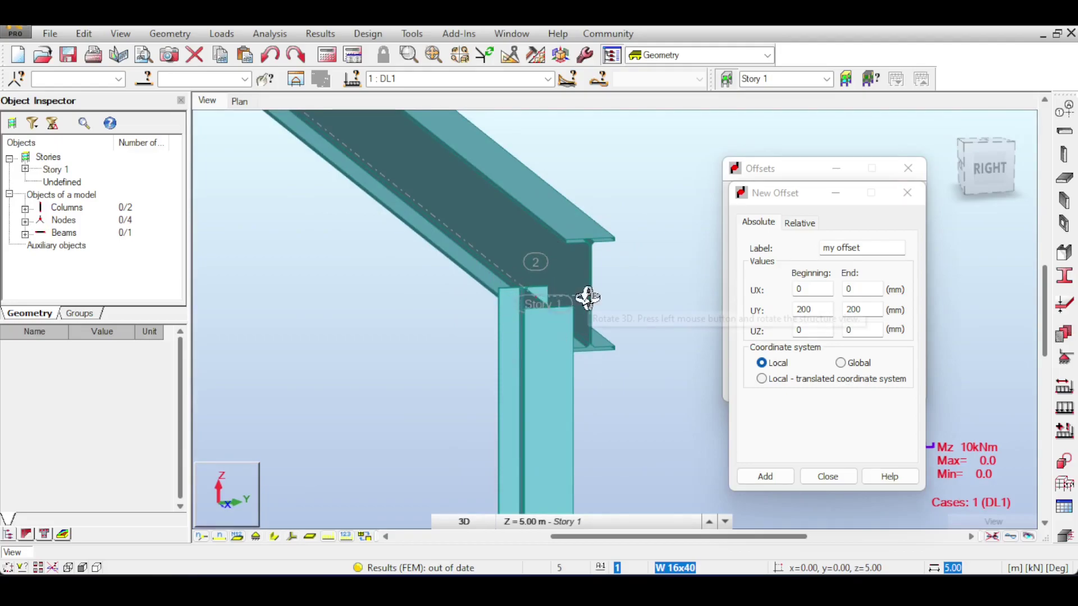
scroll(588, 298, down, 4)
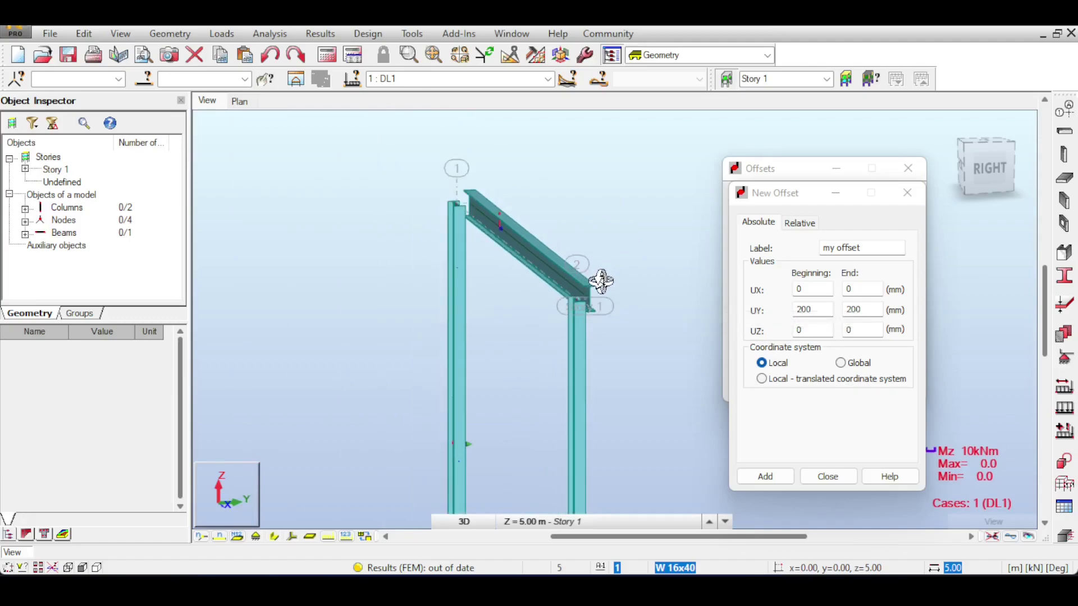
scroll(599, 284, up, 2)
shift+middle_drag(379, 169, 400, 179)
scroll(448, 197, down, 2)
click(826, 476)
click(824, 384)
Turn on the Offsets attribute in the display settings so the member offsets are drawn in the model view
shift+middle_drag(518, 258, 676, 185)
right_click(670, 185)
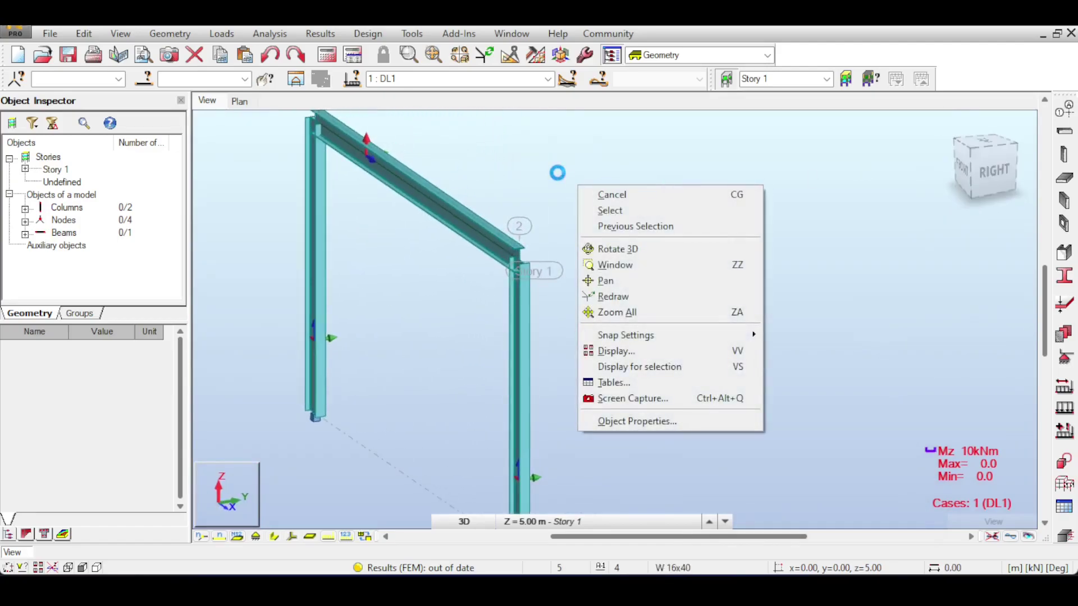
click(680, 354)
key(Escape)
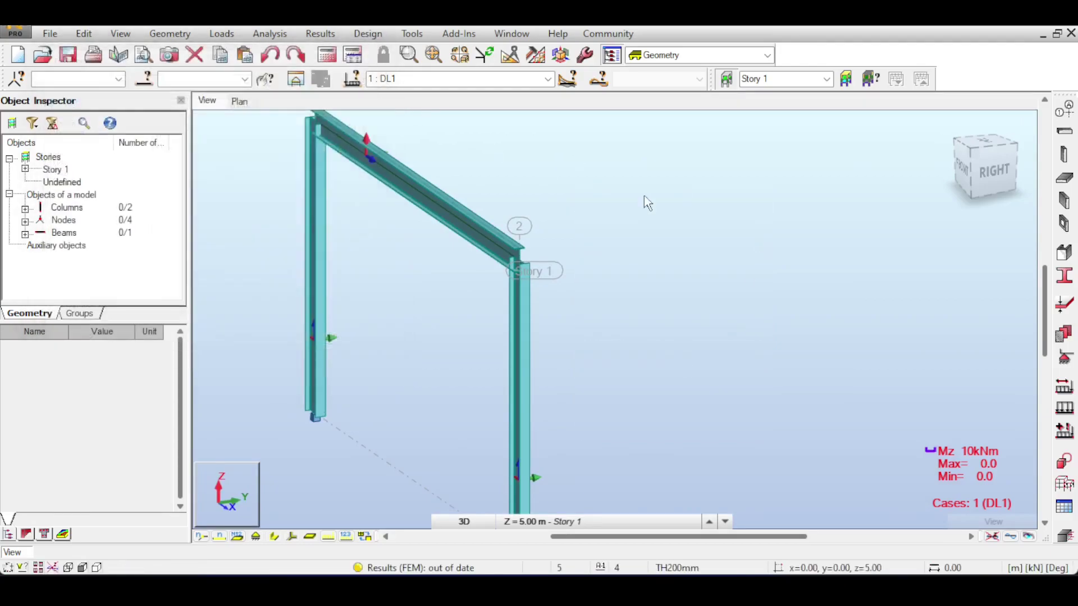
key(ctrl+d)
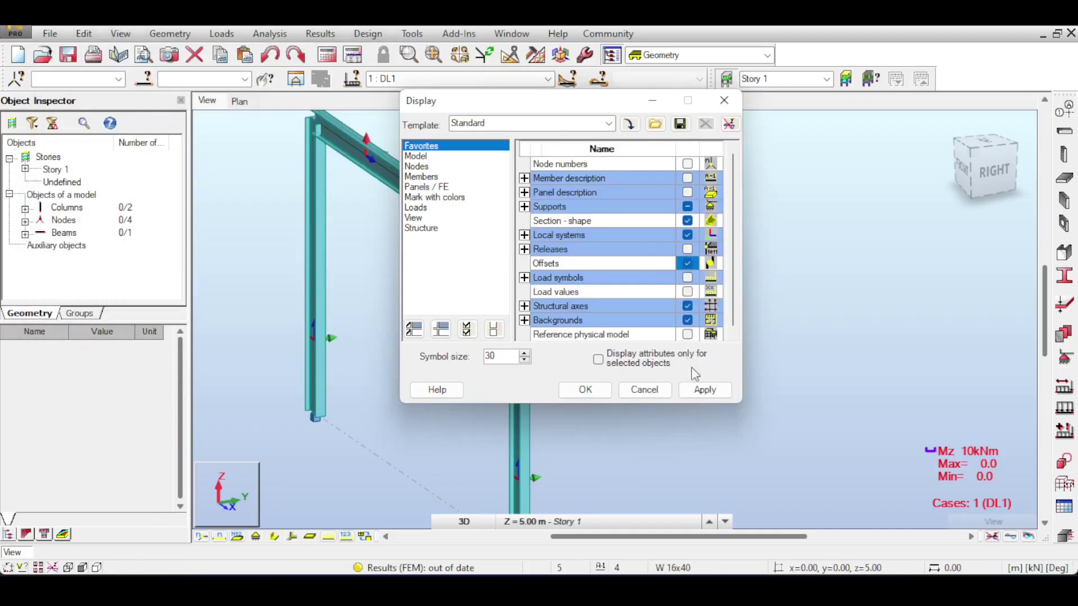
click(586, 390)
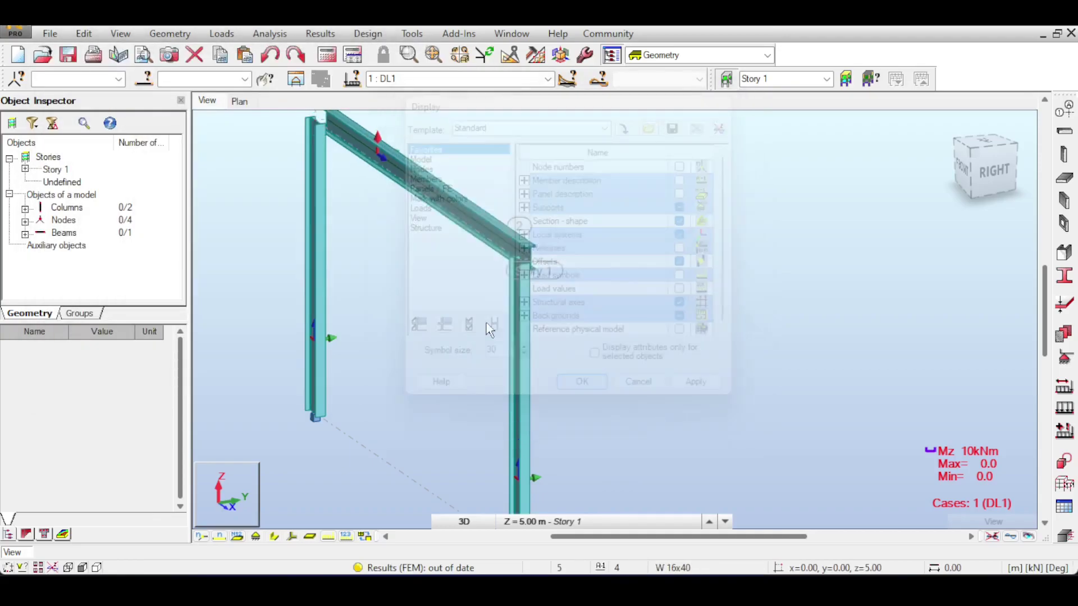
Run the analysis of the frame with the lateral beam offset and hide the section shapes in the default 3D view
drag(993, 169, 977, 169)
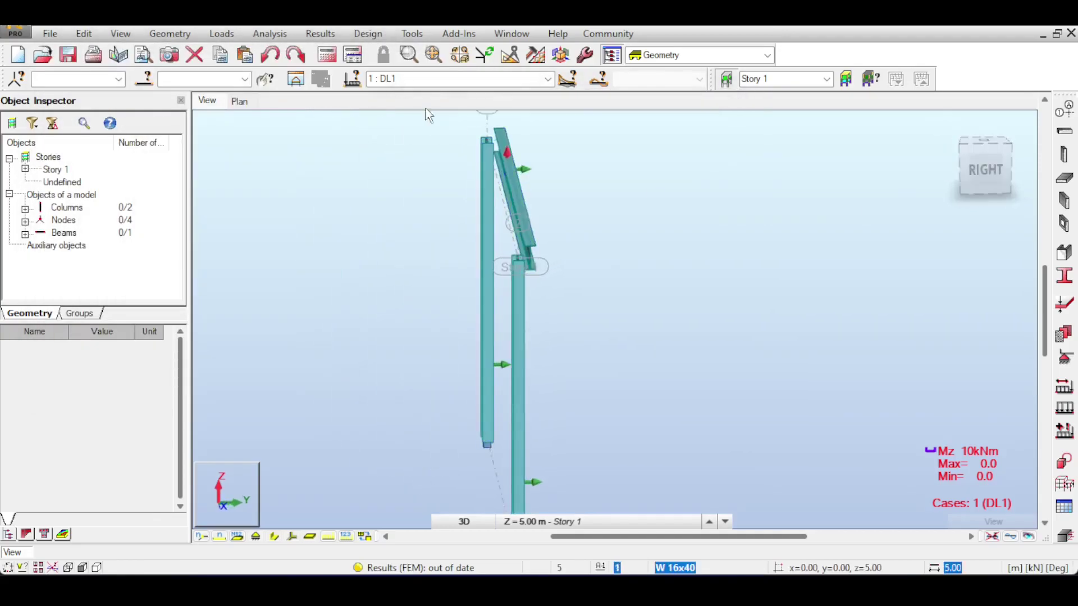
click(331, 59)
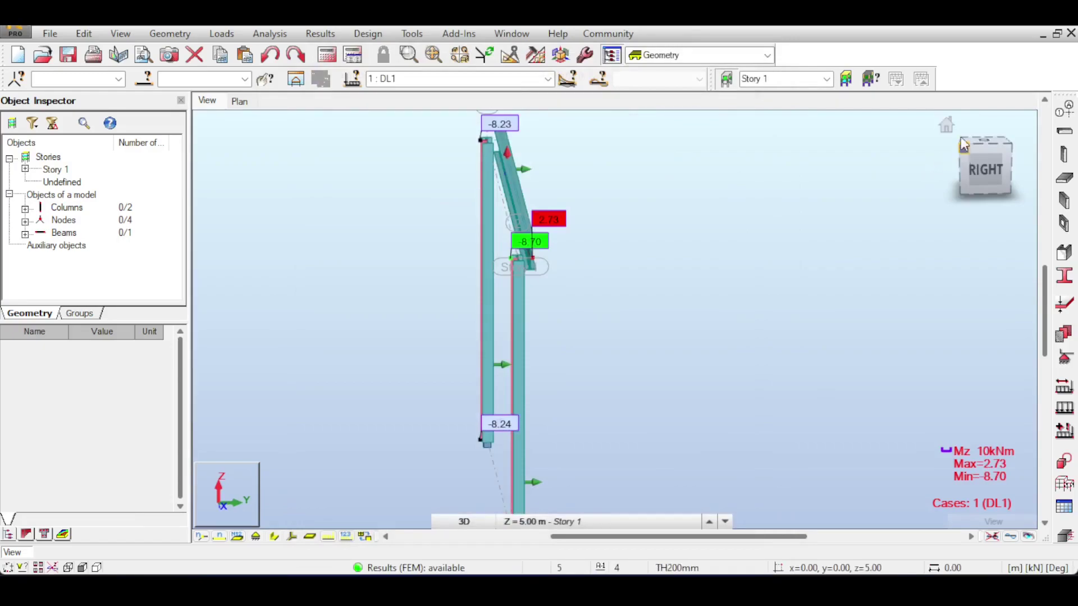
click(946, 125)
scroll(760, 210, up, 3)
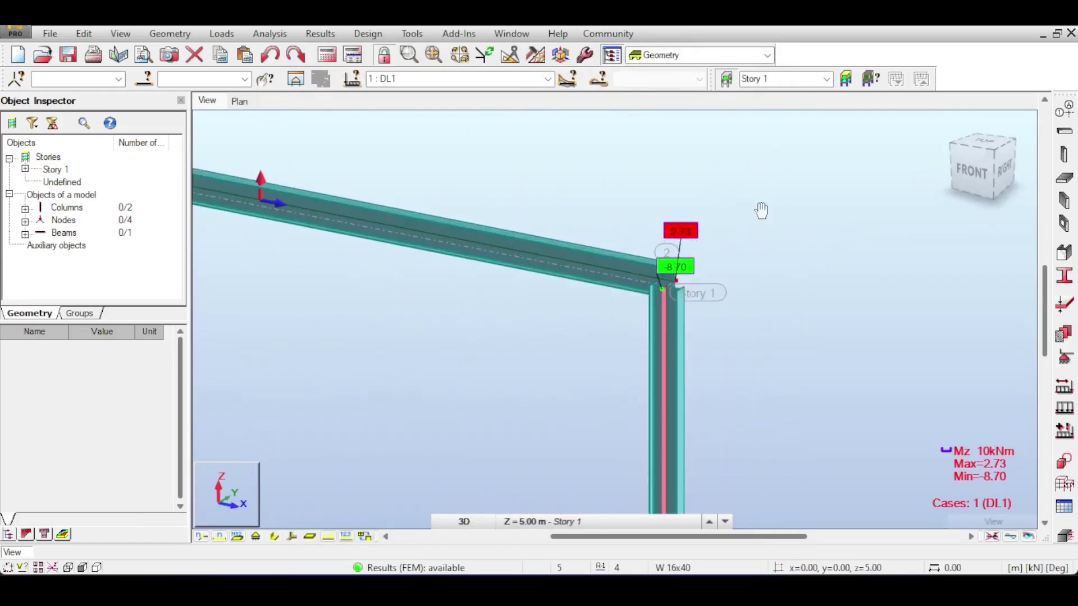
middle_drag(316, 112, 560, 173)
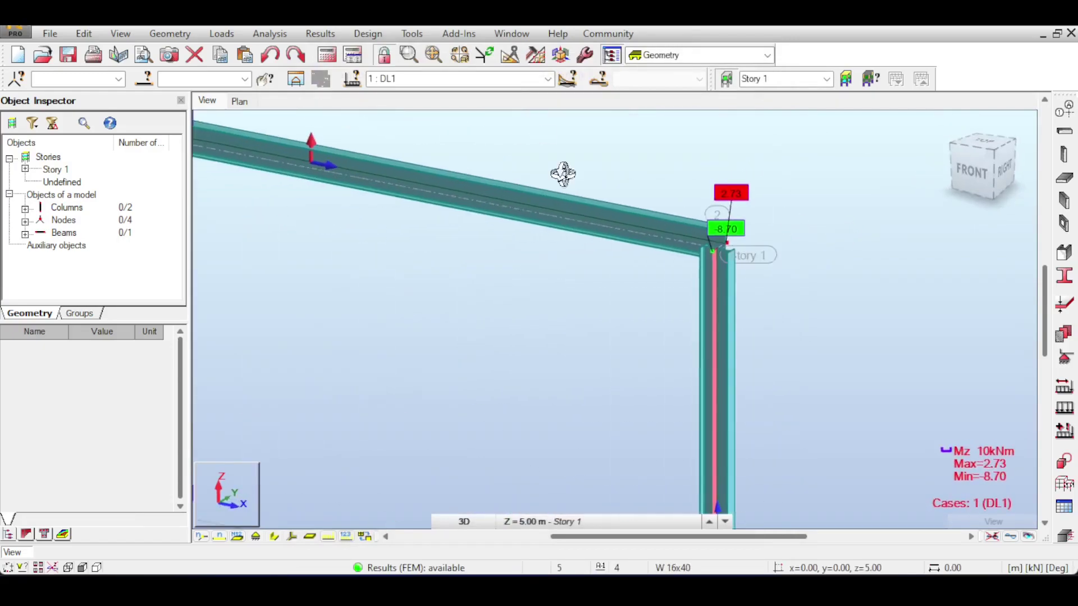
click(275, 536)
scroll(416, 303, down, 2)
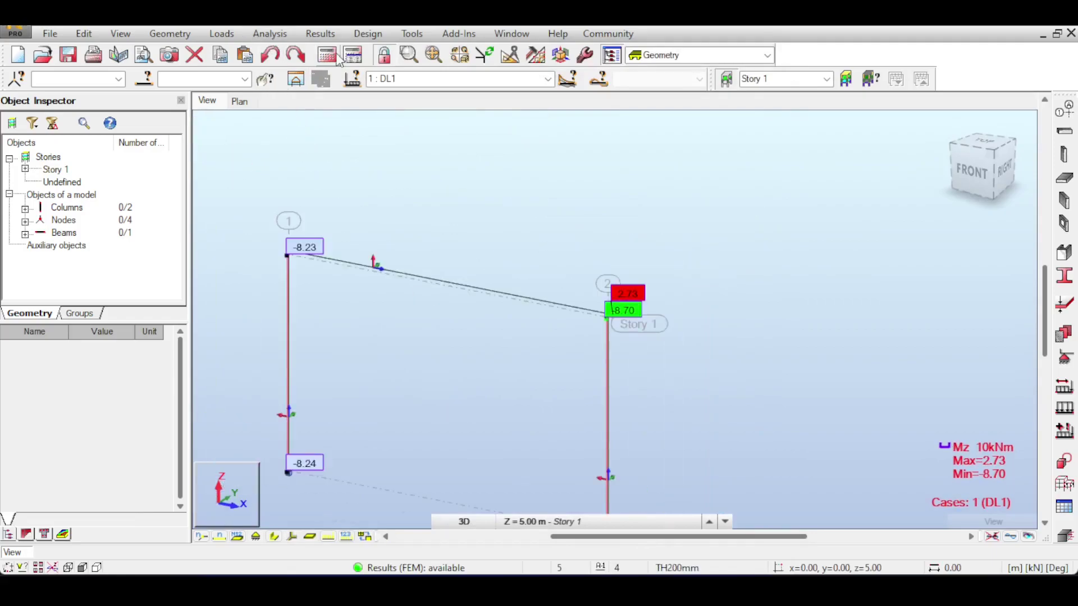
Replace the Mz moment diagram on the frame members with the Fx force diagram at a normalized scale
click(270, 33)
mouse_move(320, 33)
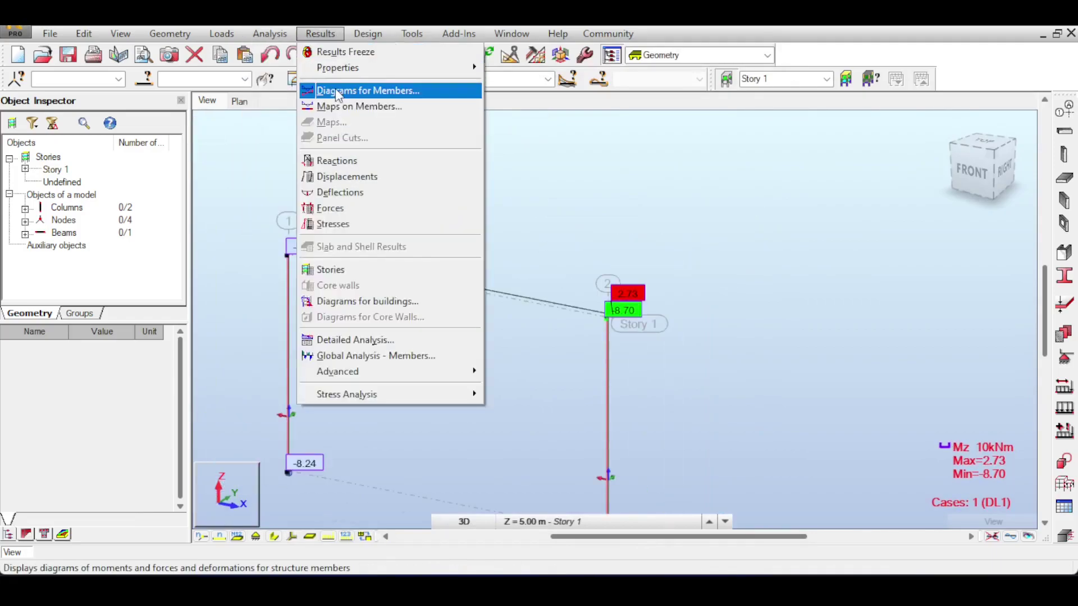
click(335, 90)
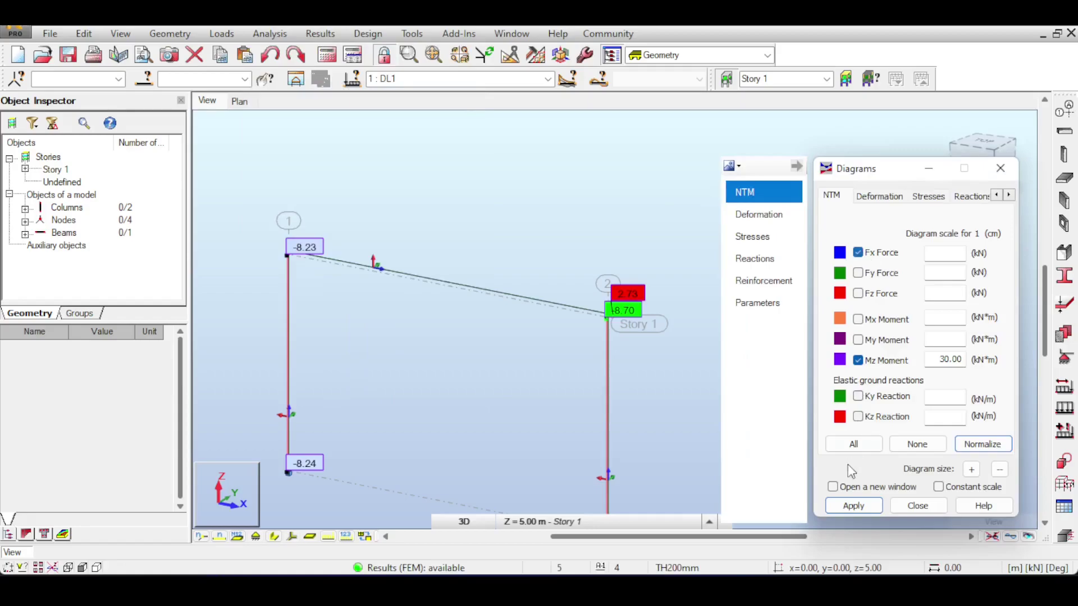
click(853, 506)
scroll(591, 281, down, 2)
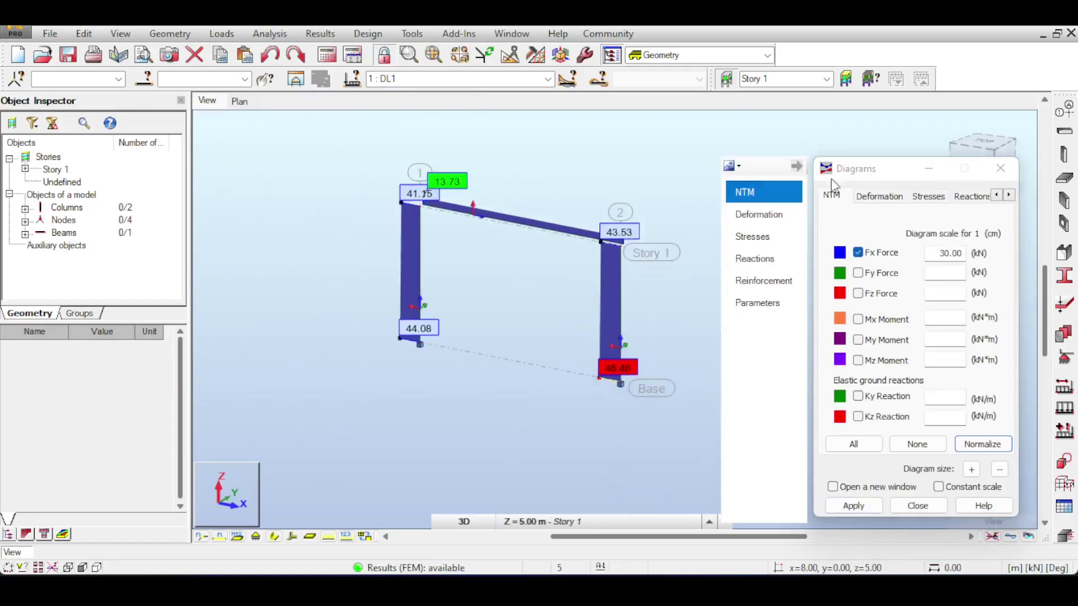
drag(831, 179, 839, 278)
Display the Fy force diagram on the members, followed by the Fz force diagram, and inspect them
click(982, 179)
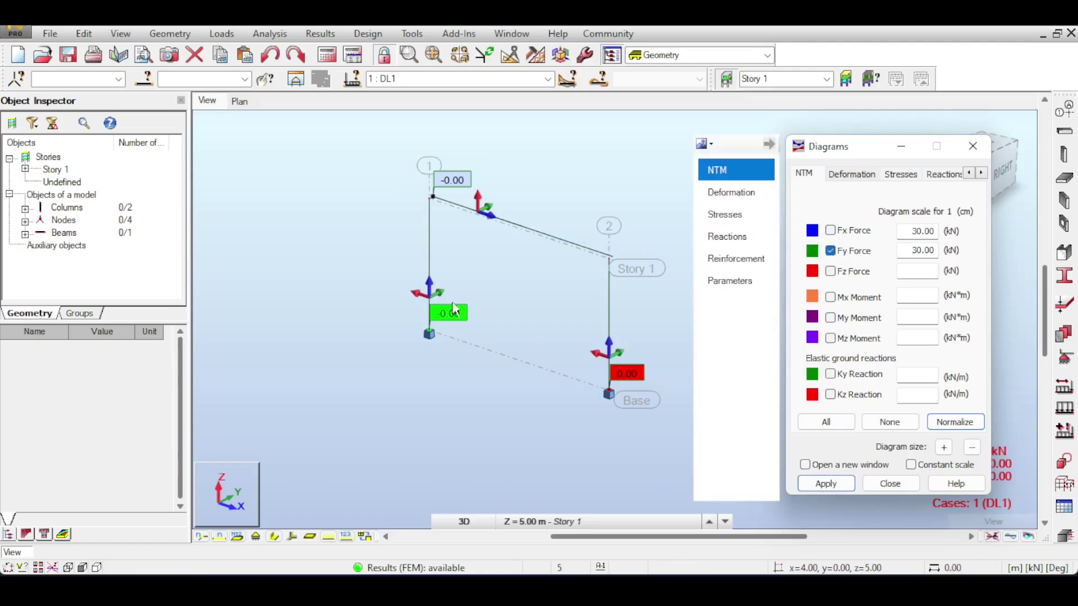
click(830, 251)
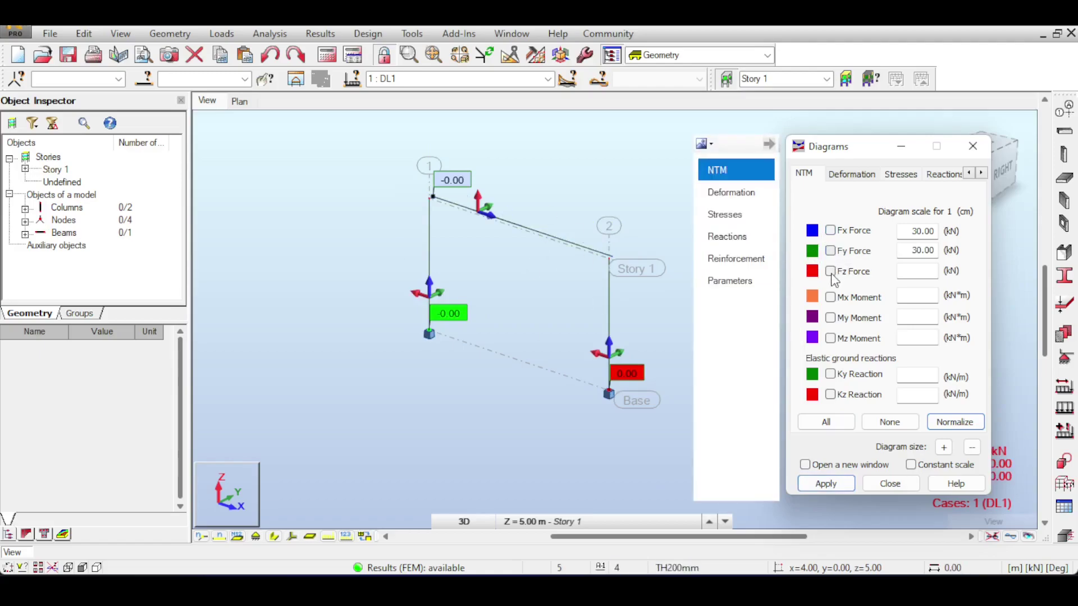
click(825, 484)
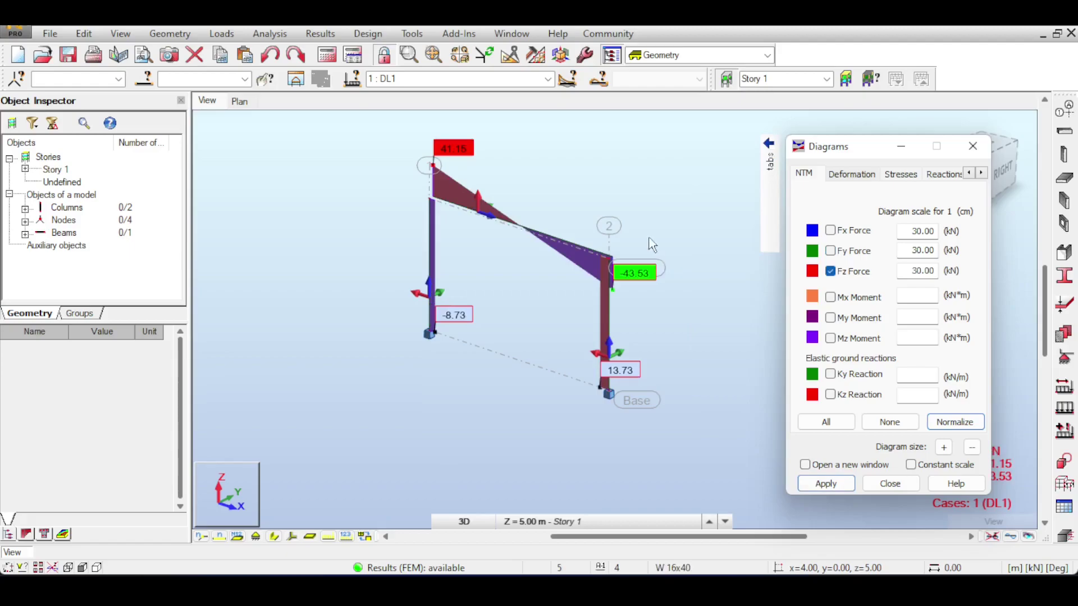
scroll(651, 290, up, 3)
scroll(651, 290, down, 2)
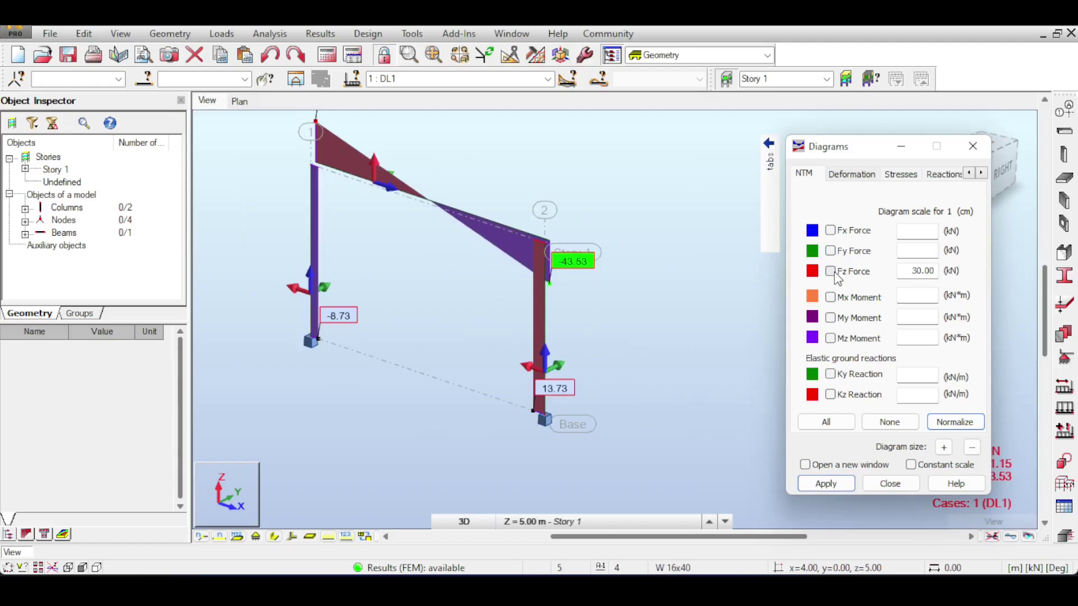
Display only the Mx moment diagram, normalize its scale, and view it closely along the beam
click(839, 301)
click(823, 484)
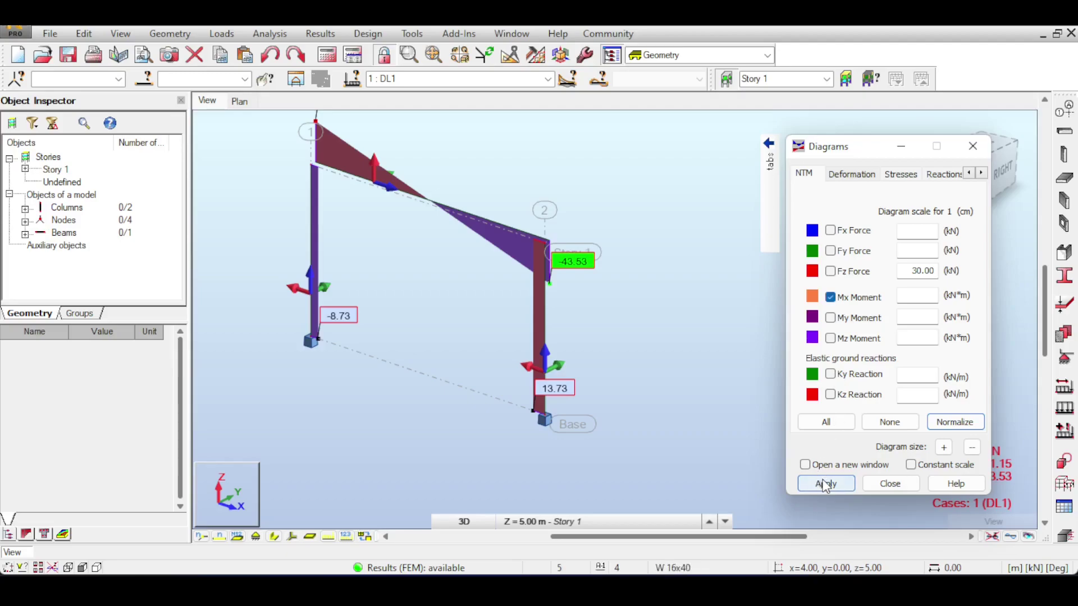
click(825, 484)
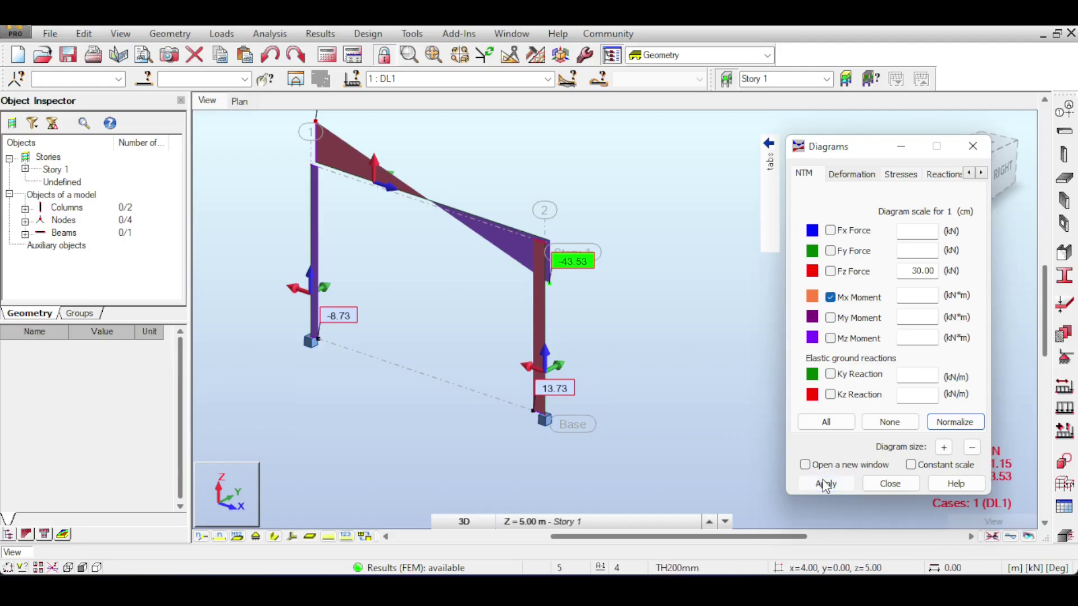
mouse_move(770, 241)
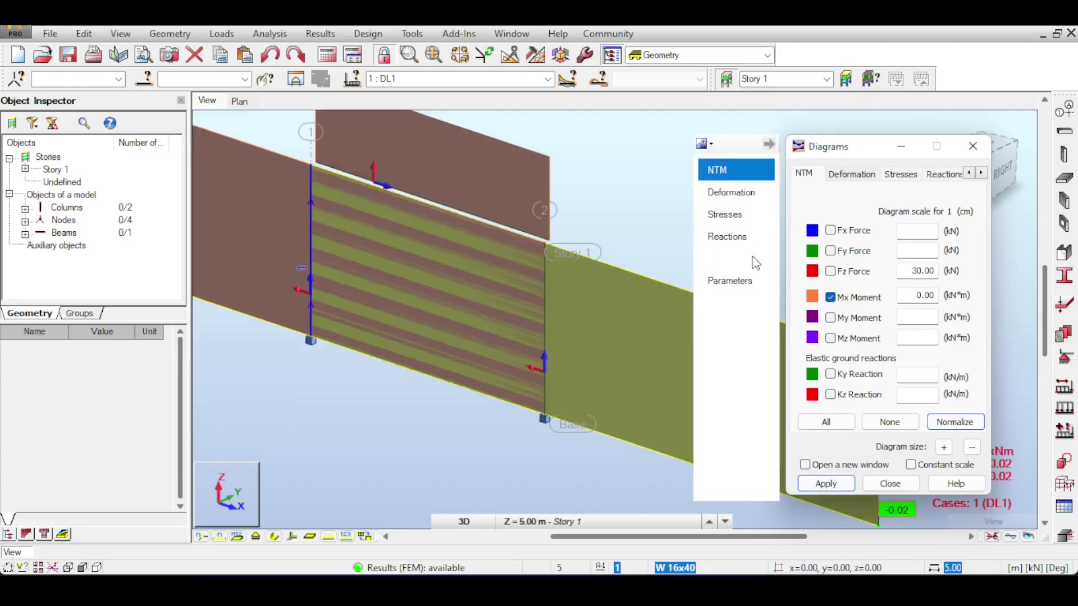
click(749, 281)
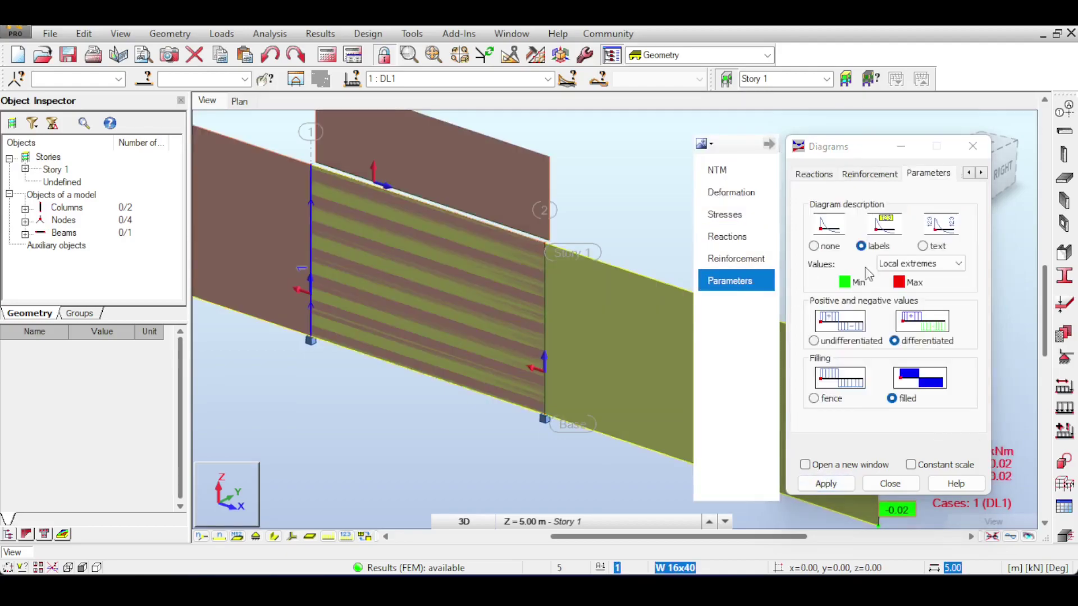
click(730, 170)
click(953, 422)
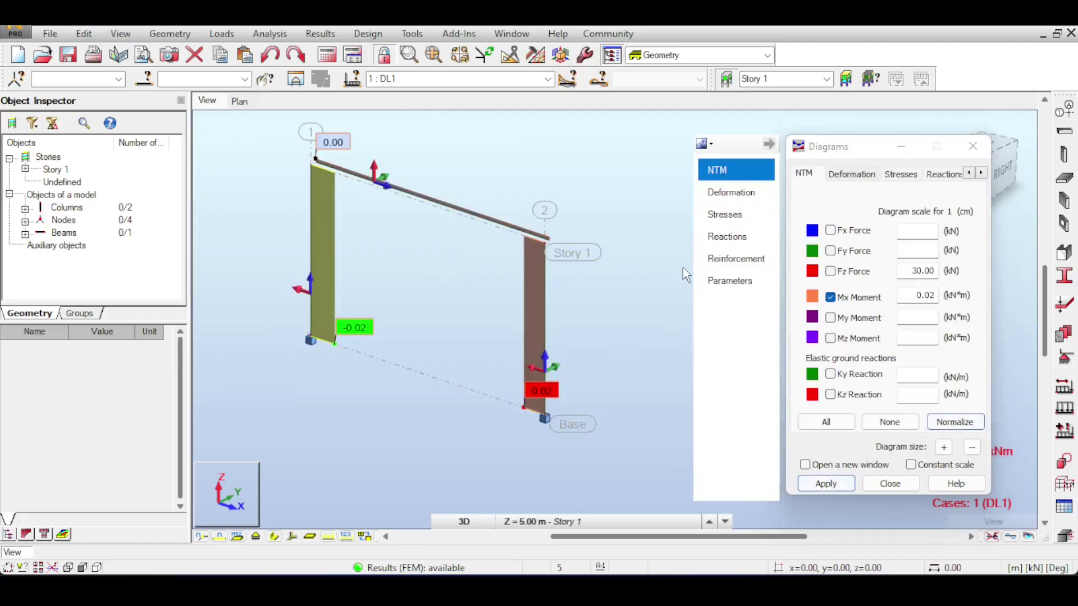
middle_drag(594, 221, 604, 284)
scroll(605, 284, up, 3)
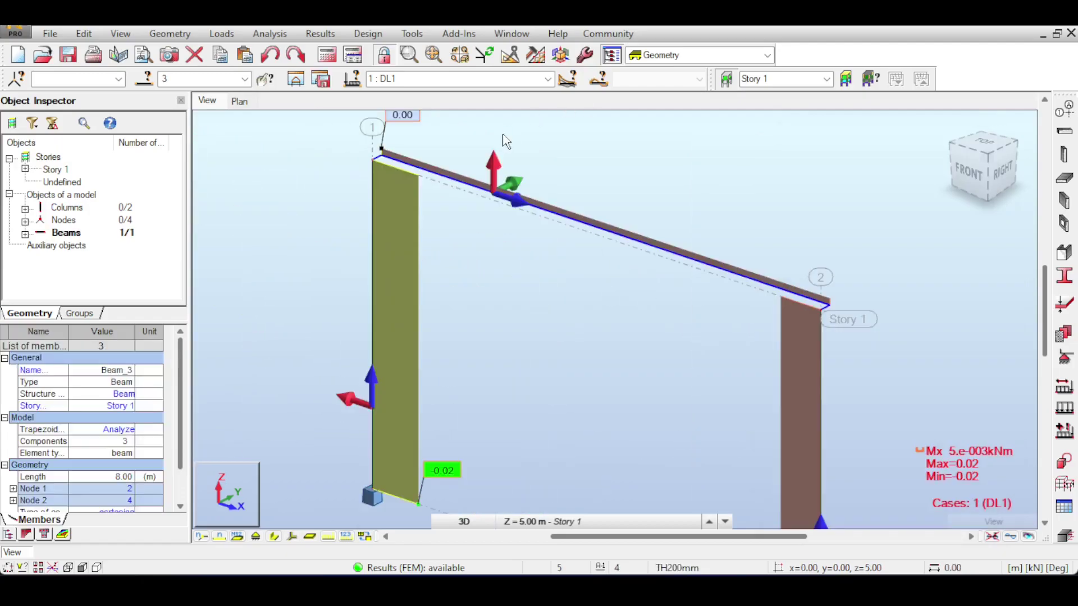
middle_drag(500, 137, 500, 174)
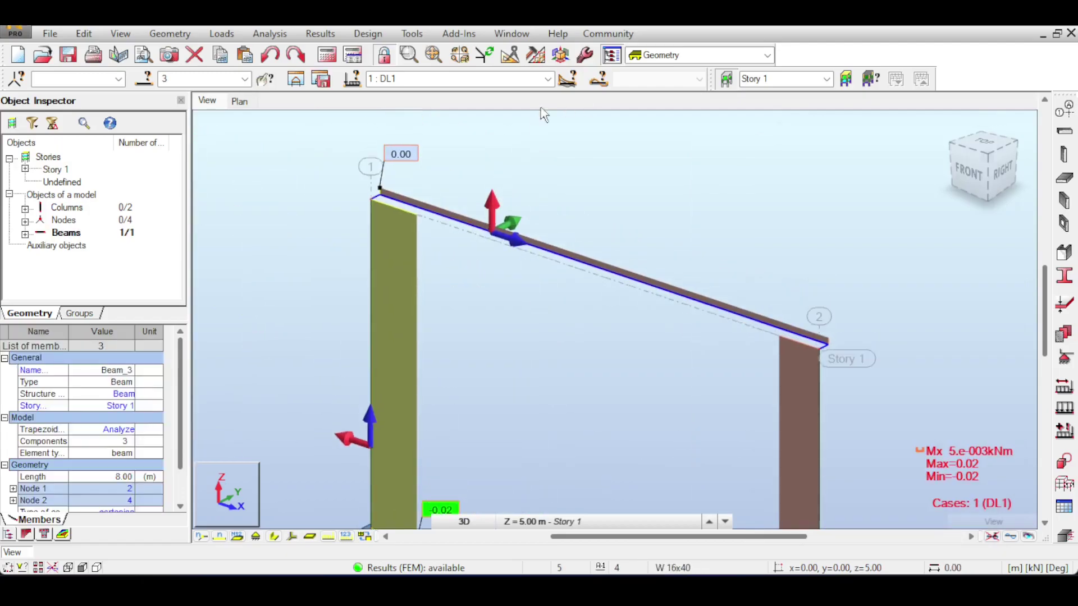
Set the moment number format to five decimal places in the job preferences for forces
click(584, 56)
click(485, 142)
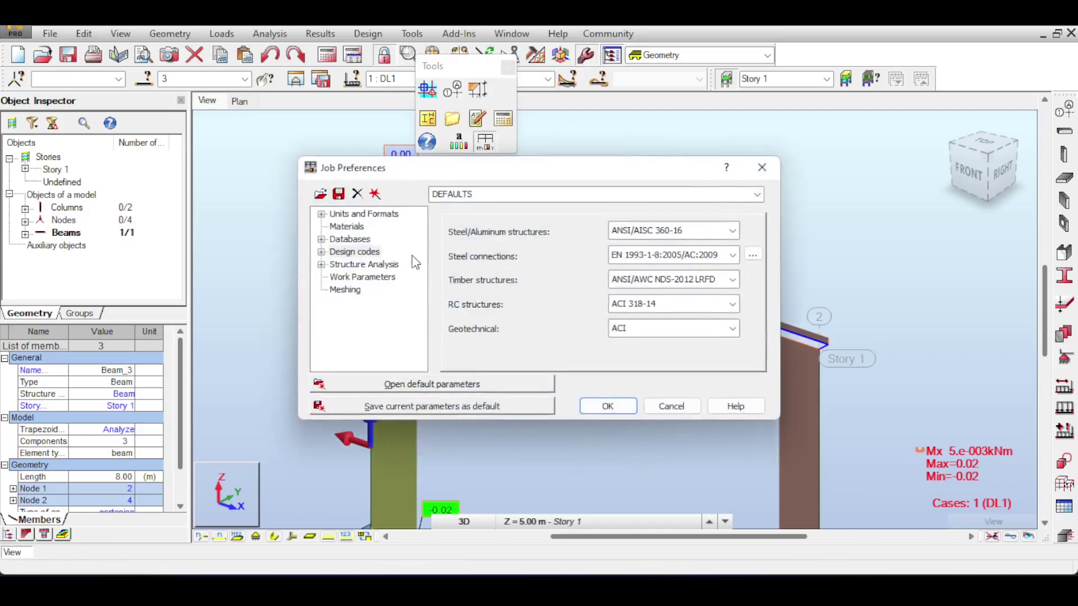
click(350, 216)
click(322, 214)
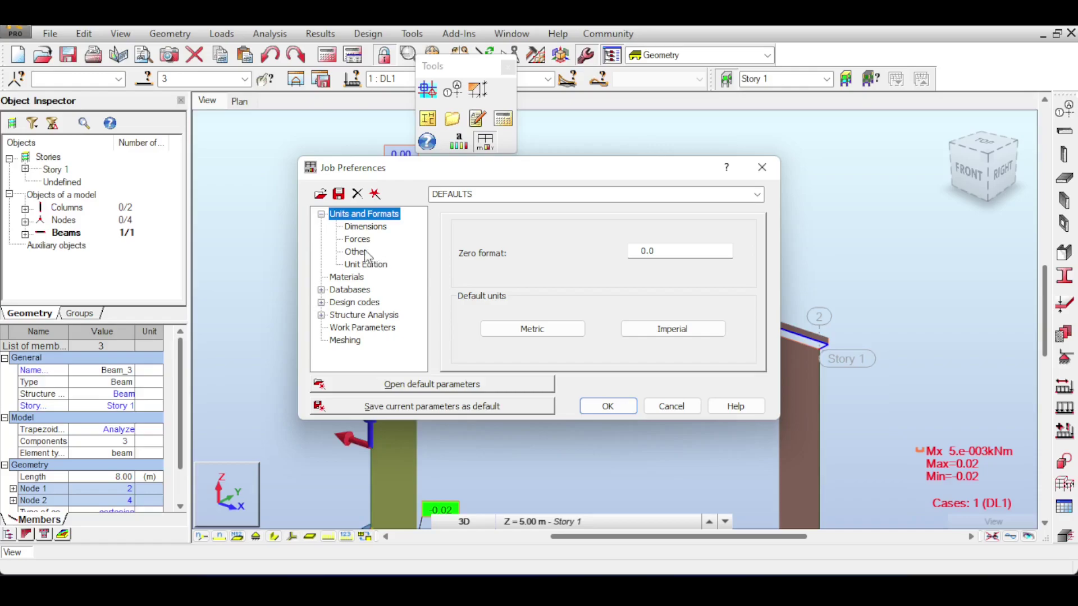
click(356, 239)
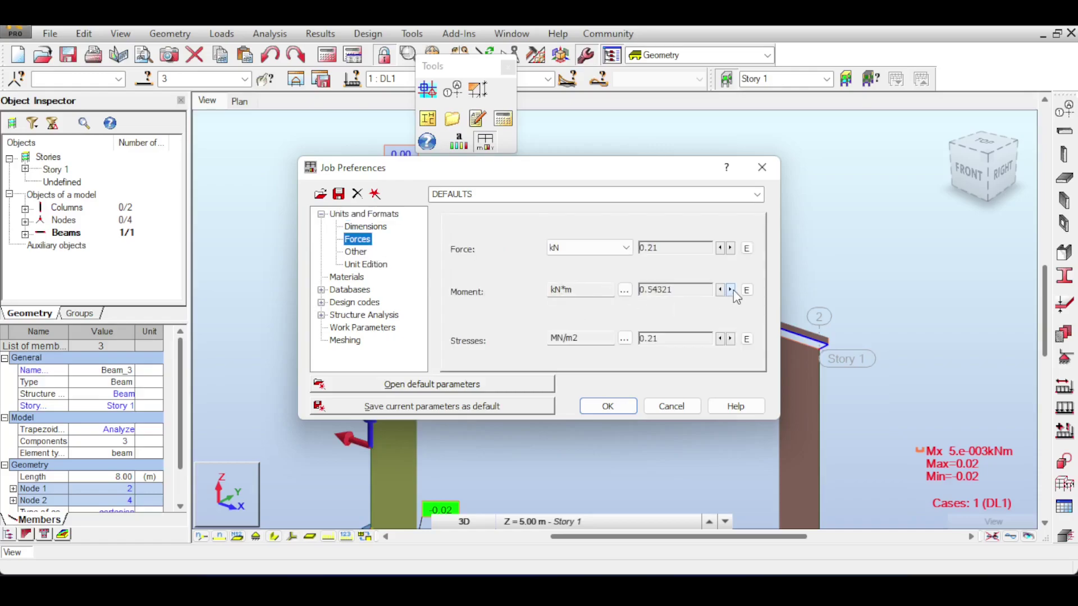
click(519, 405)
click(563, 331)
drag(564, 174, 661, 195)
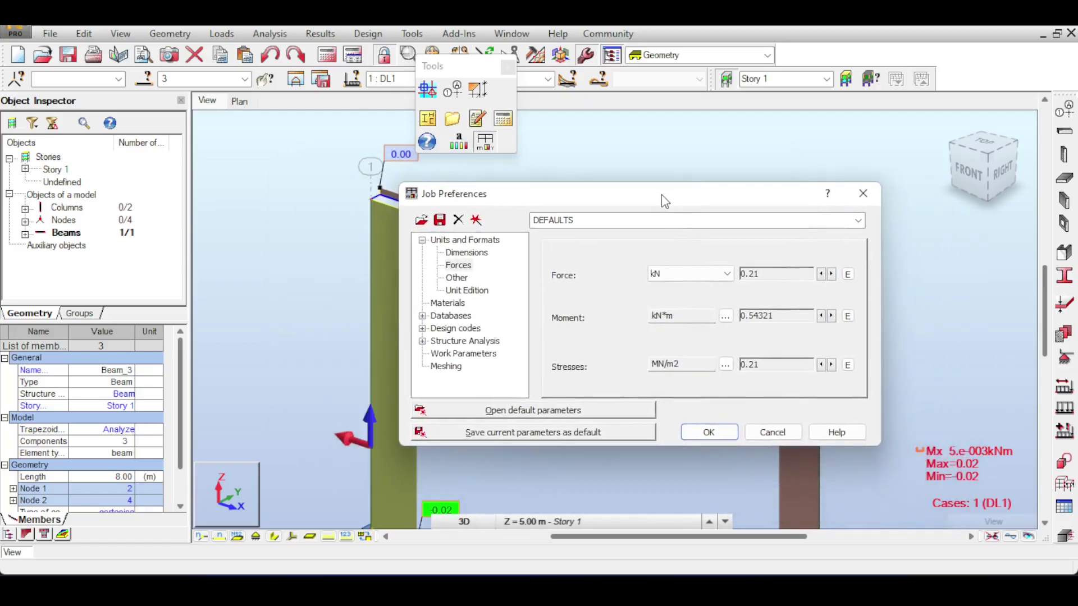
click(709, 430)
Examine the Mx torsion diagram on the beam and columns, including the offset link at axis 2
scroll(407, 187, up, 3)
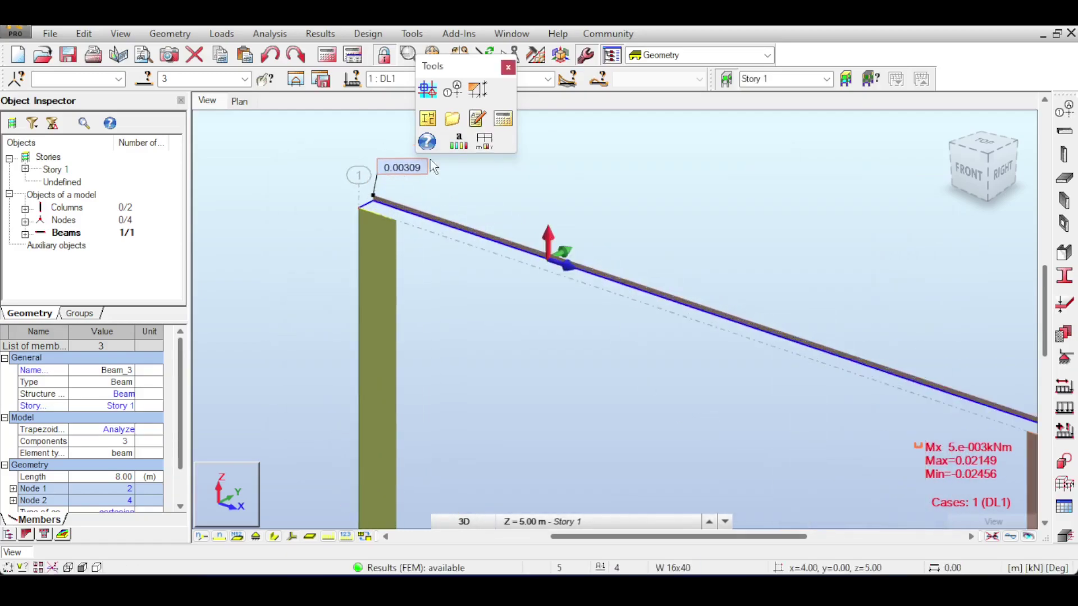
scroll(410, 167, down, 3)
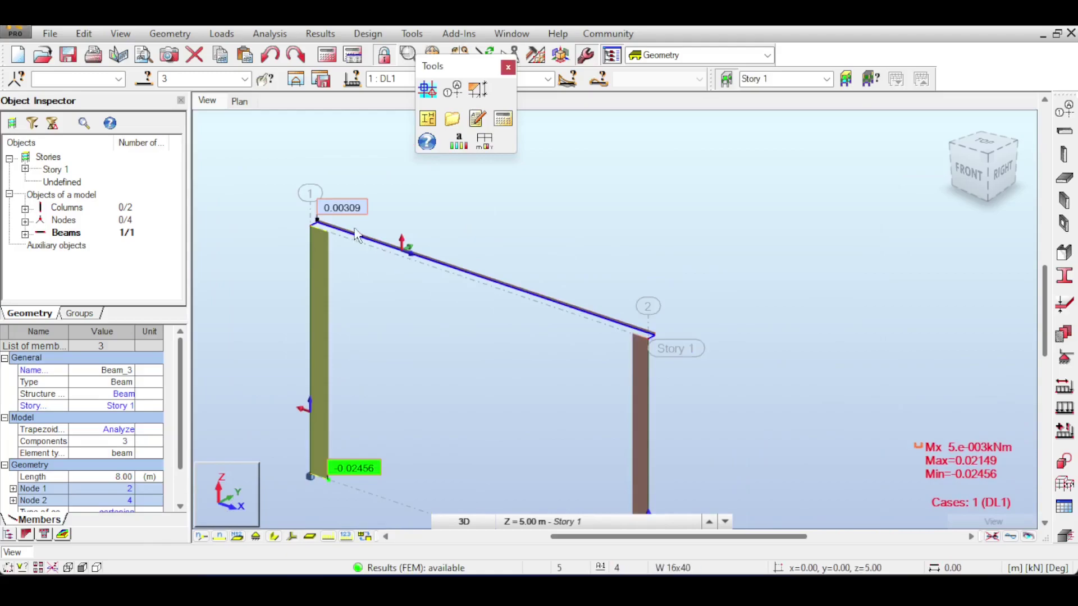
middle_drag(633, 238, 591, 237)
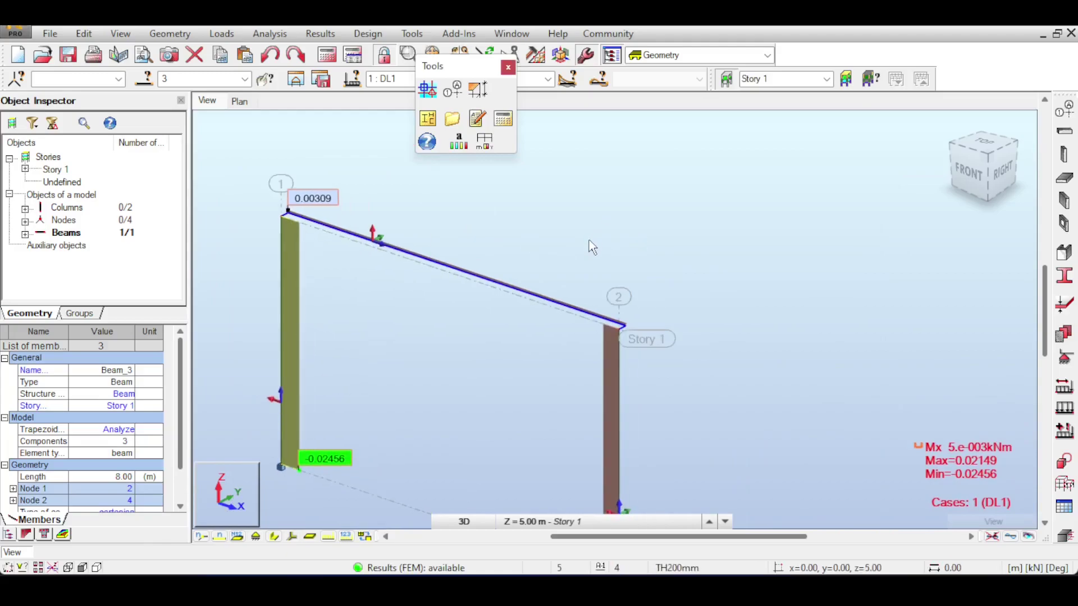
middle_drag(630, 292, 585, 215)
mouse_move(656, 243)
middle_down()
mouse_move(655, 216)
mouse_move(630, 218)
mouse_move(647, 234)
middle_up()
scroll(657, 230, up, 2)
scroll(623, 236, up, 2)
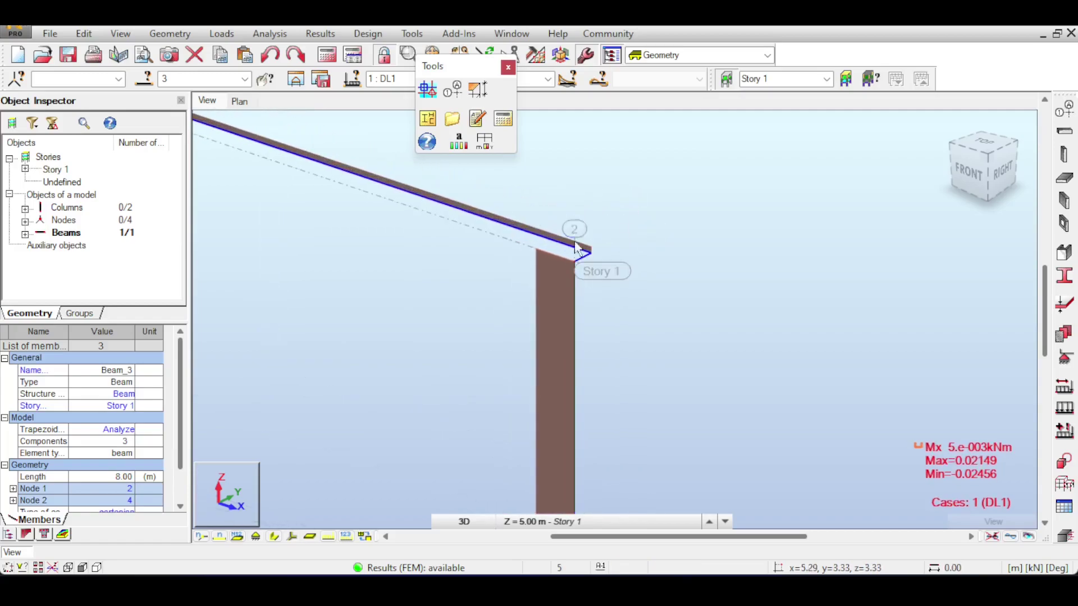
scroll(584, 264, up, 2)
scroll(584, 270, up, 1)
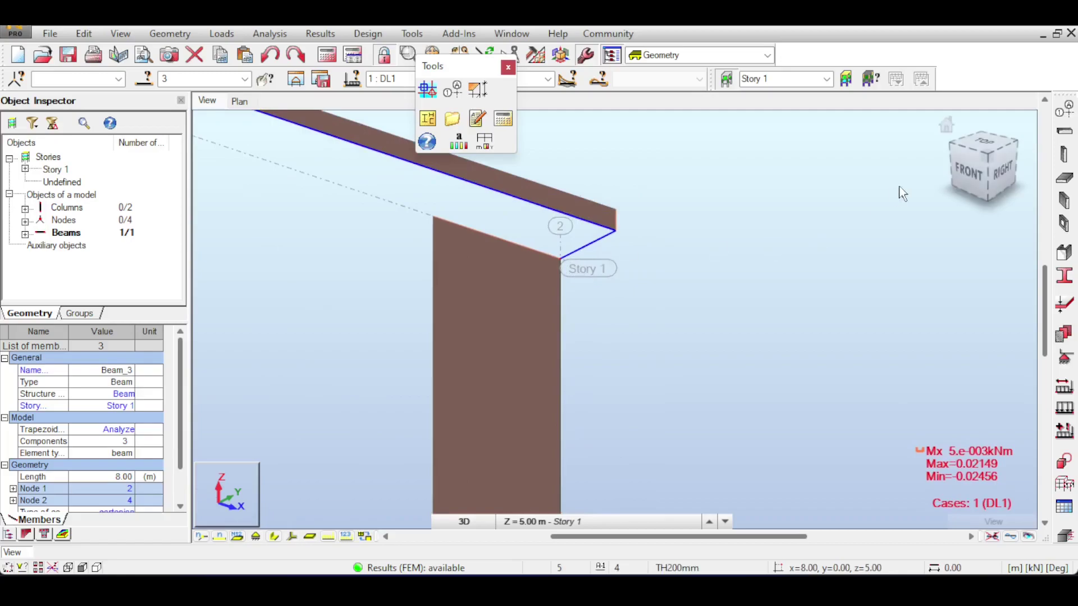
Examine the Mx torsion diagram on the offset beam from the right side, including both offset links
click(1004, 174)
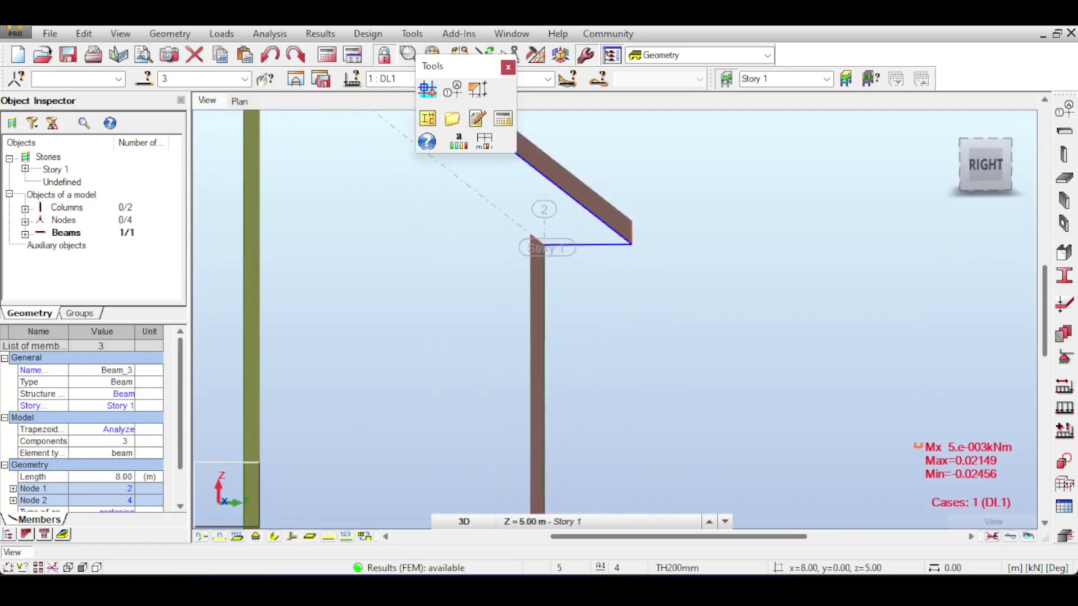
scroll(752, 216, down, 2)
middle_drag(753, 217, 774, 274)
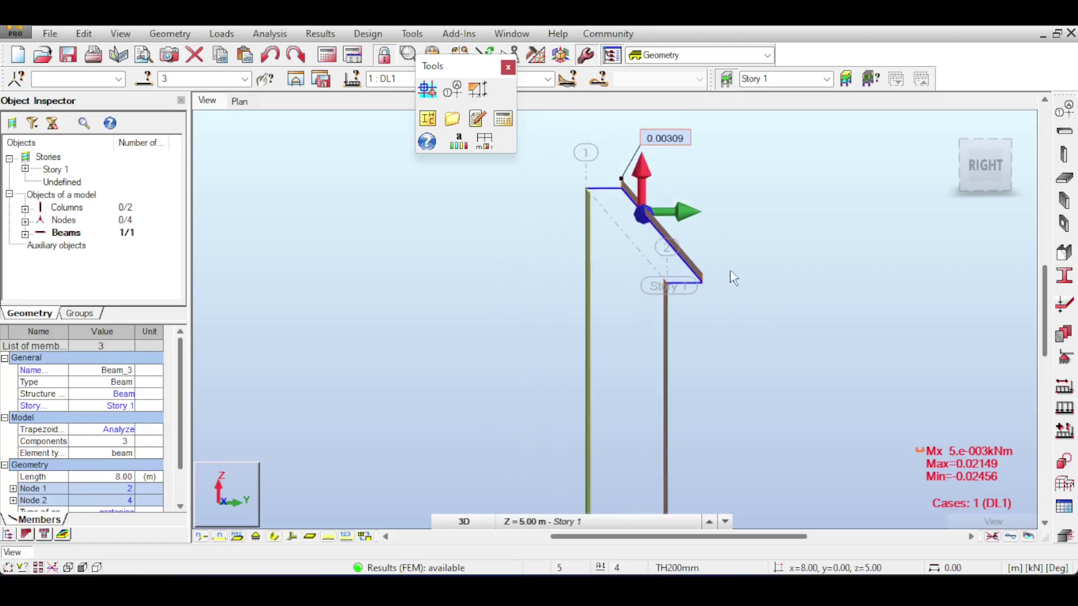
click(968, 190)
Display the Mz moment diagram on the members and view it at the beam end on axis 2
click(320, 33)
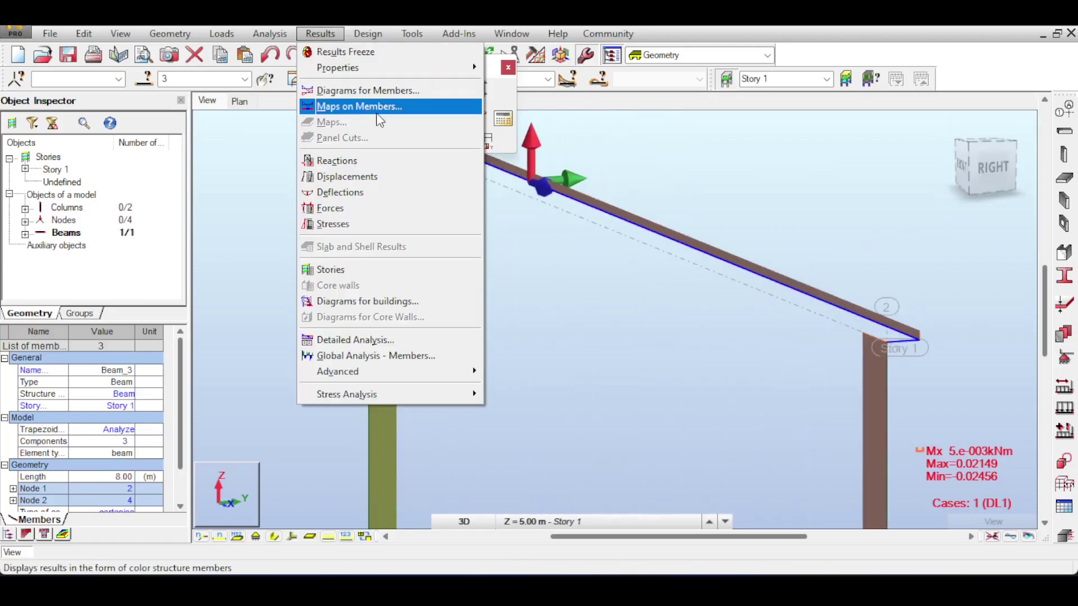
click(387, 91)
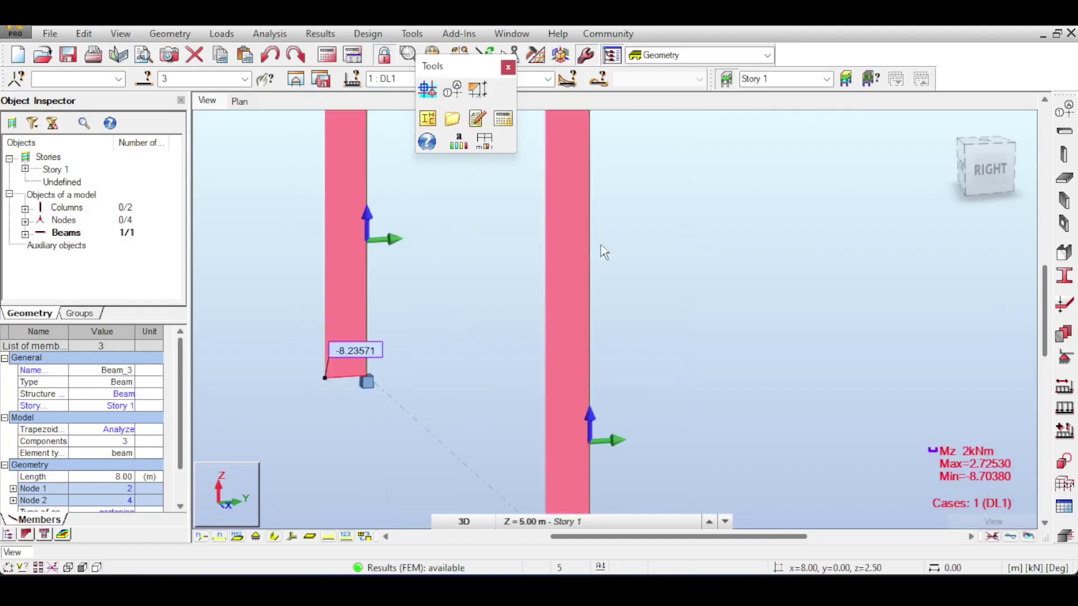
middle_drag(527, 166, 630, 338)
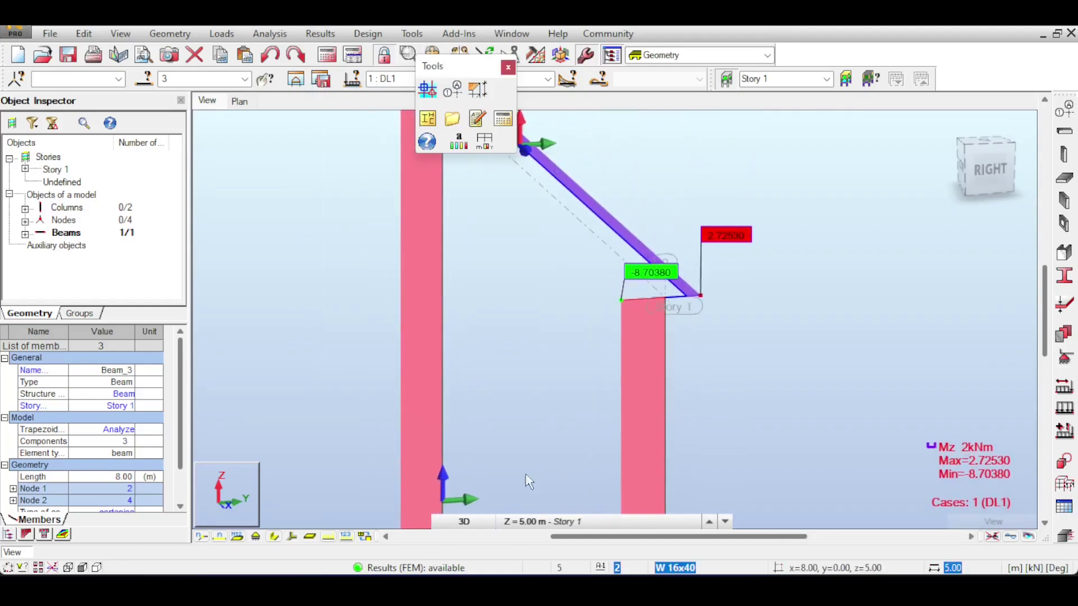
Show the load symbols on the frame and examine them with the Mz moments at the offset beam and column tops
click(328, 536)
middle_drag(688, 263, 656, 347)
scroll(660, 260, up, 4)
scroll(656, 346, down, 2)
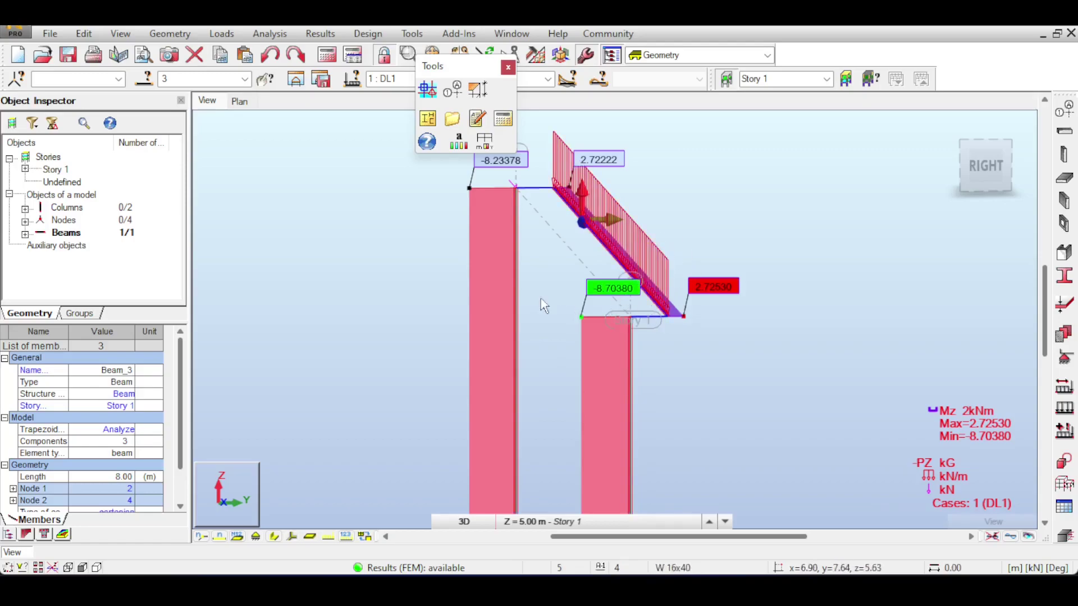
middle_drag(626, 326, 622, 197)
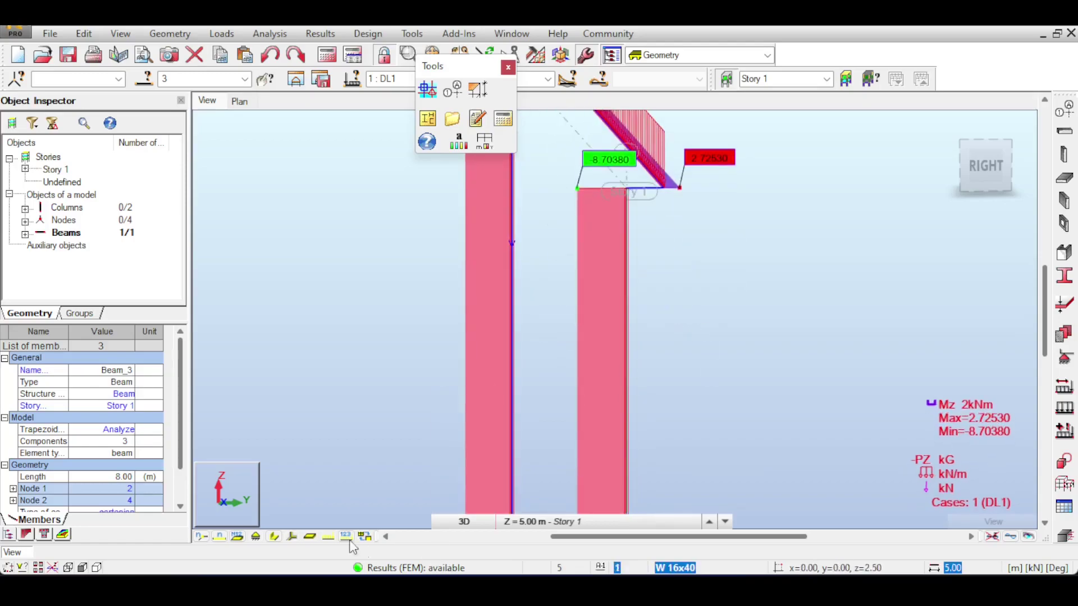
Toggle the members' local coordinate systems off and back on, and view the columns' local axes up close
click(293, 536)
scroll(634, 388, up, 2)
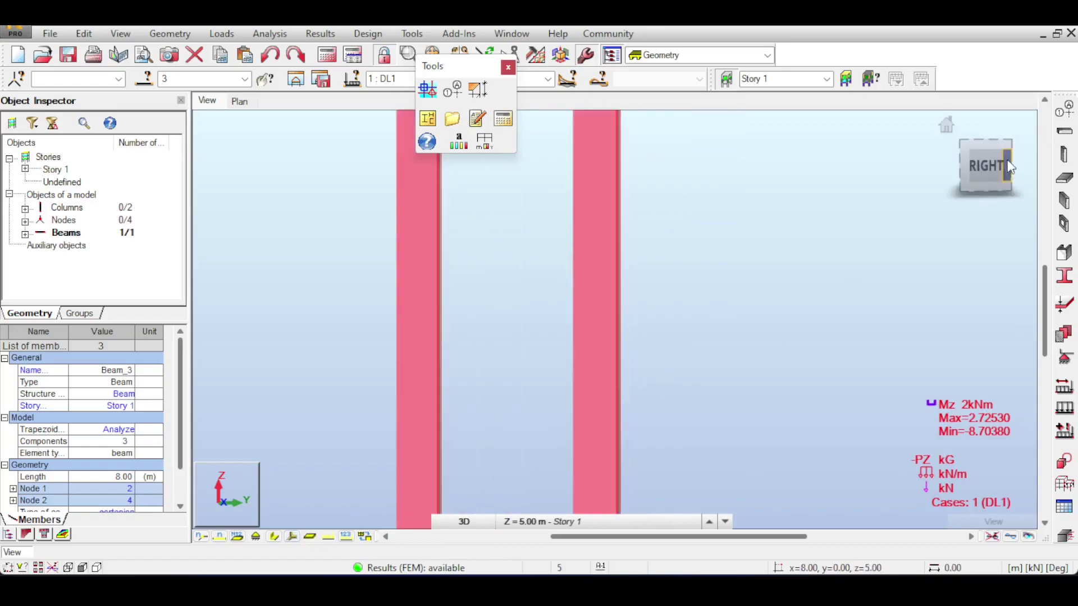
drag(1009, 164, 999, 169)
scroll(194, 457, down, 4)
click(291, 536)
scroll(484, 492, up, 4)
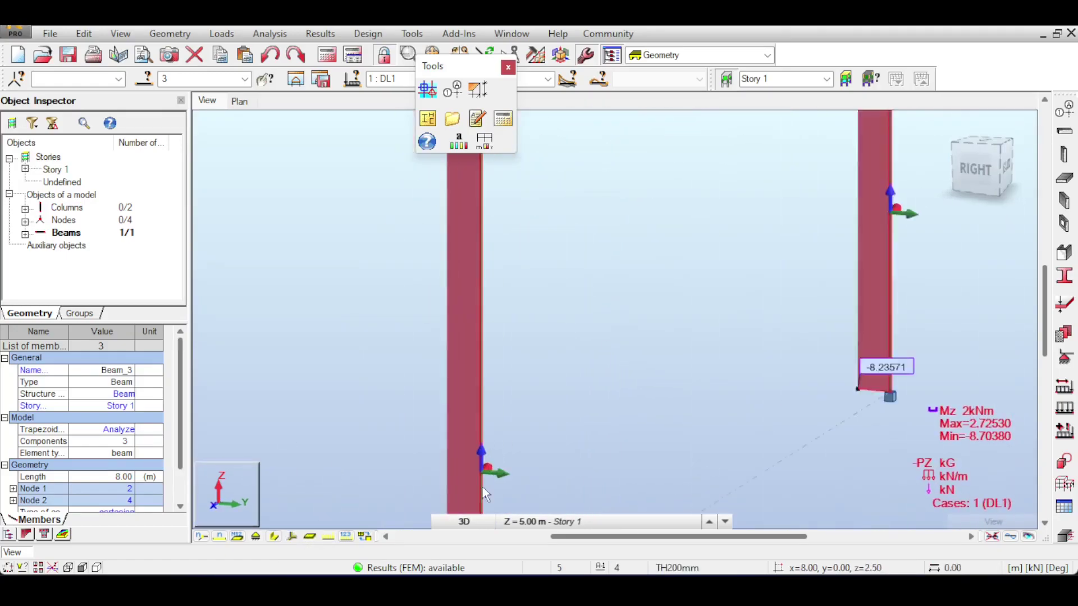
Examine the Mz moment diagram over the full height of both columns, from the right side and at an angle
scroll(518, 315, up, 1)
scroll(546, 287, down, 4)
middle_drag(558, 257, 560, 381)
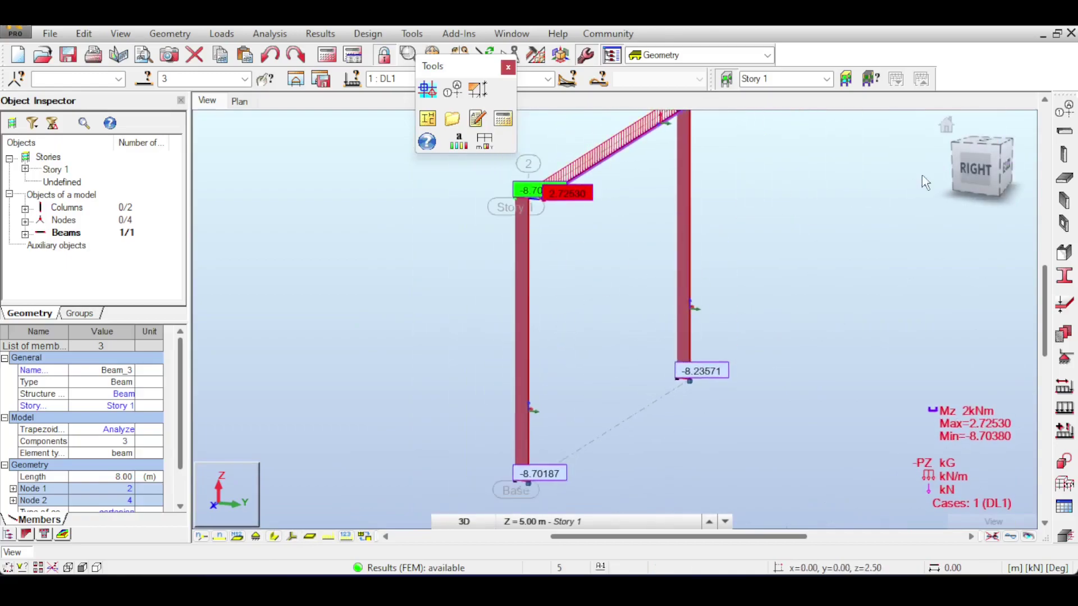
click(972, 165)
click(973, 169)
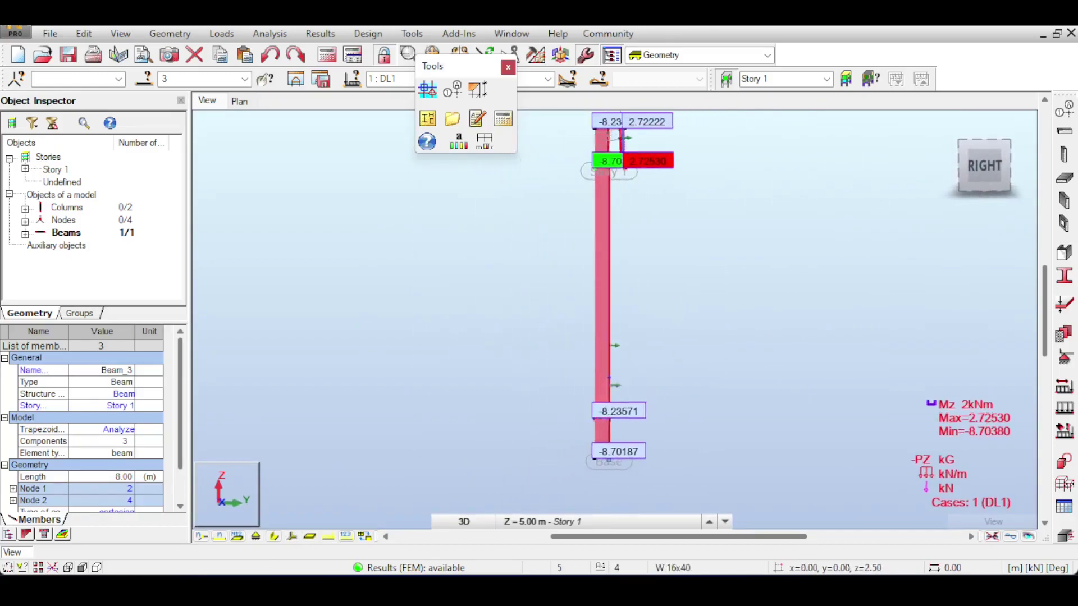
drag(973, 168, 1001, 168)
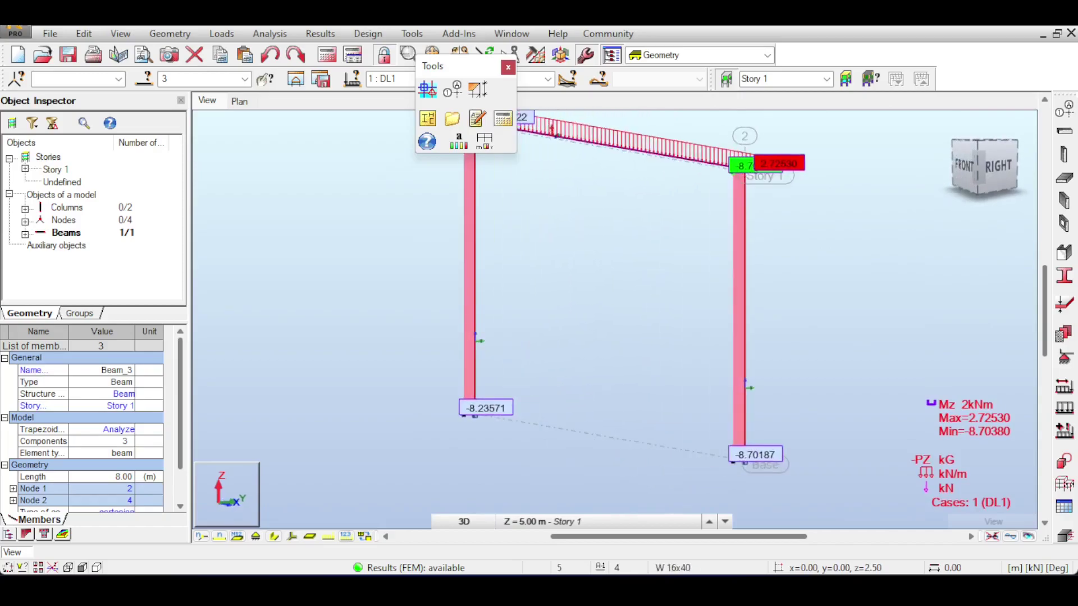
Copy the portal frame with its supports and loads three times along the X axis, spaced 12 m apart
scroll(853, 234, down, 3)
middle_drag(870, 198, 599, 190)
scroll(818, 241, down, 1)
scroll(786, 213, up, 2)
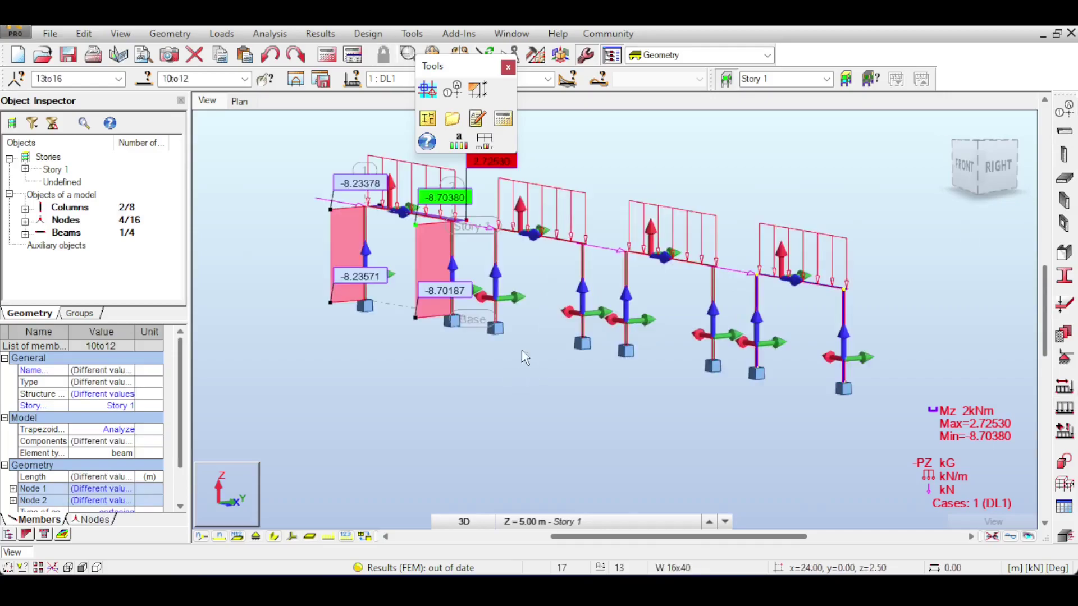
Hide the diagrams and symbols, and remove the custom offset from the first frame's beam by setting its offset to N/A
click(989, 536)
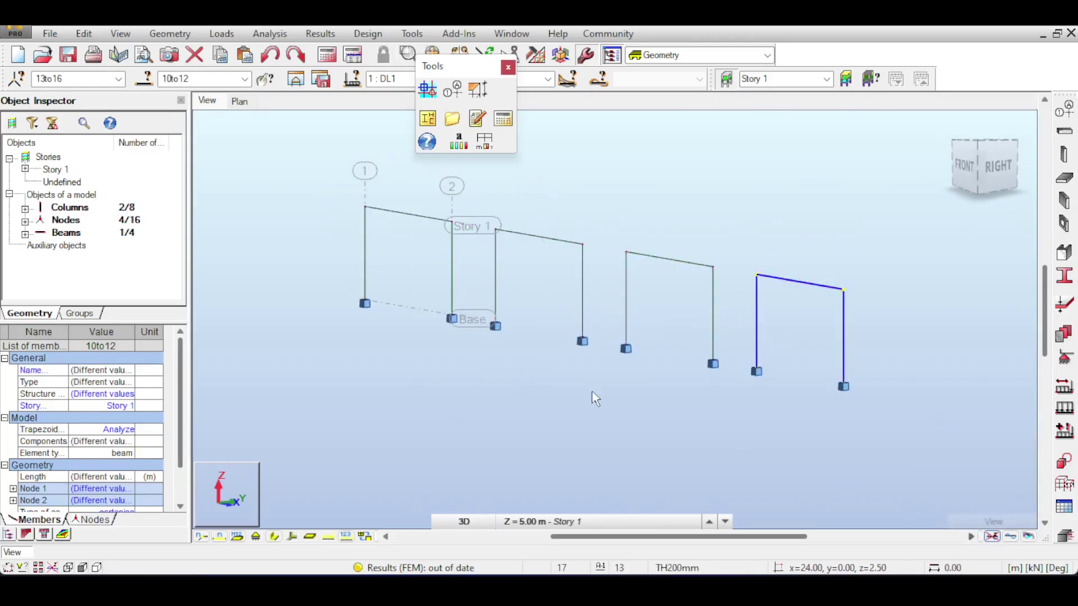
click(362, 178)
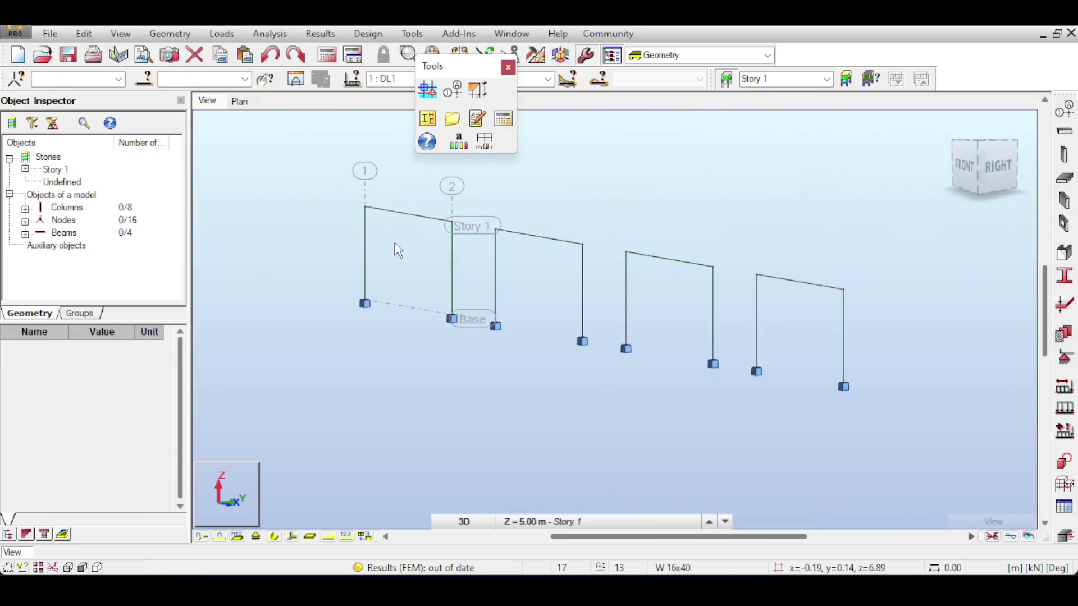
middle_drag(398, 212, 370, 203)
click(369, 203)
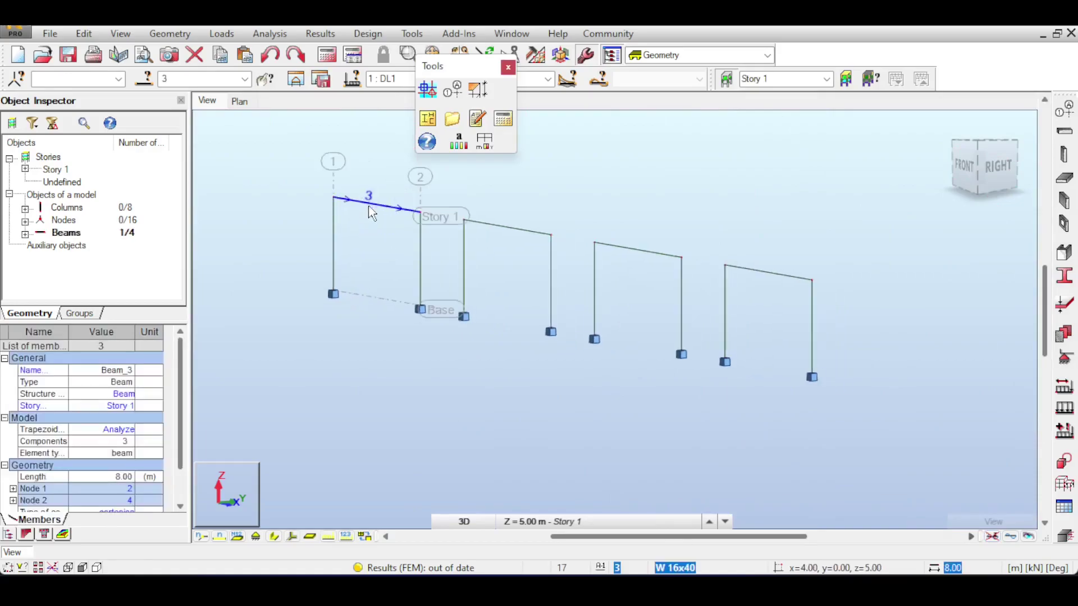
drag(183, 415, 181, 445)
click(126, 465)
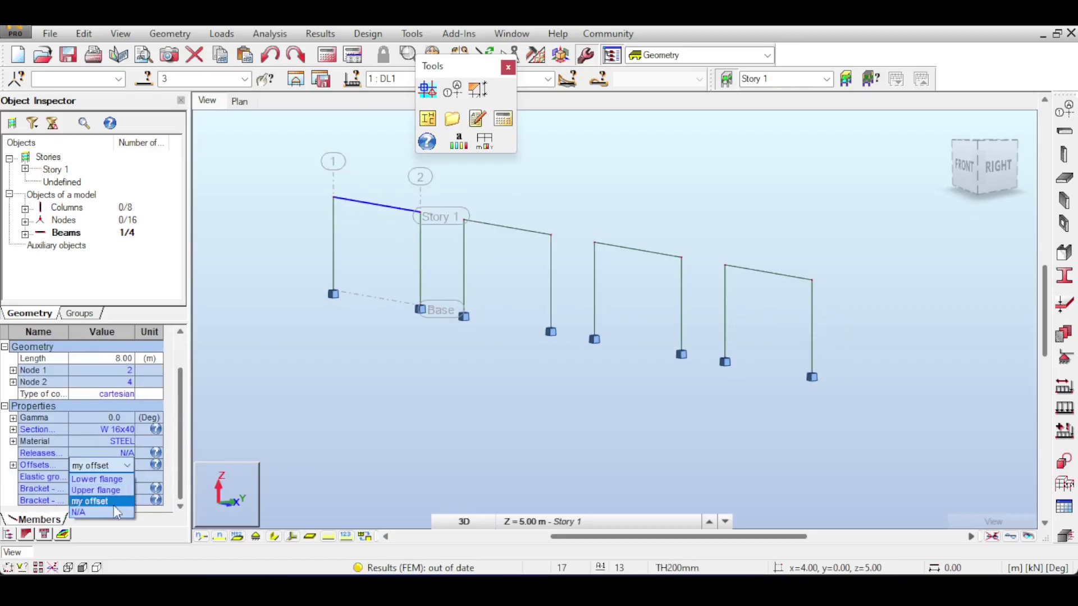
click(116, 512)
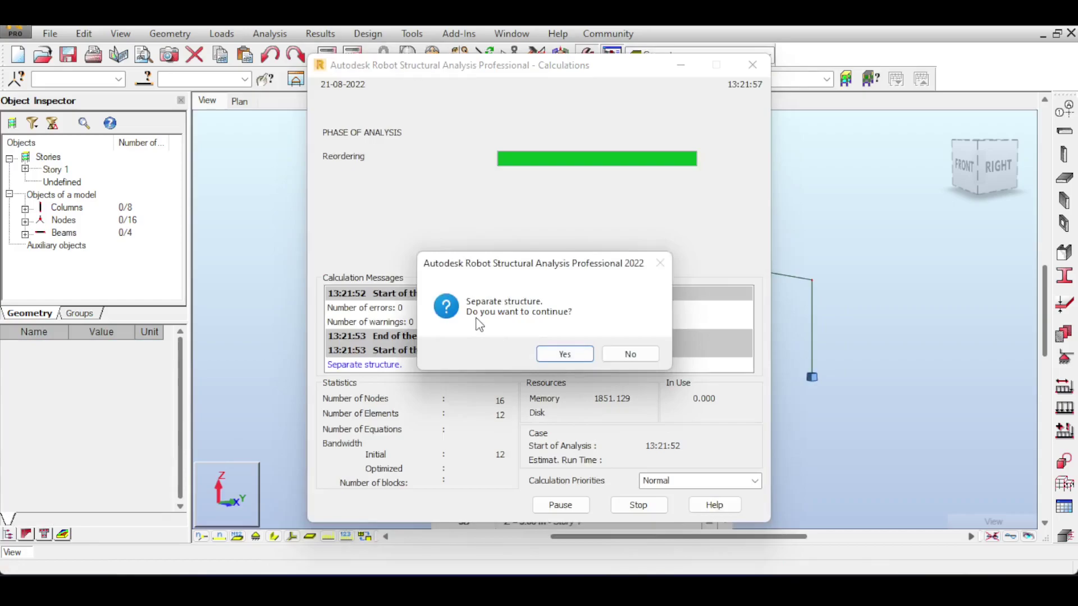
Calculate the structure, continuing despite the separate structure, and compare the Fx force diagrams of the frames
click(563, 353)
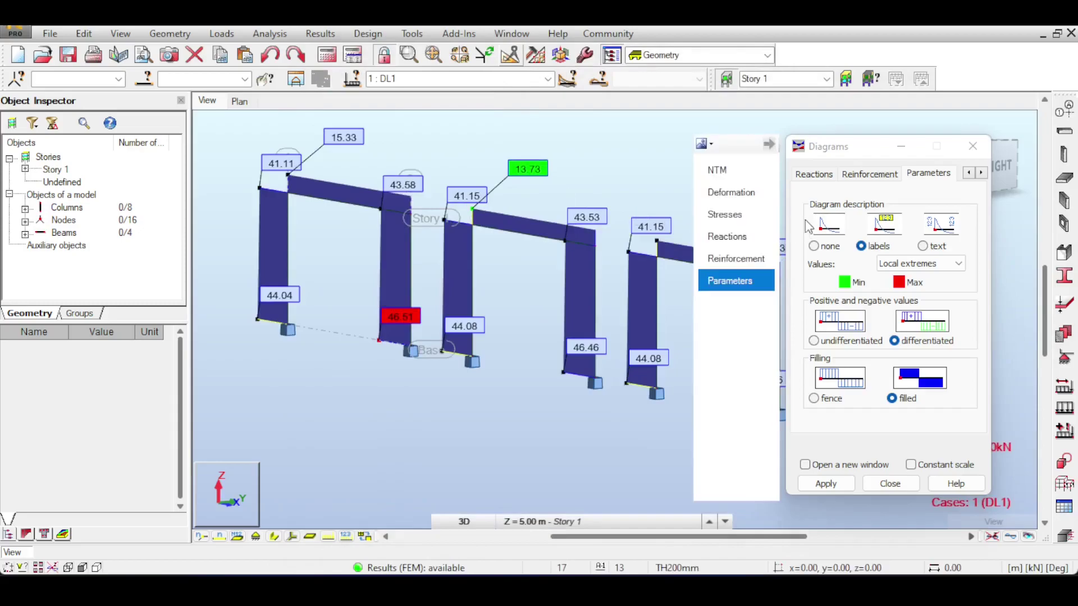
click(735, 169)
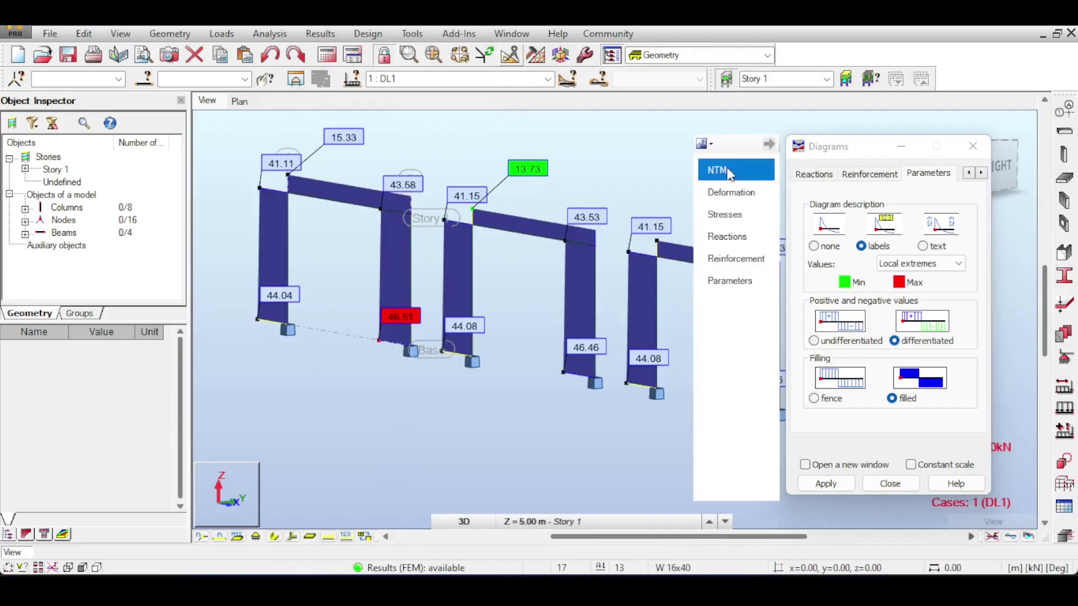
middle_drag(523, 186, 481, 173)
scroll(486, 171, down, 2)
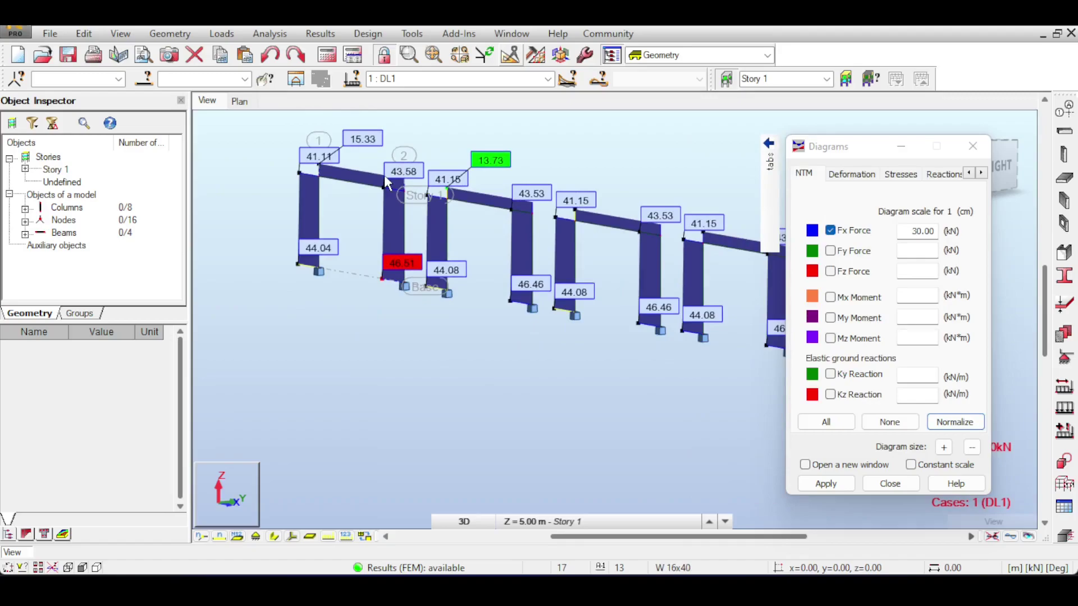
scroll(384, 174, up, 2)
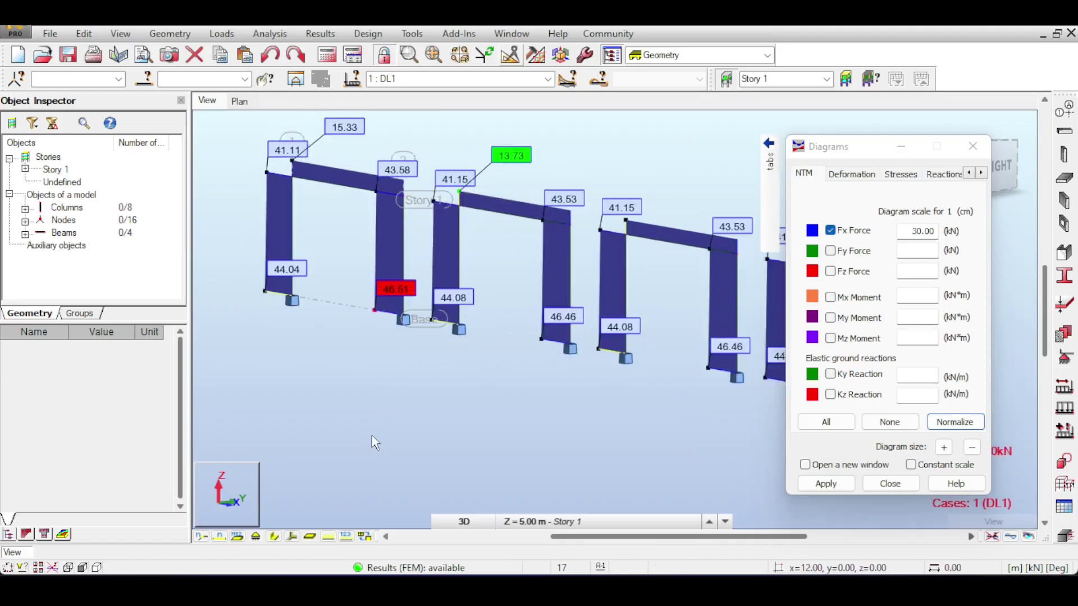
middle_drag(393, 312, 326, 338)
right_click(391, 428)
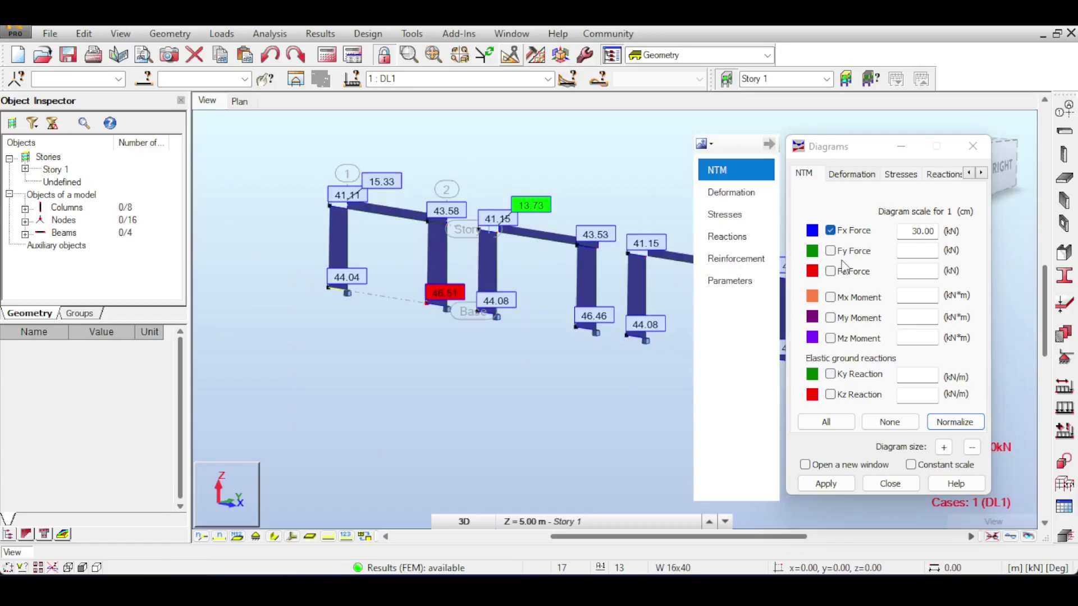
Display the Fy force diagram alone, followed by the Fz force diagram, and compare the frames
click(832, 235)
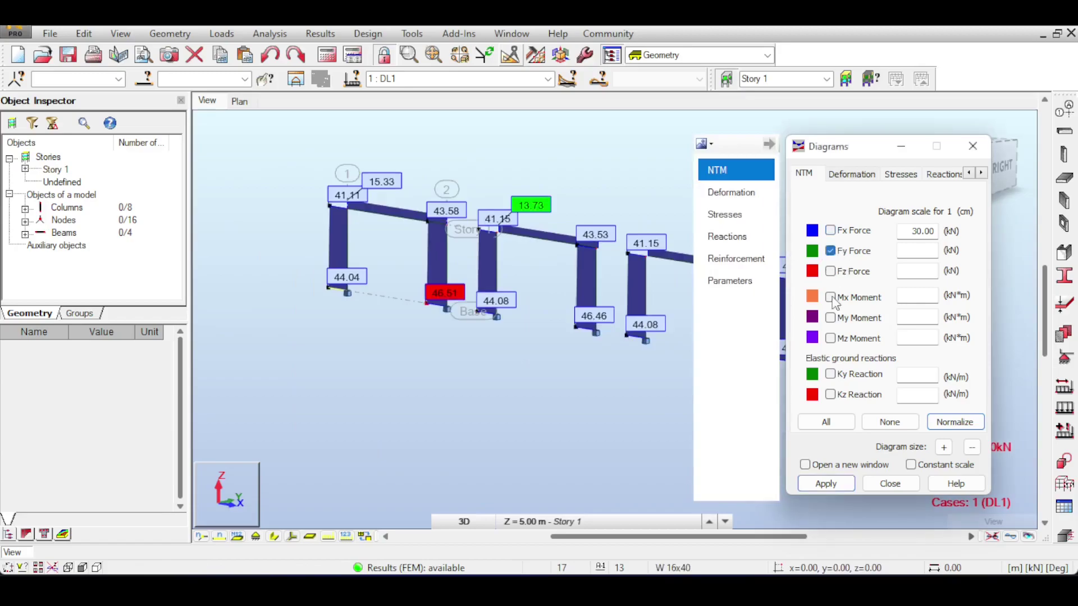
click(826, 484)
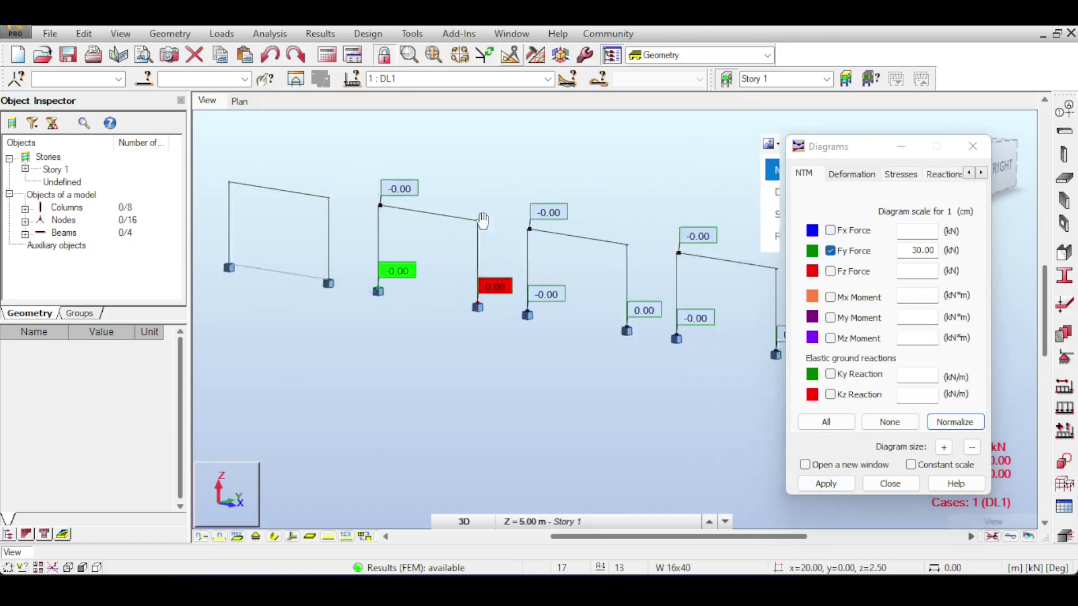
click(830, 251)
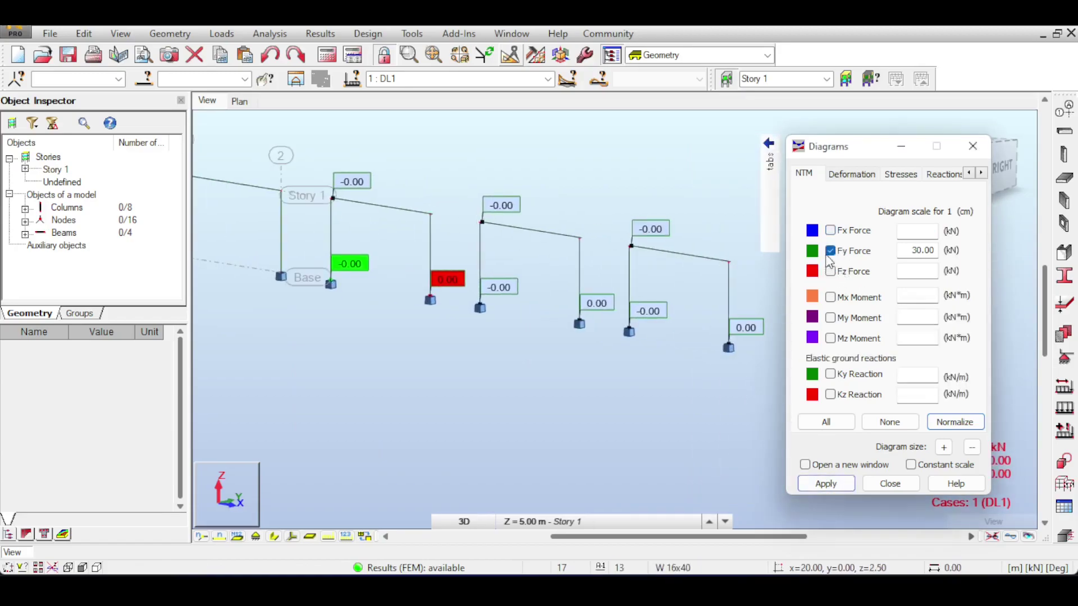
click(839, 482)
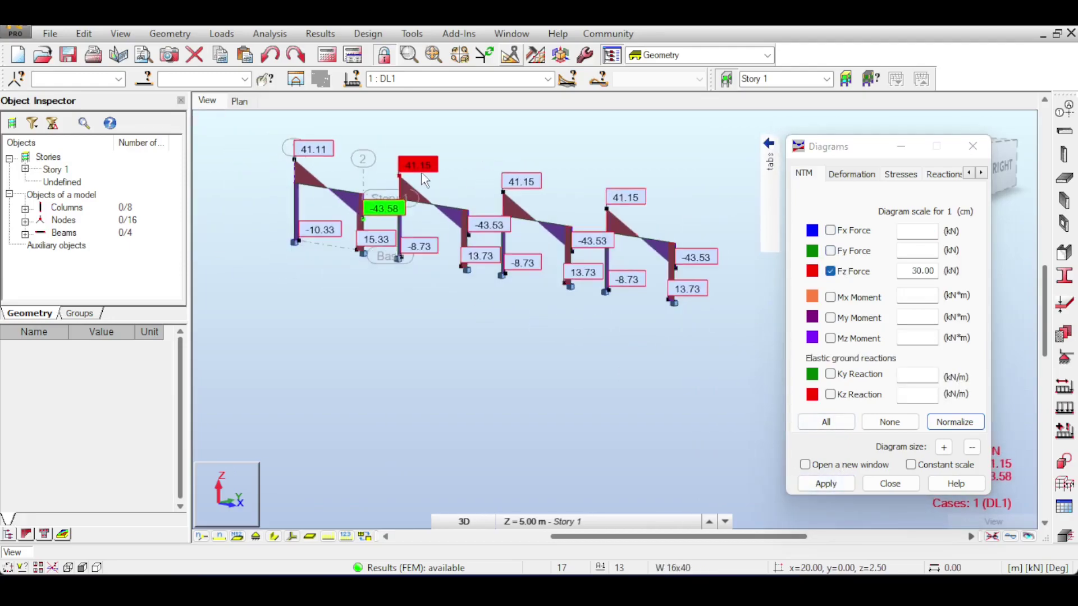
scroll(322, 157, up, 3)
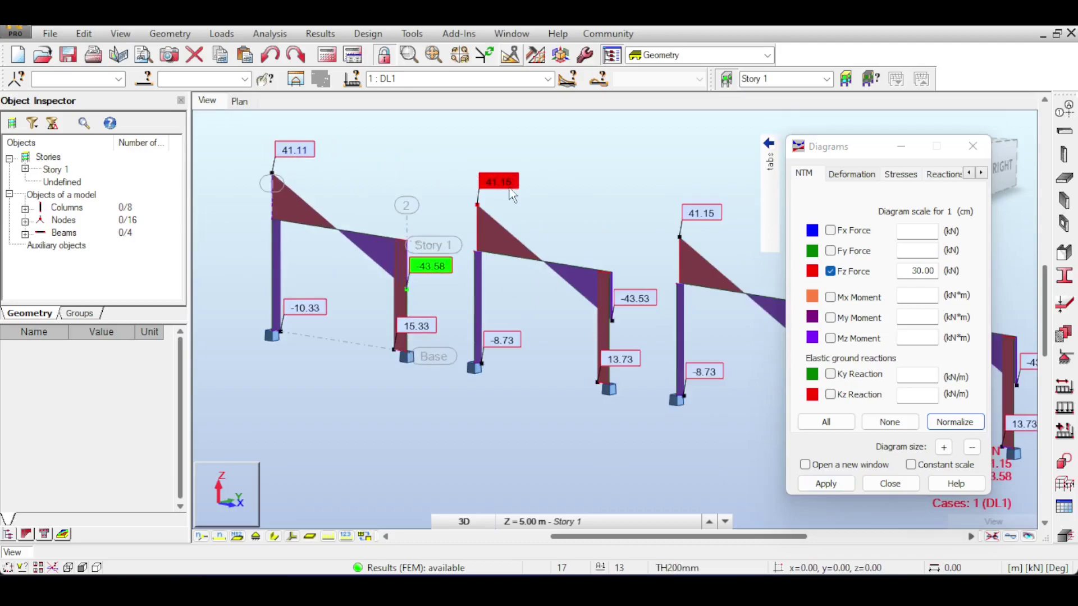
Display only the Mx moment diagram and compare torsion in the frame without offset against the offset frames
click(830, 271)
click(830, 297)
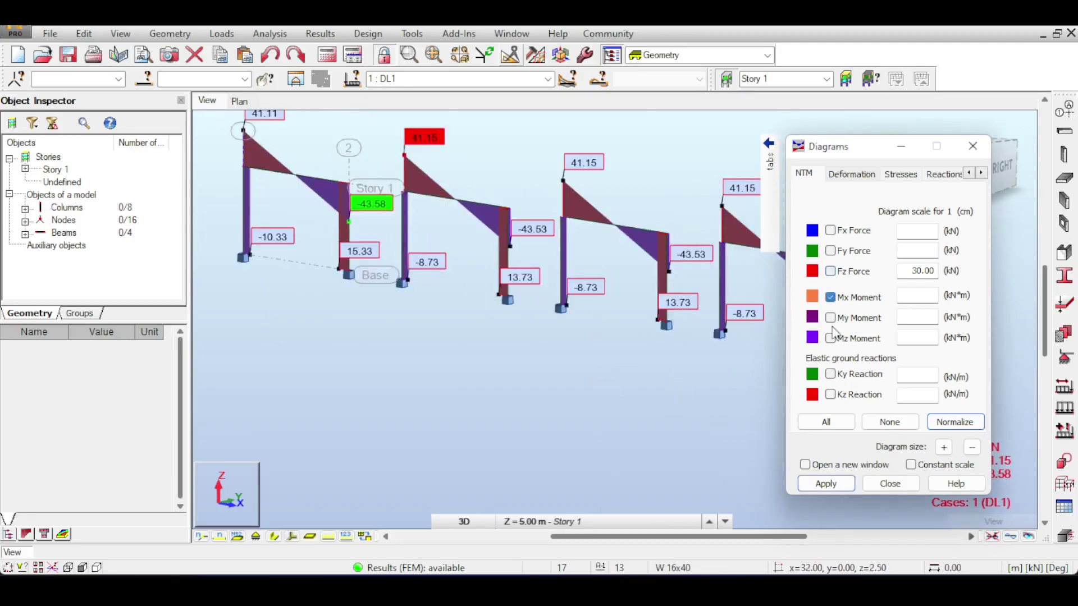
click(828, 484)
middle_drag(497, 180, 550, 195)
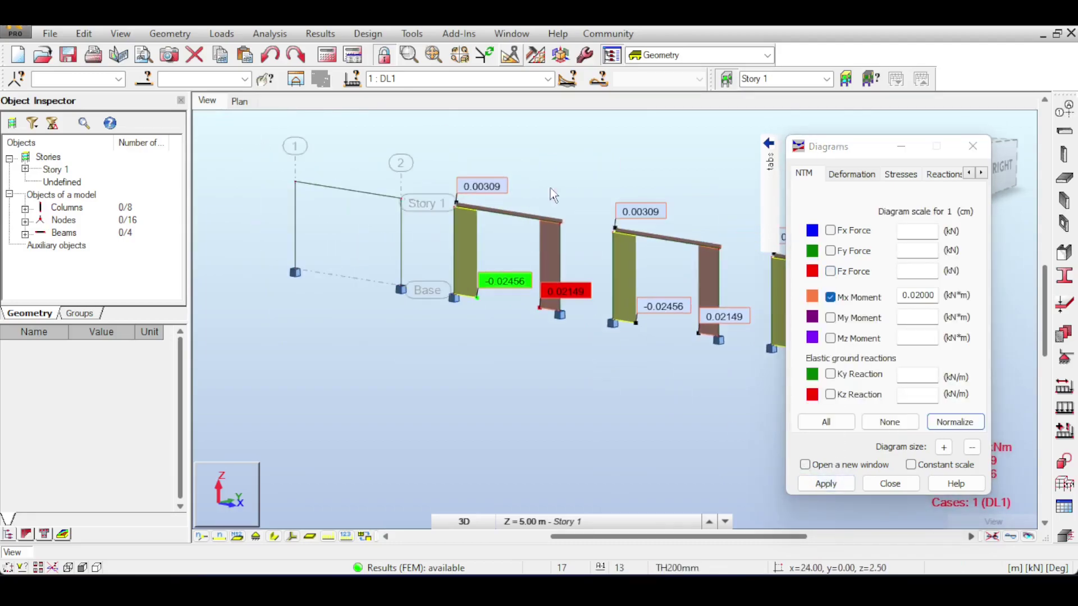
scroll(401, 195, up, 2)
middle_drag(428, 183, 476, 185)
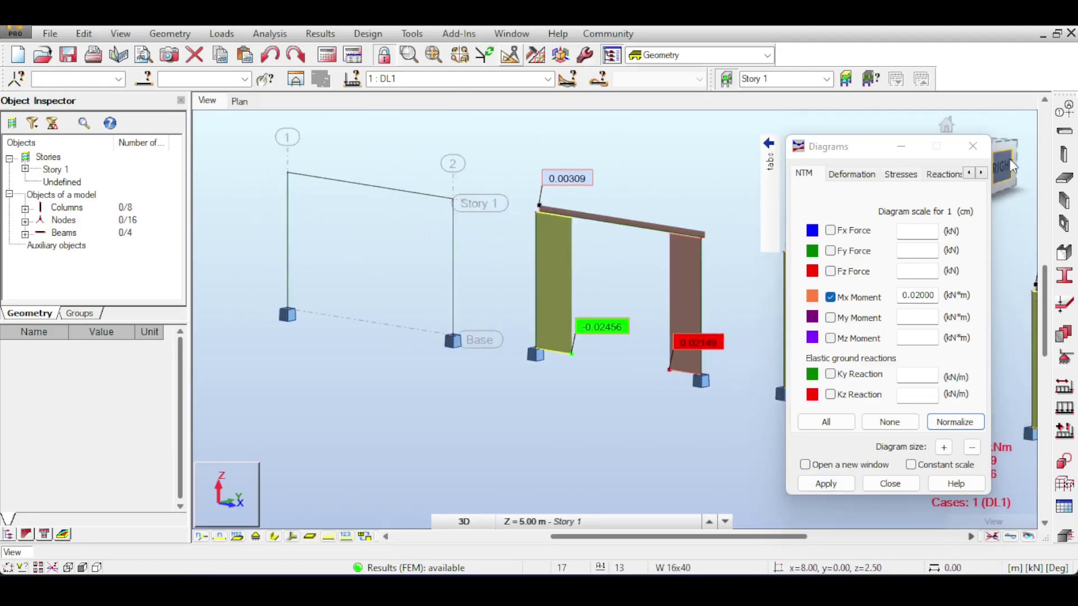
scroll(369, 150, down, 3)
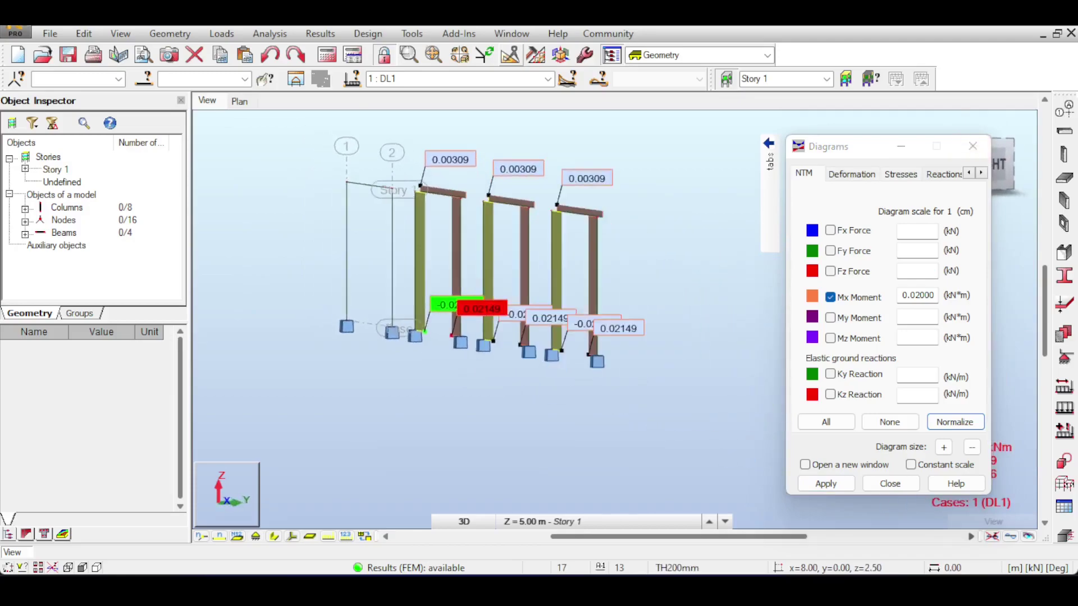
drag(953, 138, 978, 150)
Display the My moment diagram alone, followed by the Mz moment diagram, on all frames
click(829, 297)
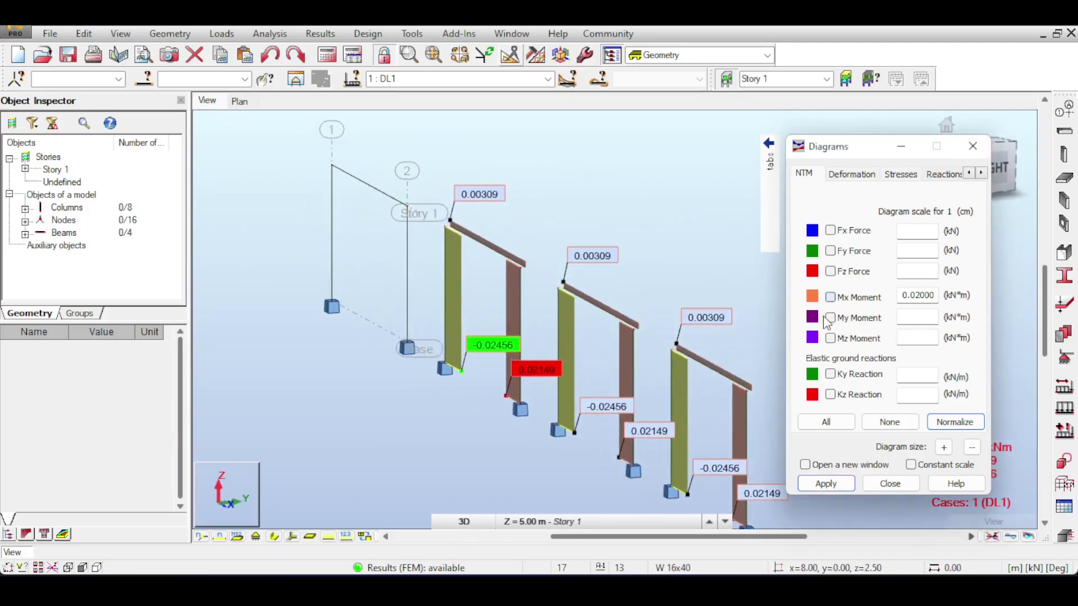
click(836, 484)
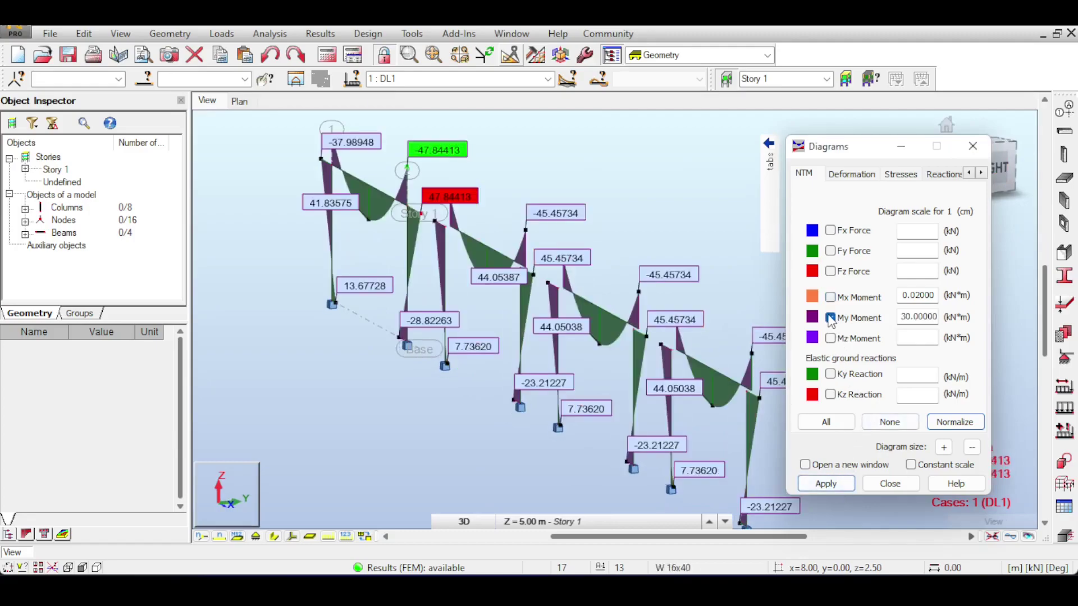
click(836, 483)
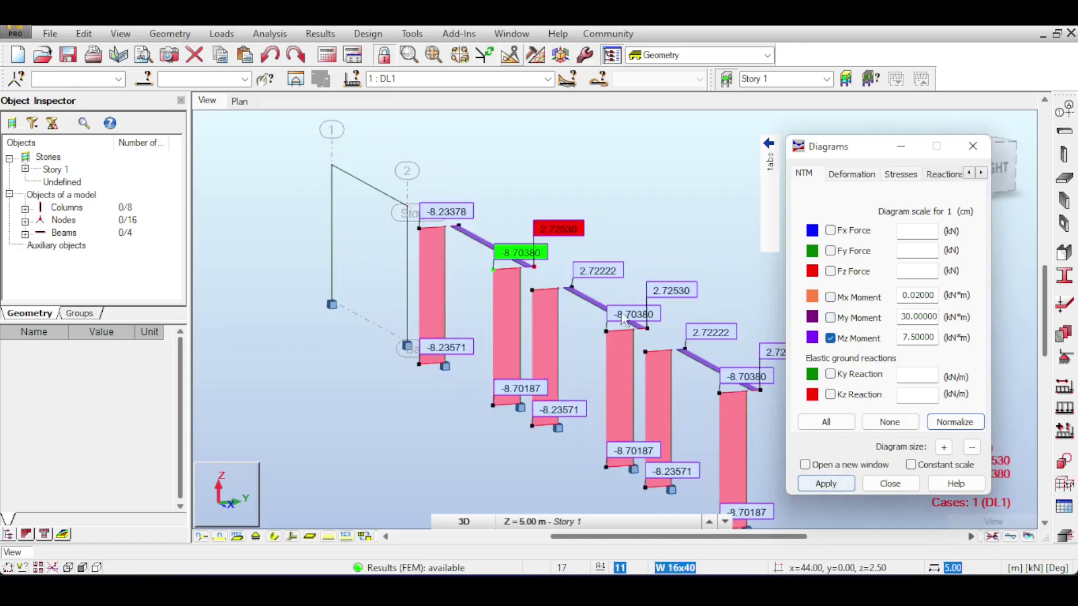
Display the load symbols on the frames together with the Mz moment diagrams
scroll(532, 302, up, 5)
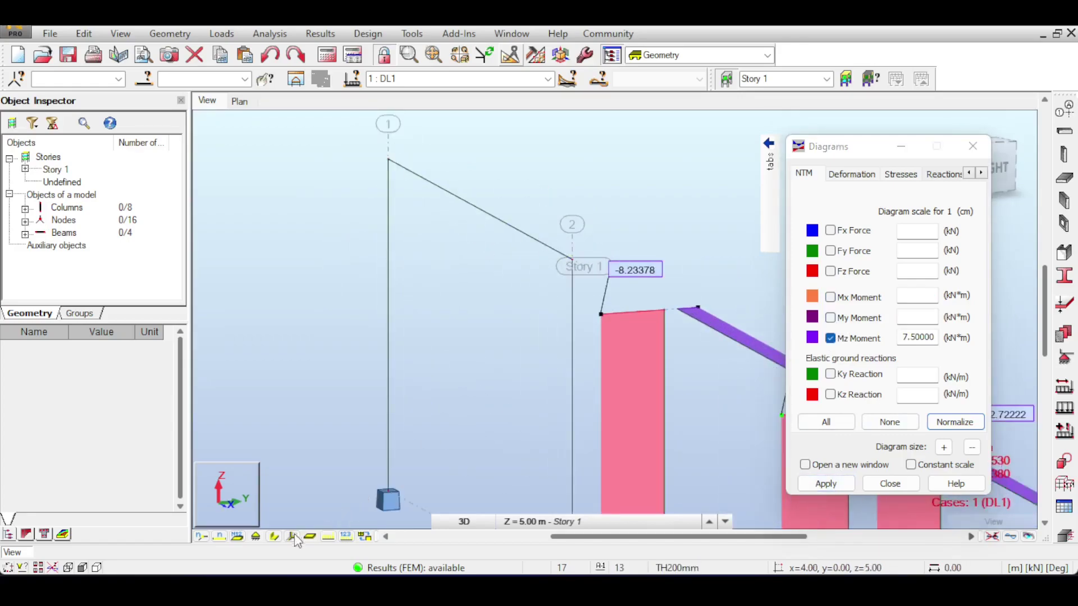
click(327, 536)
scroll(661, 205, up, 2)
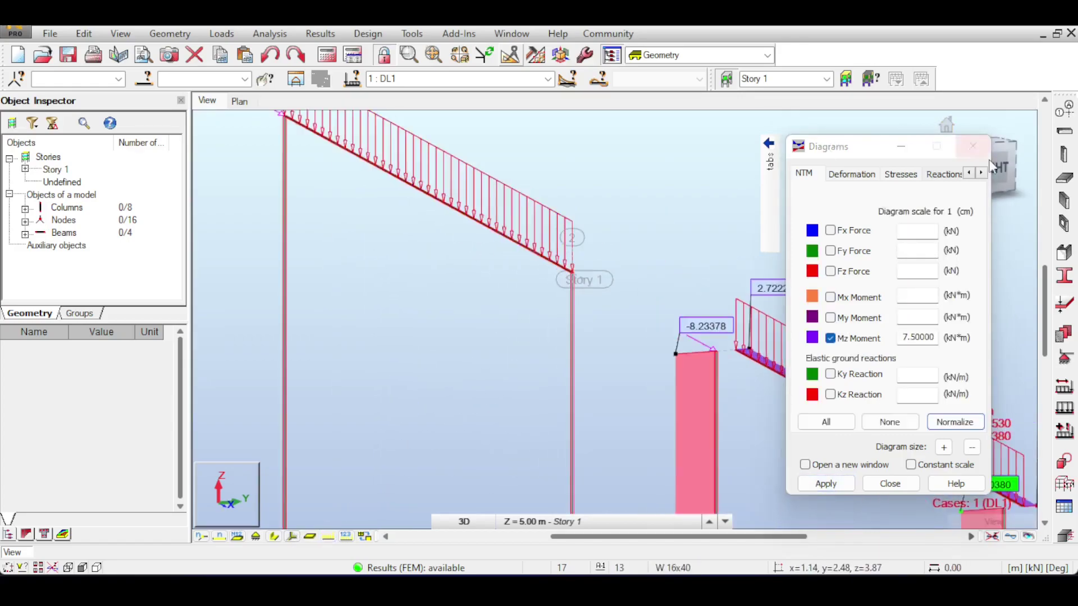
shift+middle_drag(386, 321, 549, 222)
scroll(595, 309, down, 4)
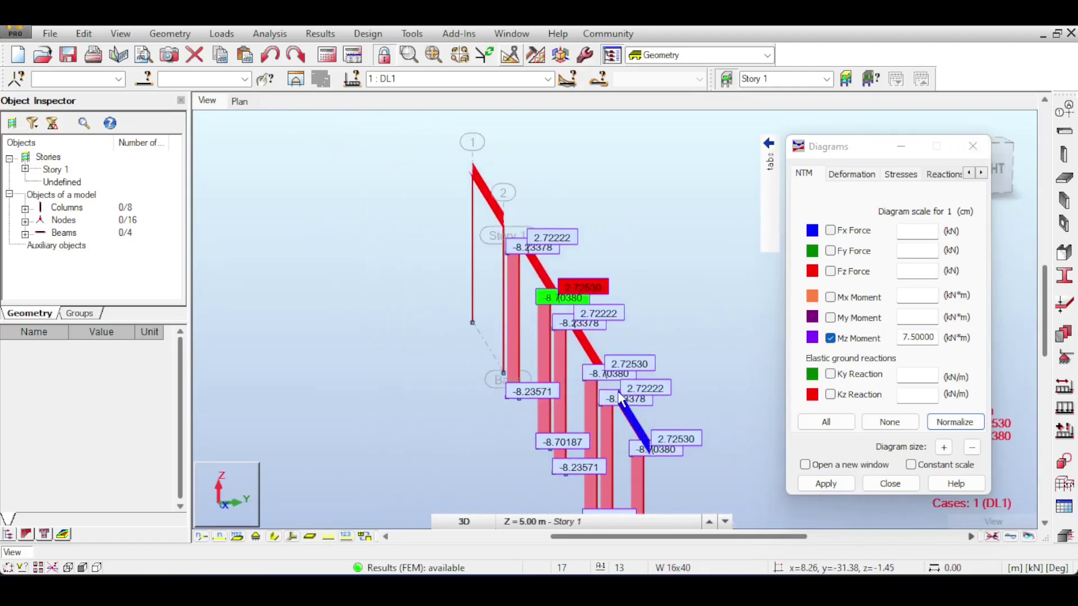
drag(1002, 169, 1013, 168)
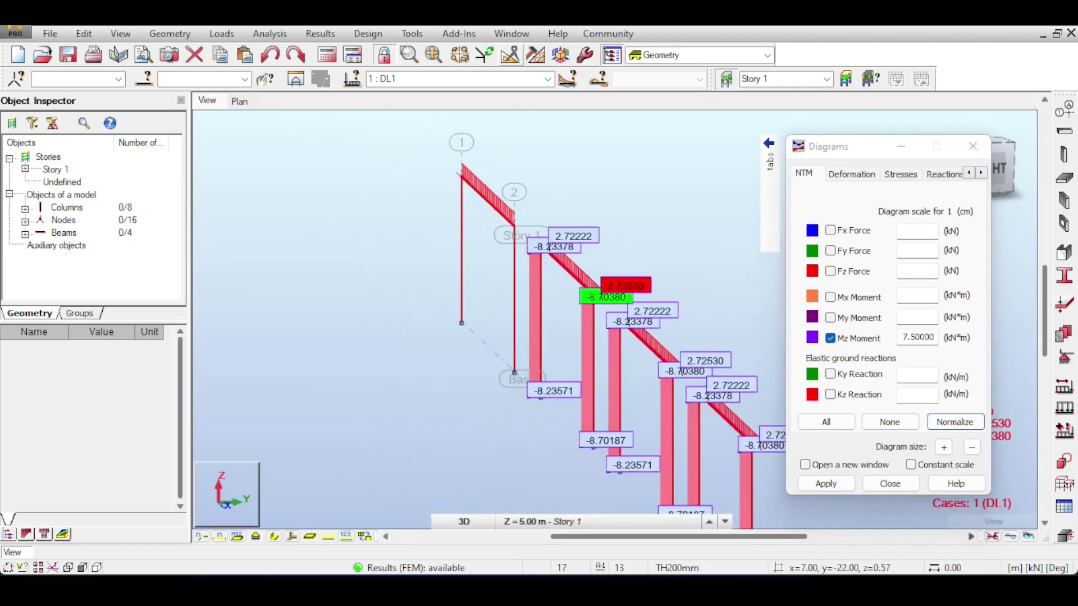
middle_drag(585, 196, 442, 186)
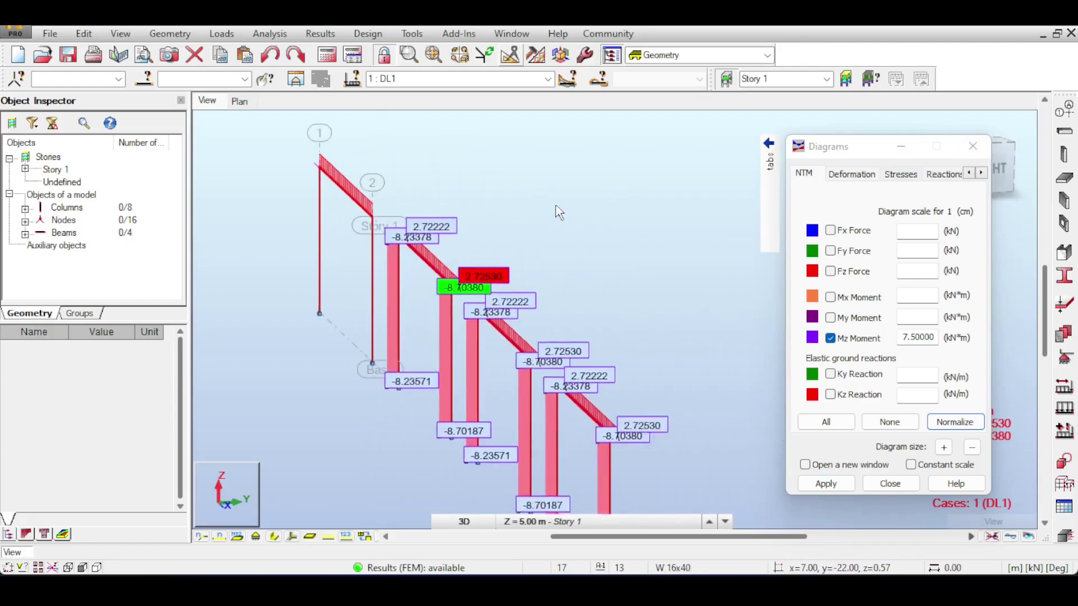
Restore the home view and compare the Mz moment diagrams and loads across the offset frames
drag(853, 146, 878, 210)
click(945, 130)
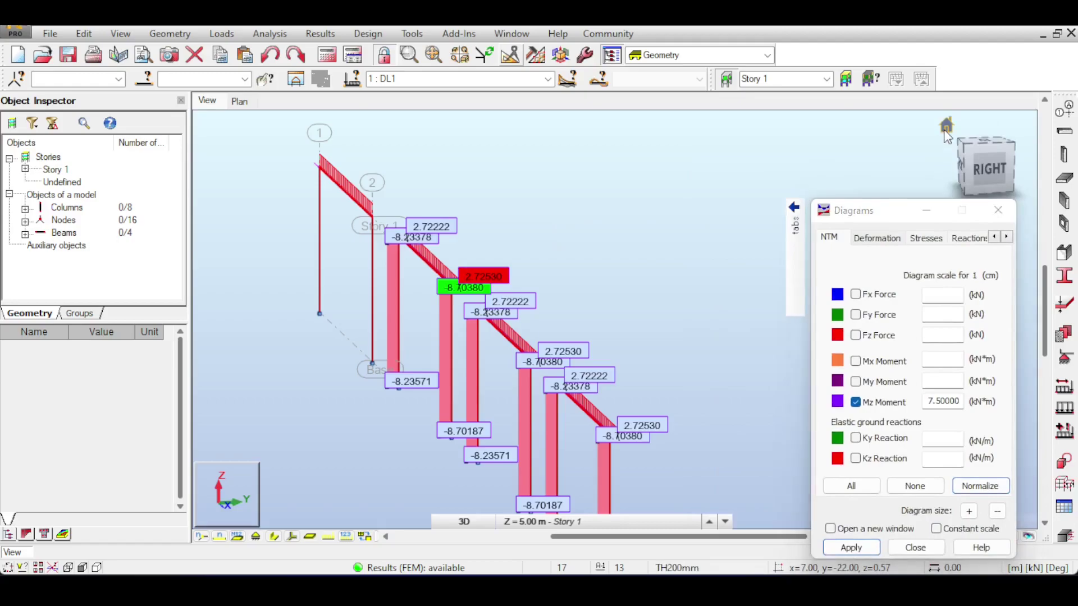
scroll(584, 263, up, 5)
right_click(589, 236)
click(603, 243)
middle_drag(547, 222, 797, 188)
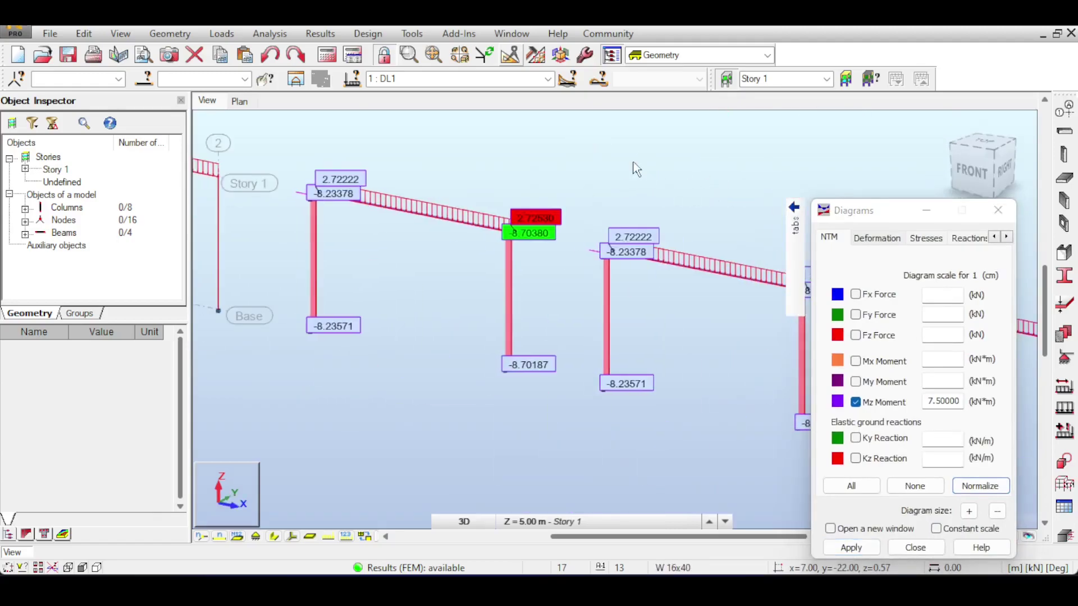
middle_drag(633, 162, 640, 192)
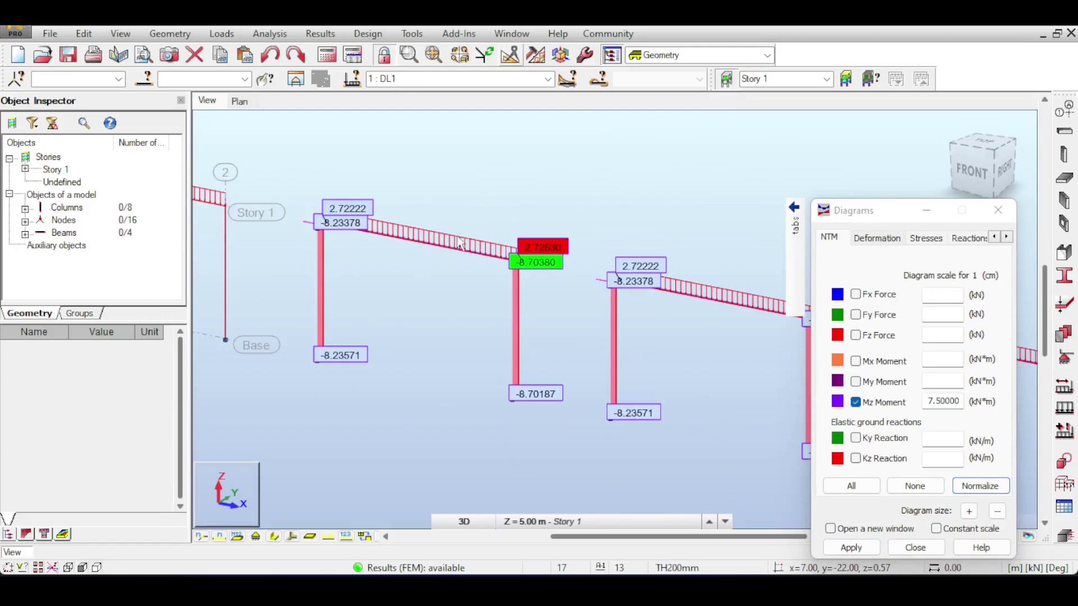
middle_drag(358, 278, 330, 269)
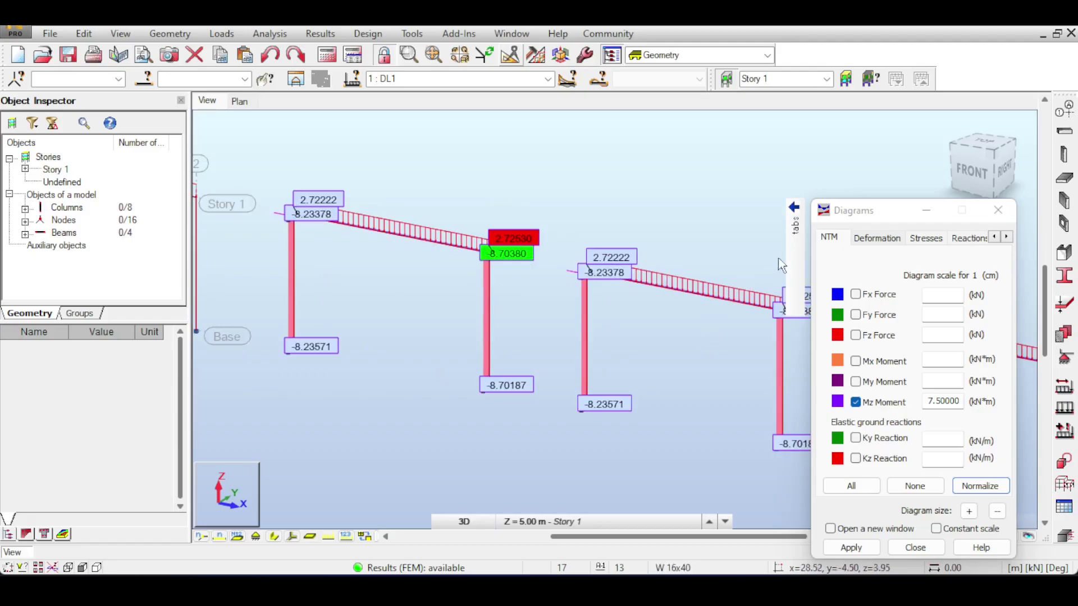
scroll(712, 230, down, 4)
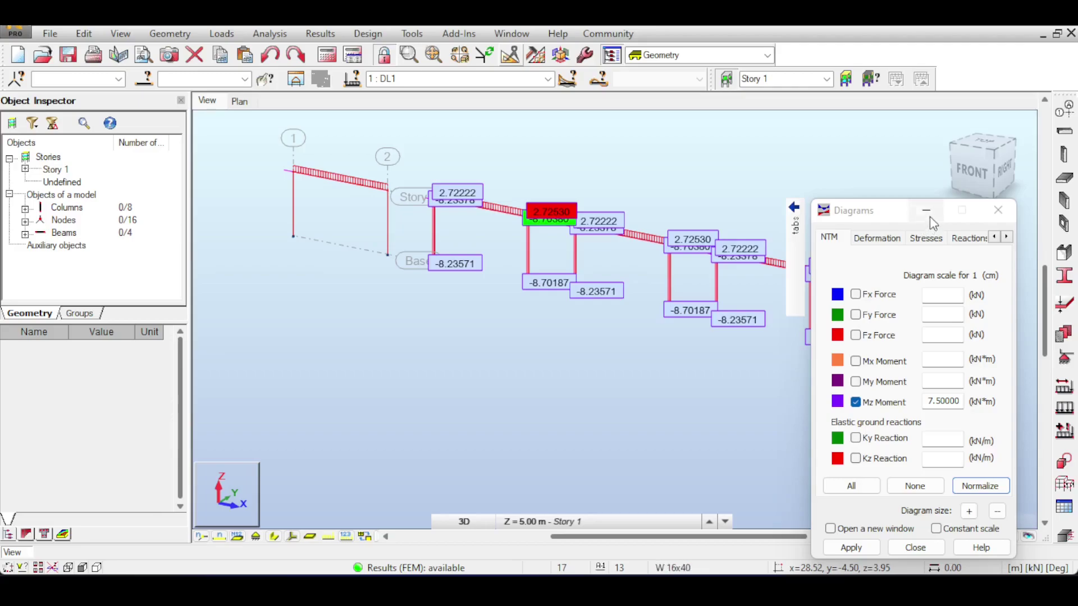
Close the Diagrams window, select the members of the last two frames and clear their offsets
click(996, 211)
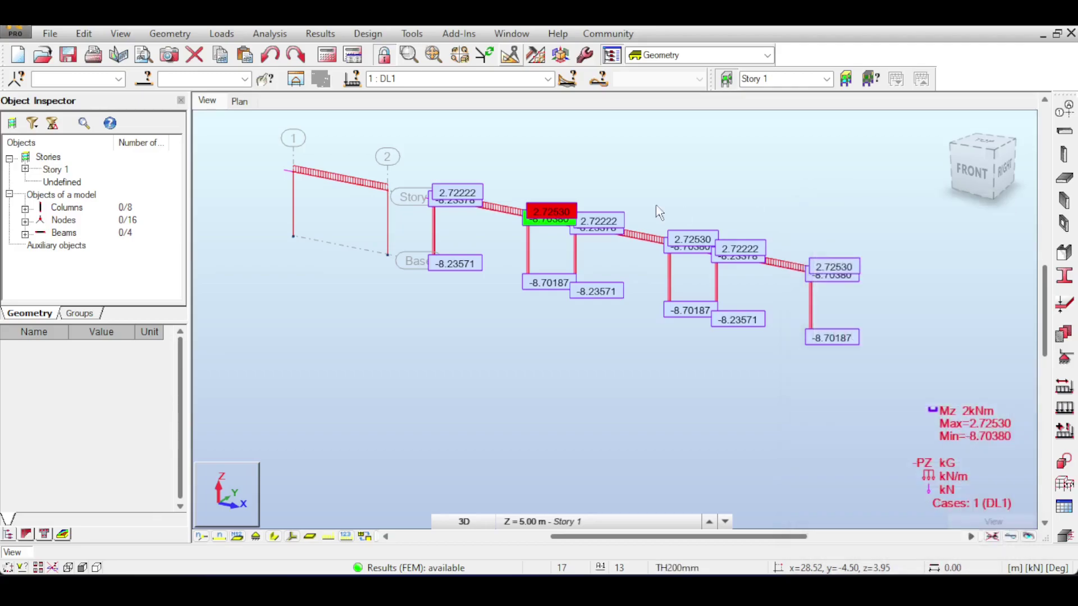
drag(565, 349, 561, 353)
drag(179, 445, 159, 478)
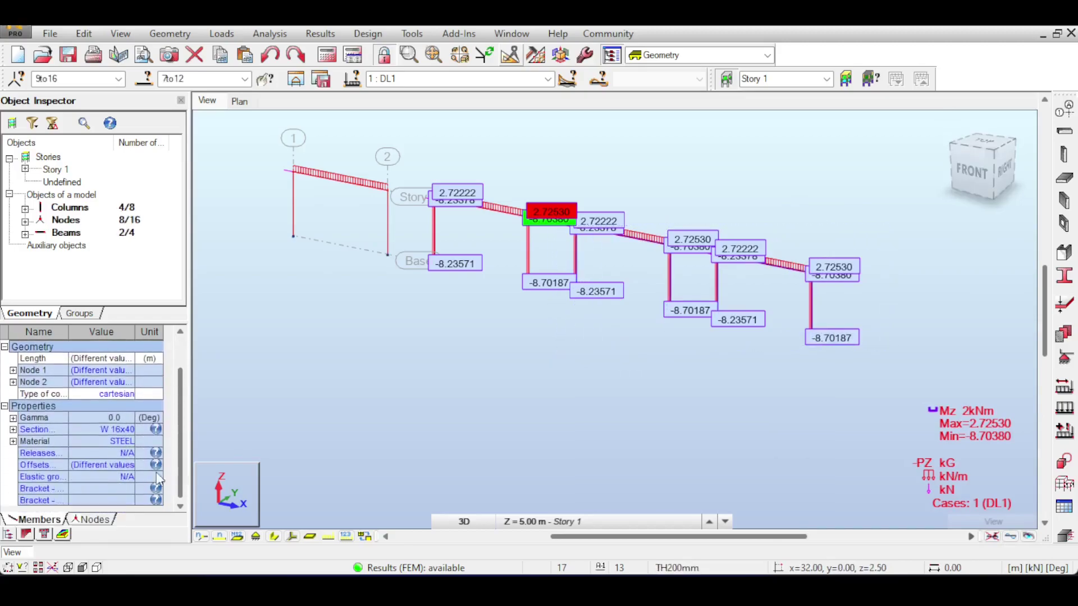
click(760, 289)
middle_drag(760, 289, 729, 300)
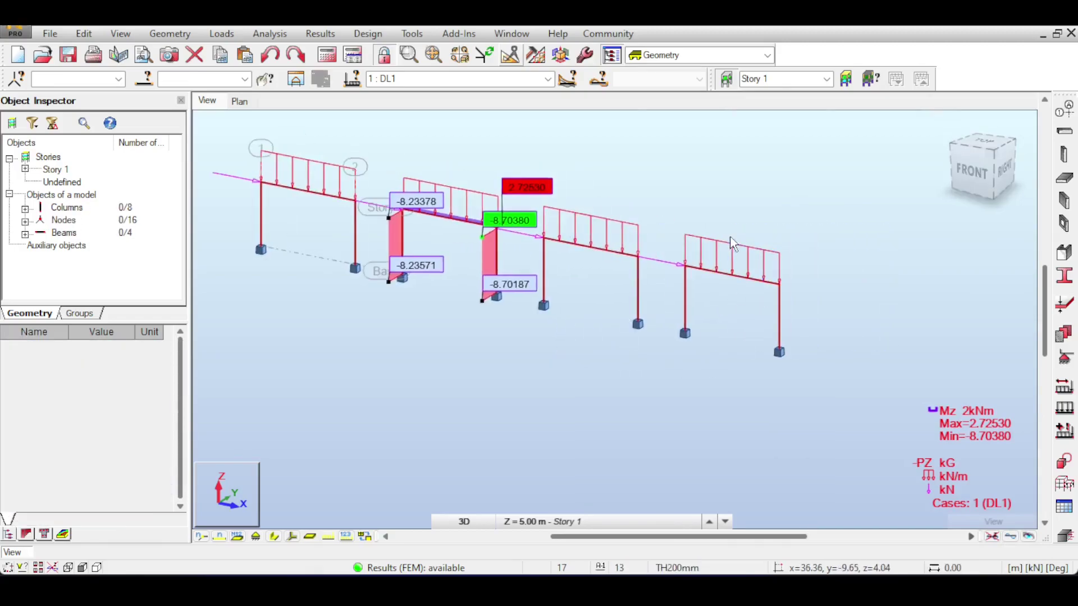
Inspect the Mz moment diagram on the remaining offset frame and hide the load symbols
middle_drag(600, 177, 690, 212)
scroll(613, 228, up, 2)
middle_drag(616, 245, 686, 170)
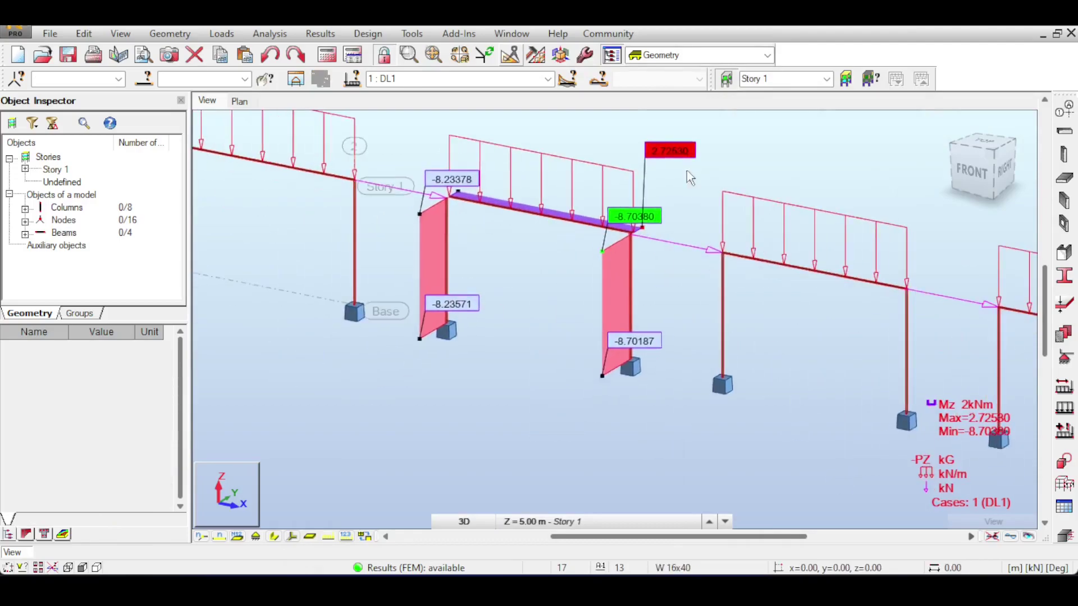
scroll(686, 170, down, 1)
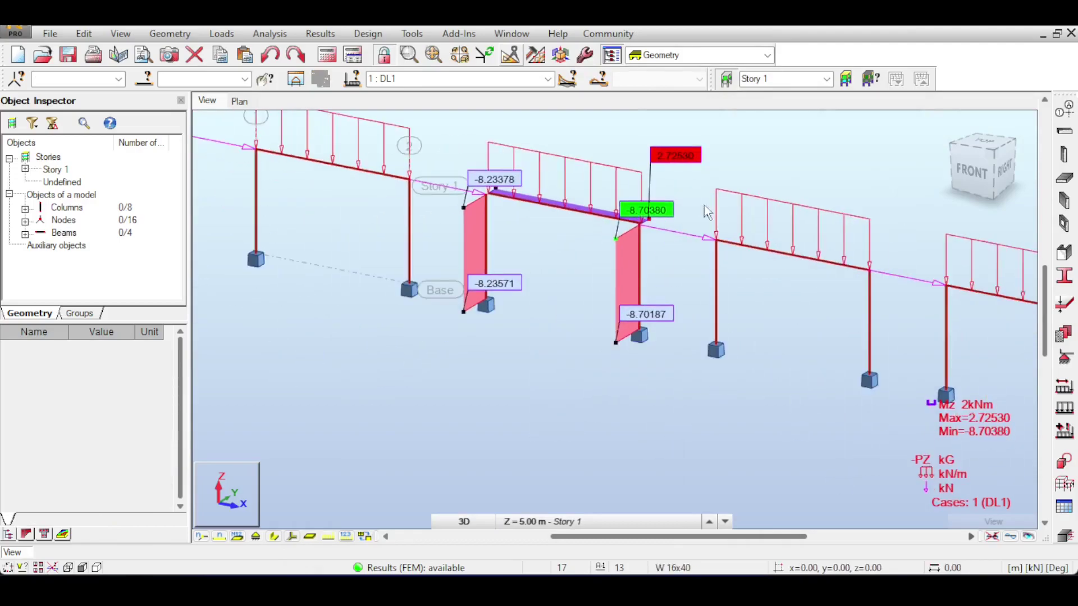
click(326, 537)
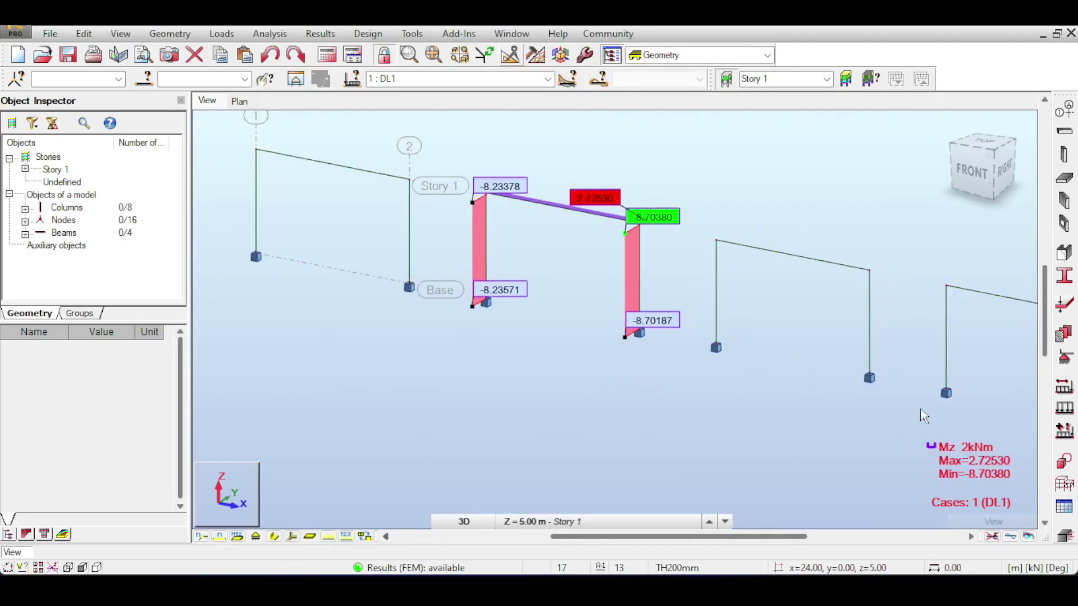
Display the deformed shape and displacement values of all frames
click(1010, 536)
scroll(998, 186, down, 2)
middle_drag(1002, 182, 887, 256)
drag(1005, 176, 996, 179)
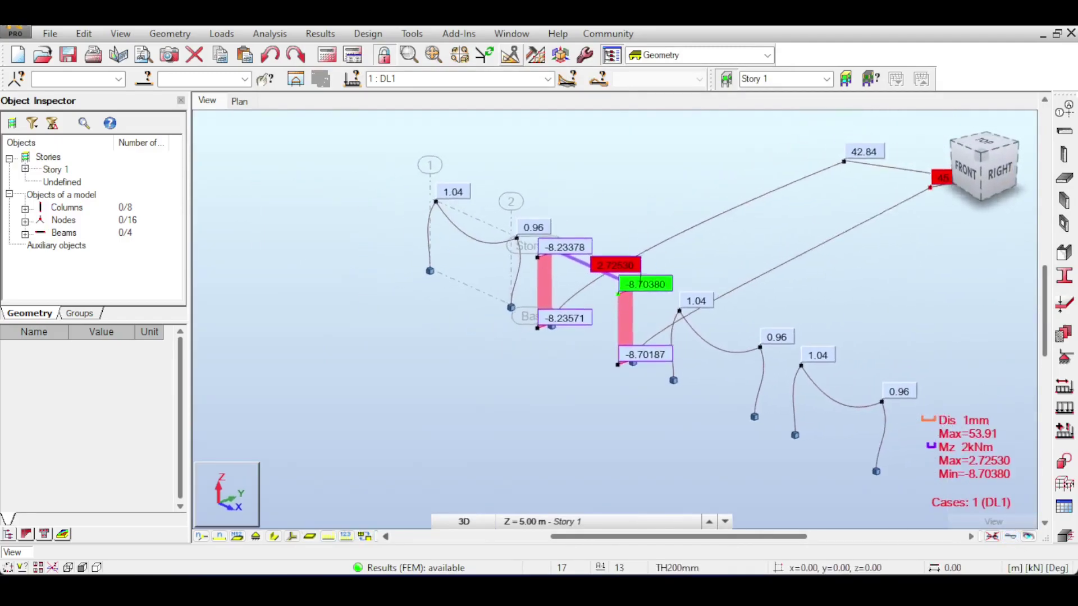
drag(991, 169, 1000, 175)
Examine the deformation of the first frame, which has no offset, in front view
scroll(336, 283, up, 3)
middle_drag(336, 283, 605, 283)
scroll(669, 270, up, 3)
middle_drag(669, 270, 518, 260)
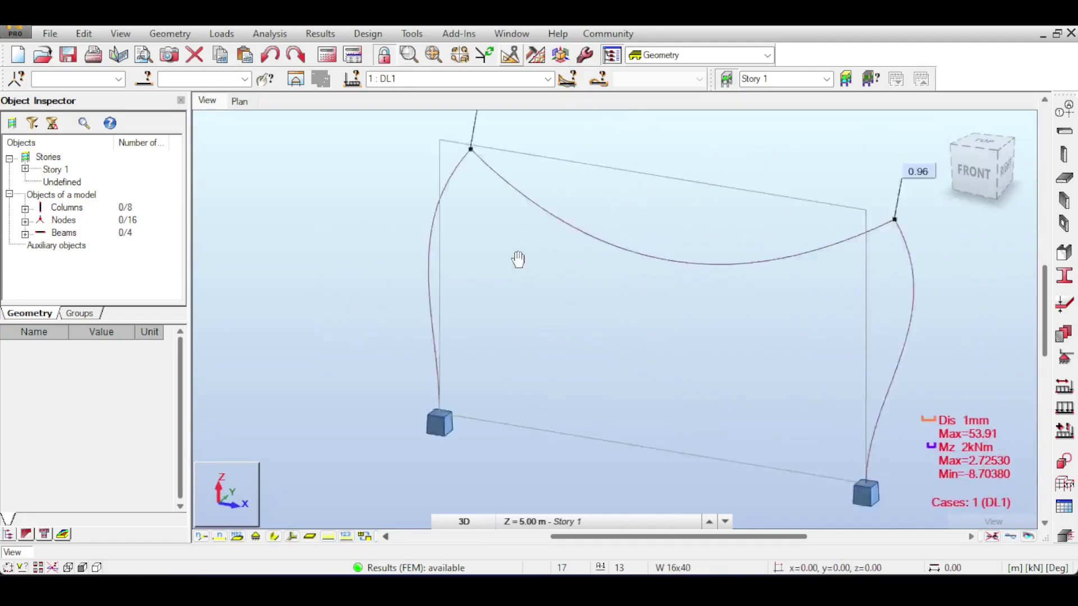
click(977, 171)
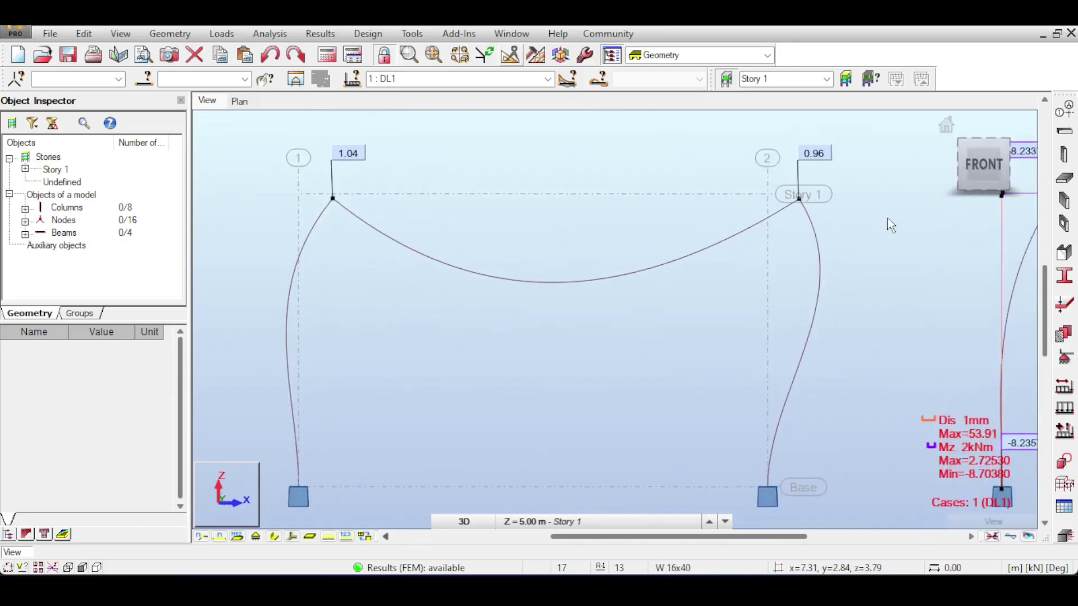
scroll(889, 221, down, 2)
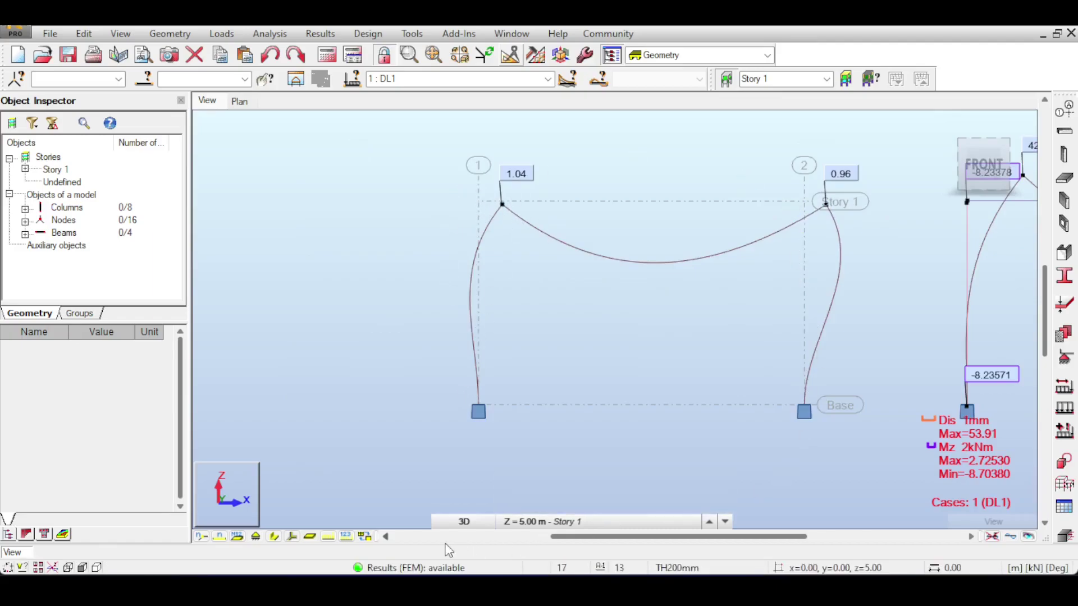
Show the load symbols again and compare the deformation of all frames from the front
click(329, 537)
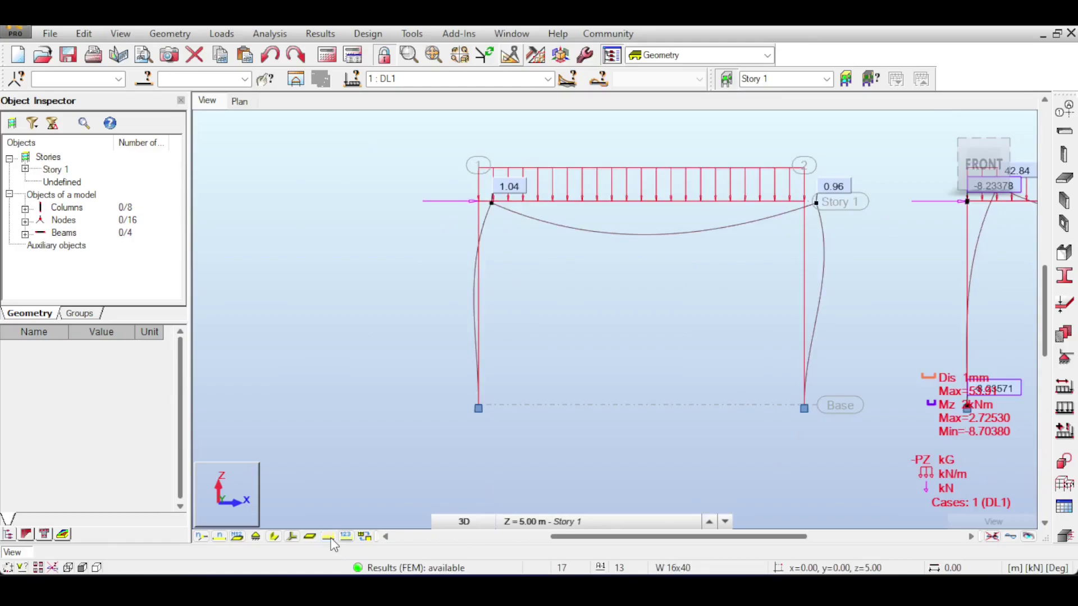
scroll(714, 272, down, 5)
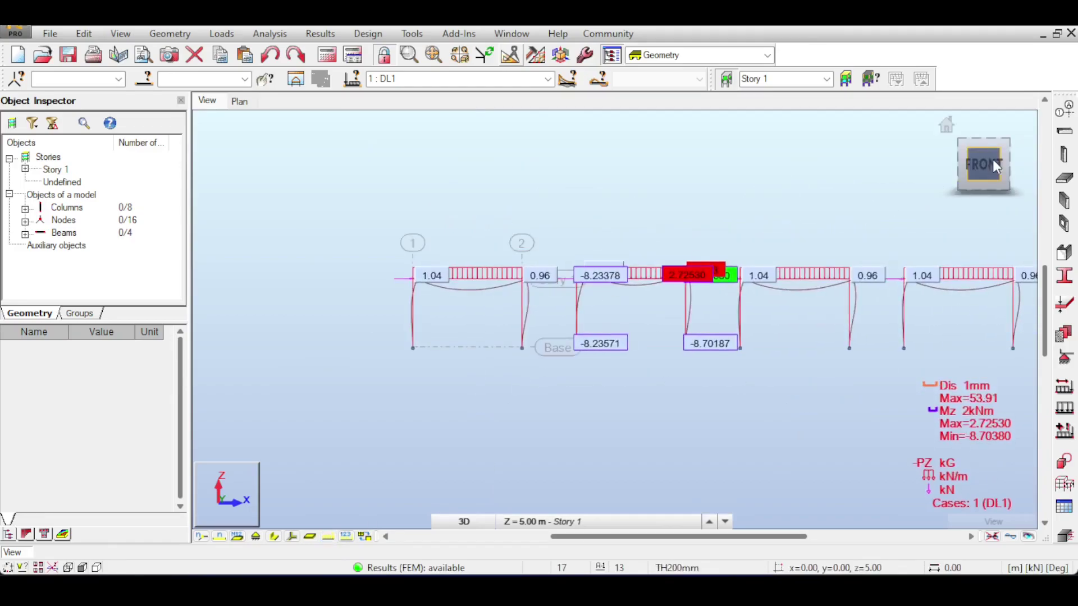
shift+middle_drag(715, 292, 606, 312)
mouse_move(992, 163)
mouse_down()
mouse_move(974, 154)
mouse_move(1005, 162)
mouse_up()
click(965, 165)
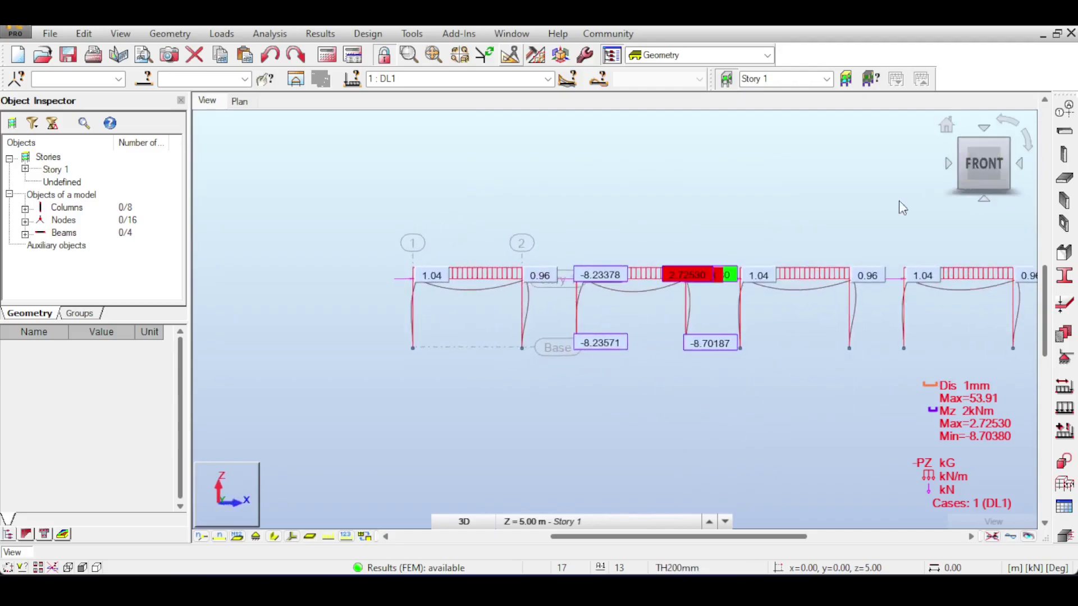
Examine the out-of-plane displacement of the offset frame from the right side against the frames without offset
scroll(692, 216, up, 5)
scroll(715, 224, down, 6)
drag(996, 164, 862, 160)
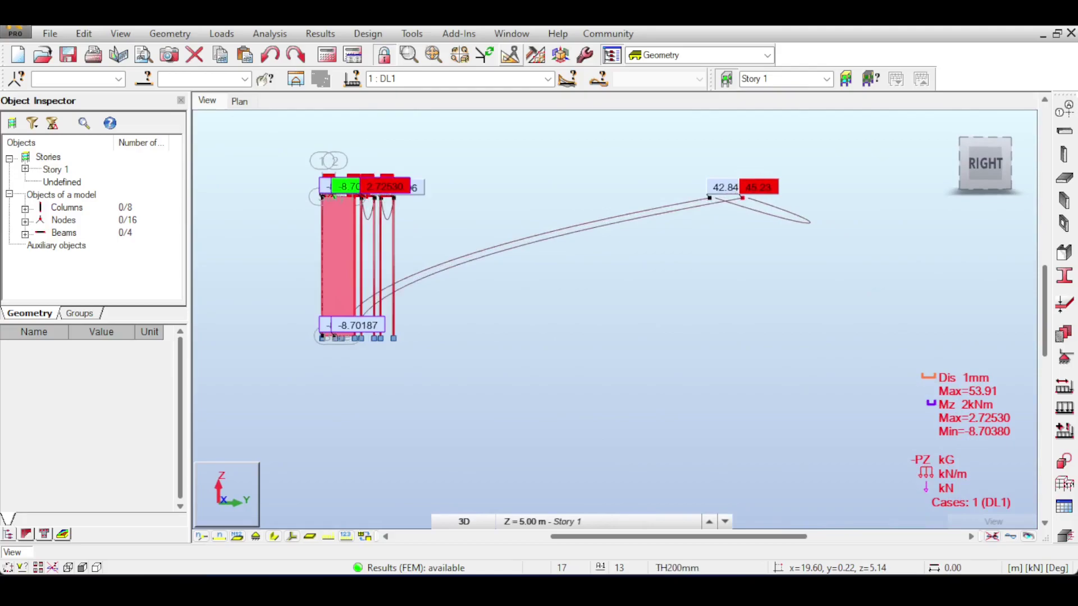
scroll(341, 195, up, 7)
drag(979, 163, 602, 233)
middle_drag(602, 233, 820, 213)
drag(1017, 186, 1022, 192)
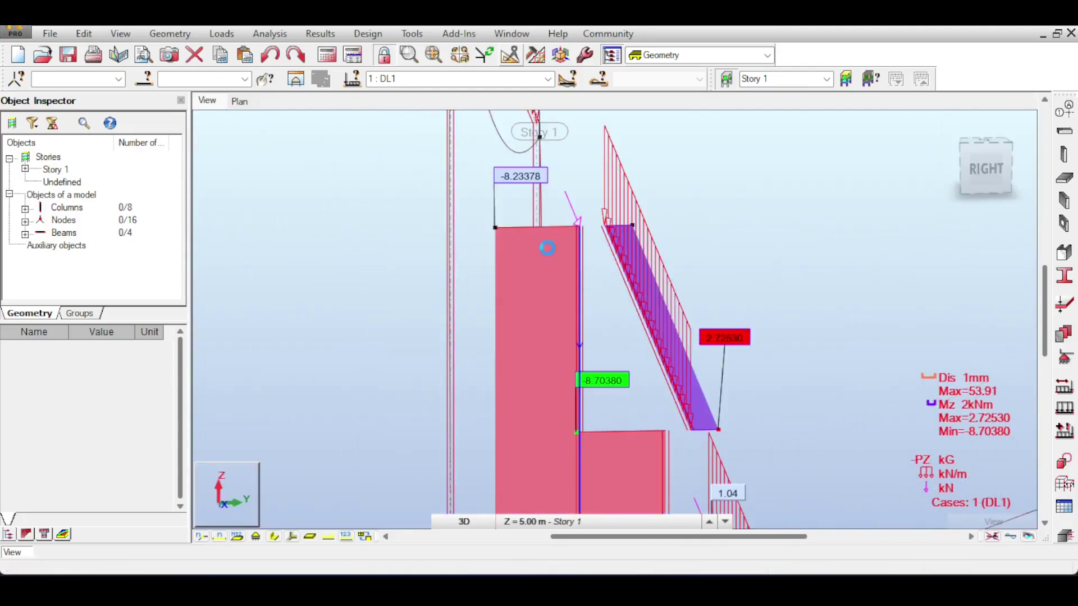
scroll(770, 302, down, 2)
middle_drag(785, 297, 568, 209)
scroll(714, 225, down, 2)
middle_drag(837, 214, 608, 244)
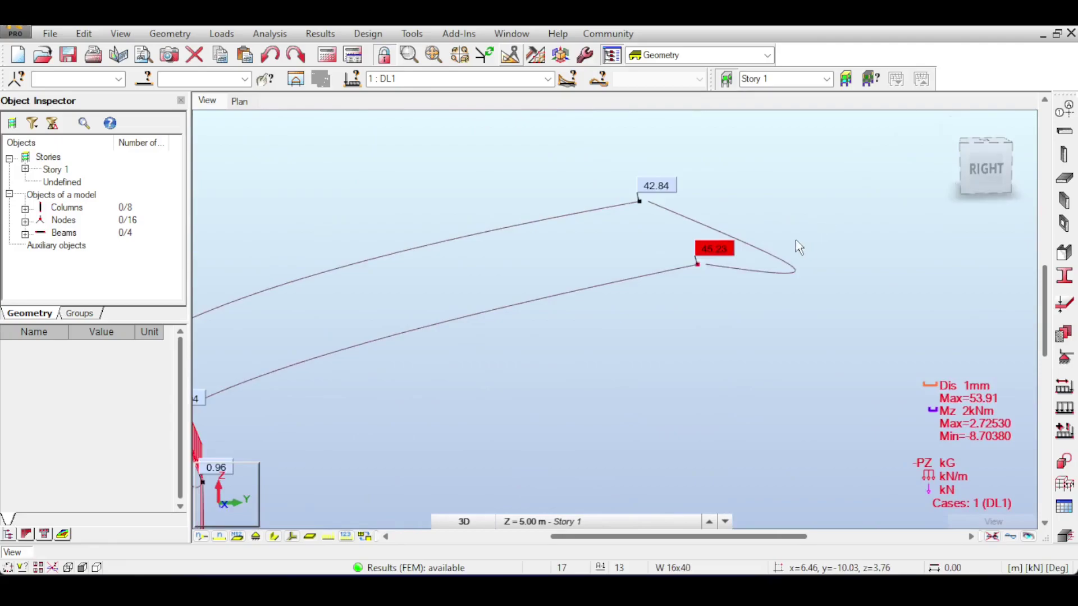
scroll(506, 259, down, 2)
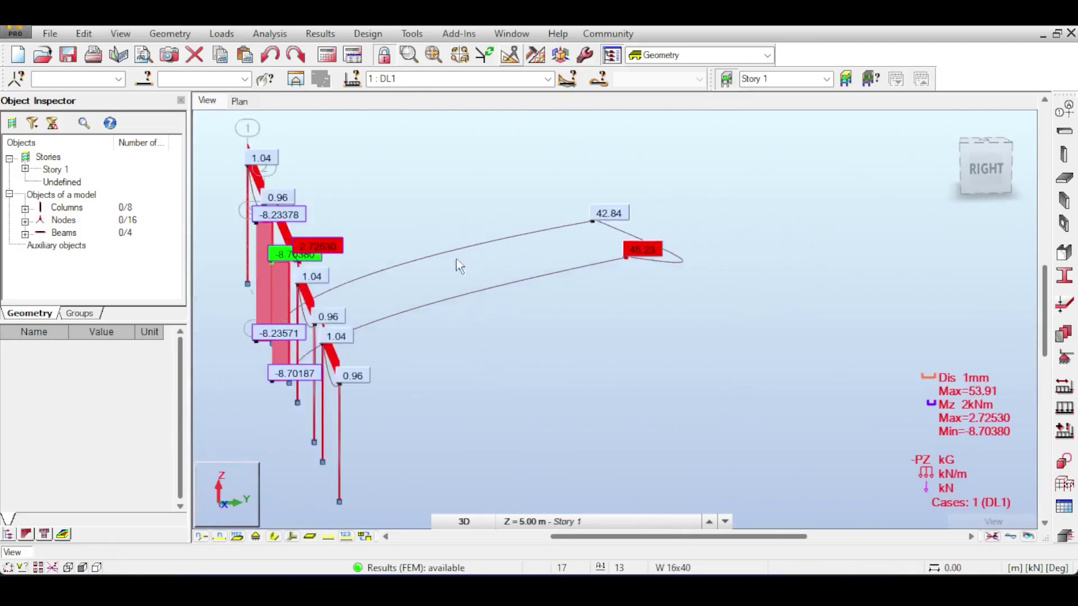
Check the loads and in-plane deformation of the first frame in front view
middle_drag(273, 178, 649, 213)
scroll(640, 230, up, 6)
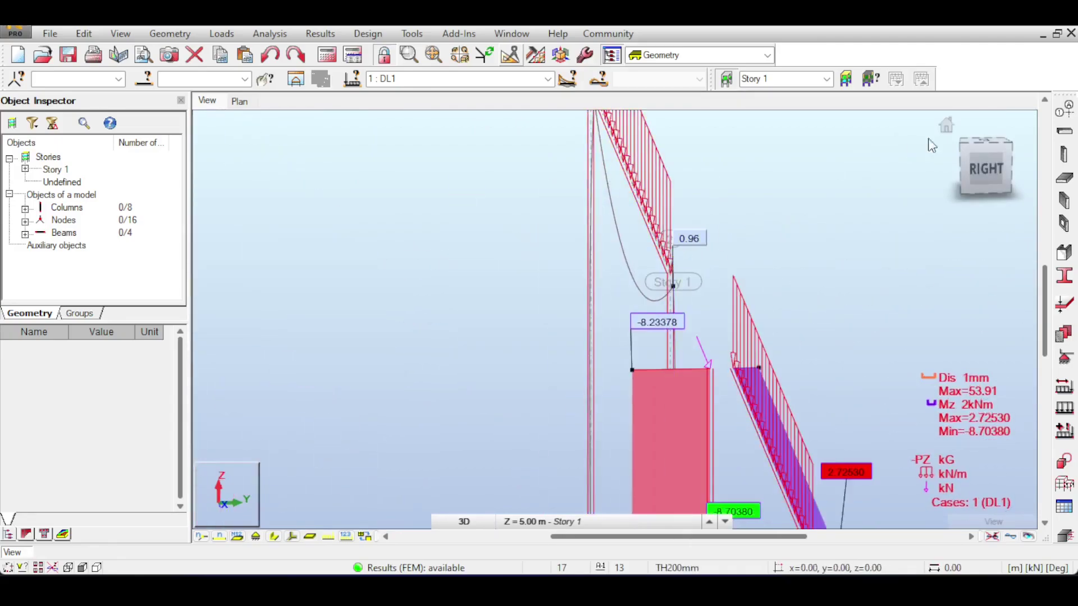
click(965, 163)
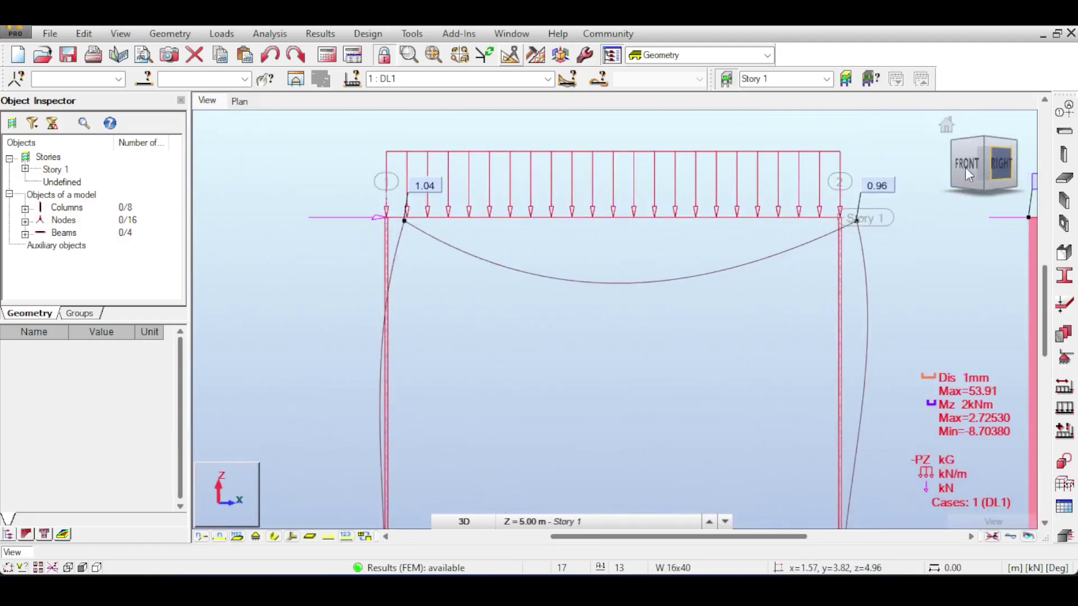
Inspect the displaced beam and column tops of the offset frame in the exact right view
click(1002, 164)
middle_drag(887, 239, 510, 237)
scroll(729, 243, up, 4)
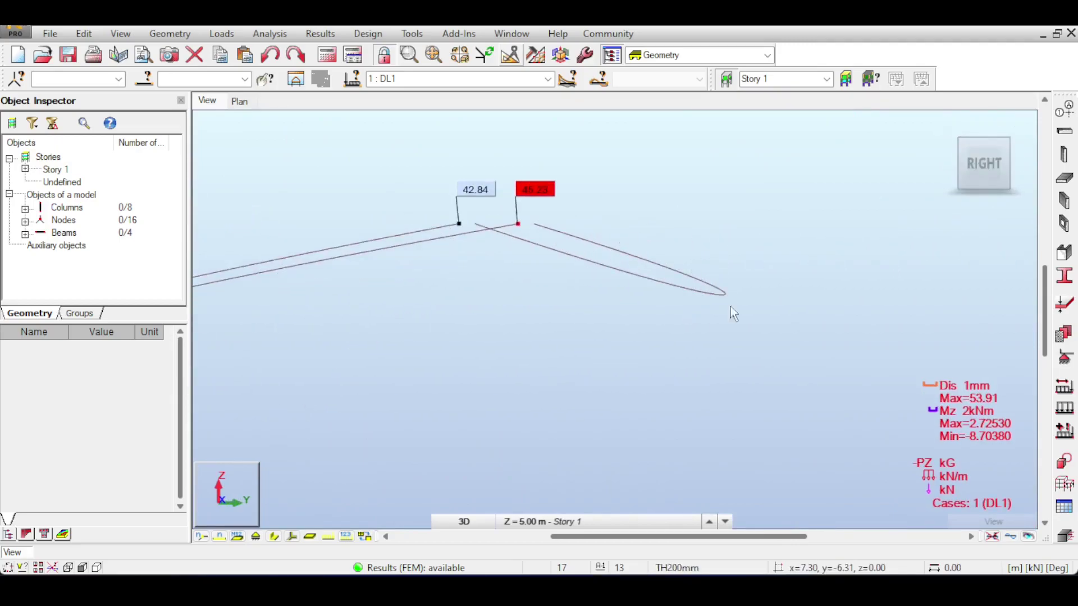
scroll(692, 284, down, 1)
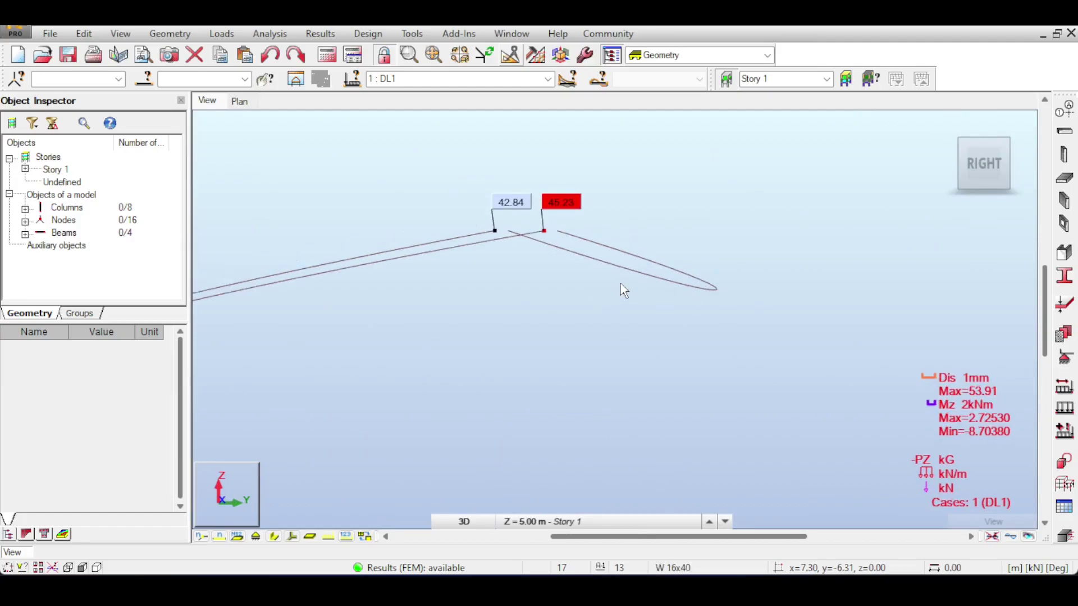
scroll(622, 288, down, 1)
scroll(774, 253, down, 6)
Examine the horizontal offset between the loaded beam and the column of the offset frame in top view
drag(977, 160, 1013, 194)
scroll(623, 297, up, 4)
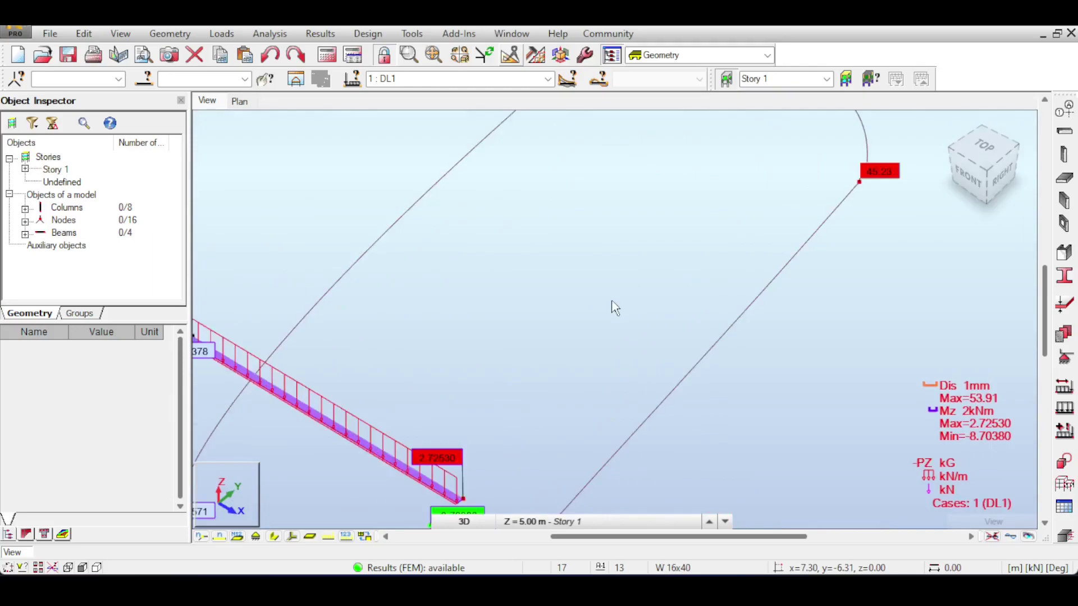
scroll(615, 307, down, 3)
click(981, 150)
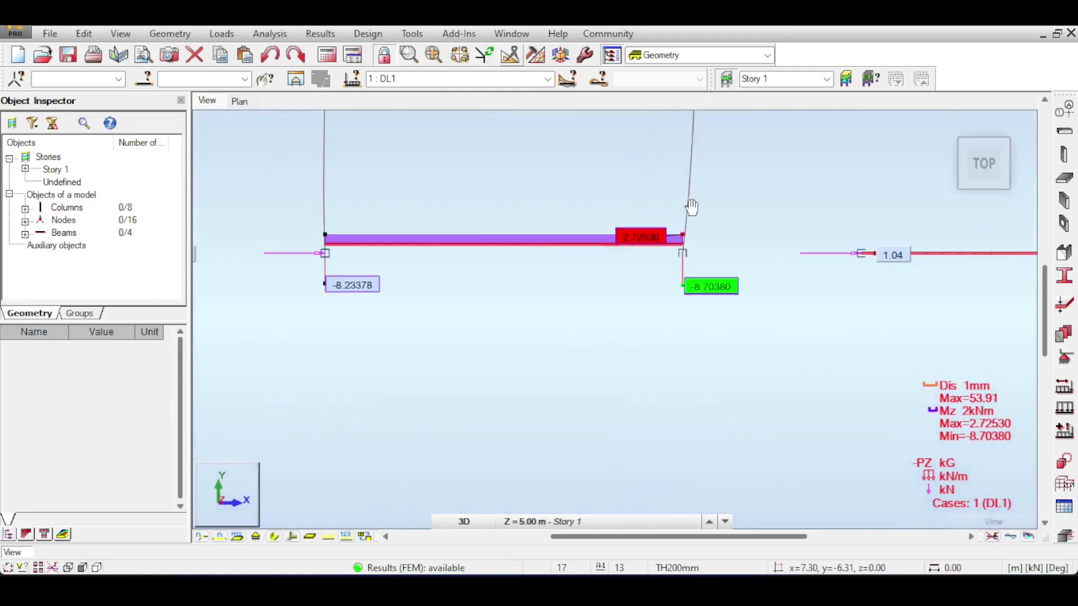
middle_drag(691, 209, 708, 176)
scroll(681, 294, up, 1)
scroll(716, 212, up, 4)
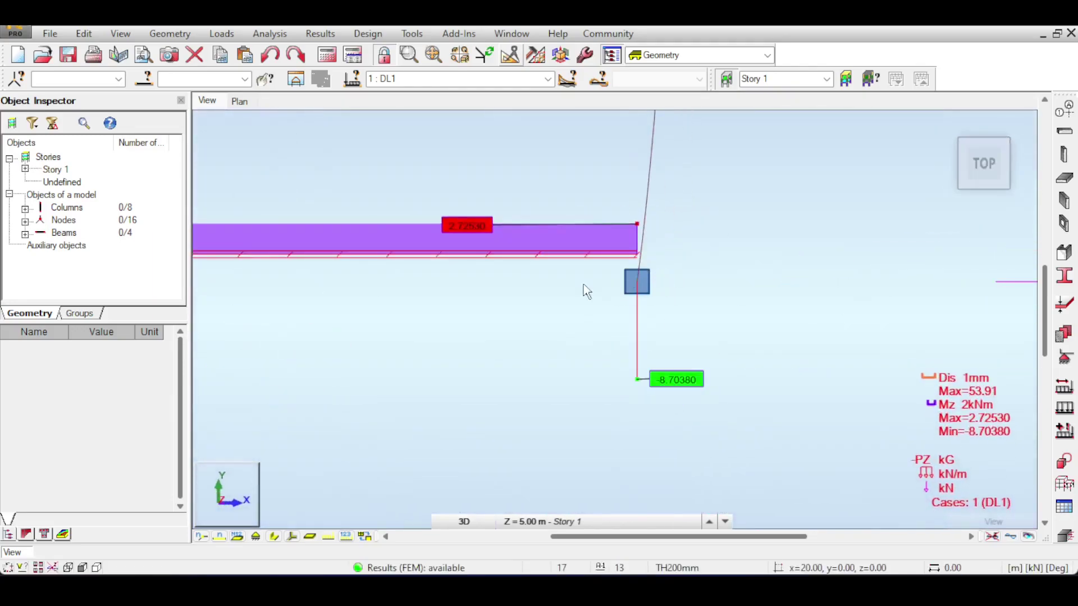
middle_drag(547, 221, 676, 307)
scroll(688, 284, down, 3)
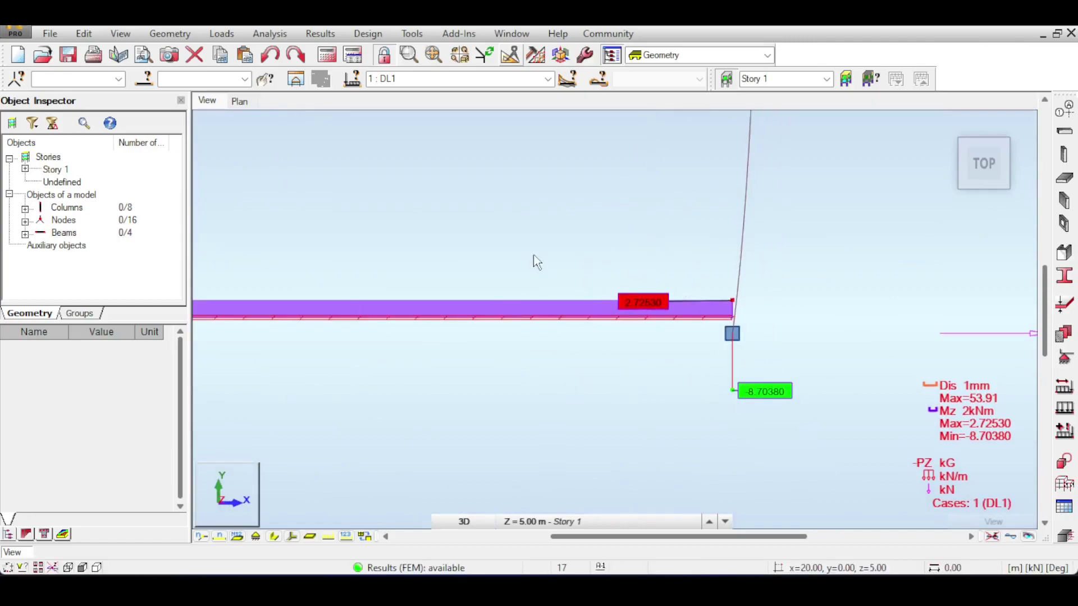
Examine the Mz moment diagram and the displacement of the offset frame along its full span in top view
middle_drag(535, 260, 723, 246)
middle_drag(625, 190, 427, 134)
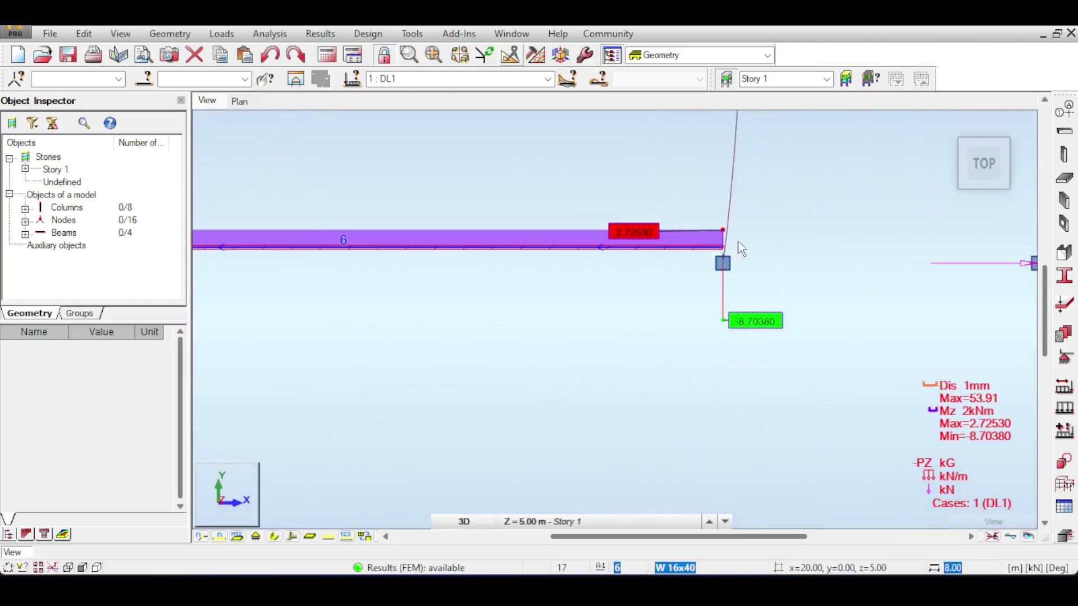
middle_drag(563, 272, 370, 268)
scroll(425, 282, up, 1)
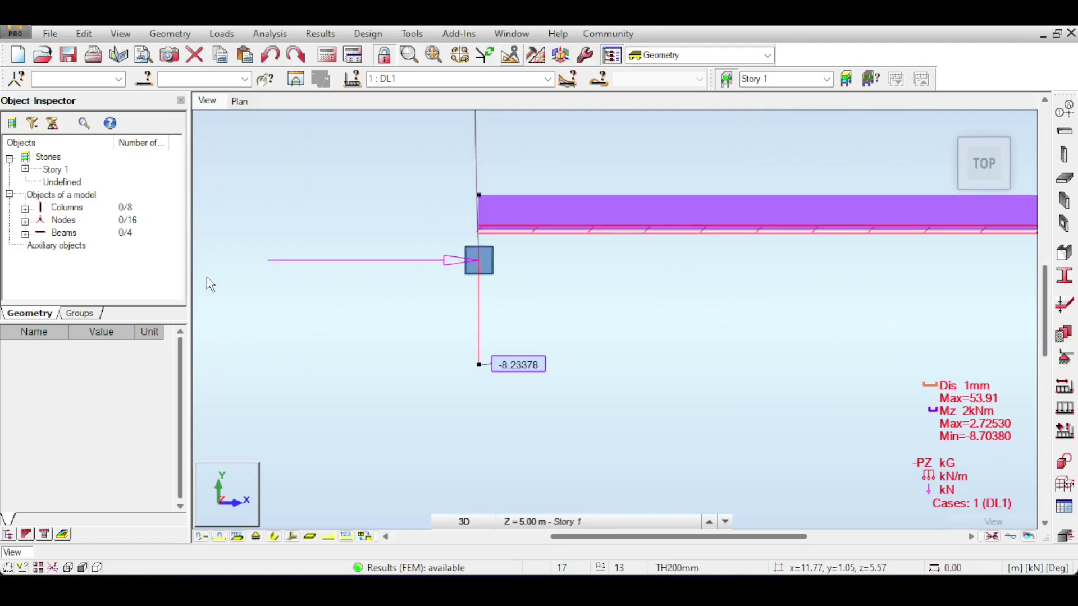
scroll(729, 261, down, 1)
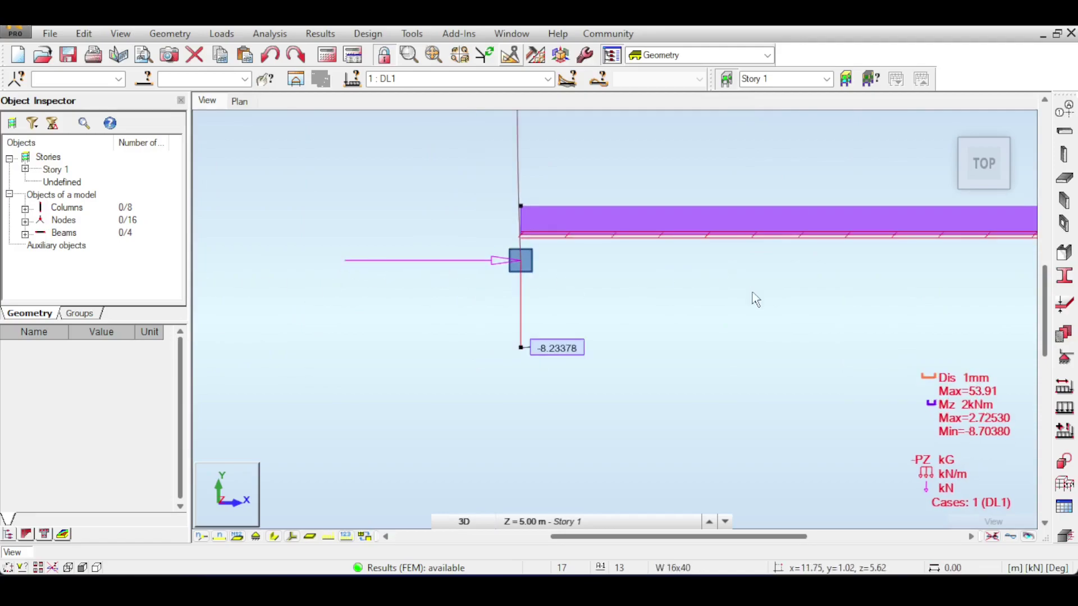
scroll(667, 288, down, 3)
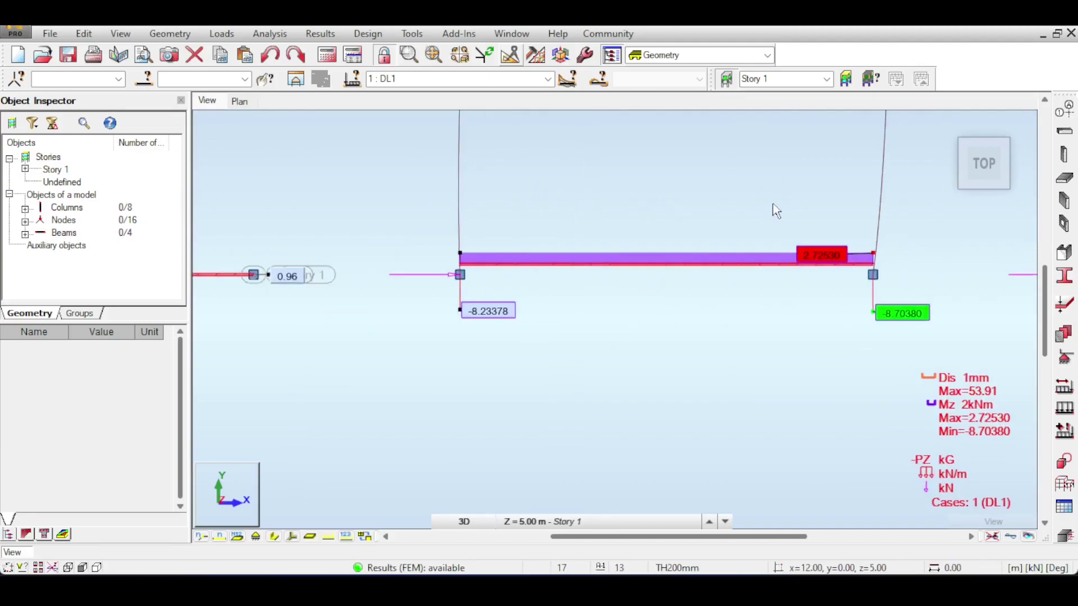
middle_drag(786, 170, 798, 403)
middle_drag(813, 211, 768, 452)
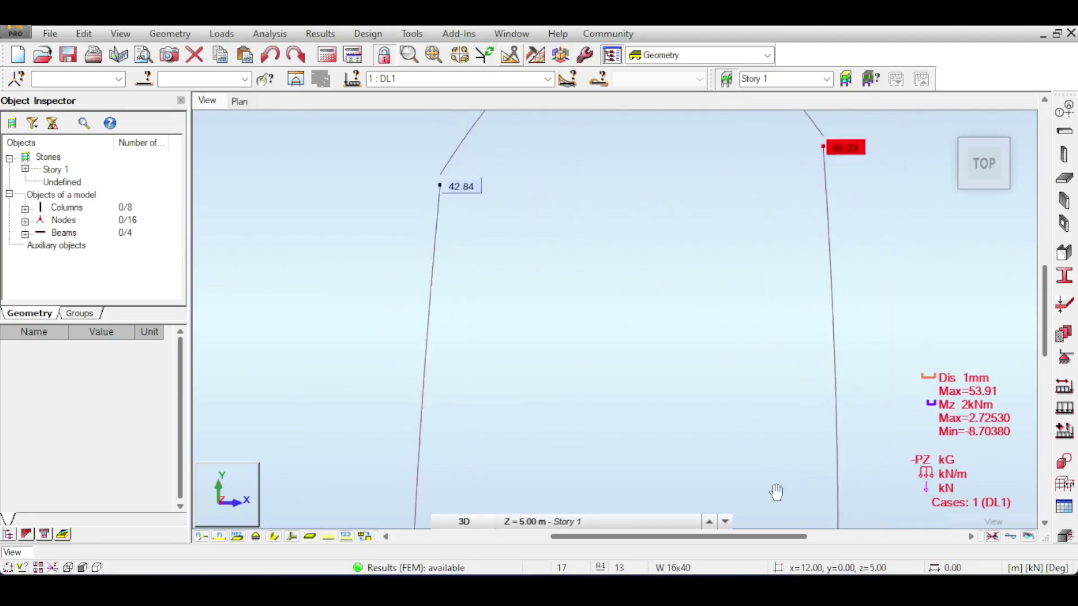
middle_drag(718, 120, 758, 365)
scroll(735, 269, down, 5)
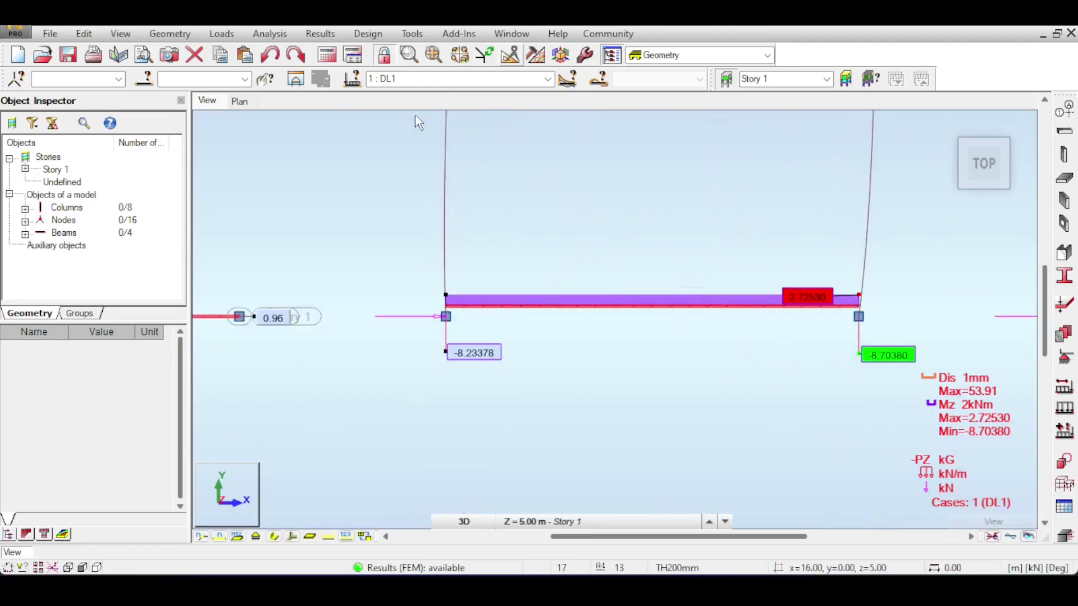
Display the My moment diagram in addition, switch back to only Mz, and check the offset frame's moments in top view
click(320, 34)
click(364, 89)
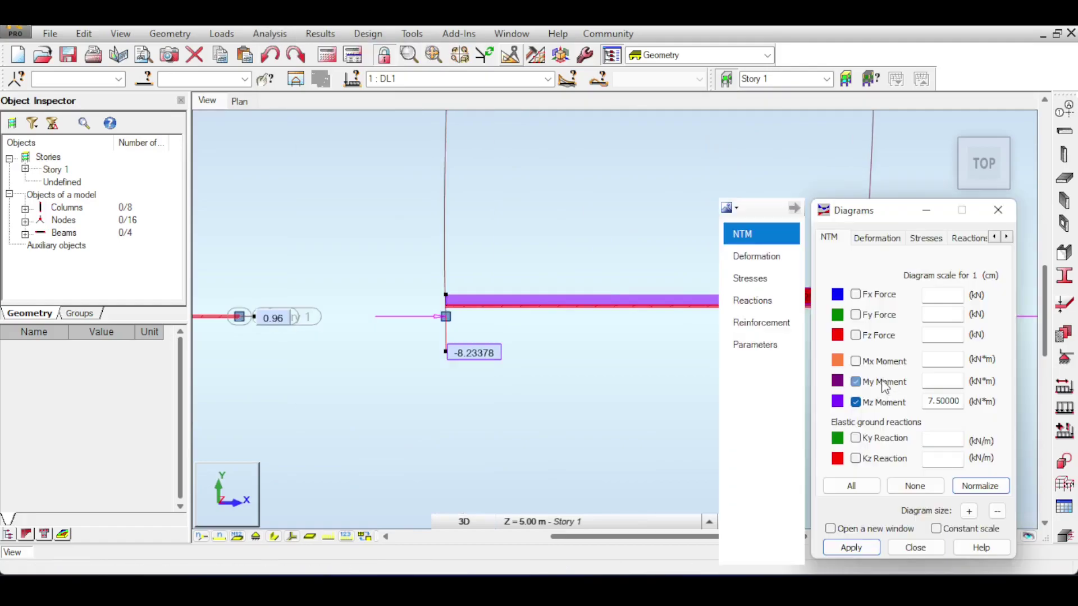
click(850, 548)
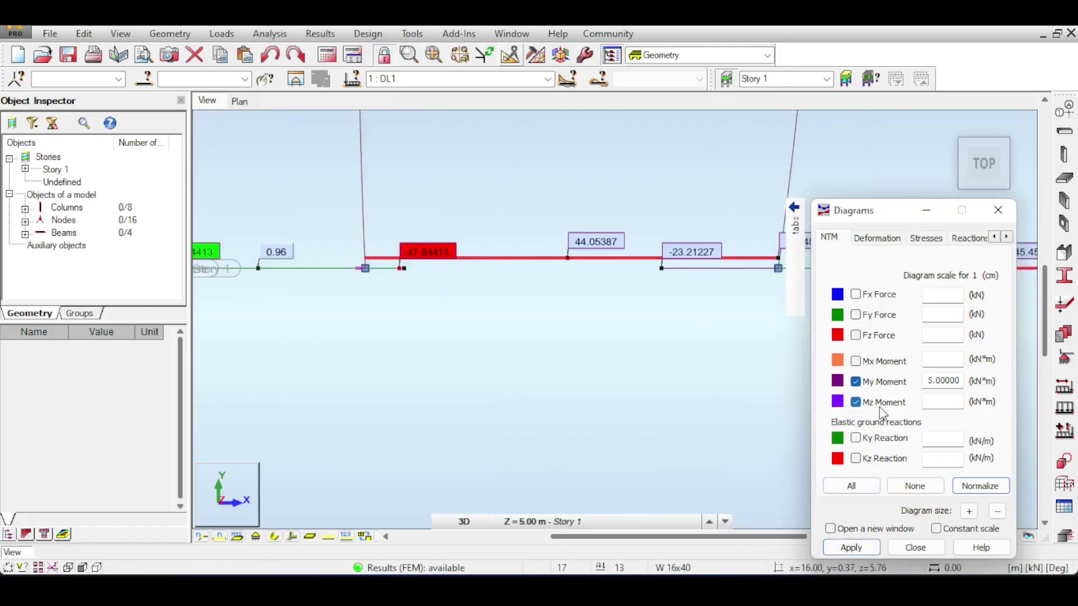
click(879, 403)
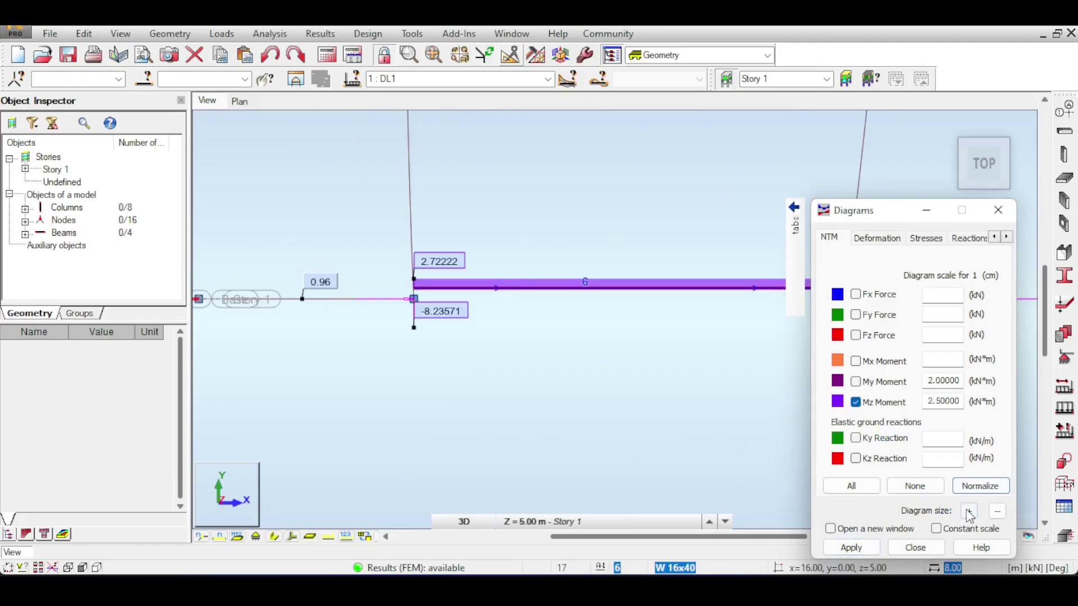
click(863, 546)
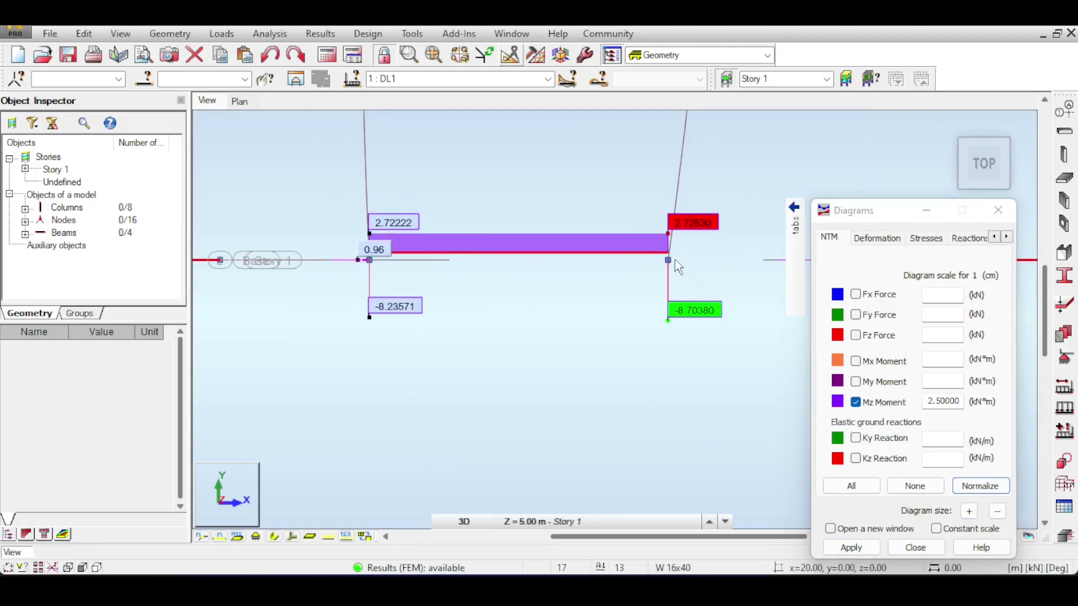
scroll(674, 259, up, 2)
scroll(601, 281, down, 1)
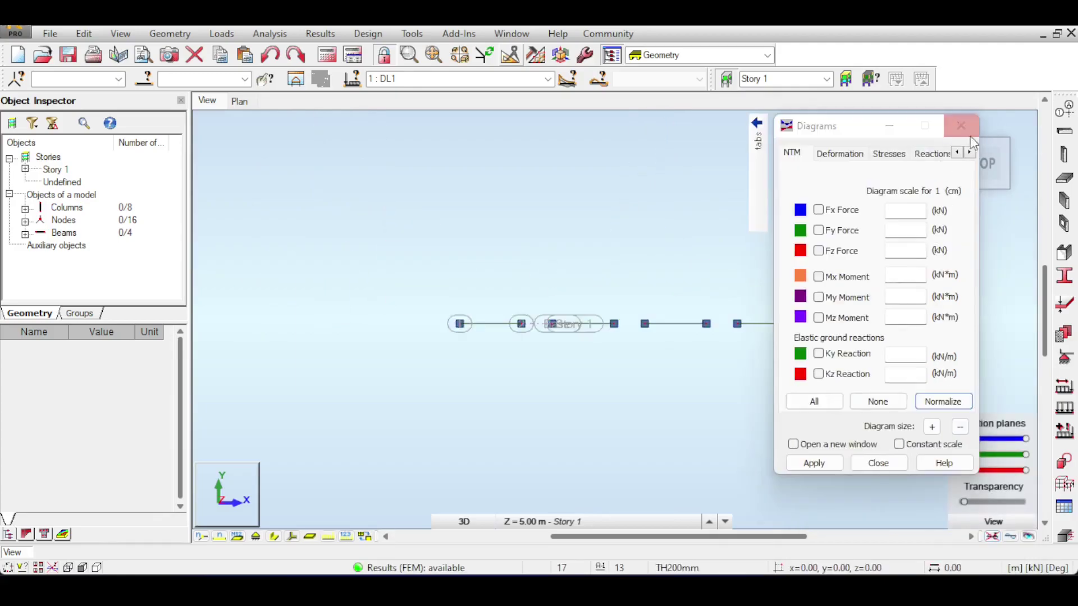
Close the diagram settings and turn the cleared model from the top view to a 3D view of all frames
click(967, 130)
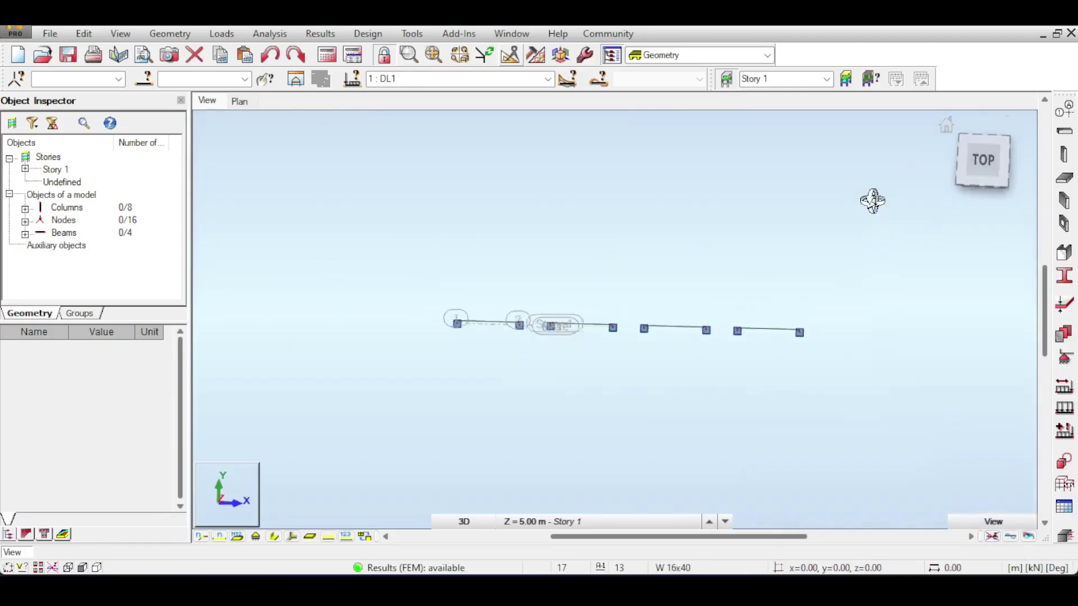
drag(891, 181, 723, 217)
scroll(724, 217, up, 4)
middle_drag(676, 248, 828, 168)
right_click(690, 151)
click(699, 158)
right_click(355, 365)
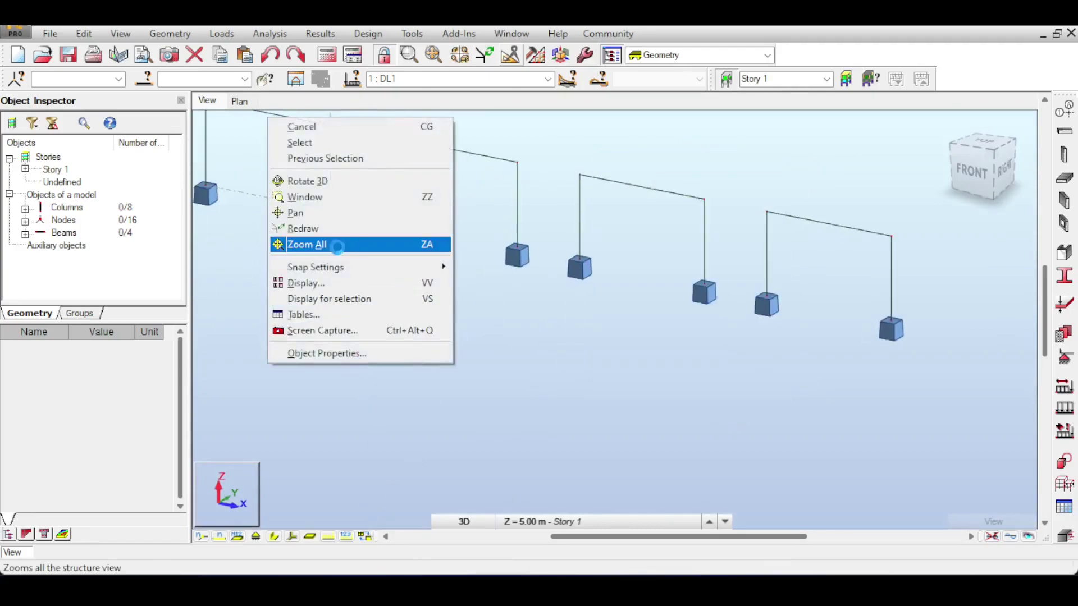
click(335, 282)
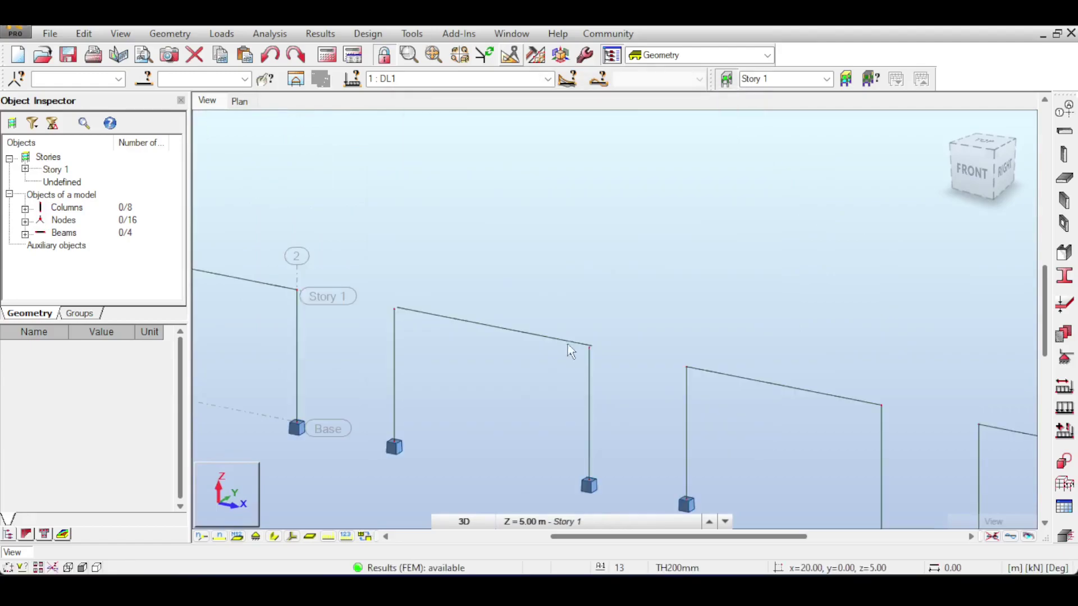
Delete the uniform load from the third frame's beam, keeping its nodal load
scroll(583, 361, up, 3)
middle_drag(583, 360, 558, 330)
middle_drag(851, 355, 711, 326)
scroll(711, 326, down, 2)
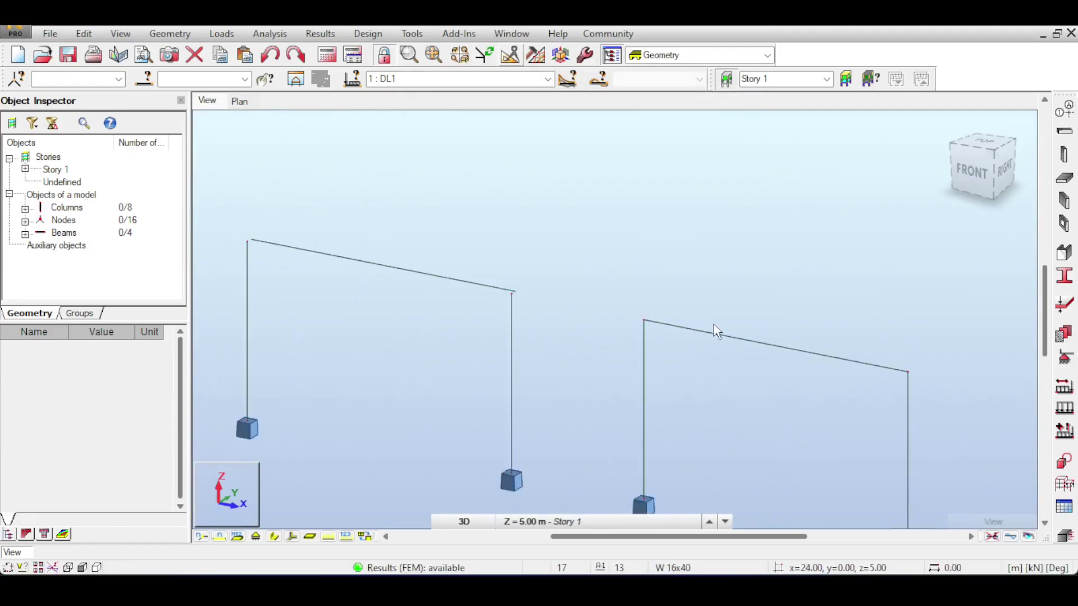
scroll(713, 331, down, 2)
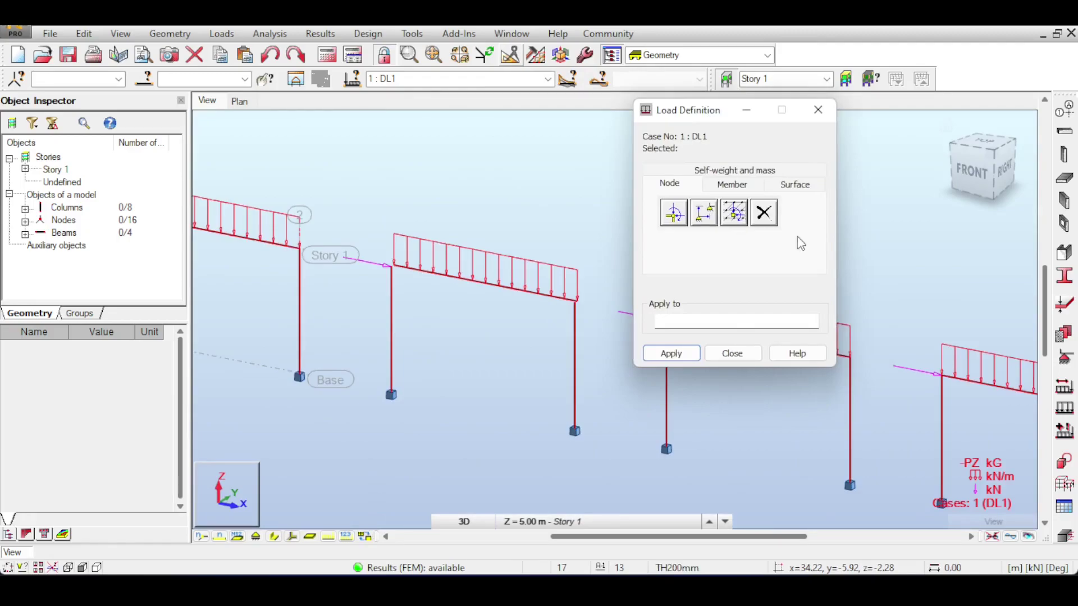
drag(662, 119, 334, 135)
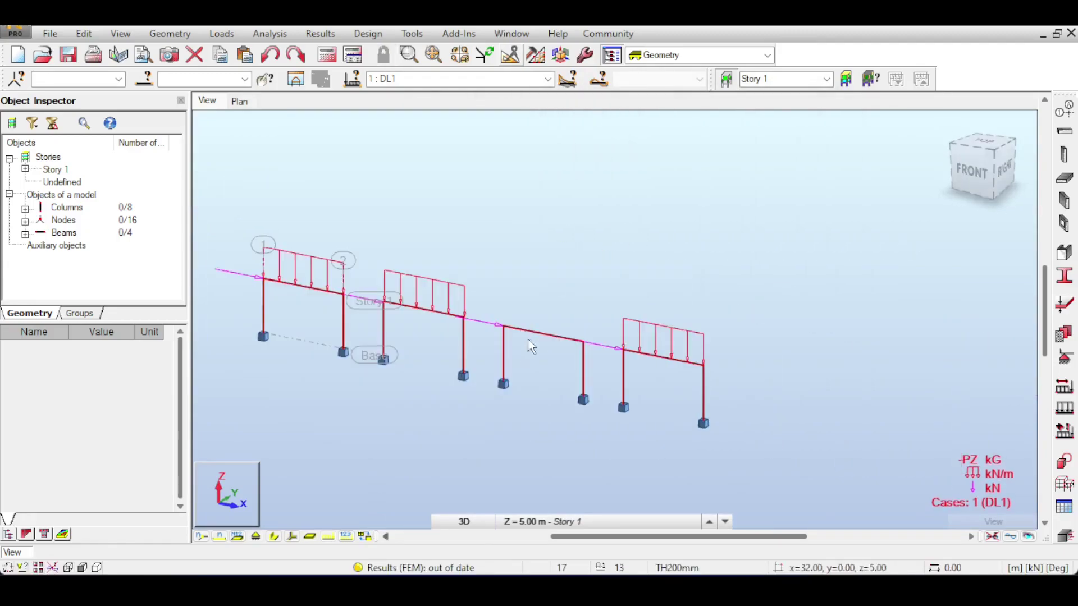
scroll(531, 297, up, 2)
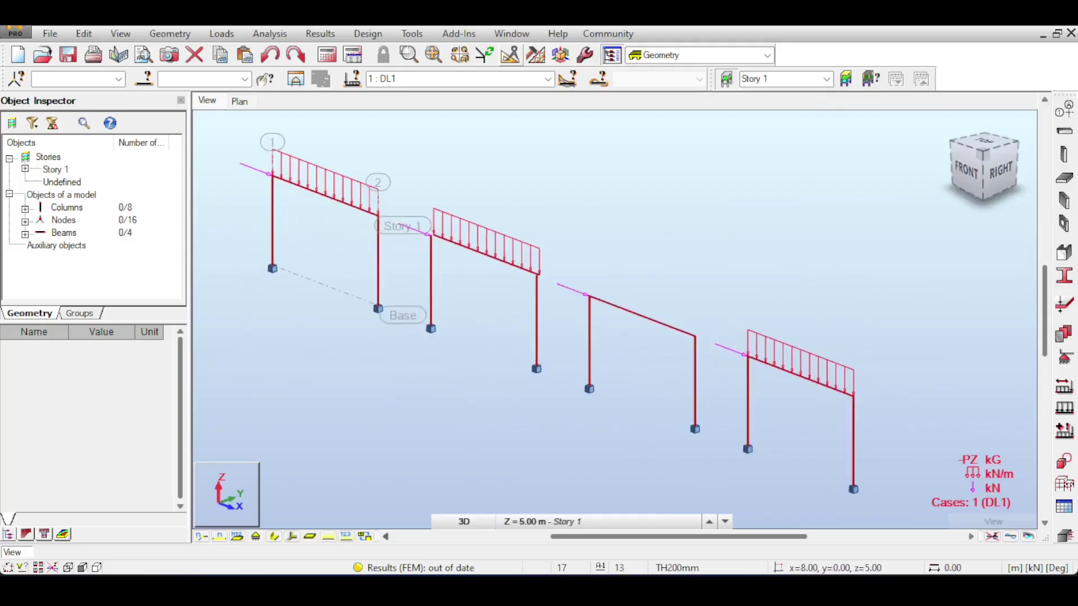
Define a uniform member load of -10 kN/m in global Z with loads on eccentricity enabled
click(1064, 409)
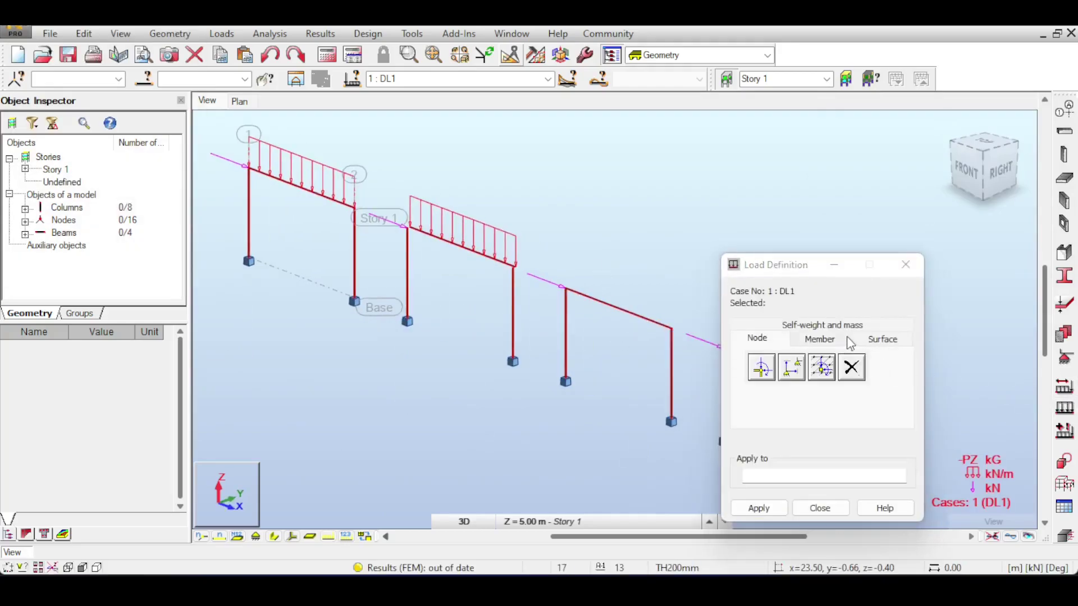
click(819, 339)
click(757, 369)
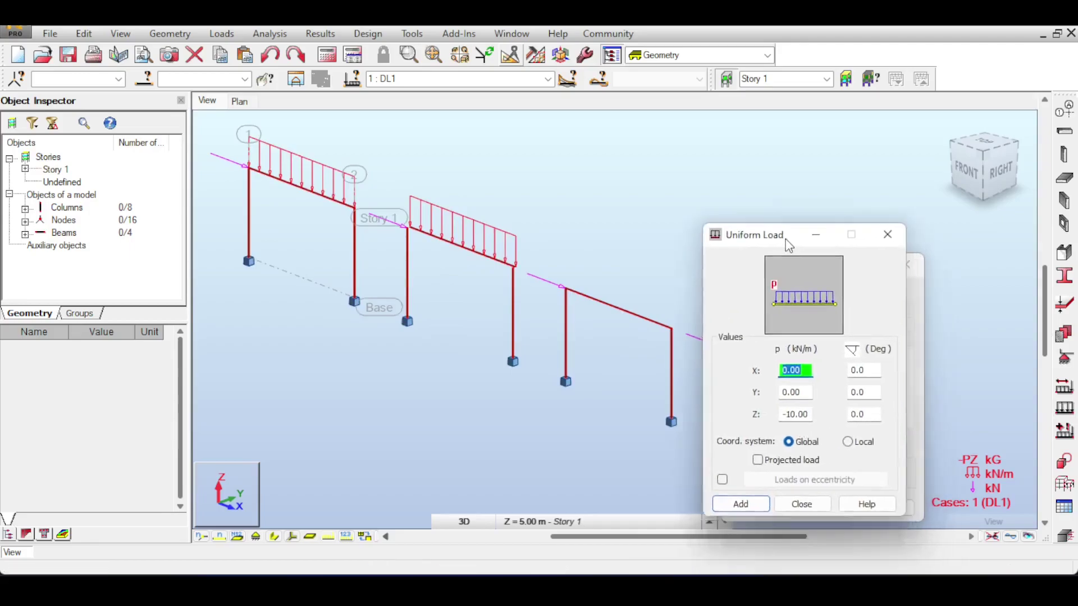
click(719, 461)
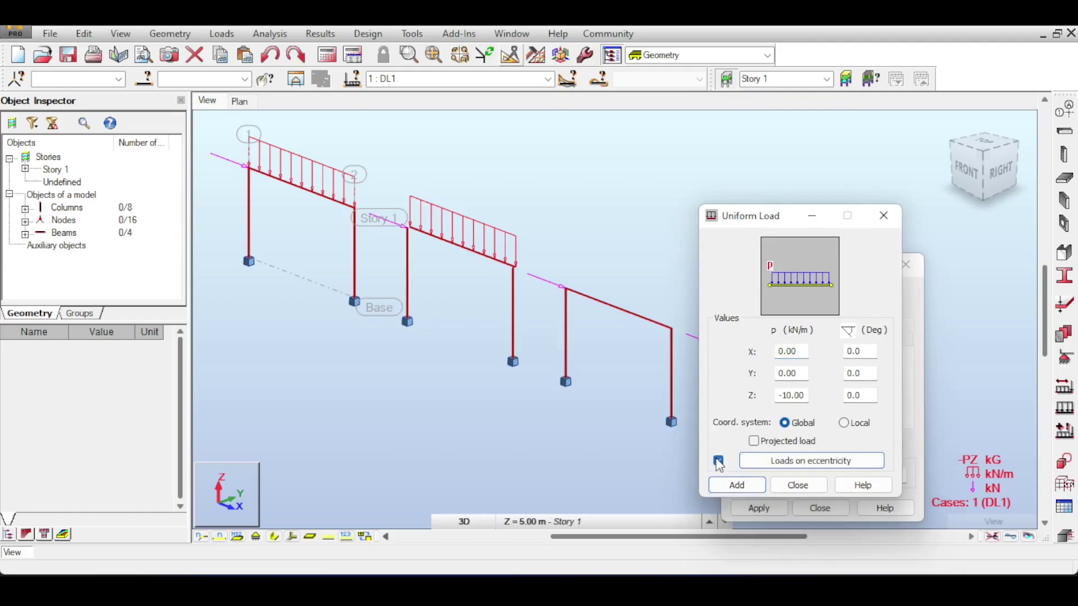
click(787, 461)
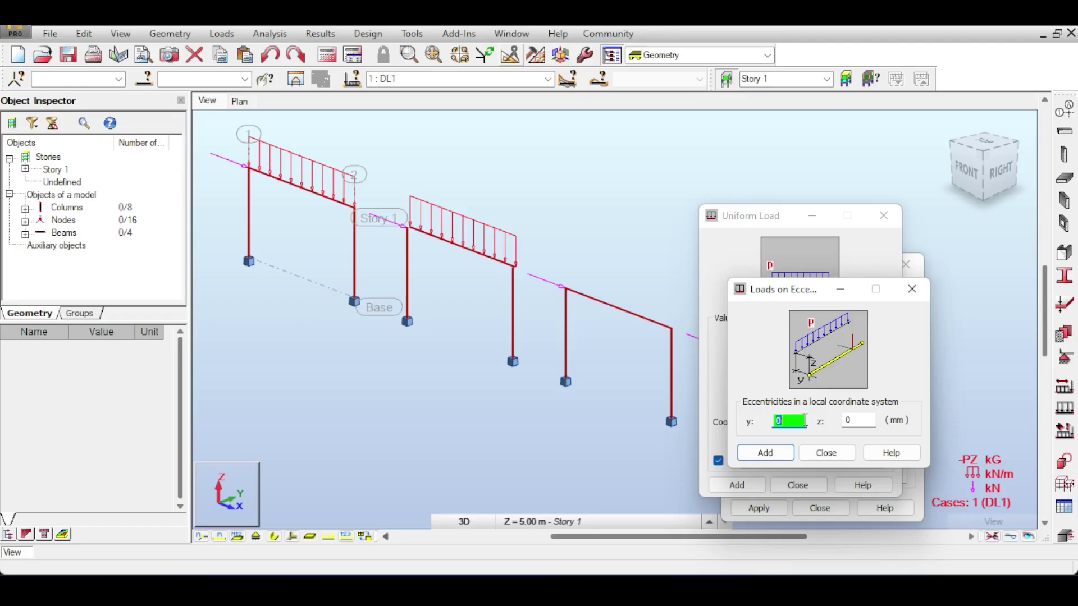
click(766, 456)
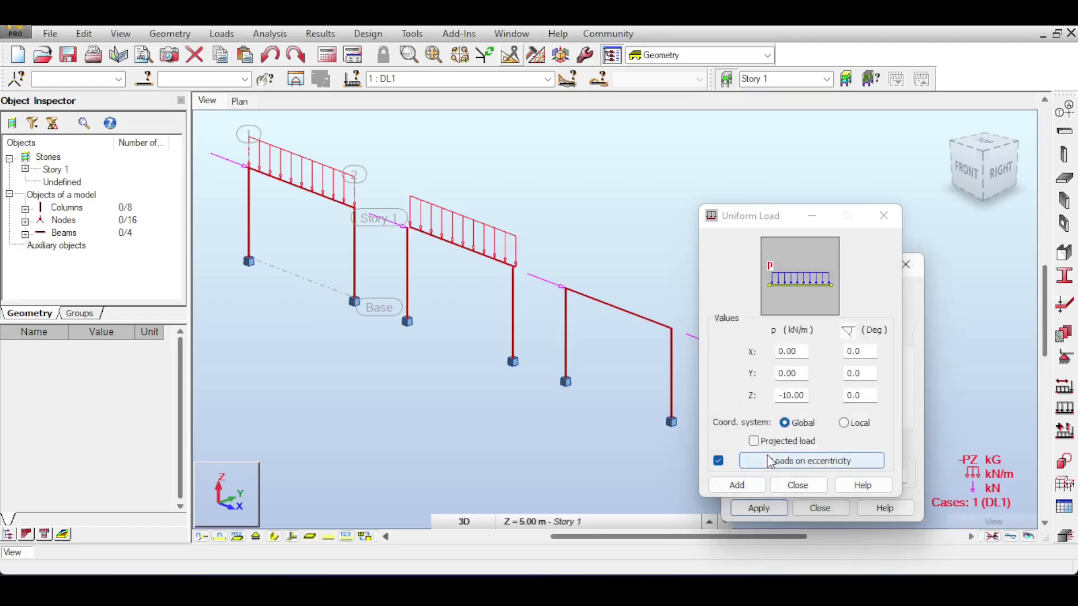
click(753, 486)
Apply the eccentric uniform load to the third frame's beam and close the load definition
click(647, 318)
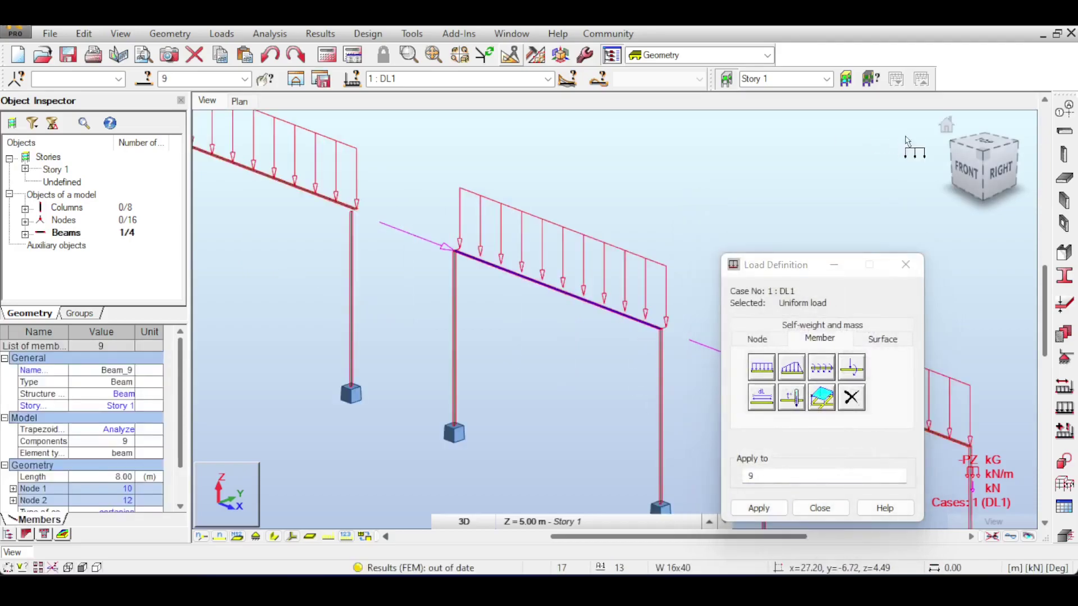
drag(970, 167, 934, 169)
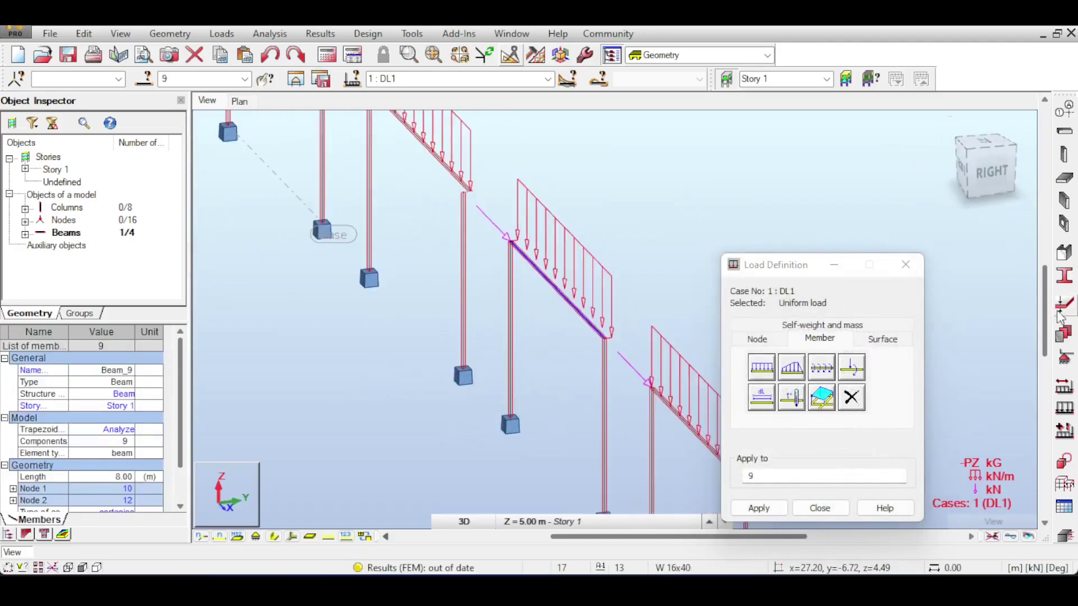
click(907, 264)
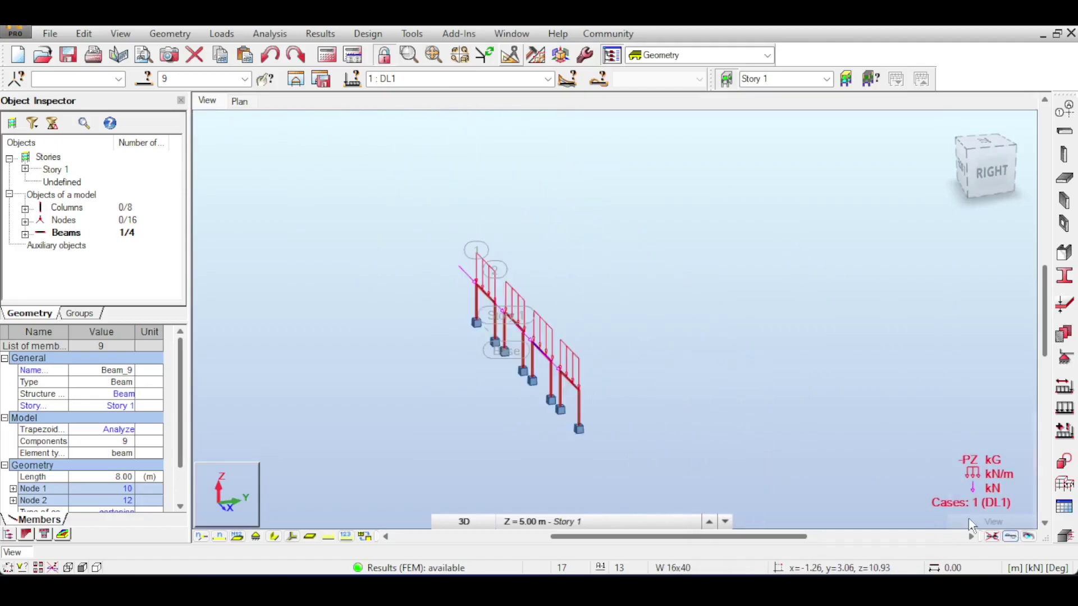
Show the deformed shape of all four frames in a 3D view
scroll(647, 269, up, 2)
middle_drag(648, 263, 722, 172)
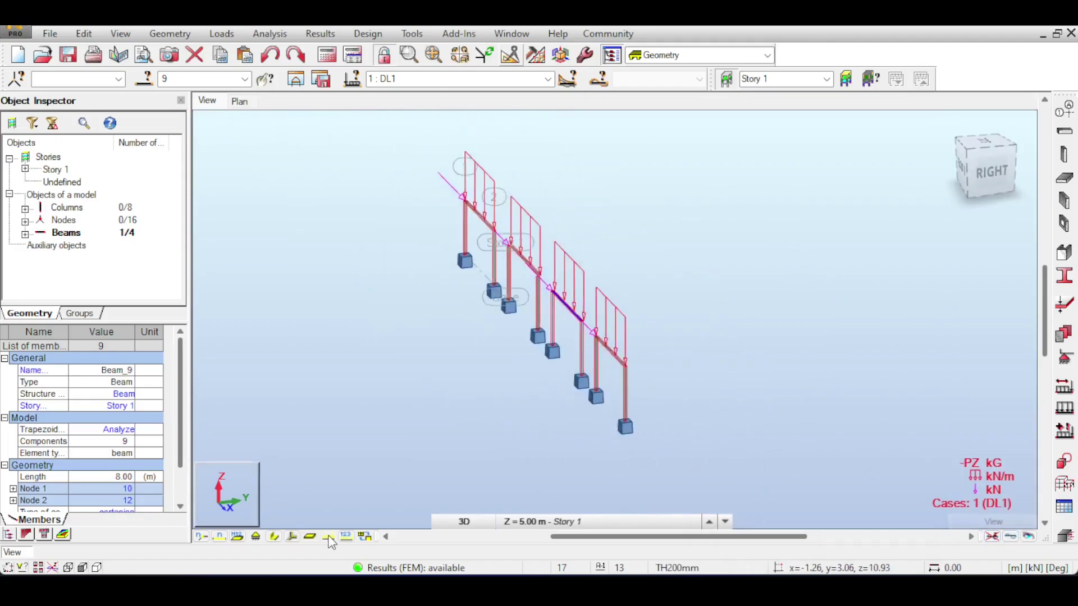
scroll(433, 417, up, 4)
drag(967, 174, 996, 163)
middle_drag(765, 379, 575, 384)
click(1011, 537)
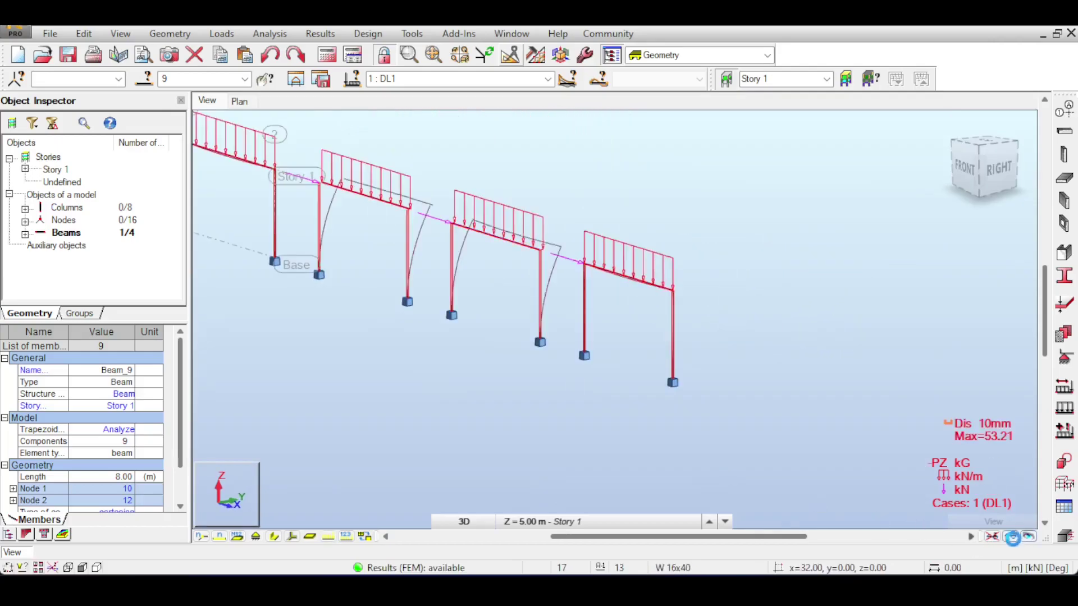
Compare the out-of-plane deformation of the offset frame and the eccentrically loaded frame from the right side
drag(995, 170, 963, 174)
scroll(442, 196, up, 4)
shift+middle_drag(450, 218, 634, 374)
scroll(637, 382, down, 2)
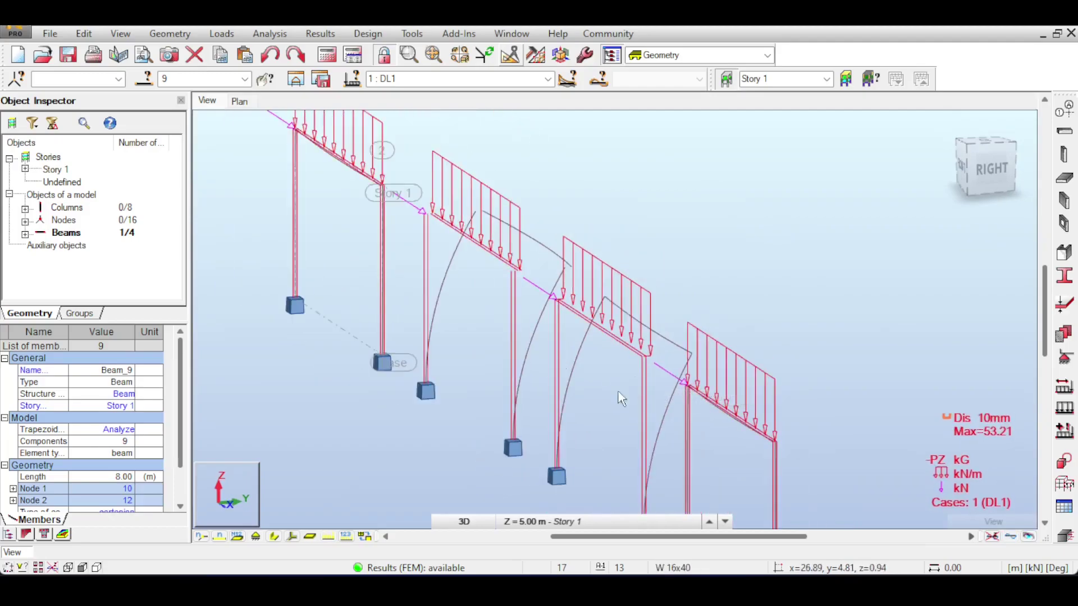
click(987, 169)
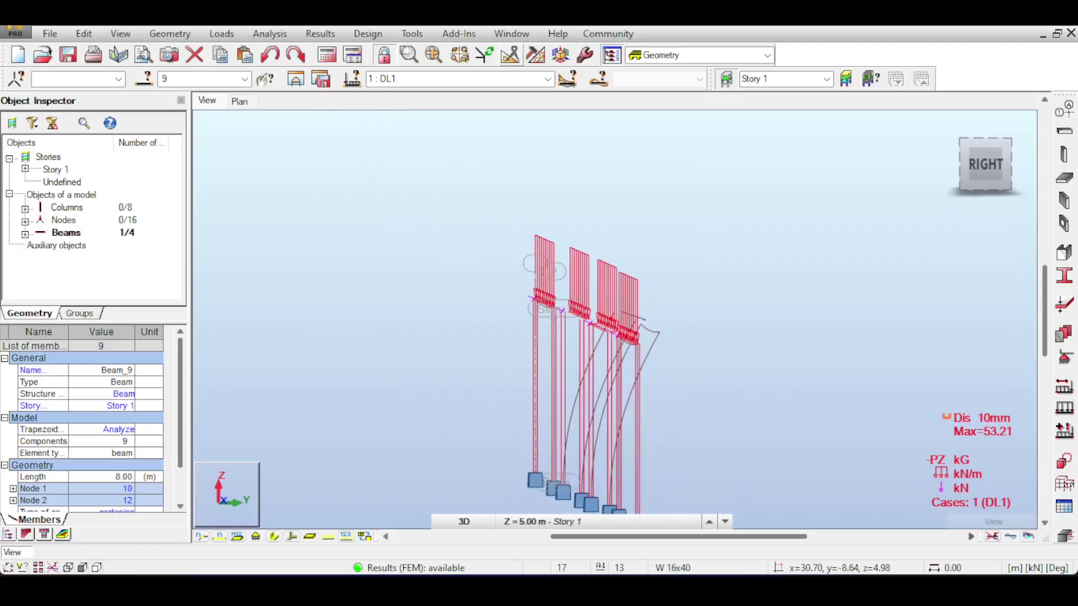
shift+middle_drag(606, 320, 650, 326)
scroll(649, 327, up, 3)
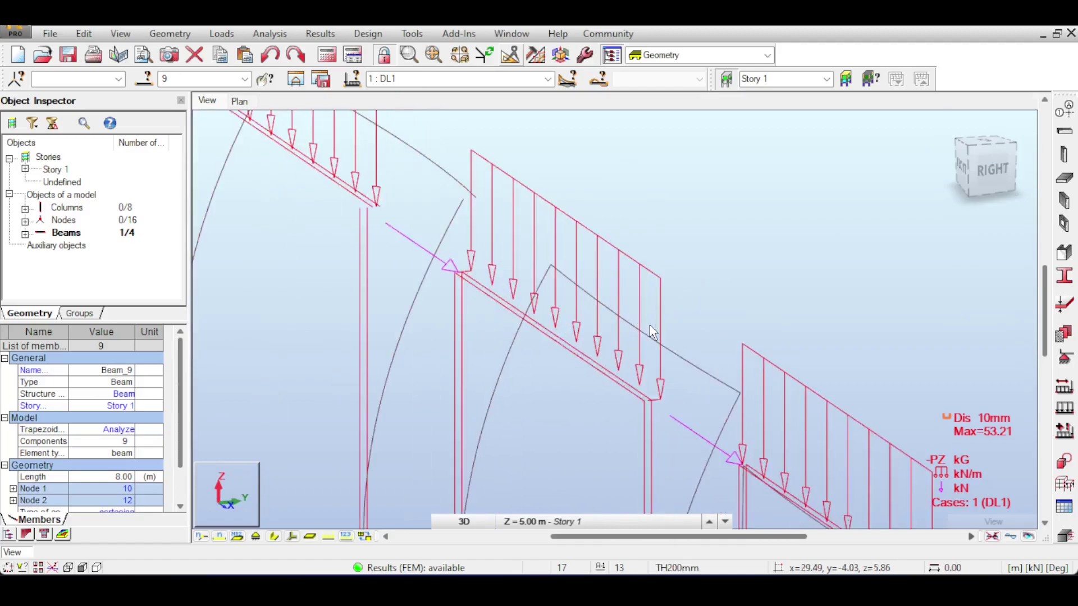
Compare the deformed beams of the offset frame and the eccentrically loaded frame from above
click(975, 167)
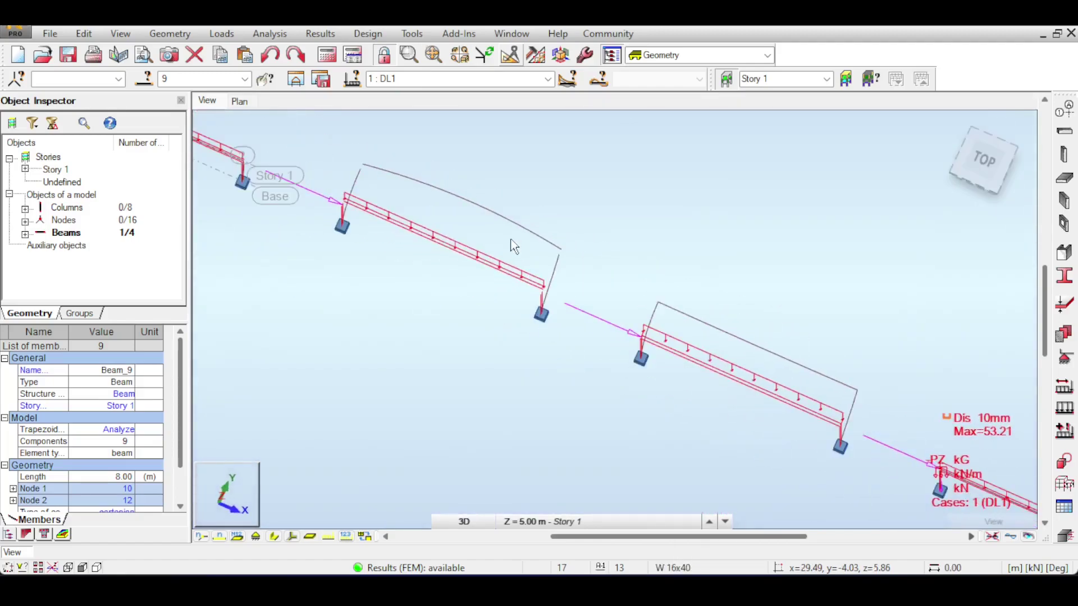
click(964, 162)
scroll(339, 316, up, 4)
middle_drag(376, 144, 379, 264)
scroll(519, 278, down, 1)
scroll(608, 296, down, 1)
middle_drag(786, 348, 446, 301)
middle_drag(778, 304, 682, 179)
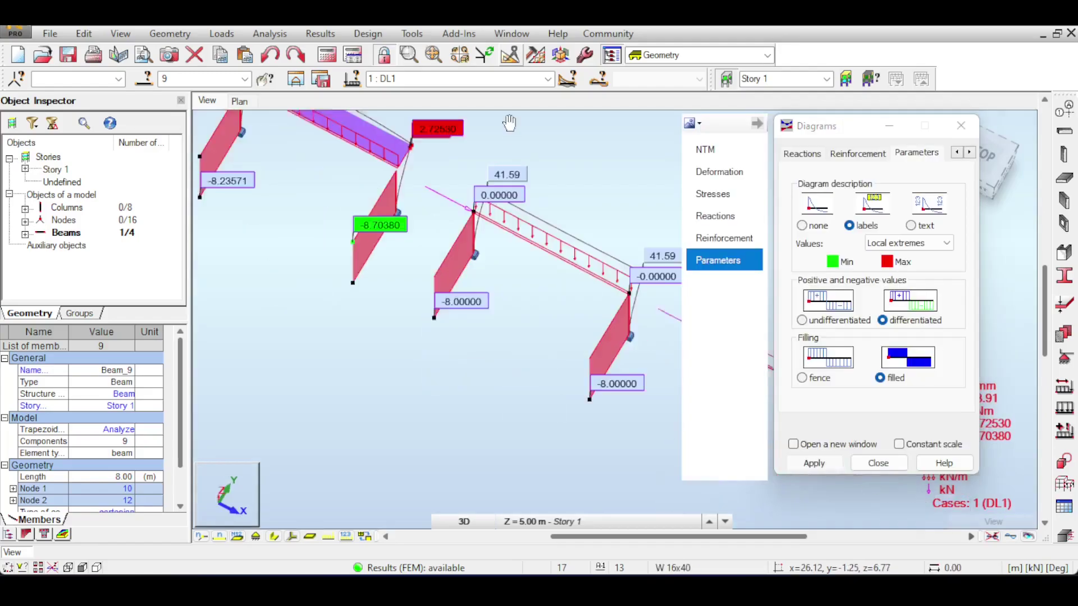
Examine the labelled Mz moments and displacements at the beam and columns of the eccentrically loaded frame
scroll(648, 221, up, 3)
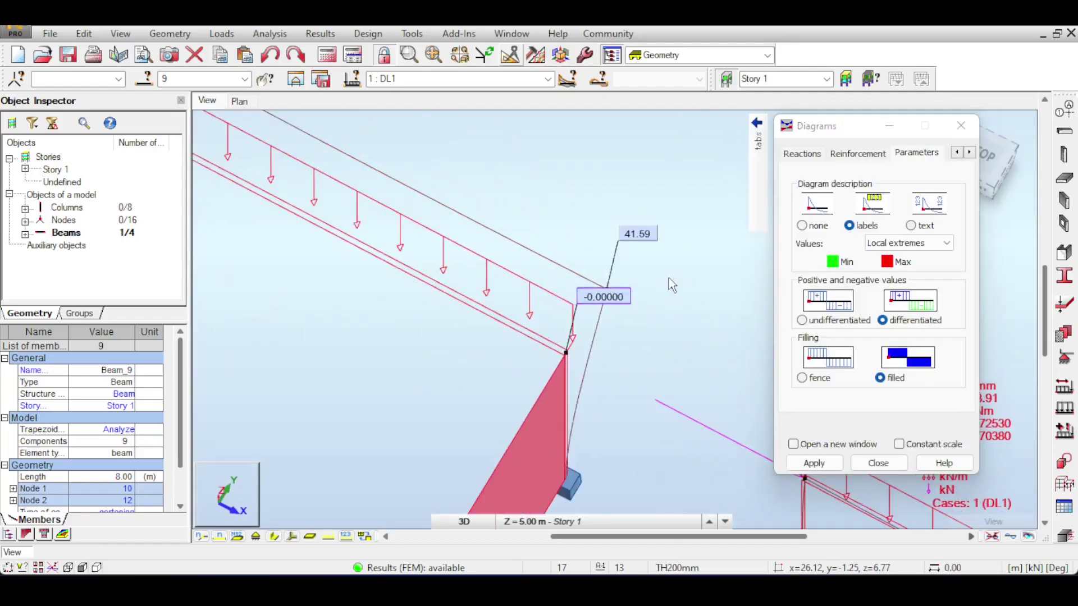
scroll(553, 303, down, 3)
middle_drag(485, 259, 553, 289)
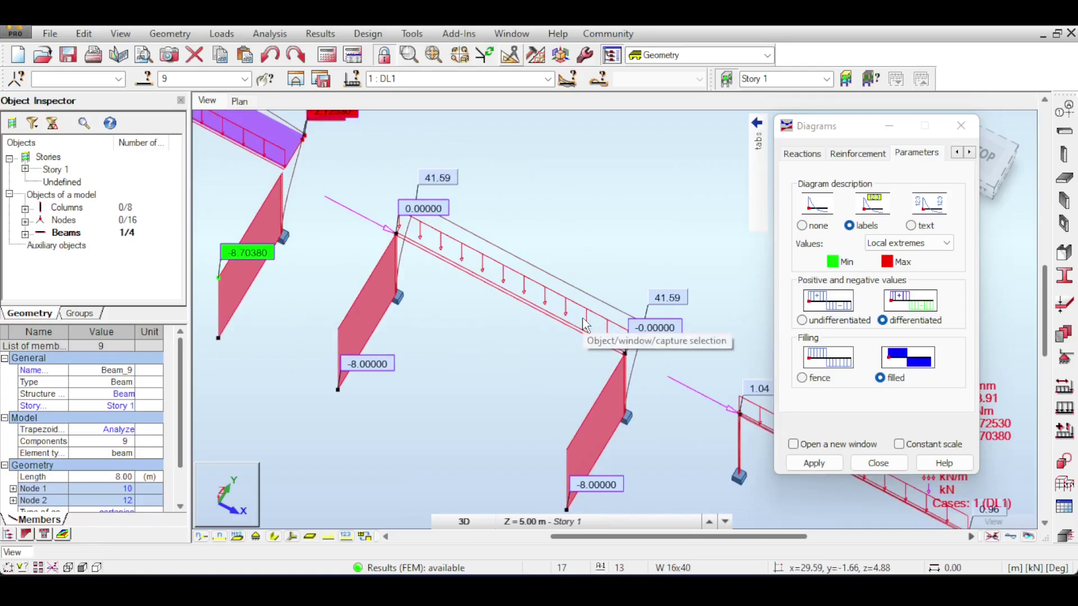
Compare the labelled Mz moments of the offset frame with those of the eccentrically loaded frame and close the diagram settings
scroll(583, 324, down, 1)
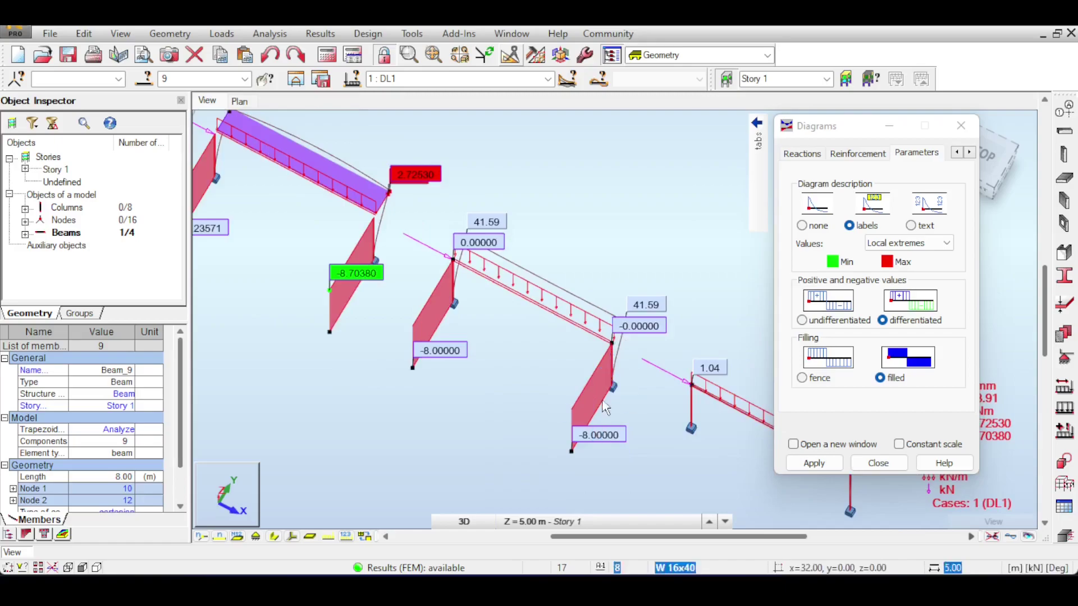
middle_drag(568, 472, 572, 435)
middle_drag(546, 352, 629, 391)
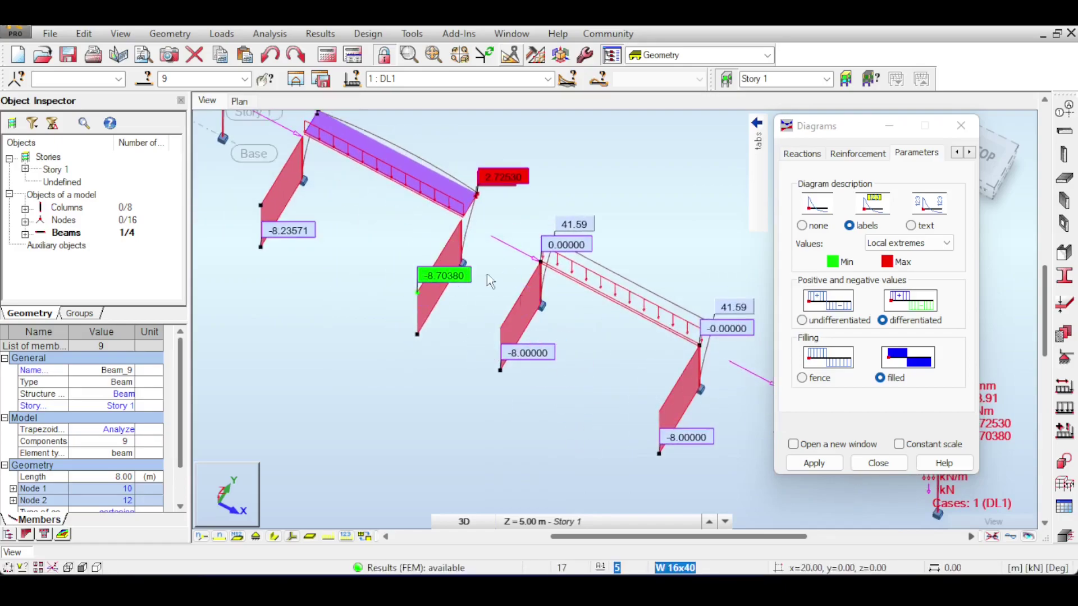
scroll(663, 323, up, 1)
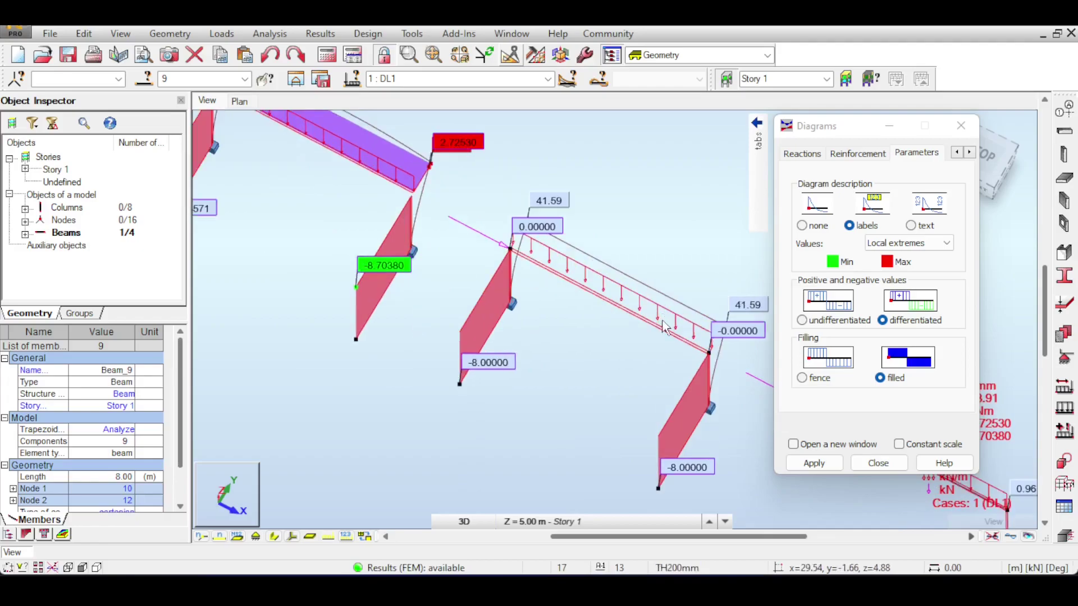
middle_drag(664, 328, 595, 278)
scroll(601, 284, down, 2)
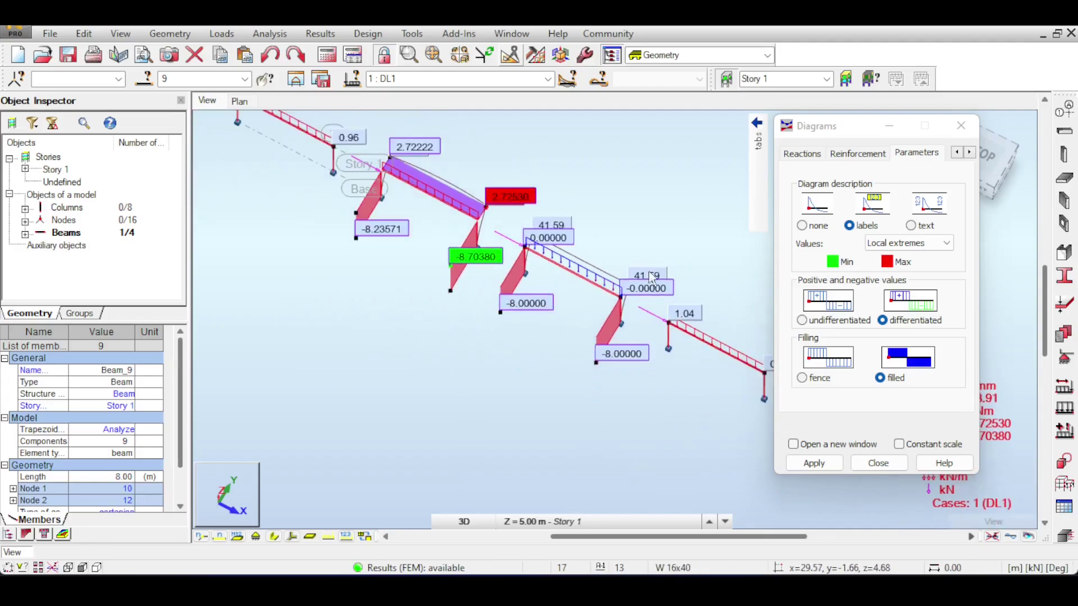
click(960, 125)
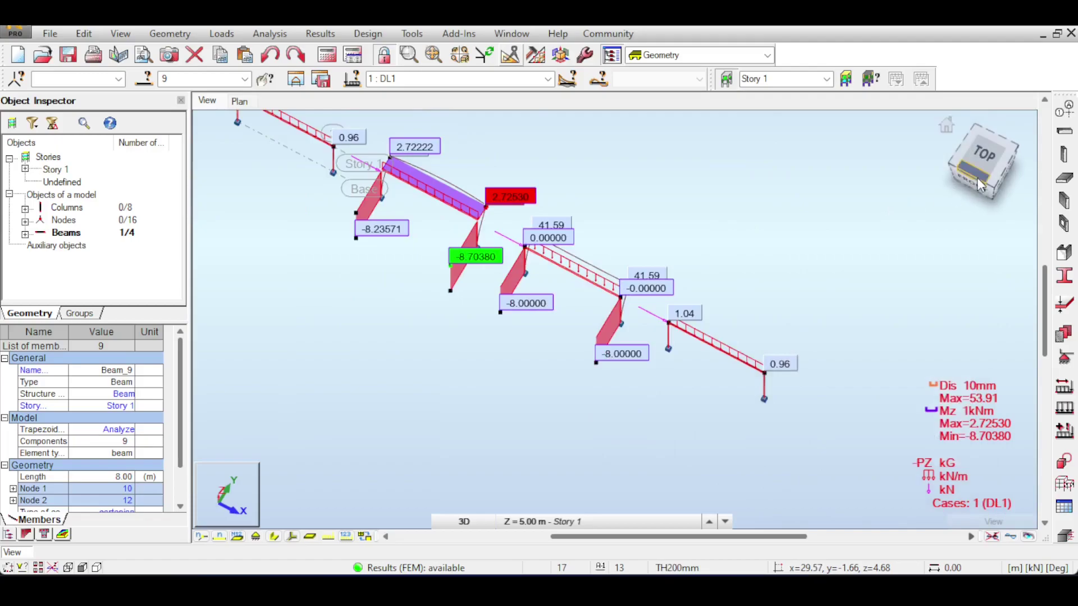
Compare the Mz diagrams and deformed shapes of all four frames from the front-right perspective
drag(984, 169, 980, 150)
scroll(677, 256, up, 2)
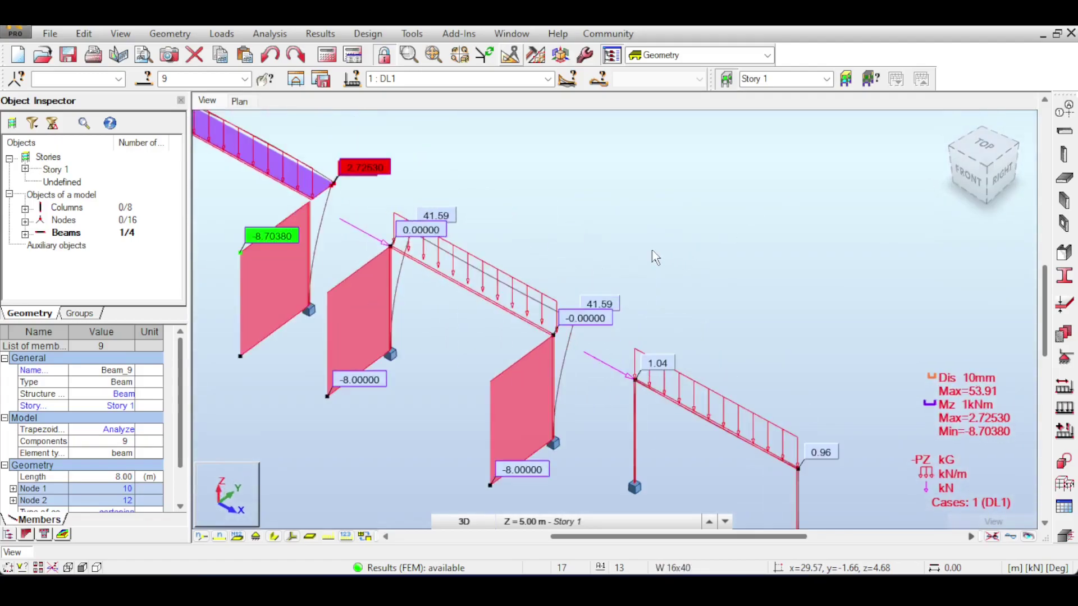
scroll(652, 250, down, 1)
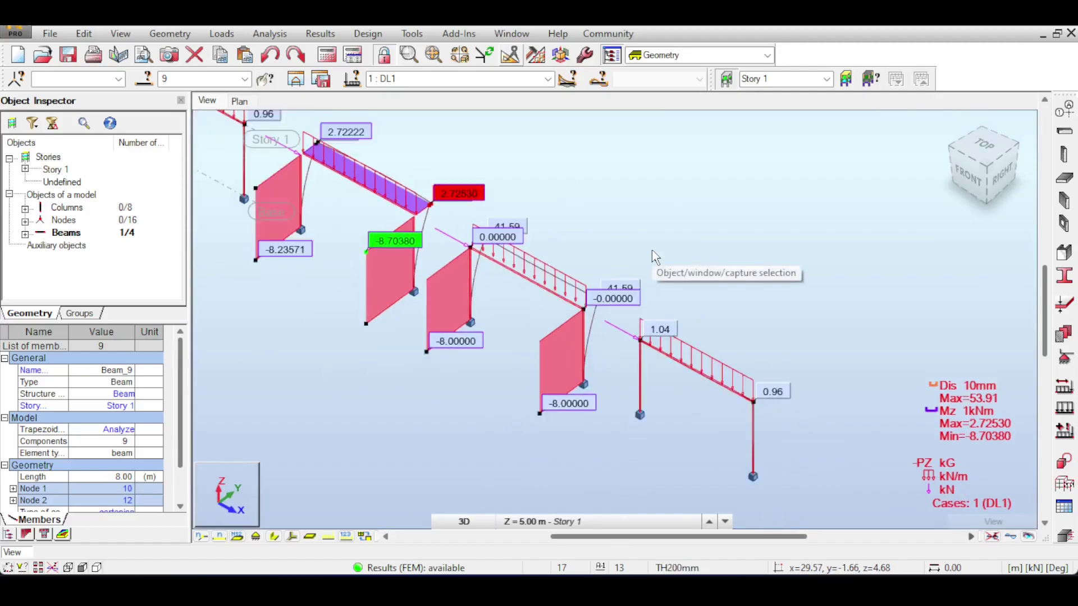
scroll(652, 250, down, 2)
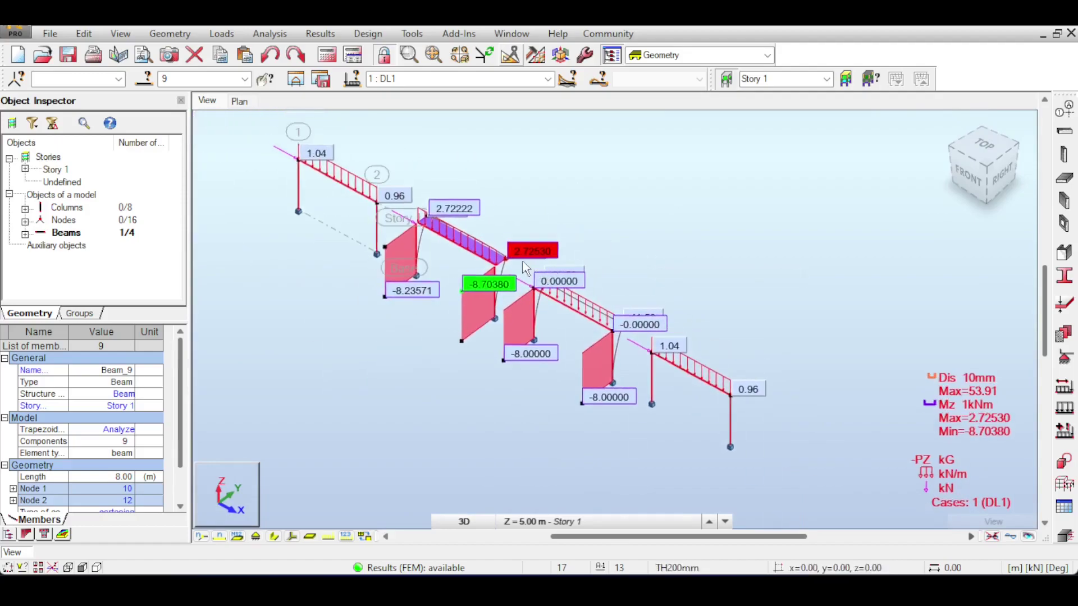
scroll(524, 268, up, 3)
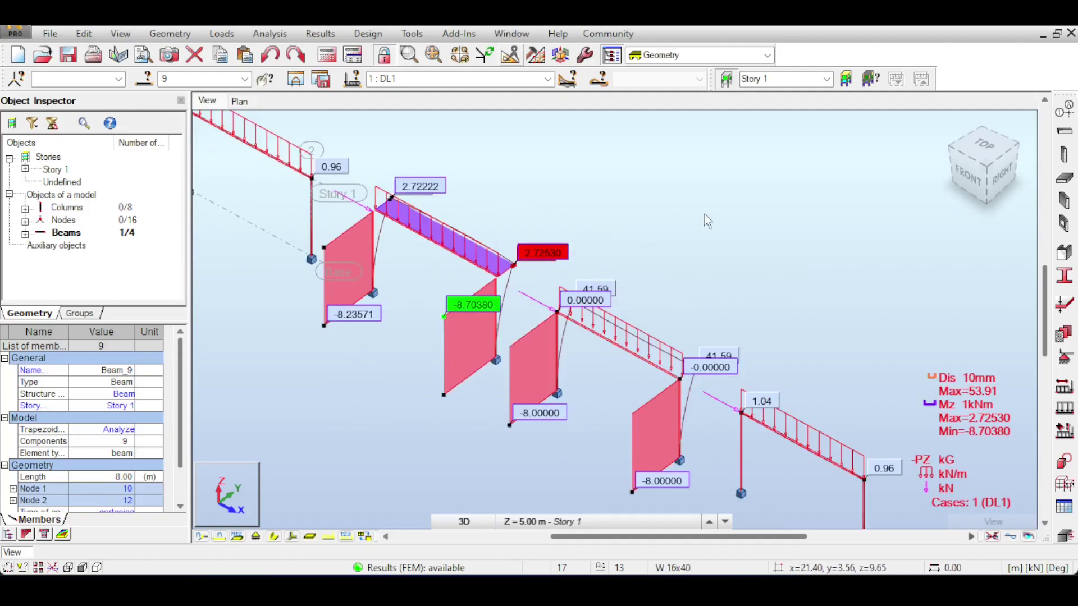
mouse_move(988, 166)
mouse_down()
mouse_move(973, 150)
mouse_move(986, 164)
mouse_up()
middle_drag(870, 314, 773, 201)
scroll(797, 242, down, 3)
middle_drag(803, 242, 695, 261)
Examine the Mz diagrams up close where the second frame's offset beam meets its columns
scroll(596, 280, up, 5)
middle_drag(628, 214, 785, 291)
scroll(785, 286, down, 3)
middle_drag(474, 193, 569, 228)
scroll(569, 228, up, 1)
scroll(569, 230, up, 2)
scroll(628, 278, up, 1)
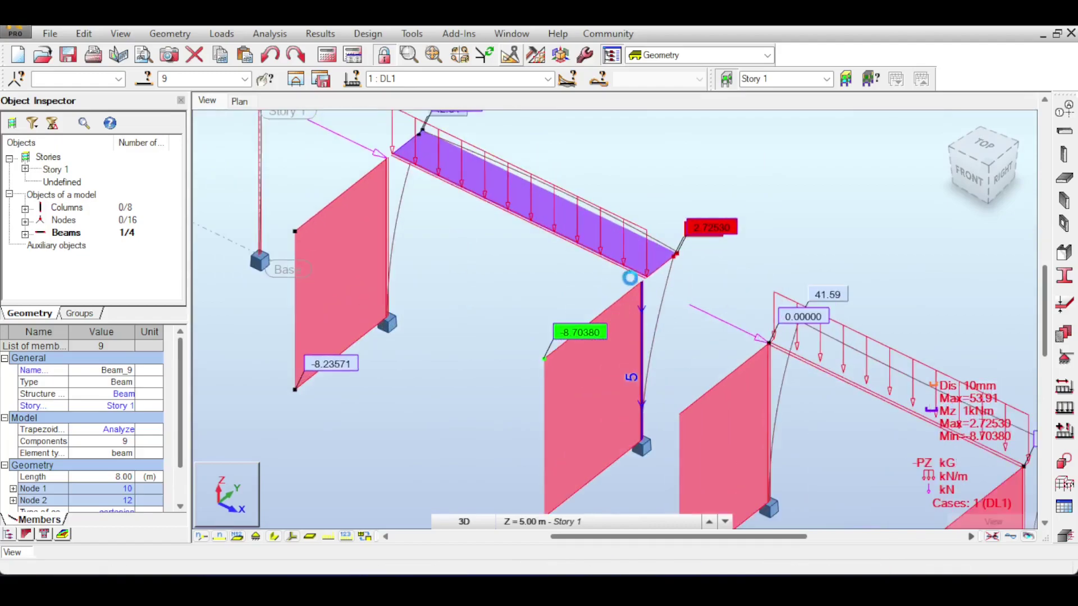
scroll(663, 282, up, 1)
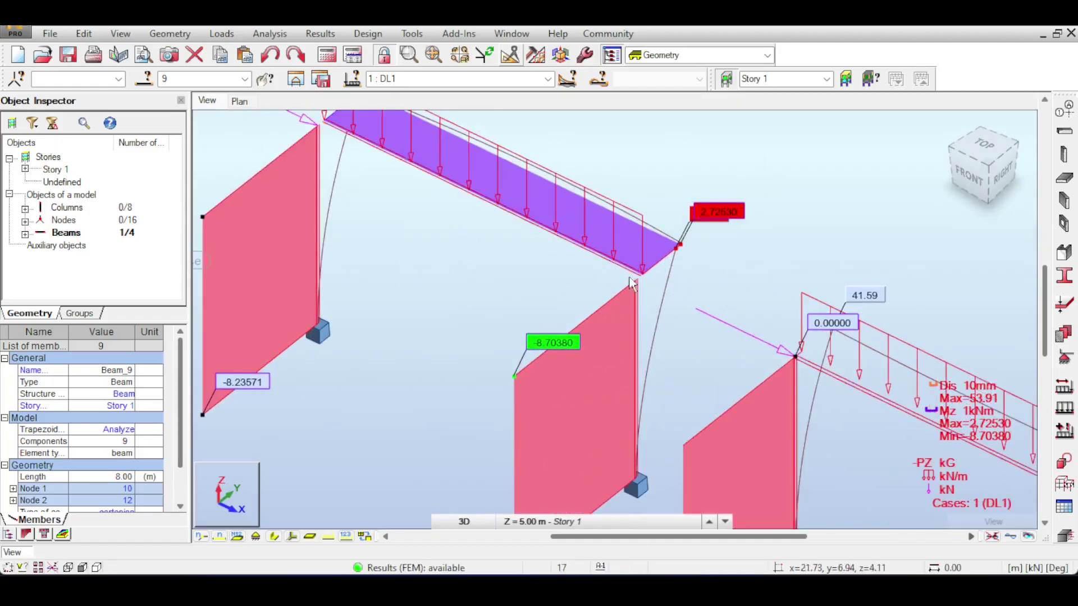
scroll(650, 278, down, 1)
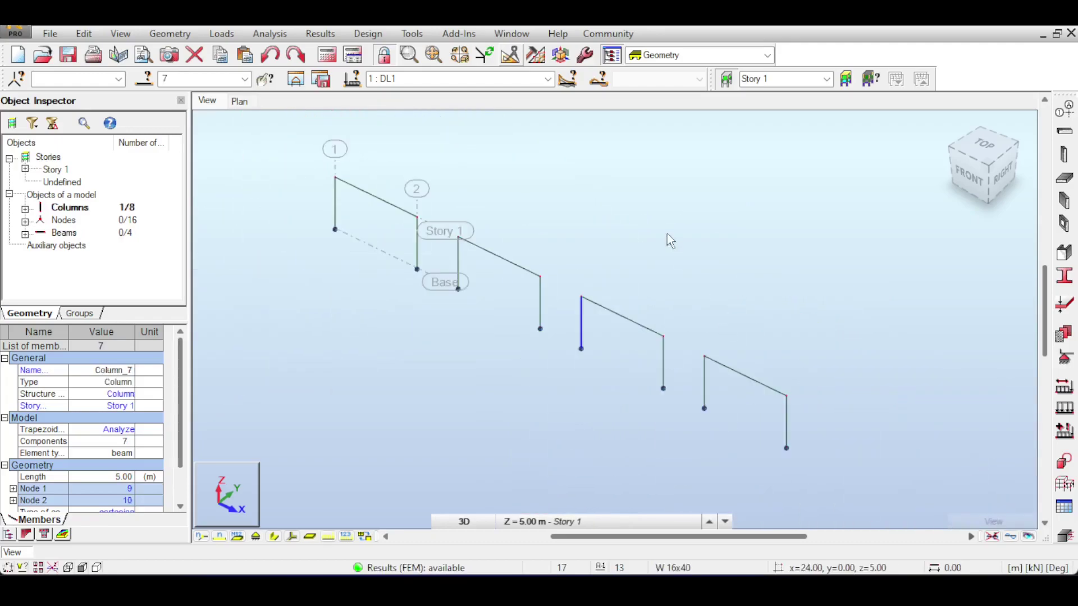
Copy the last frame's beam and its end nodes by a translation vector of 0,0.2,0 m with Drag enabled
right_click(575, 227)
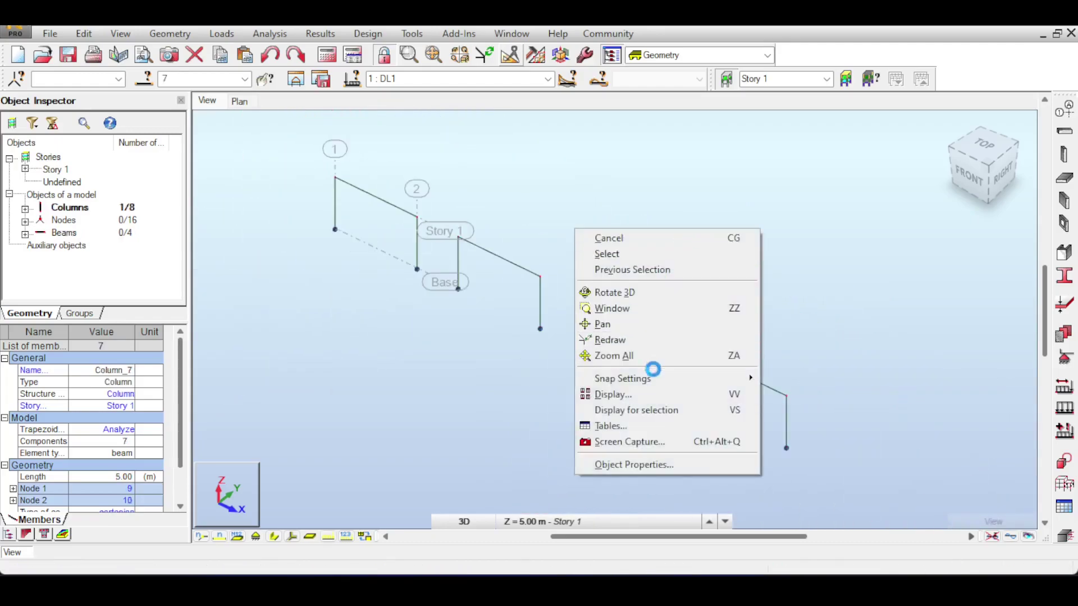
click(661, 390)
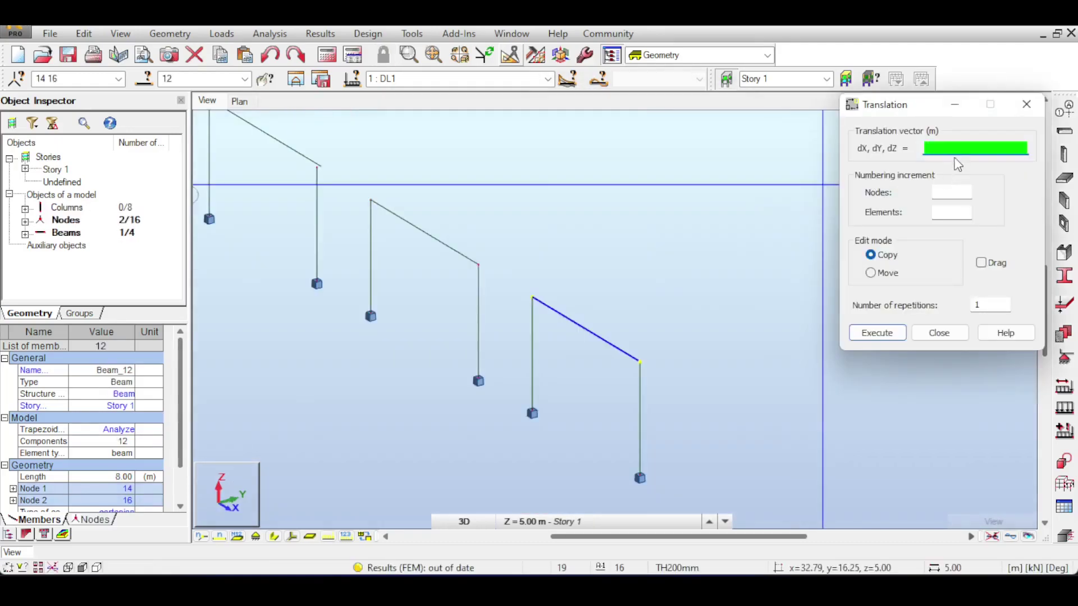
click(981, 264)
click(957, 151)
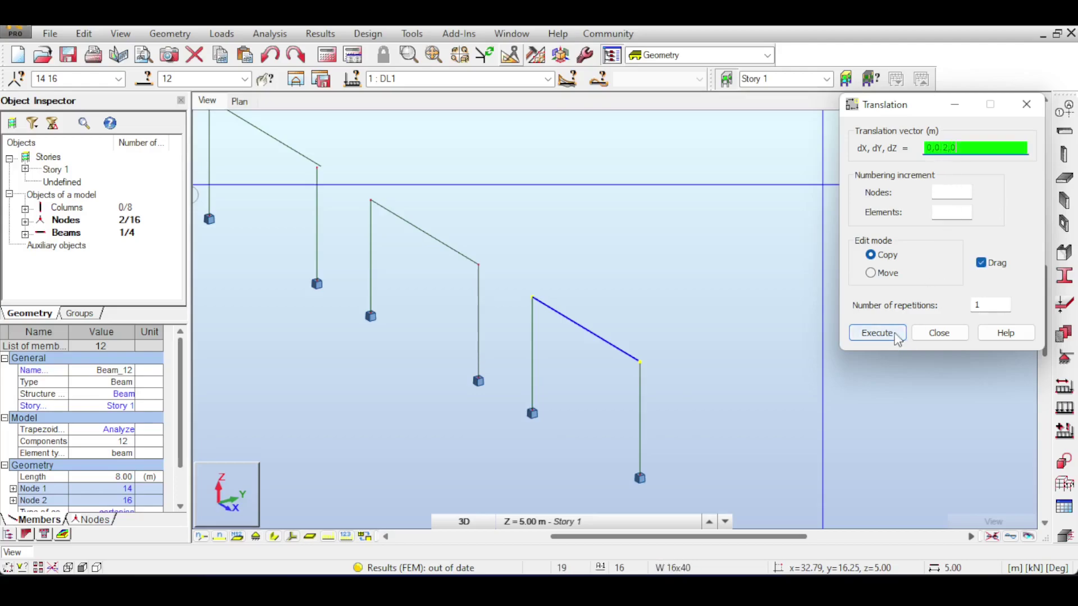
click(876, 332)
scroll(680, 345, up, 5)
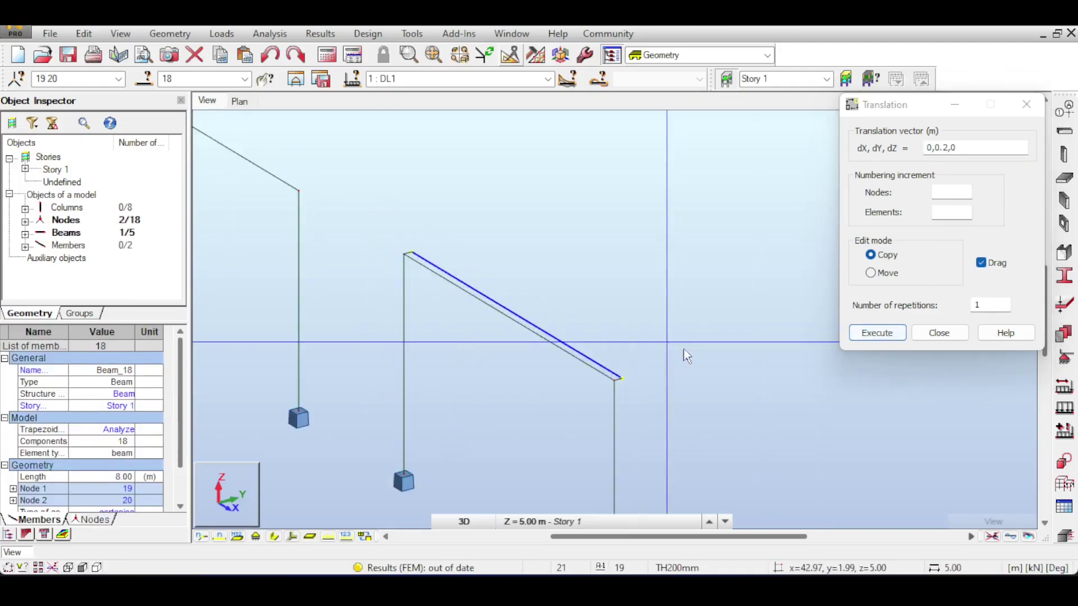
click(938, 332)
Delete the last frame's original beam that runs directly between the column tops
scroll(590, 370, up, 5)
click(554, 352)
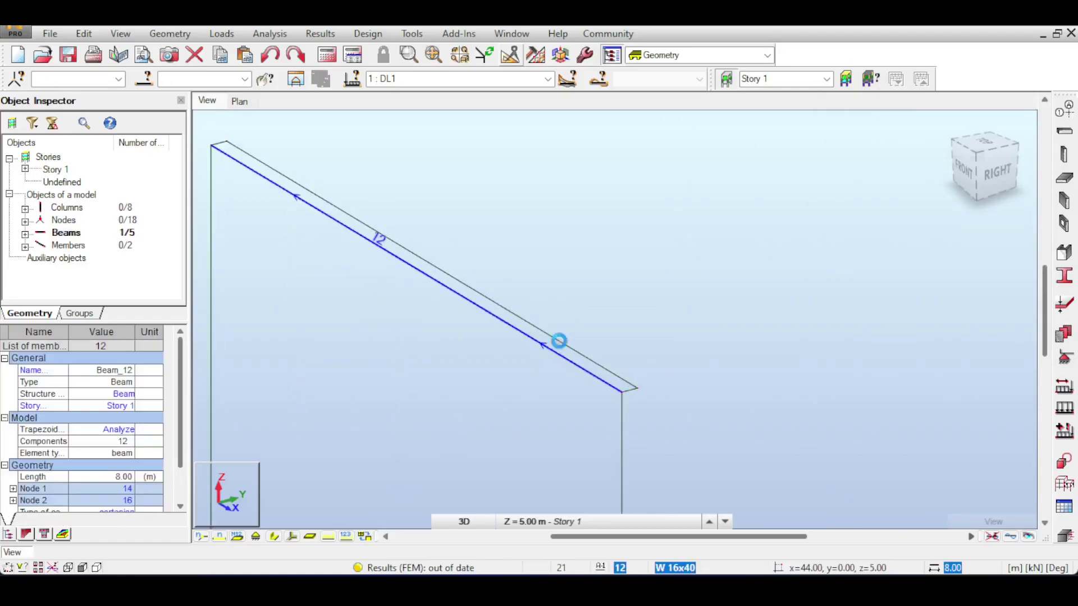
key(Delete)
Remove the duplicate horizontal nodal load at the start of the last frame's copied beam
scroll(557, 351, down, 2)
middle_drag(303, 260, 490, 338)
scroll(490, 339, down, 4)
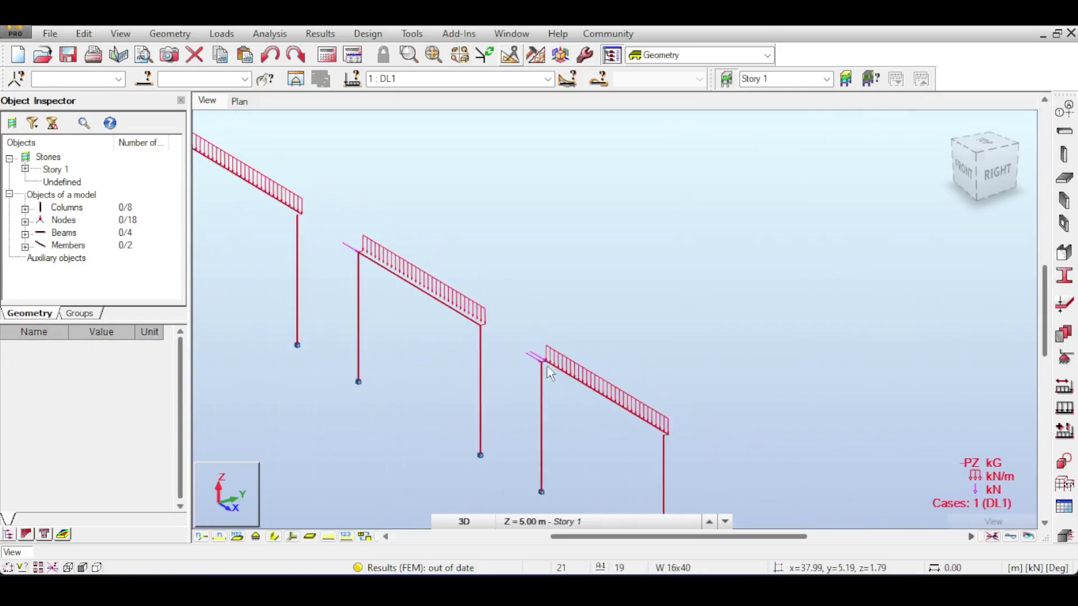
scroll(536, 362, up, 2)
scroll(403, 294, down, 5)
scroll(404, 294, up, 4)
scroll(599, 301, up, 6)
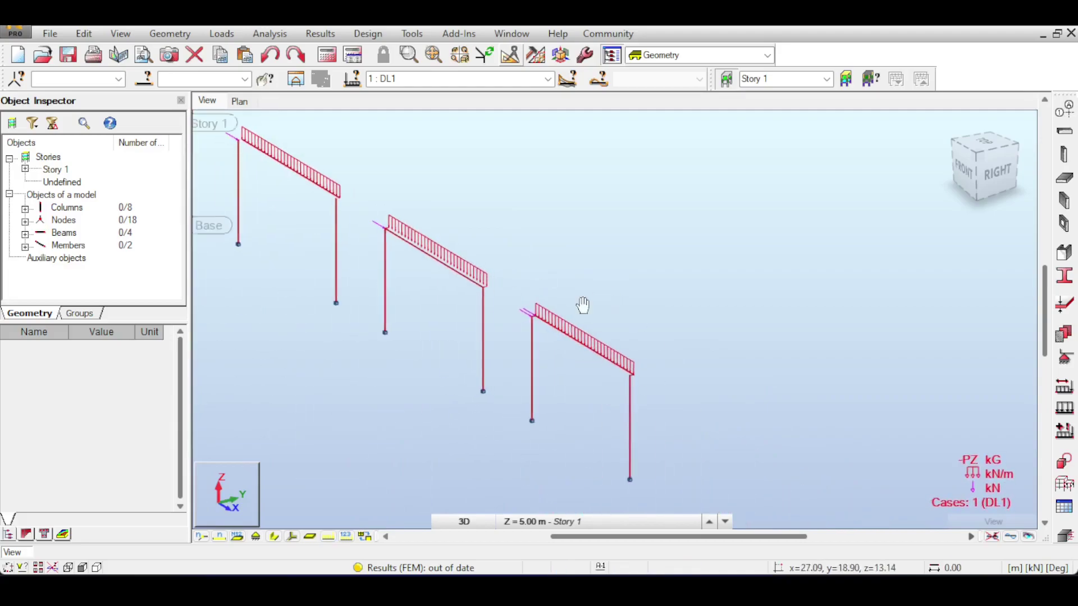
right_click(521, 301)
click(517, 366)
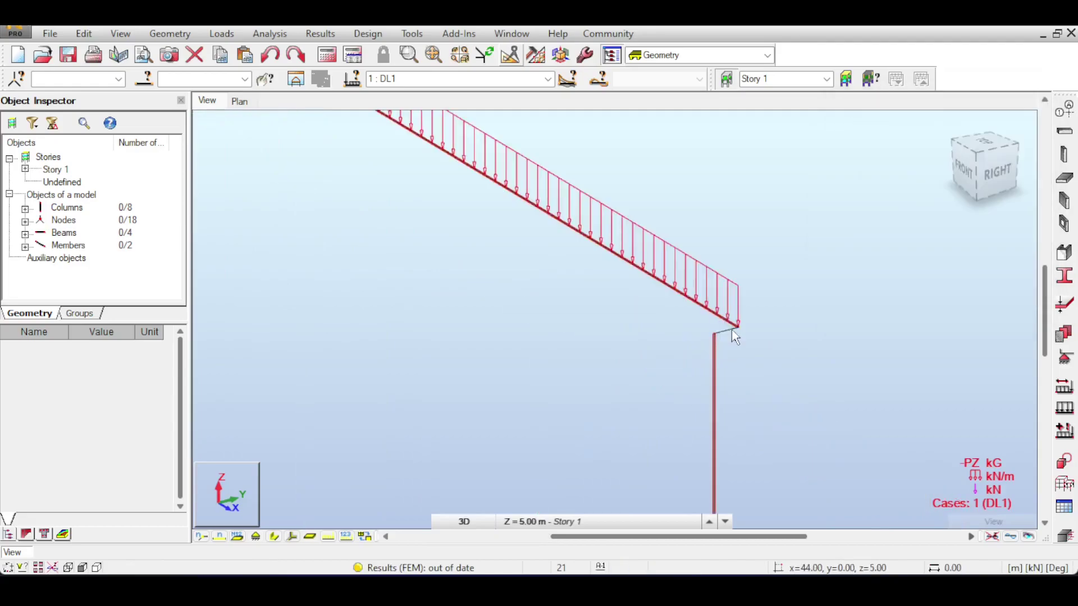
Run the structural calculations for the modified frames and dismiss the calculation messages
scroll(735, 336, down, 5)
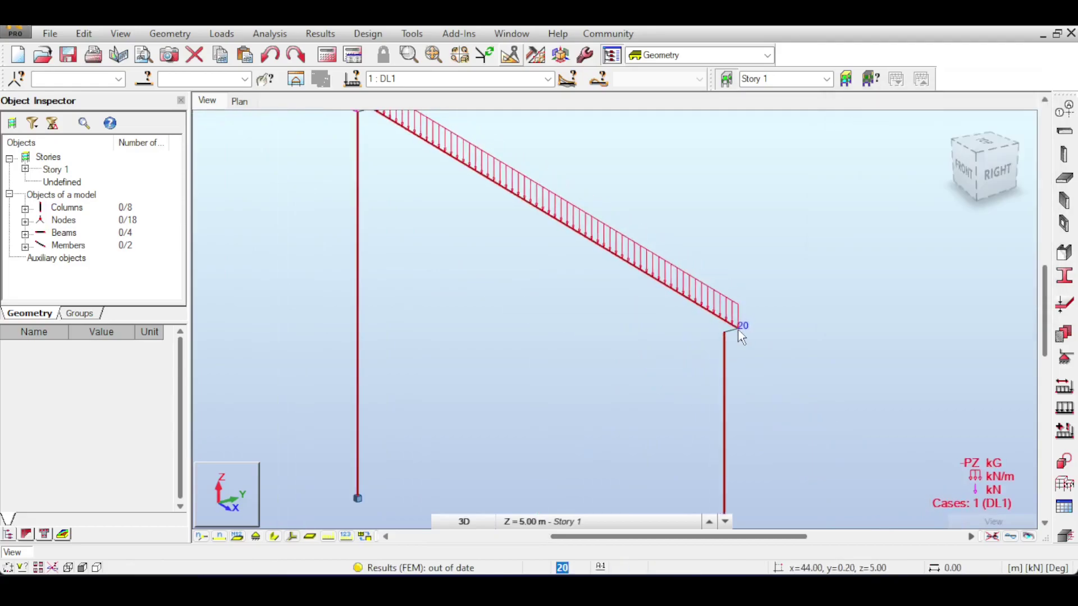
scroll(294, 515, down, 4)
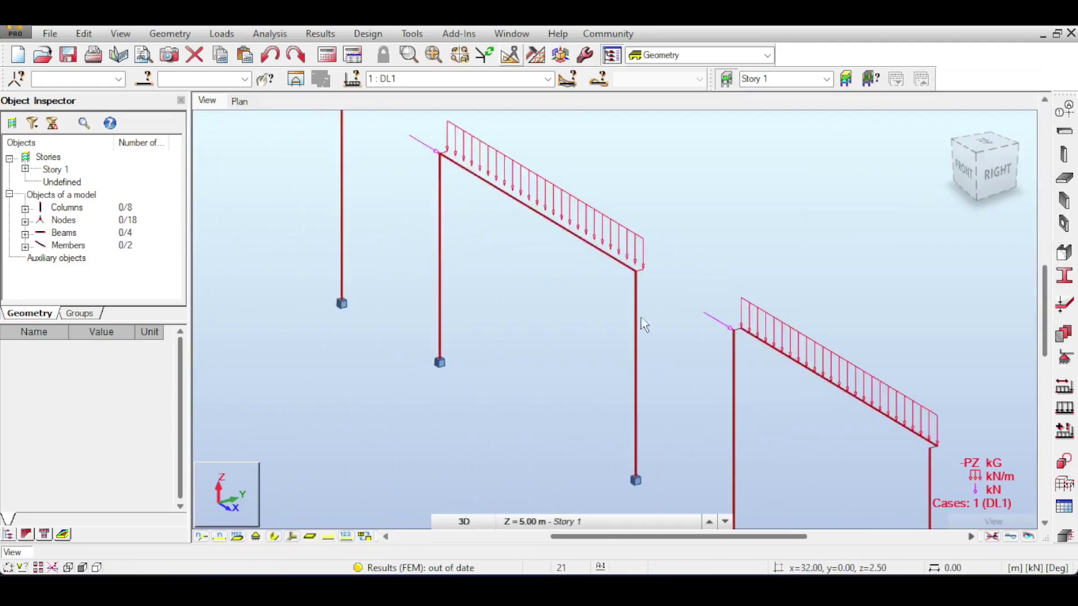
click(327, 54)
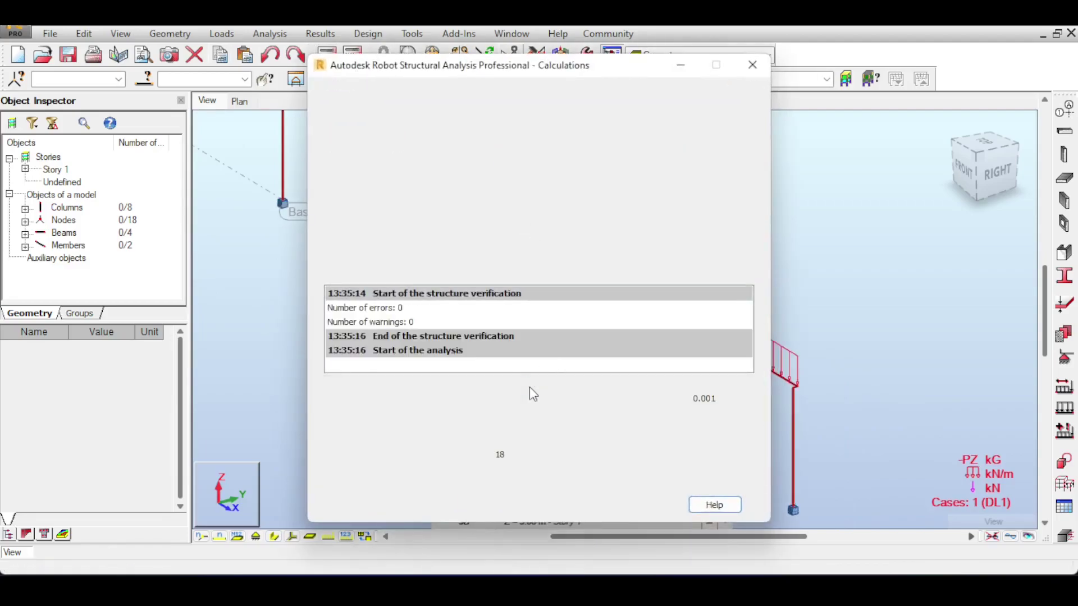
click(558, 353)
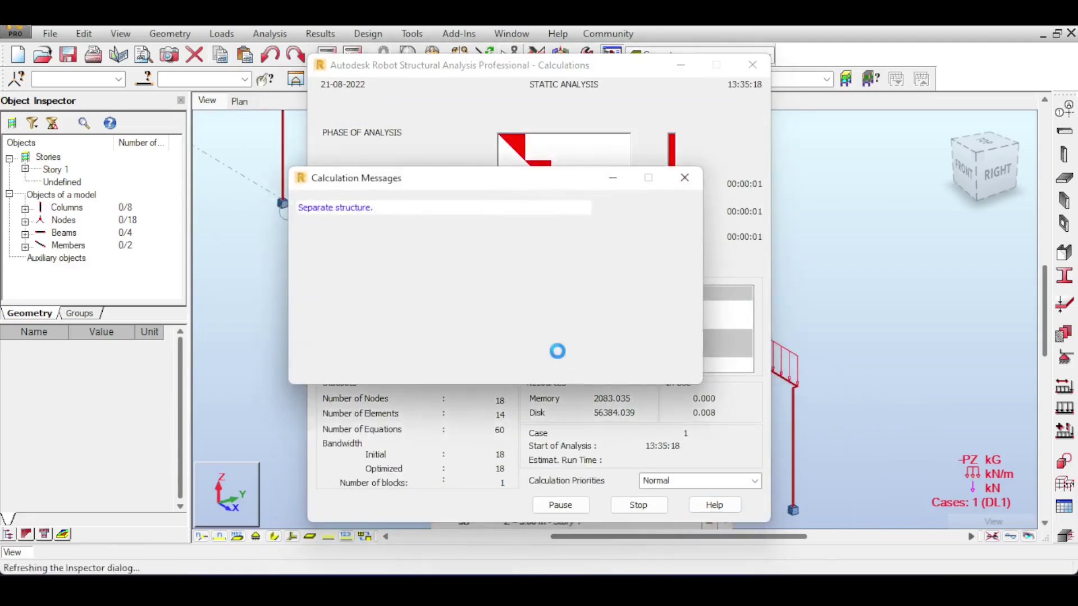
click(684, 178)
Display the deformed shape of the frames and compare their out-of-plane deformation from the right side
scroll(658, 227, down, 3)
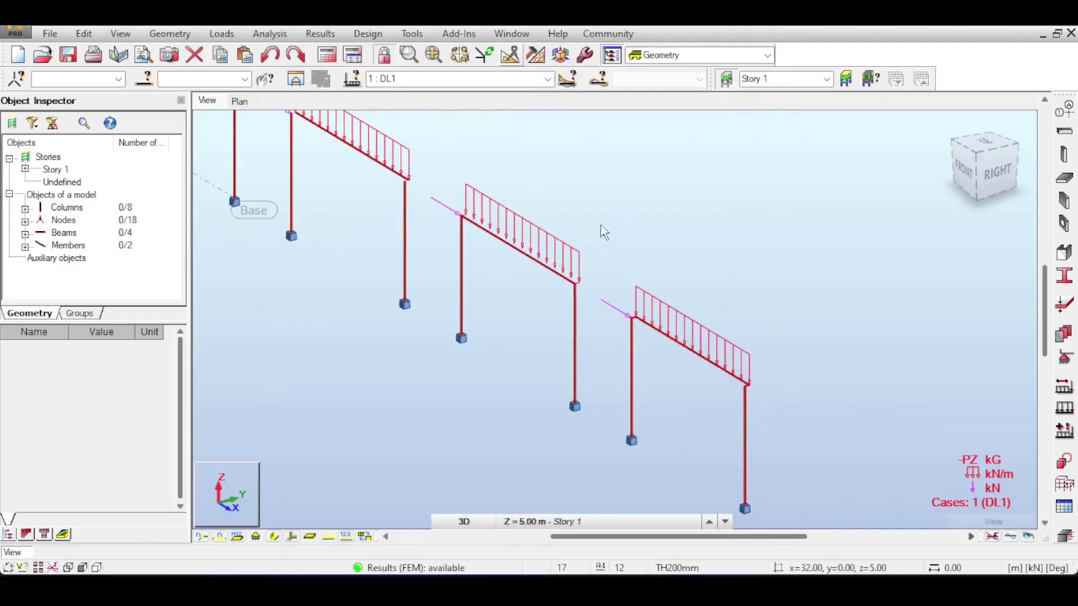
click(1010, 537)
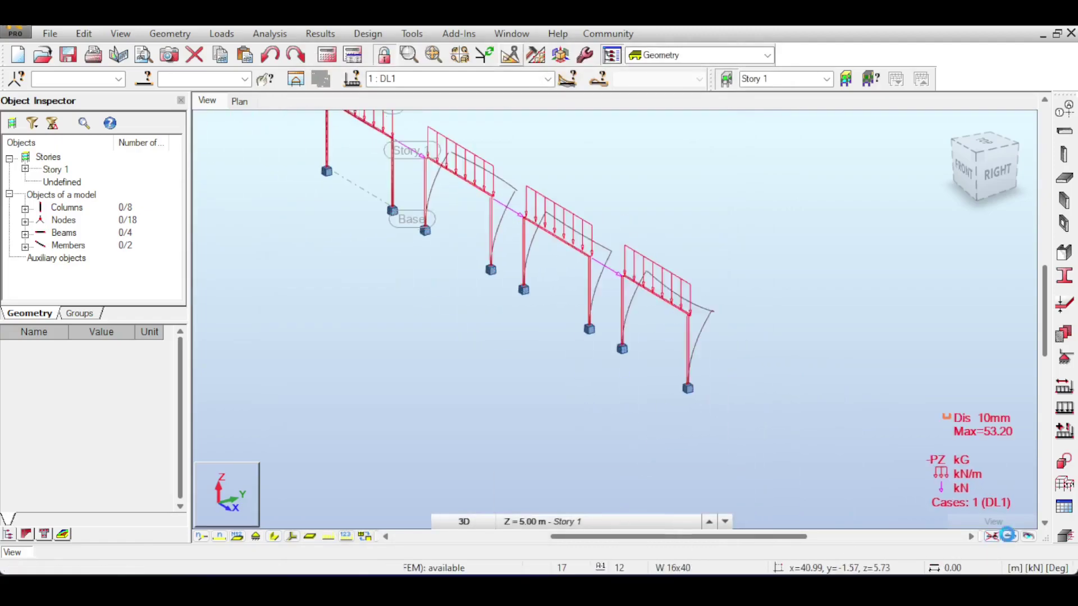
click(988, 154)
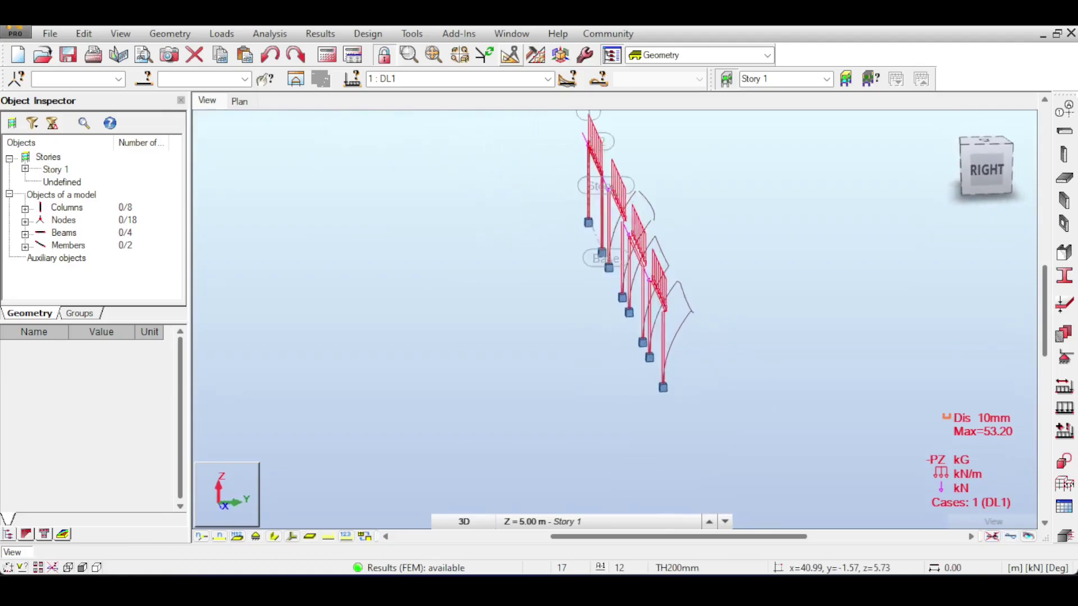
scroll(653, 268, up, 4)
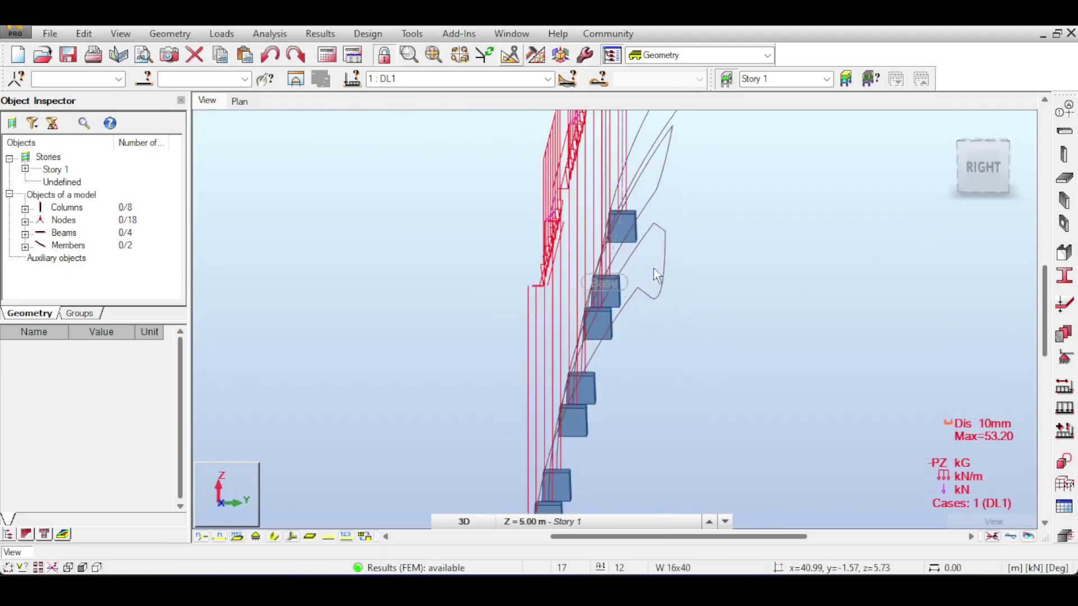
middle_drag(699, 200, 663, 365)
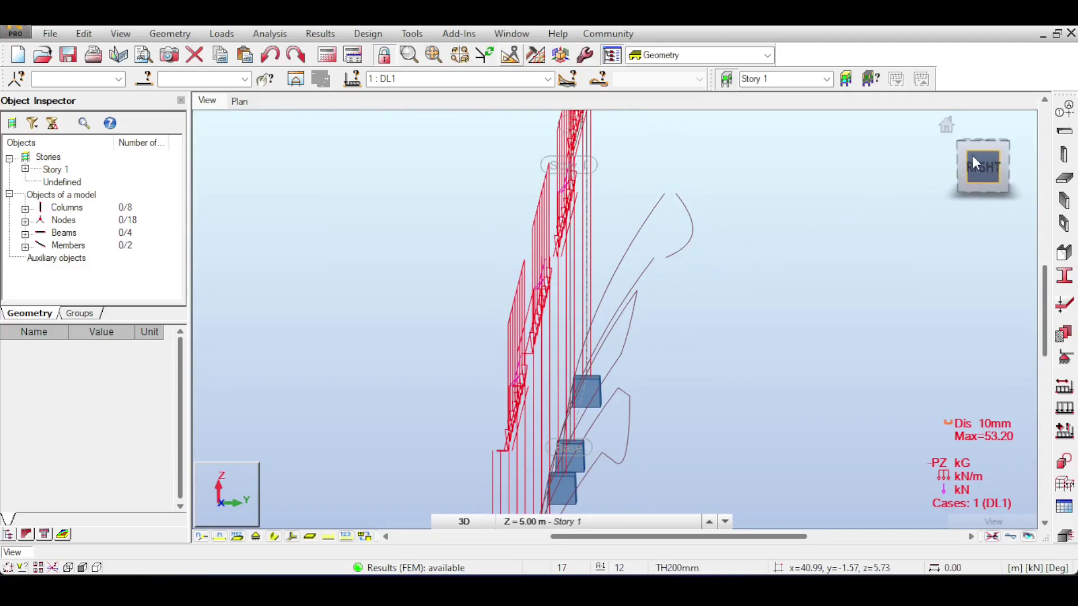
Compare the deformed beams of the last three frames from the front and from above
click(960, 163)
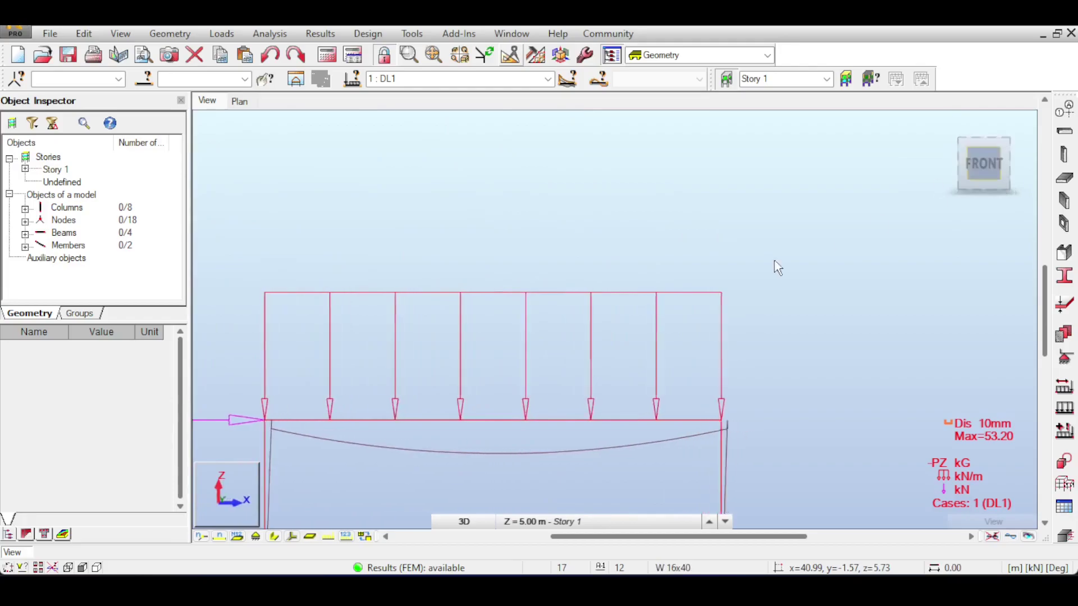
scroll(730, 251, down, 5)
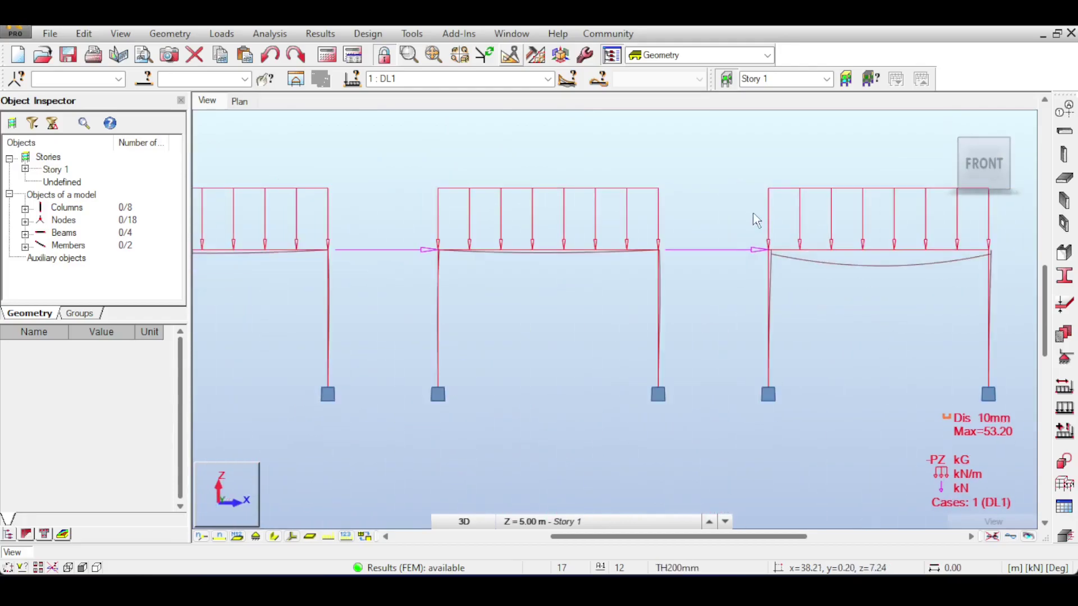
click(986, 146)
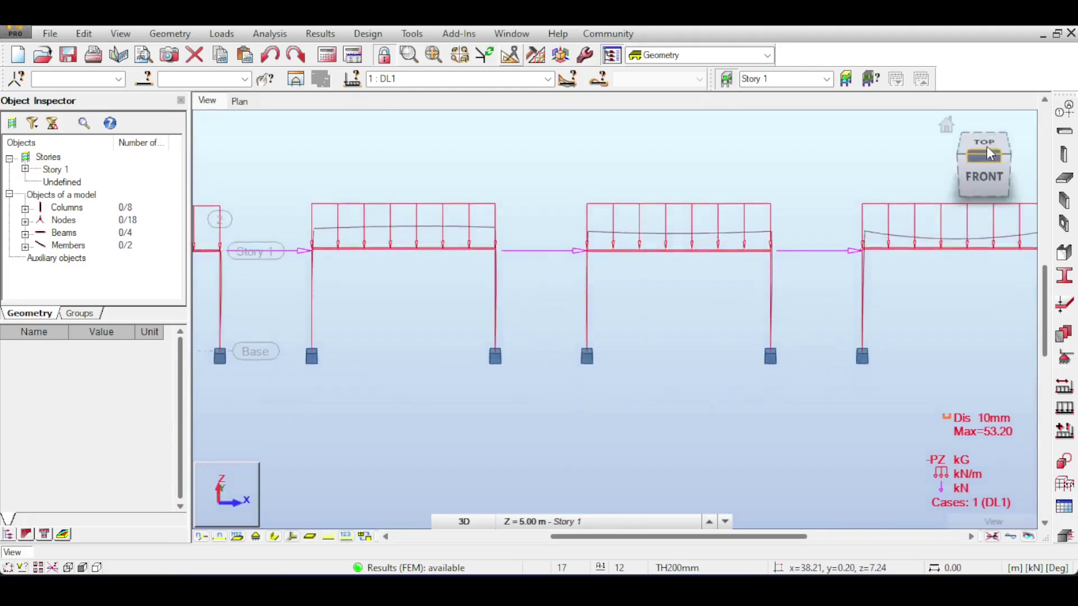
click(983, 147)
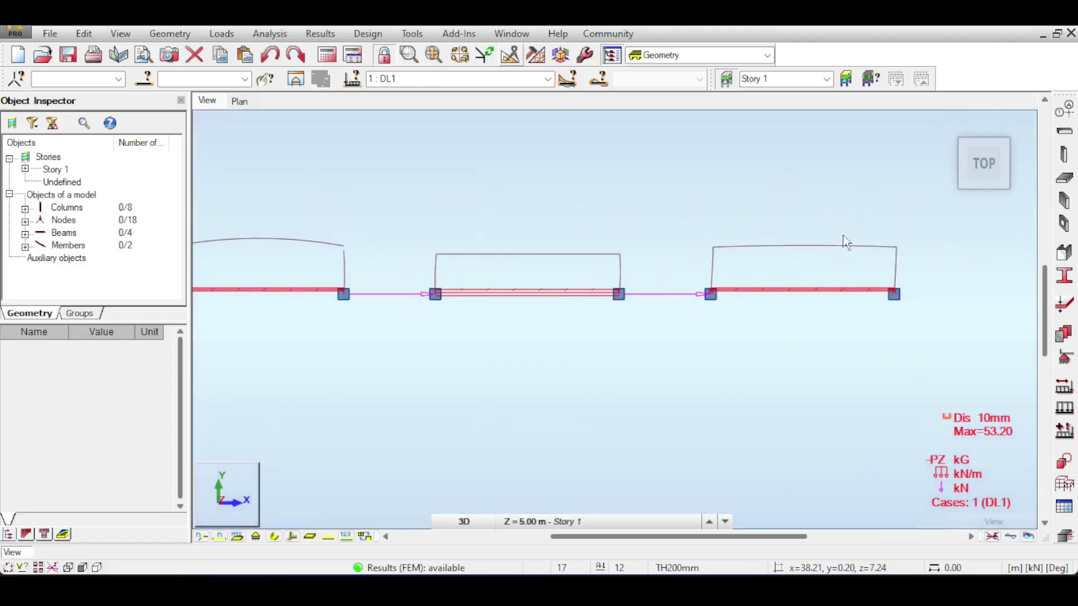
Examine the deformed shapes of the last three frames in a 3D view
drag(948, 123, 832, 304)
scroll(832, 304, up, 3)
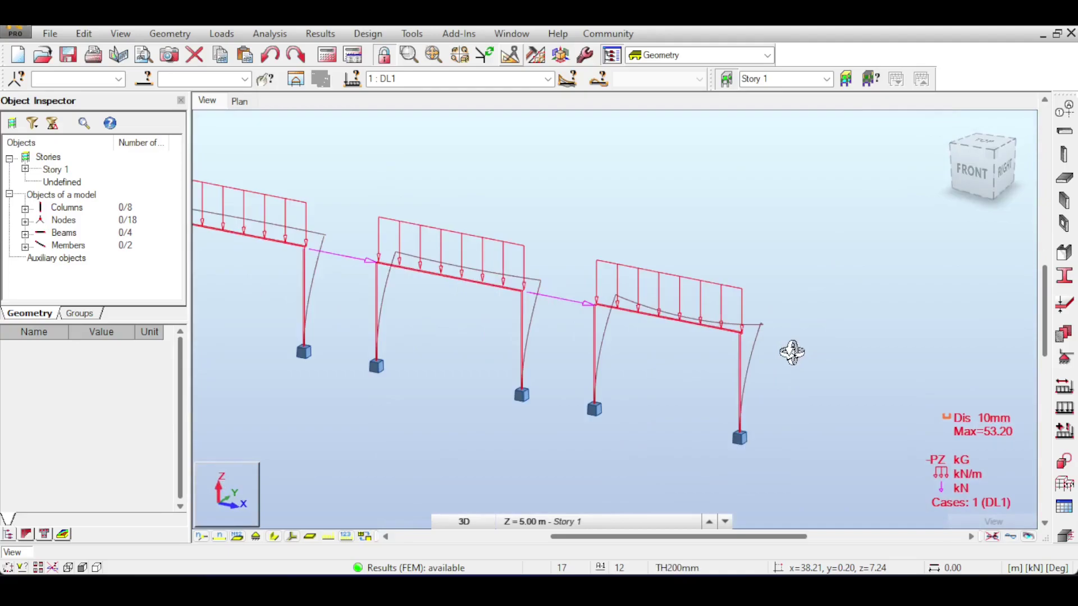
scroll(617, 216, down, 1)
scroll(679, 264, up, 3)
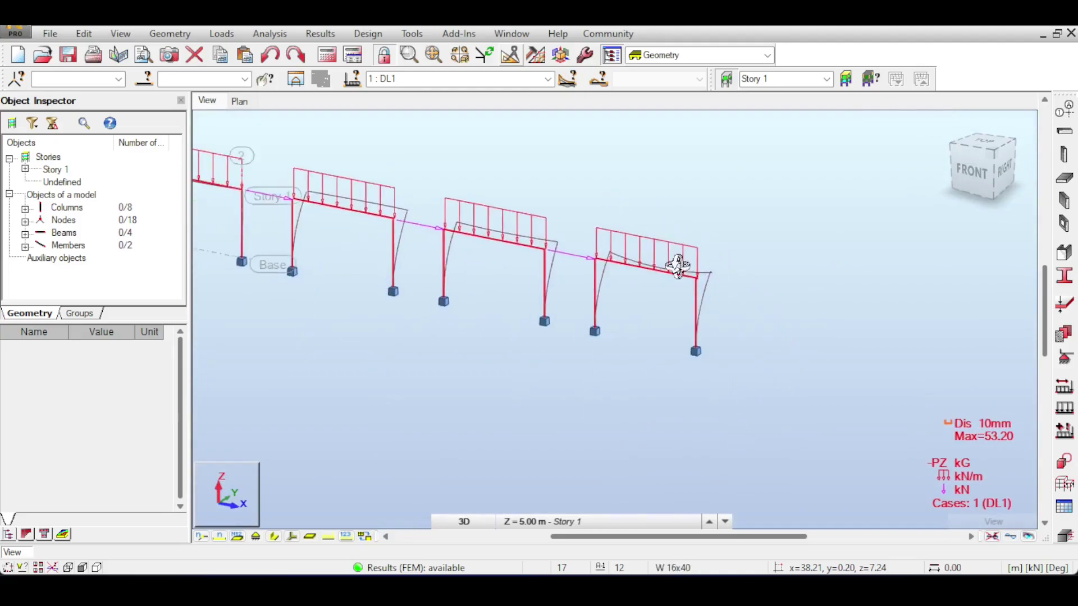
Examine the beam-to-column connection of the last frame up close
scroll(719, 275, up, 4)
scroll(711, 293, down, 2)
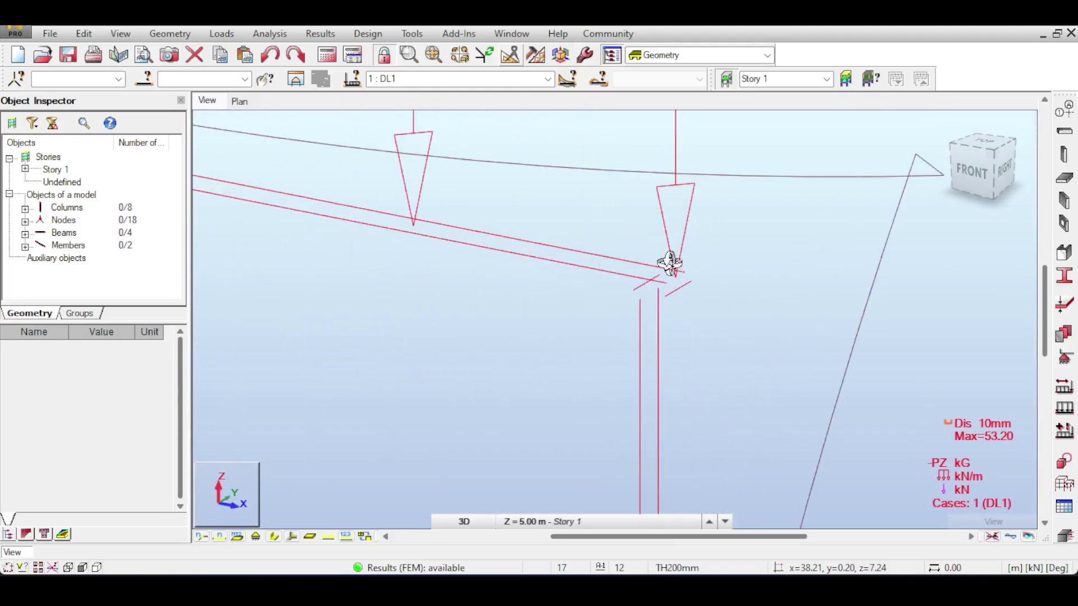
scroll(719, 275, down, 3)
scroll(584, 213, down, 5)
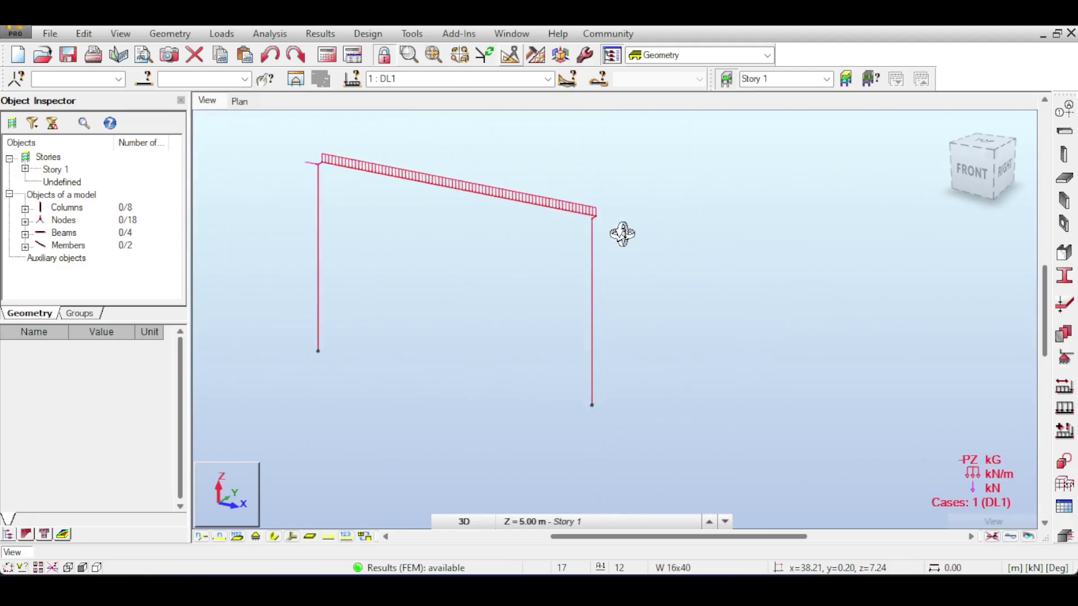
click(331, 538)
click(331, 538)
Compare the beam end of the offset-beam frame with the neighbouring eccentrically loaded frame in a close 3D view
drag(409, 192, 425, 227)
shift+middle_drag(573, 214, 686, 318)
scroll(646, 263, up, 5)
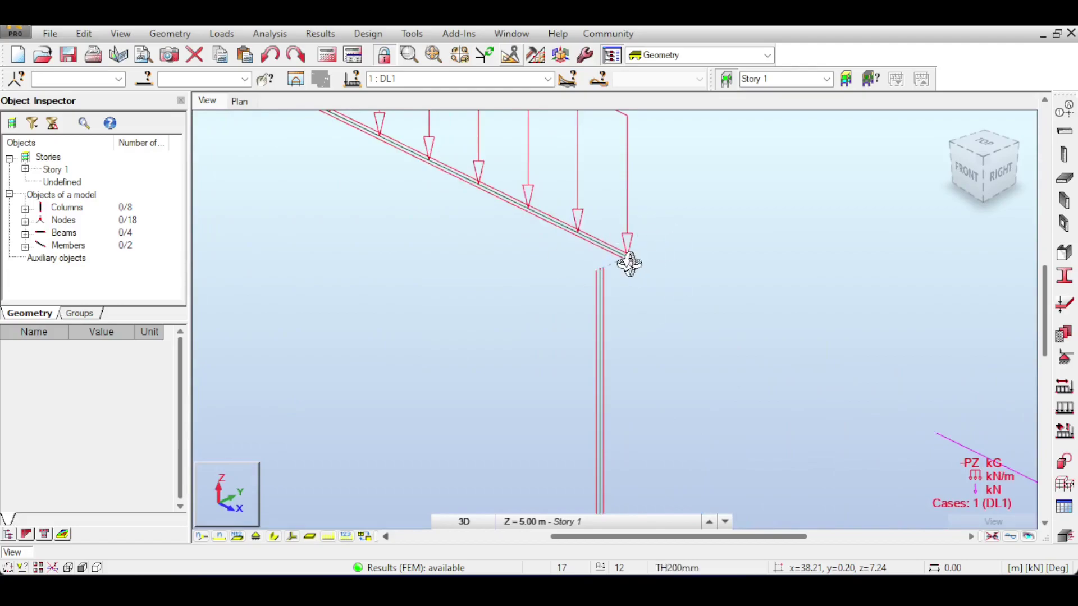
scroll(636, 264, down, 6)
scroll(751, 279, up, 2)
scroll(674, 339, down, 1)
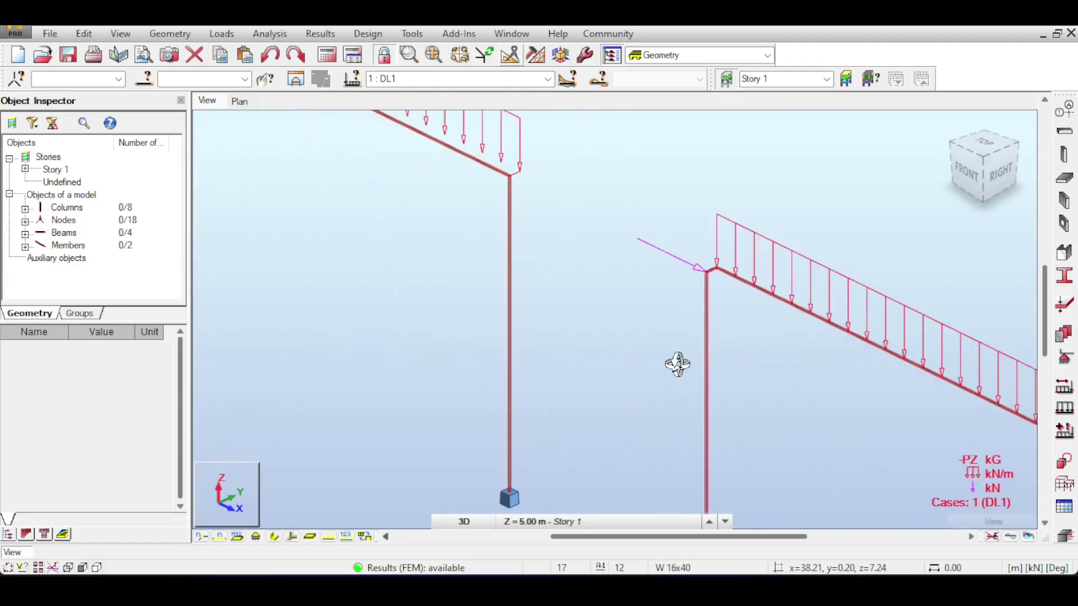
scroll(599, 240, down, 3)
scroll(618, 250, up, 4)
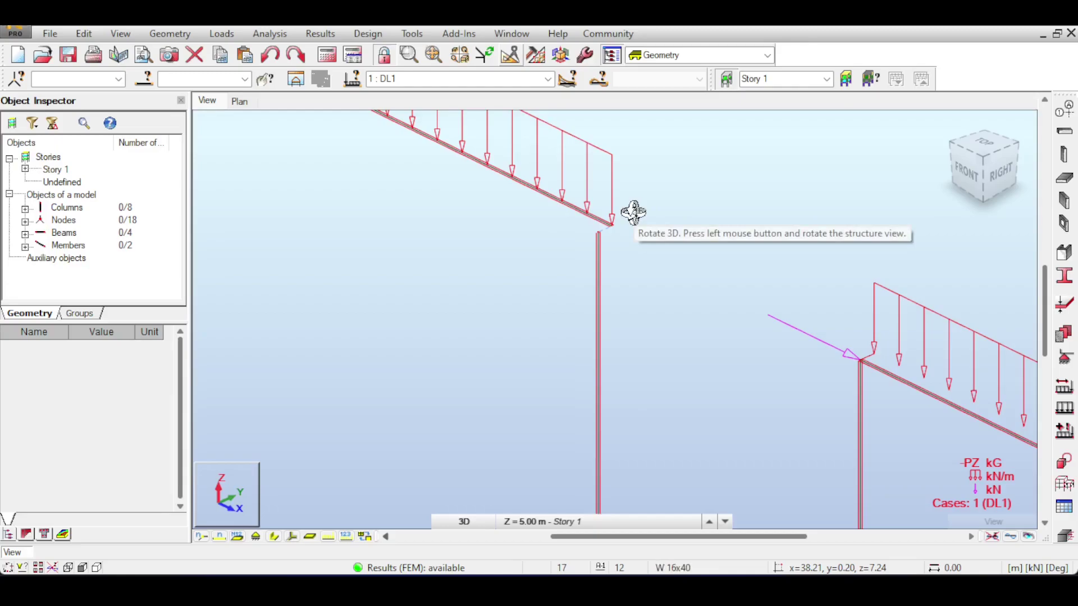
scroll(633, 212, down, 5)
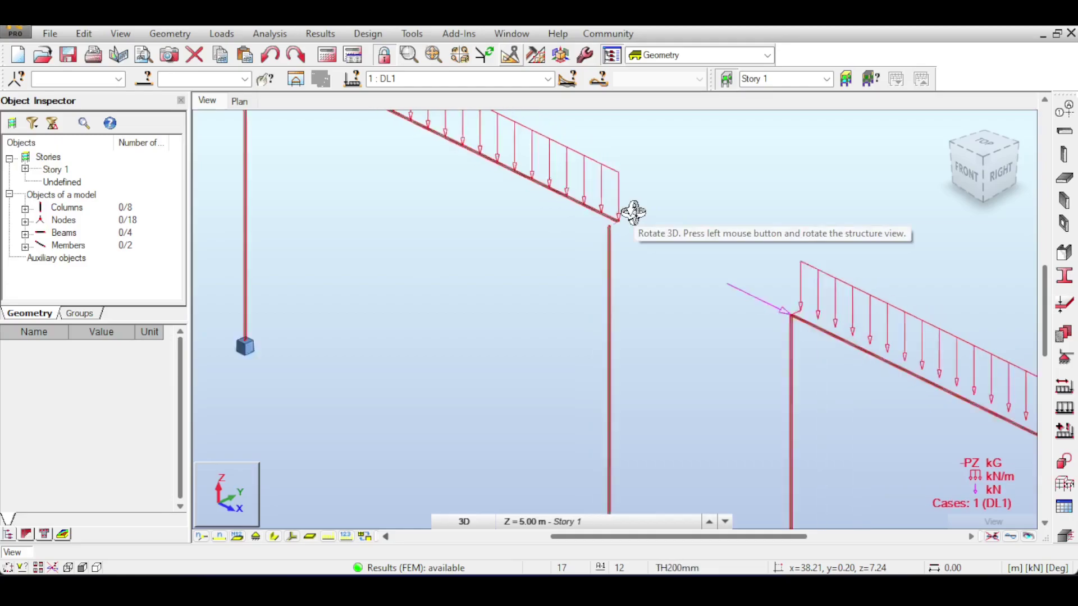
scroll(510, 181, down, 3)
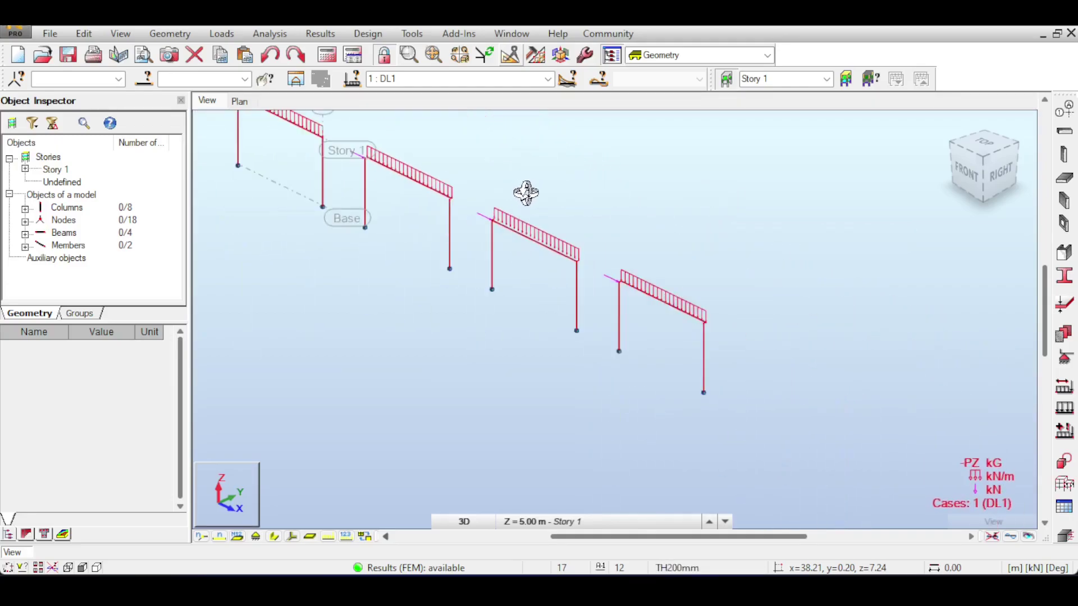
scroll(443, 192, up, 5)
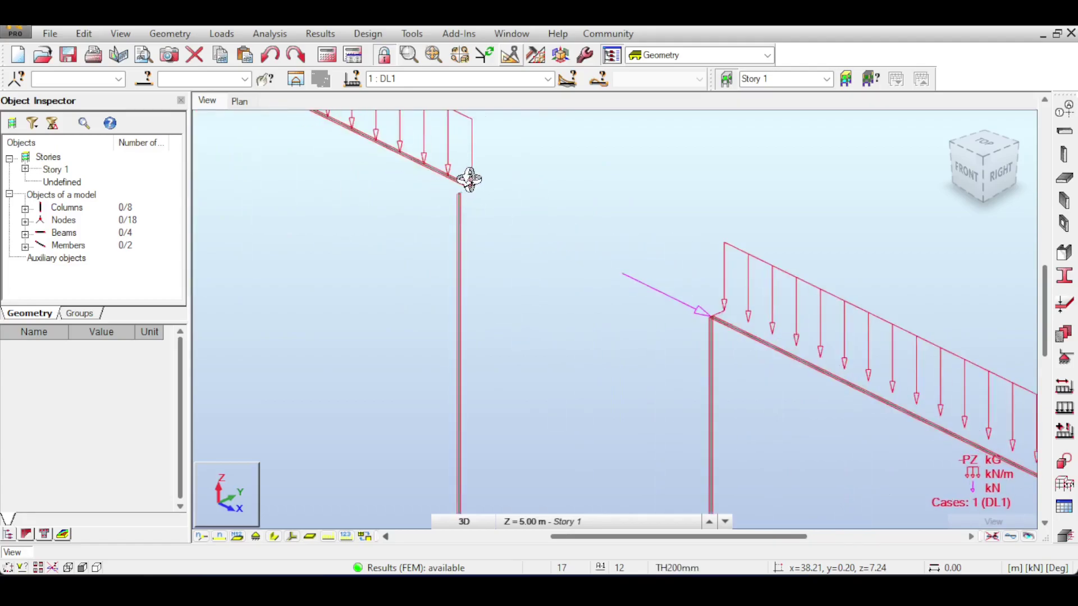
scroll(469, 179, down, 5)
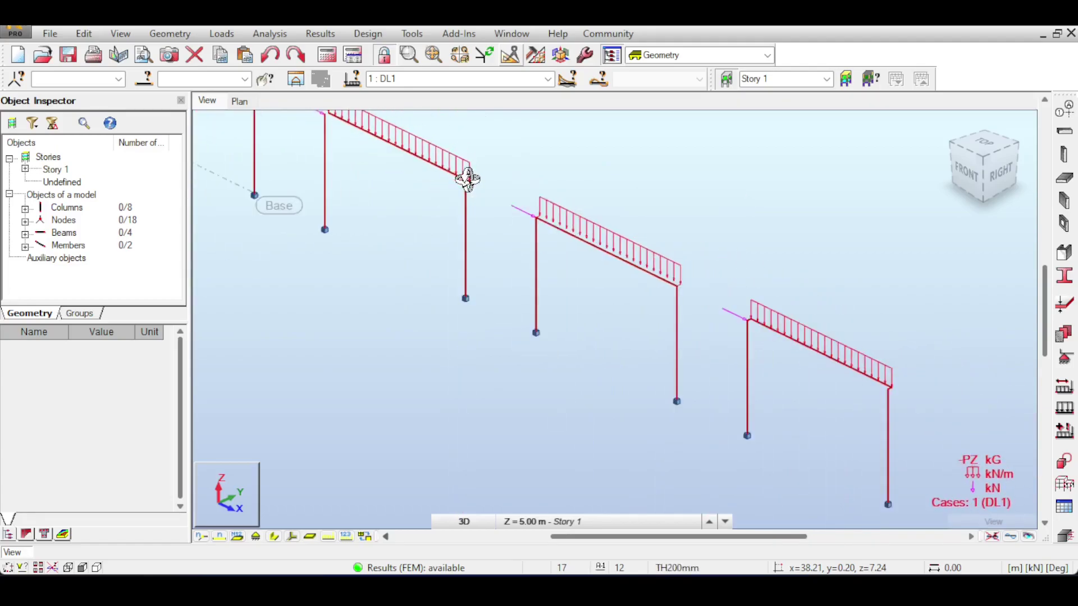
Select the two short link members of the last frame and define a new W 44x335 steel section for them
middle_drag(516, 184, 416, 178)
scroll(613, 323, up, 3)
middle_drag(615, 319, 452, 243)
scroll(815, 390, up, 3)
right_click(815, 390)
click(794, 147)
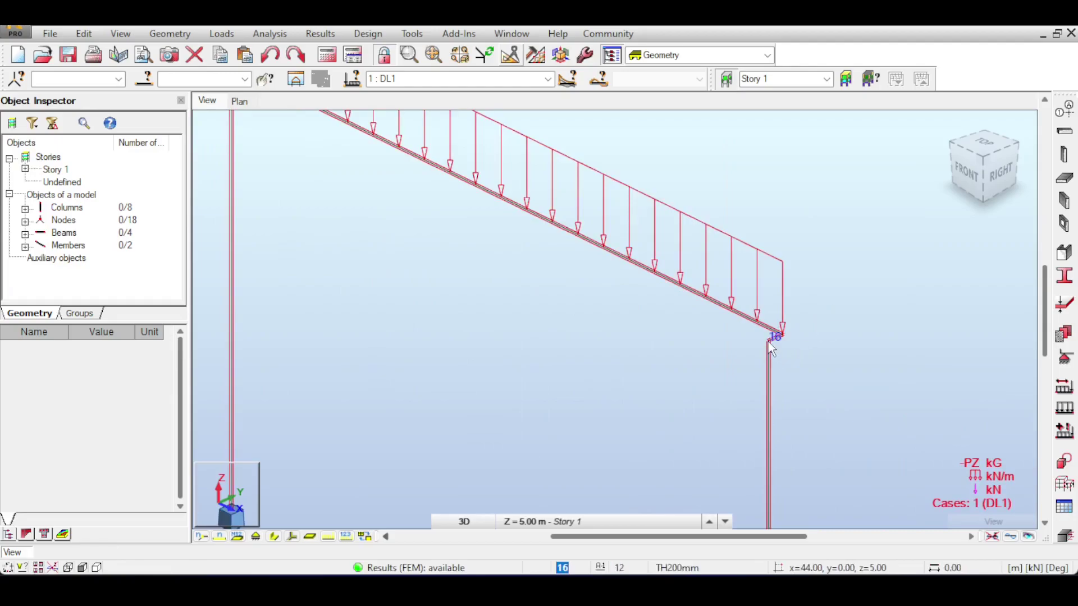
click(780, 346)
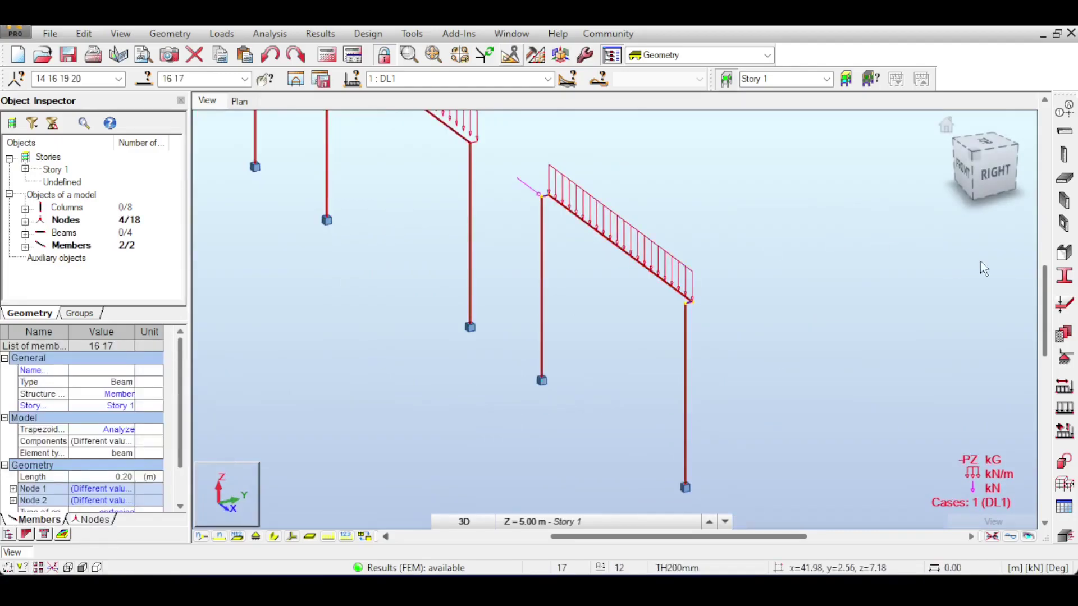
click(1064, 275)
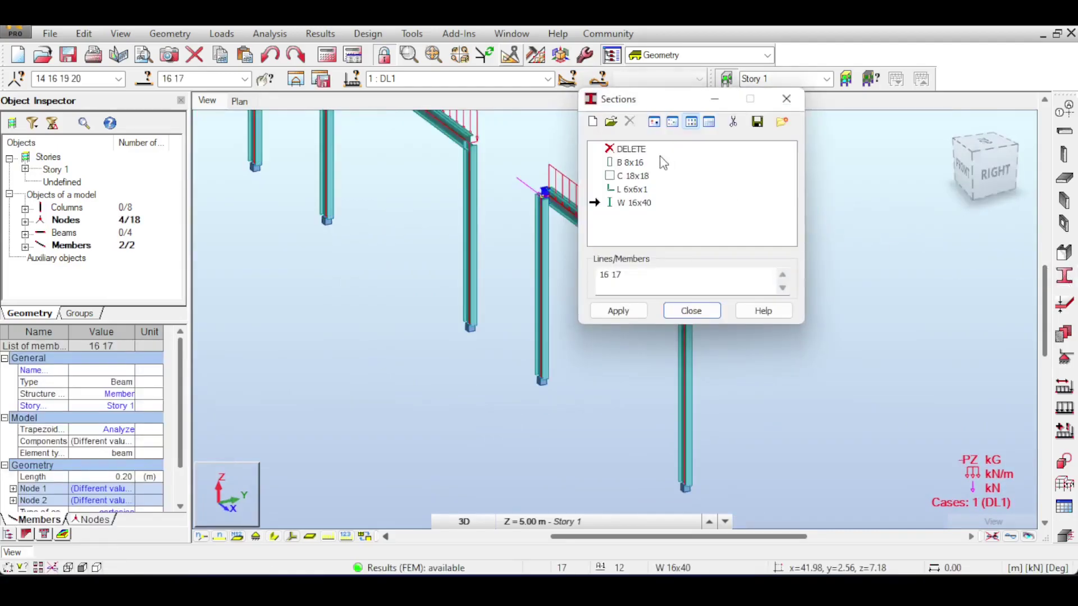
click(592, 122)
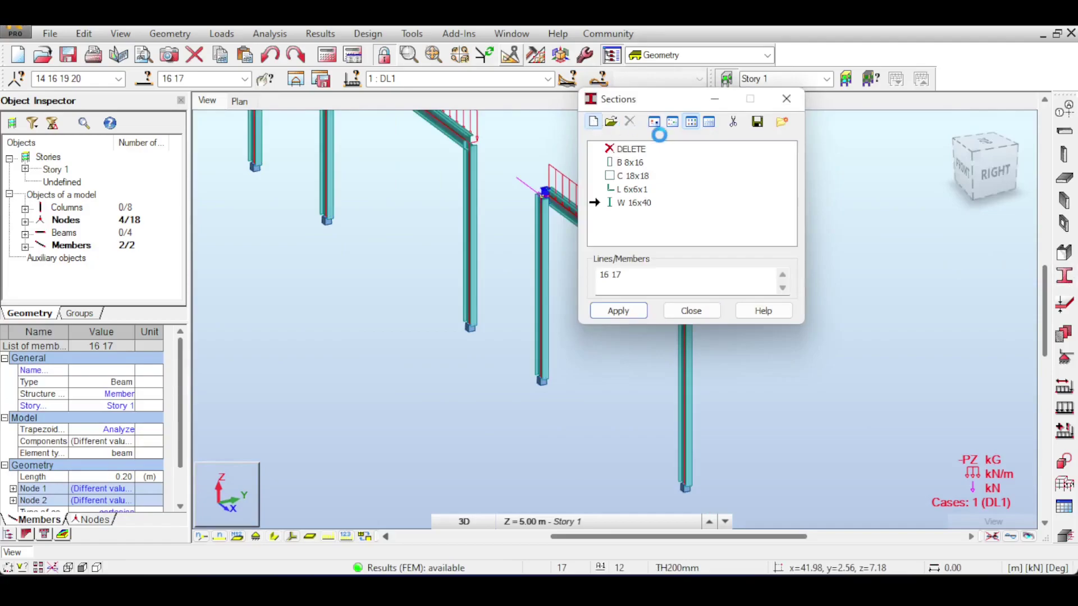
drag(978, 113, 954, 388)
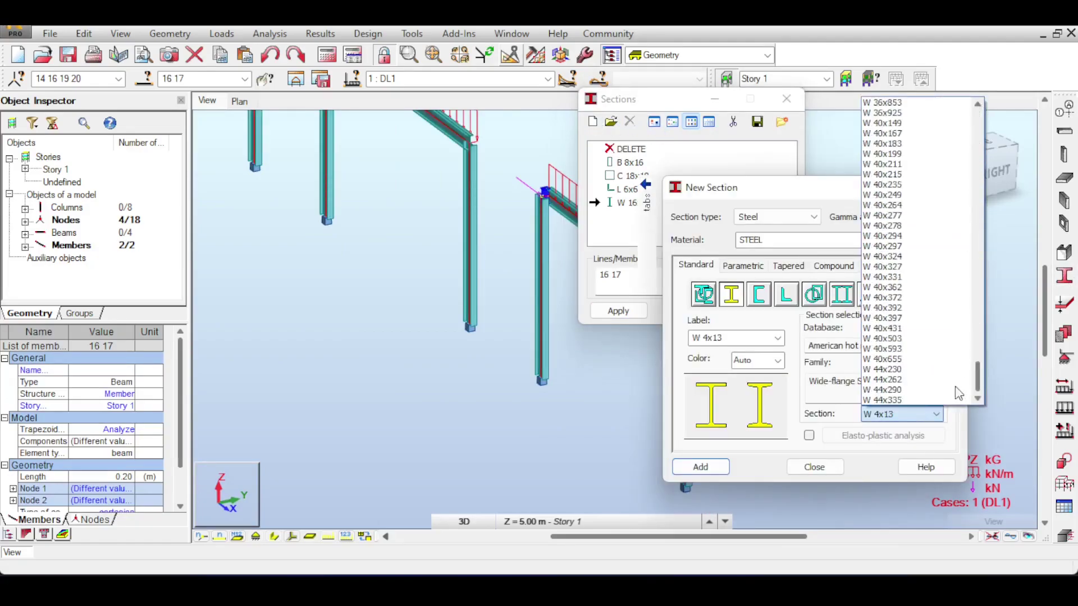
click(959, 399)
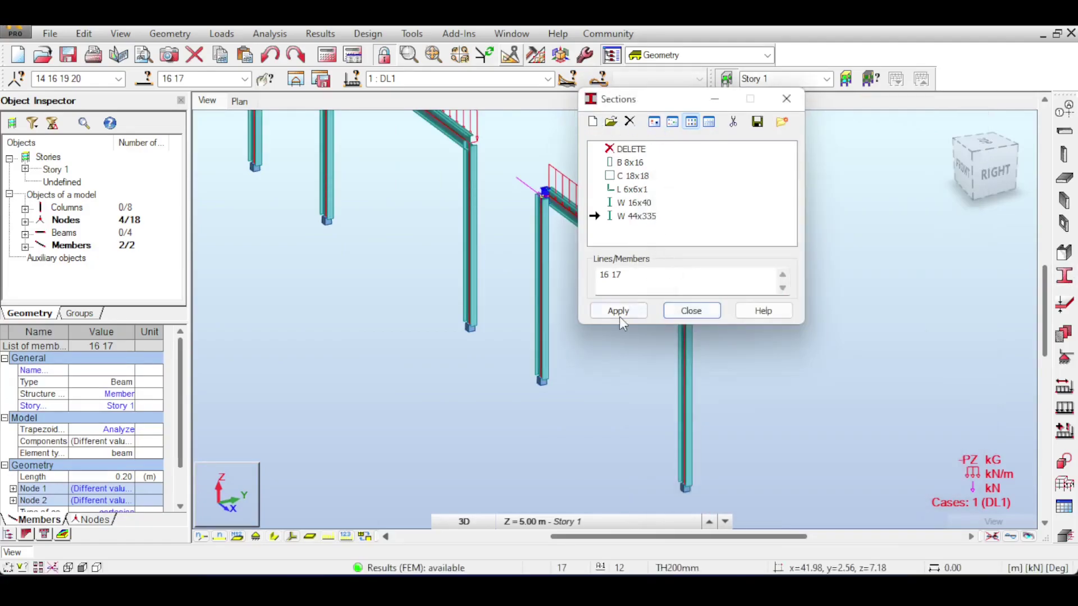
Assign the W 44x335 section to link members 16 and 17 and check the section shapes on the last frame
click(619, 312)
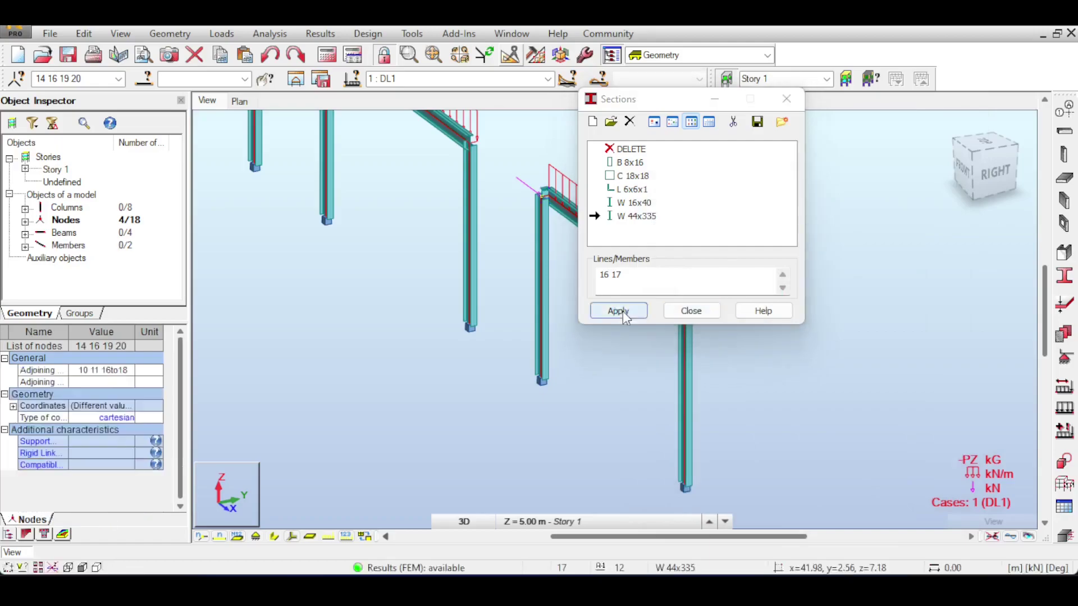
click(601, 334)
scroll(533, 224, up, 6)
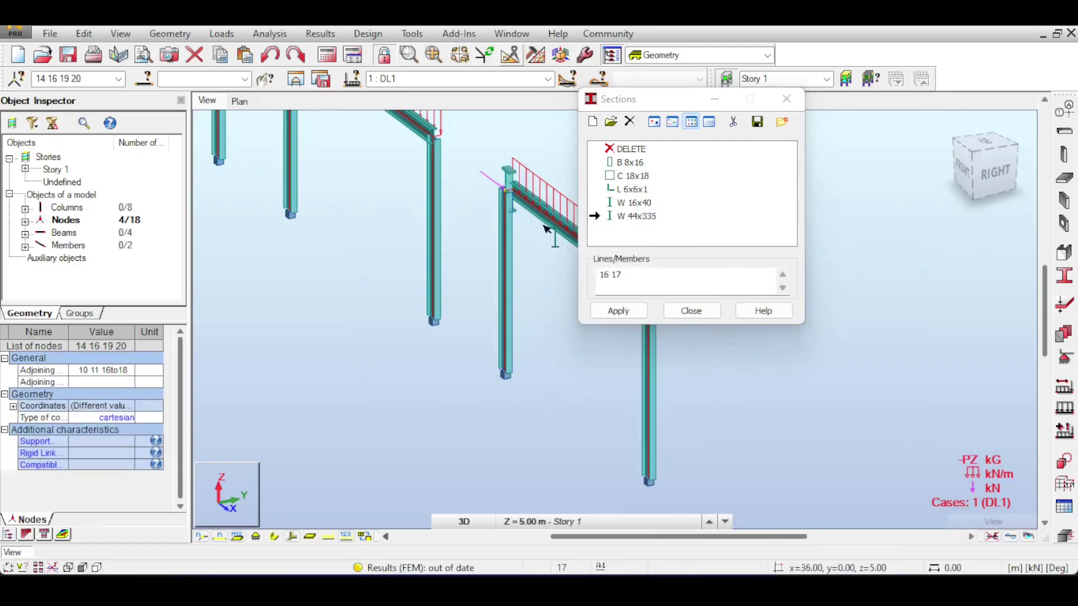
click(708, 313)
scroll(673, 331, down, 3)
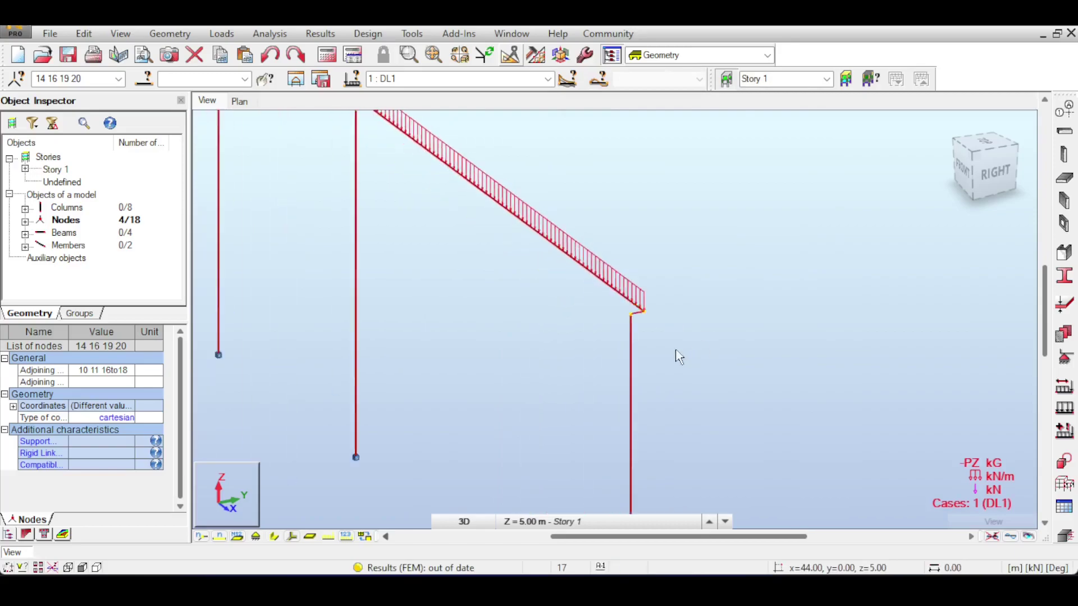
click(273, 537)
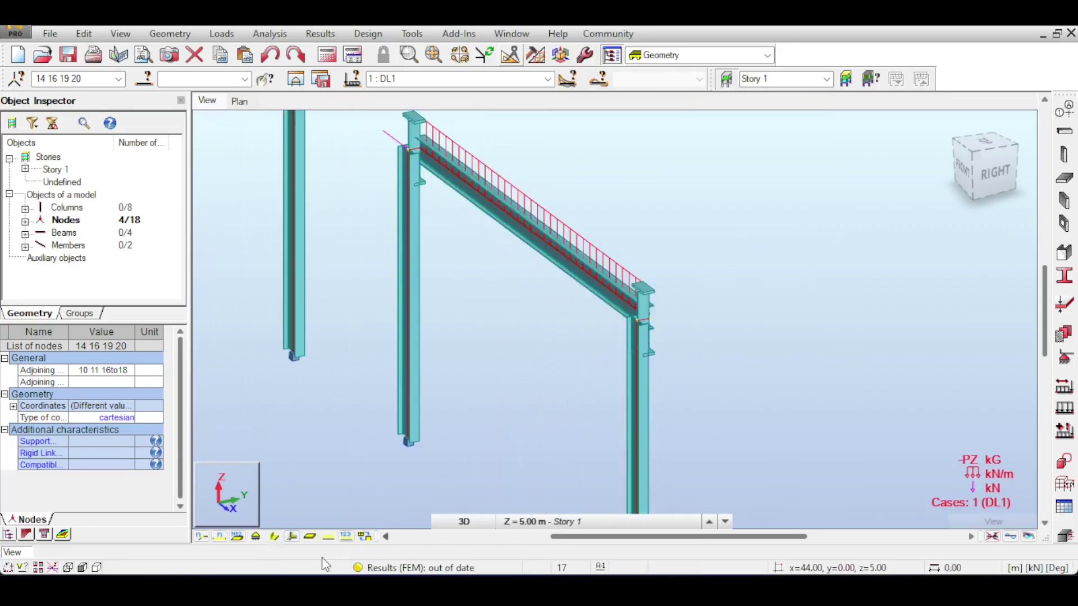
click(273, 537)
Run the structural calculations again with the heavier link section
scroll(362, 253, down, 3)
middle_drag(316, 197, 429, 268)
scroll(426, 266, down, 3)
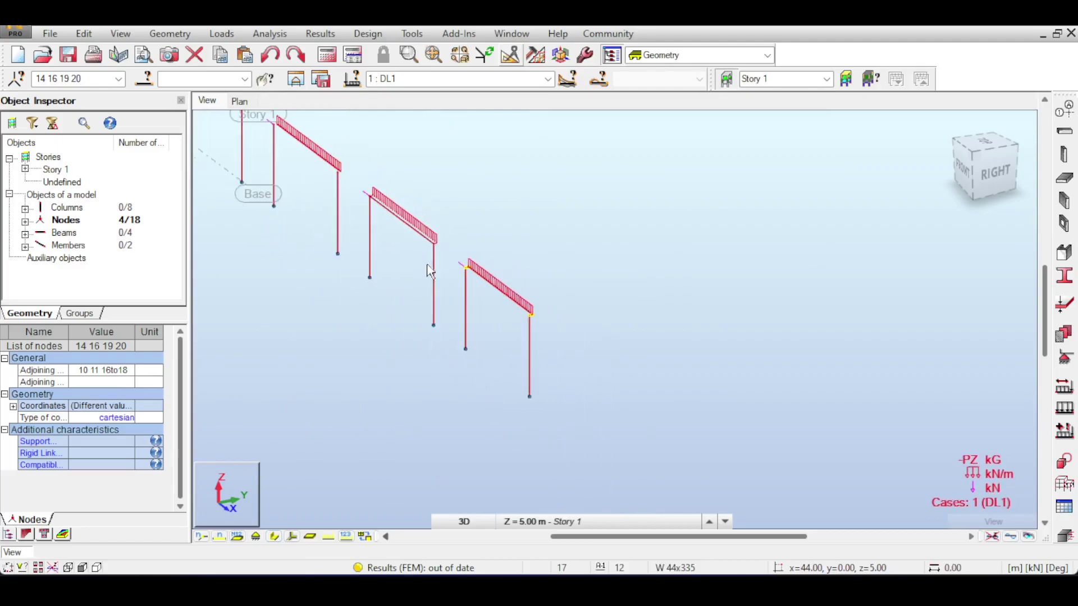
middle_drag(372, 170, 439, 230)
click(326, 54)
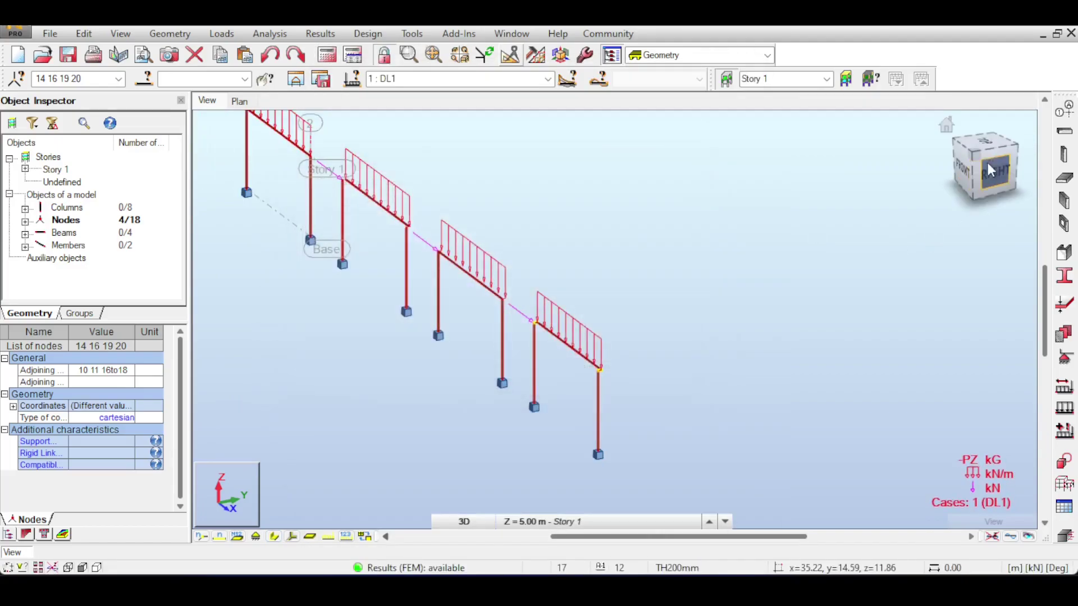
Display the Mz moment diagrams on the members of all frames
click(973, 157)
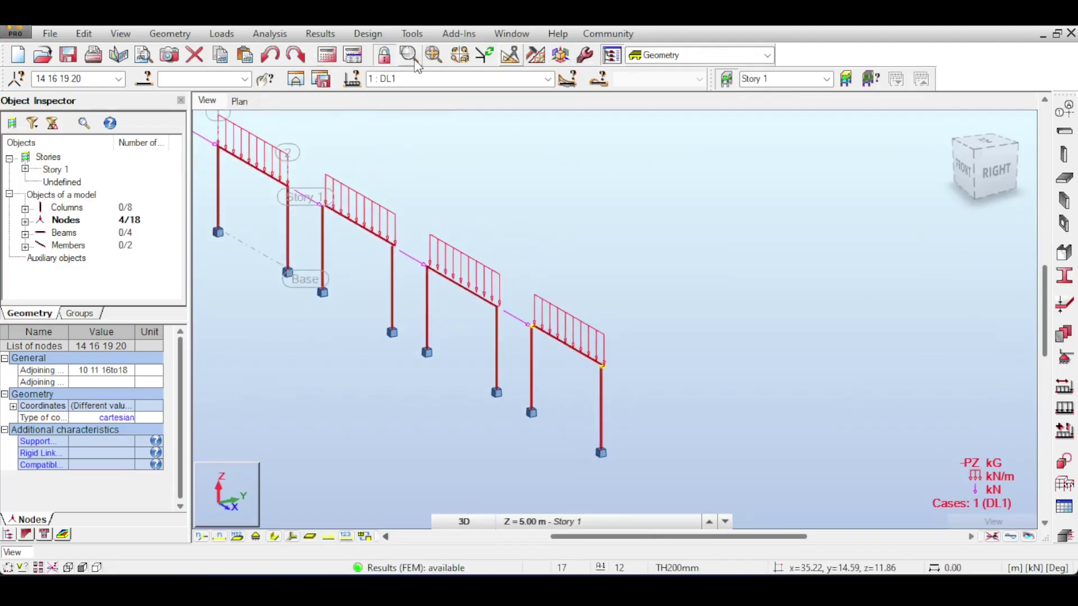
click(320, 34)
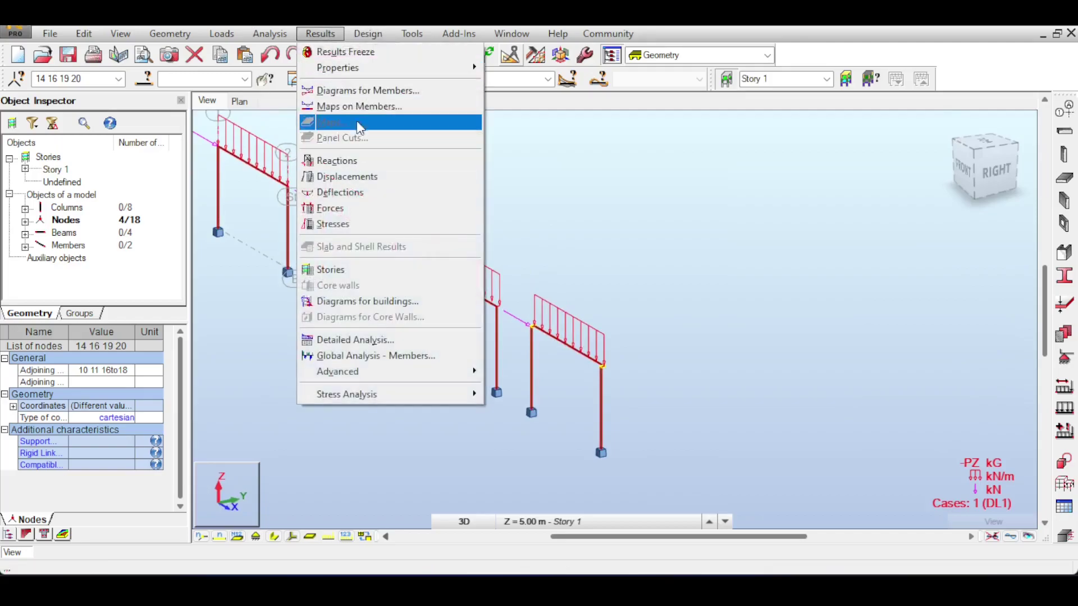
click(354, 92)
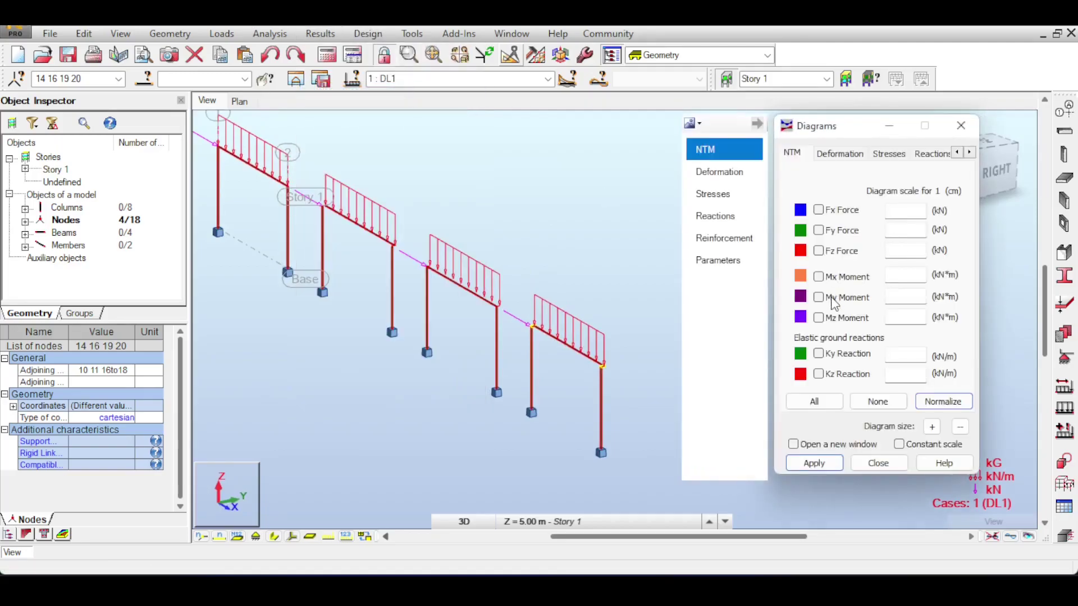
click(825, 320)
click(802, 465)
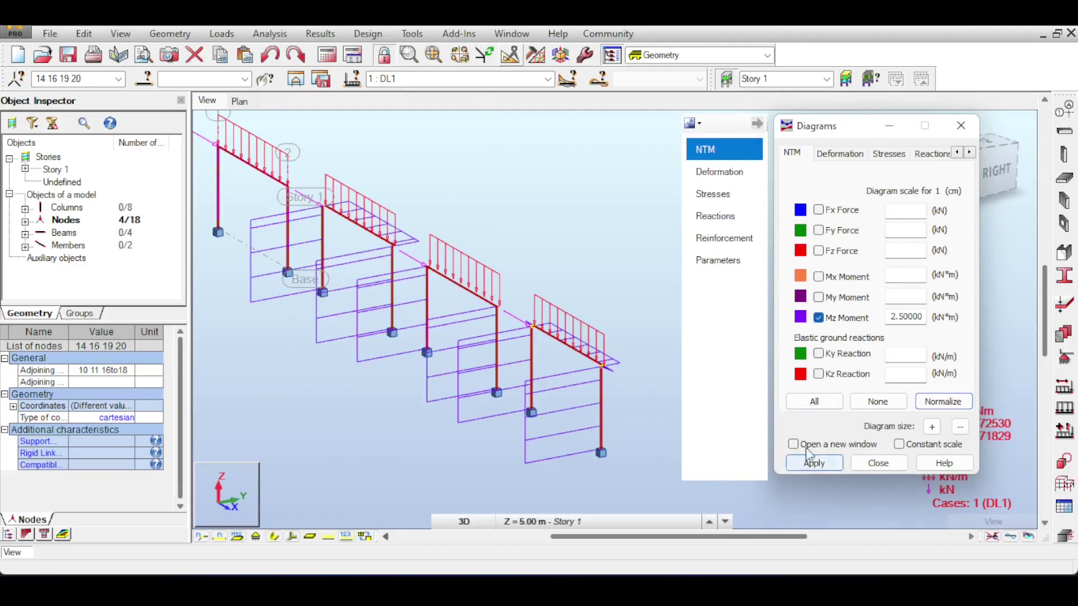
Format the Mz diagrams with value labels, differentiated positive and negative values, and filled shading
click(714, 265)
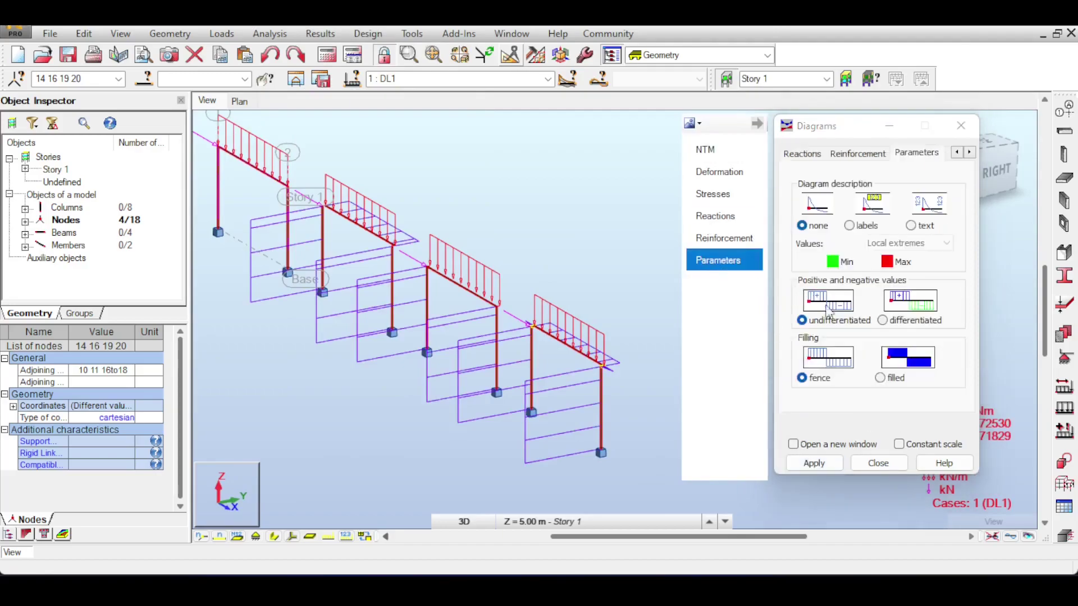
click(867, 227)
click(893, 325)
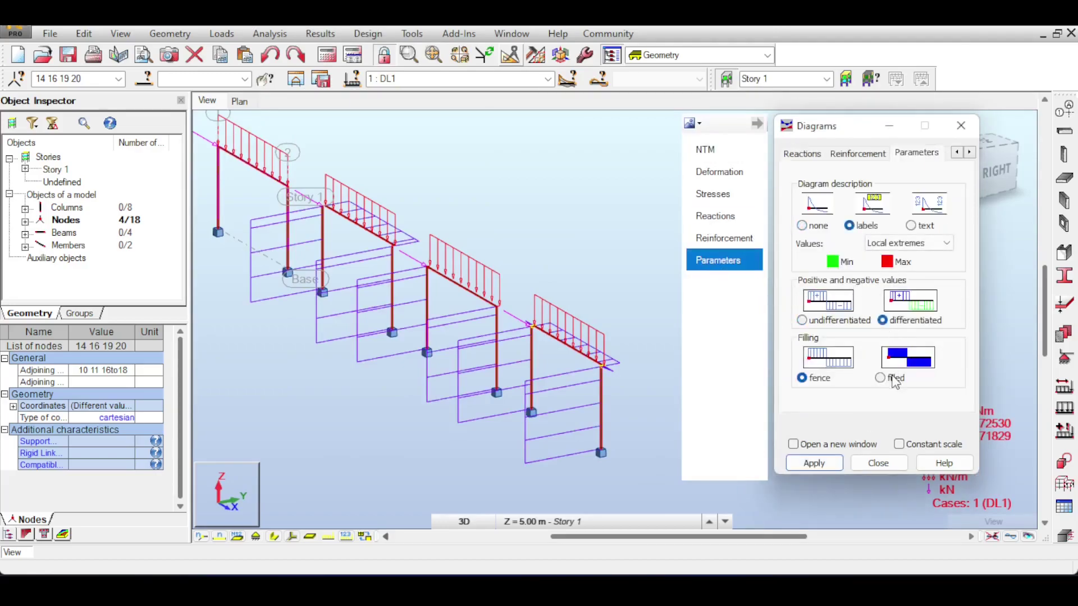
click(814, 463)
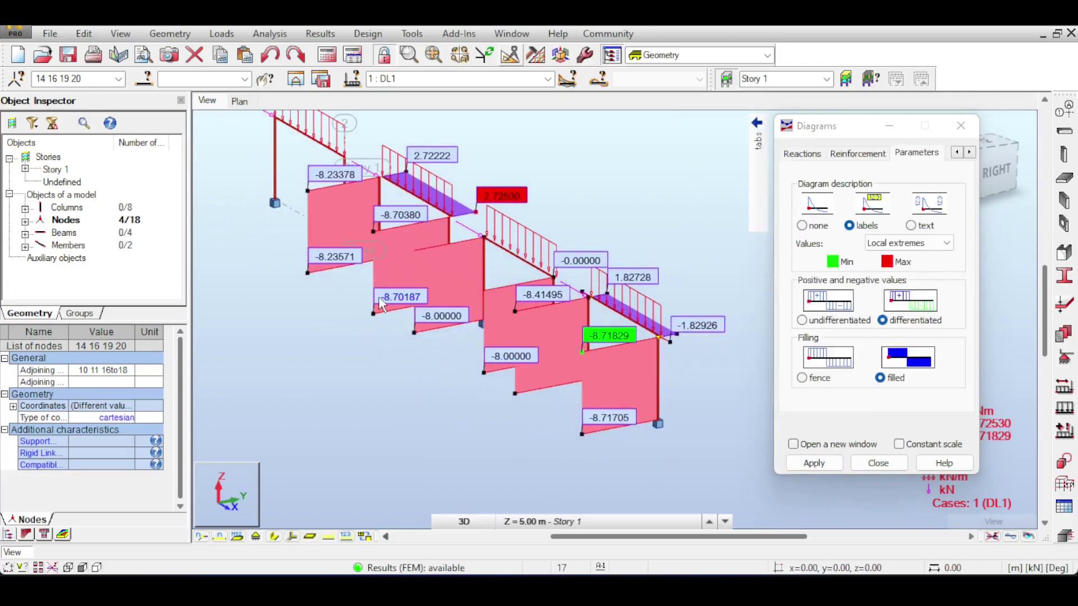
Compare the Mz diagrams at the beam-to-column joints of the offset-beam frame and the last frame with links
scroll(625, 335, up, 2)
scroll(646, 345, down, 3)
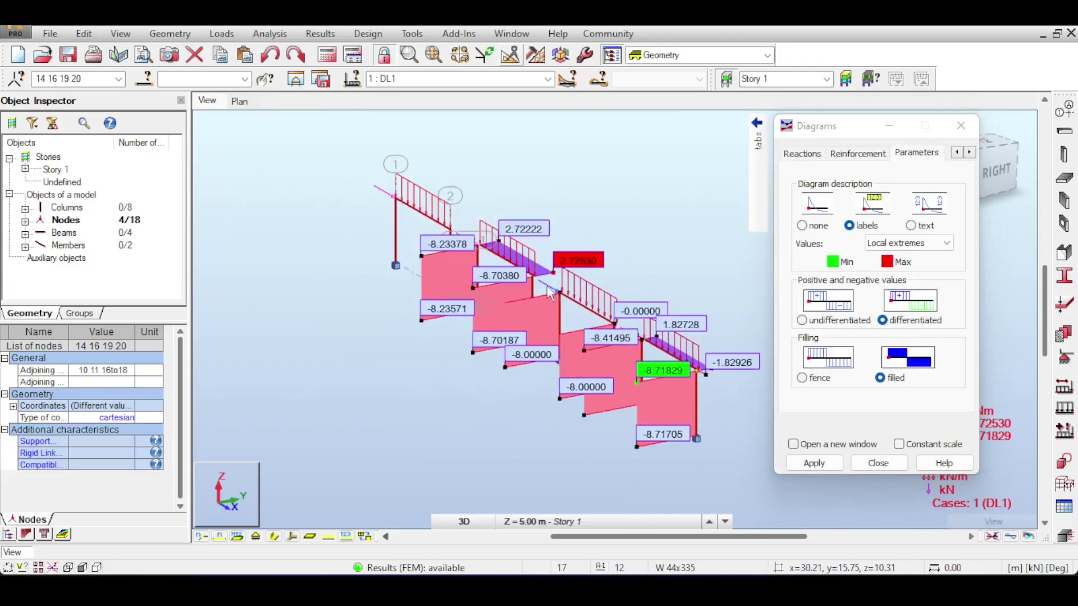
scroll(540, 288, up, 4)
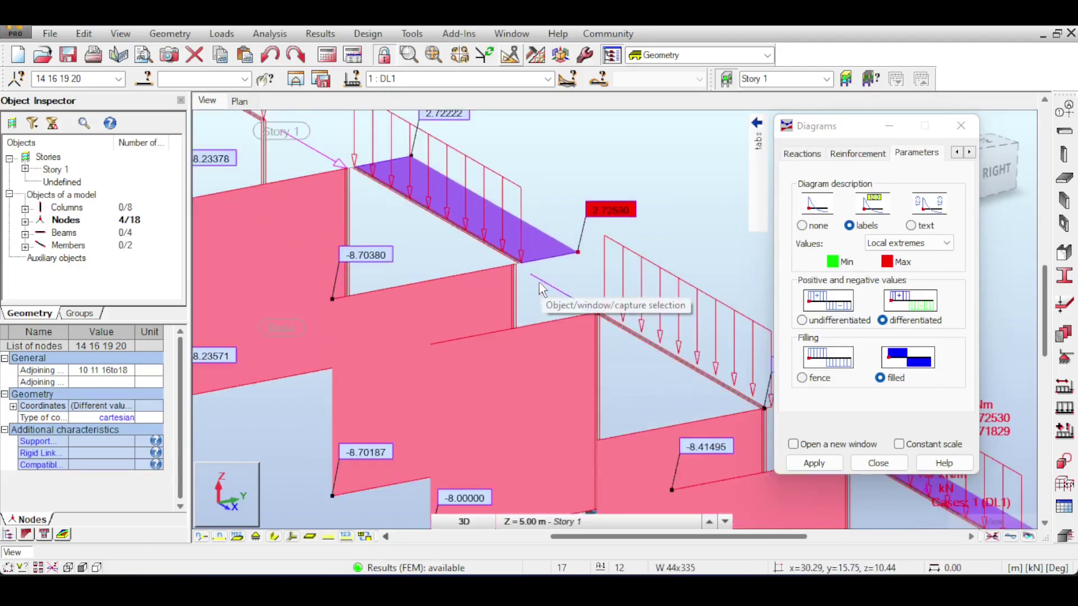
scroll(540, 287, up, 2)
scroll(487, 287, up, 3)
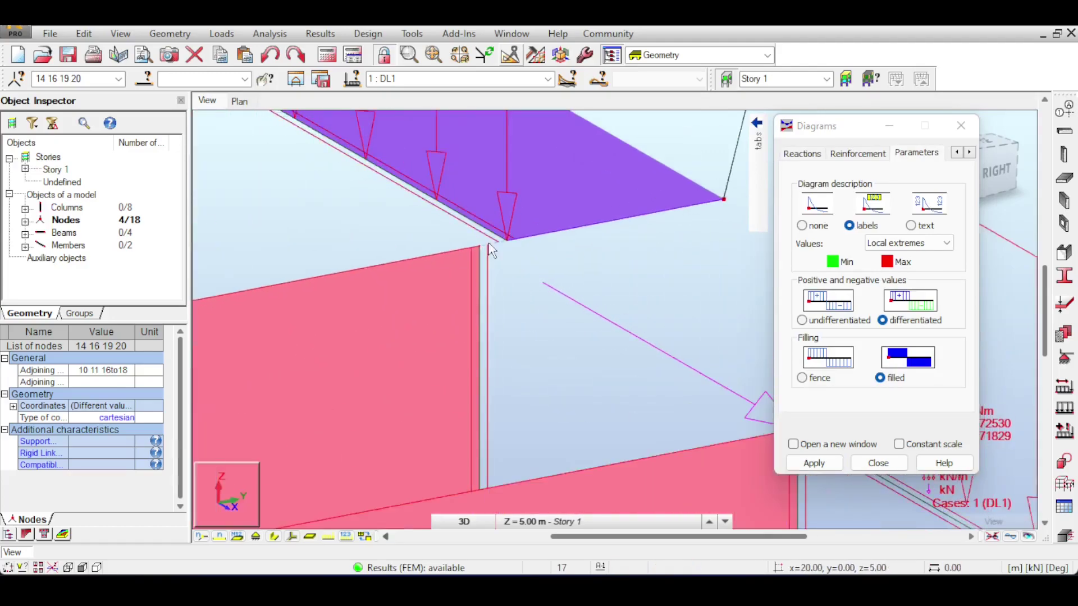
scroll(490, 249, up, 2)
scroll(503, 253, down, 4)
scroll(532, 283, down, 3)
scroll(611, 309, up, 6)
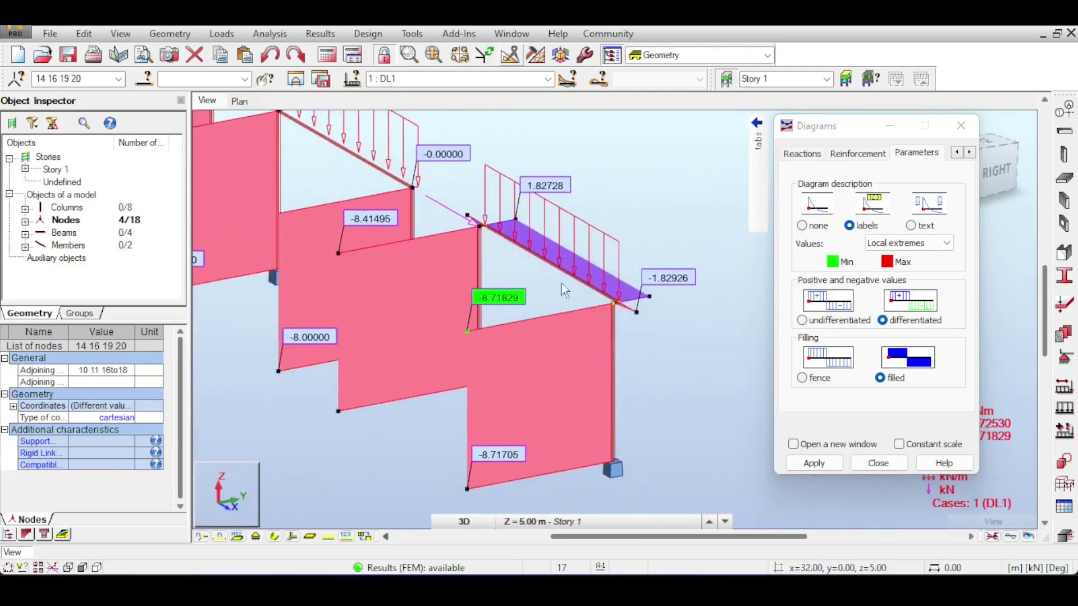
scroll(612, 308, up, 2)
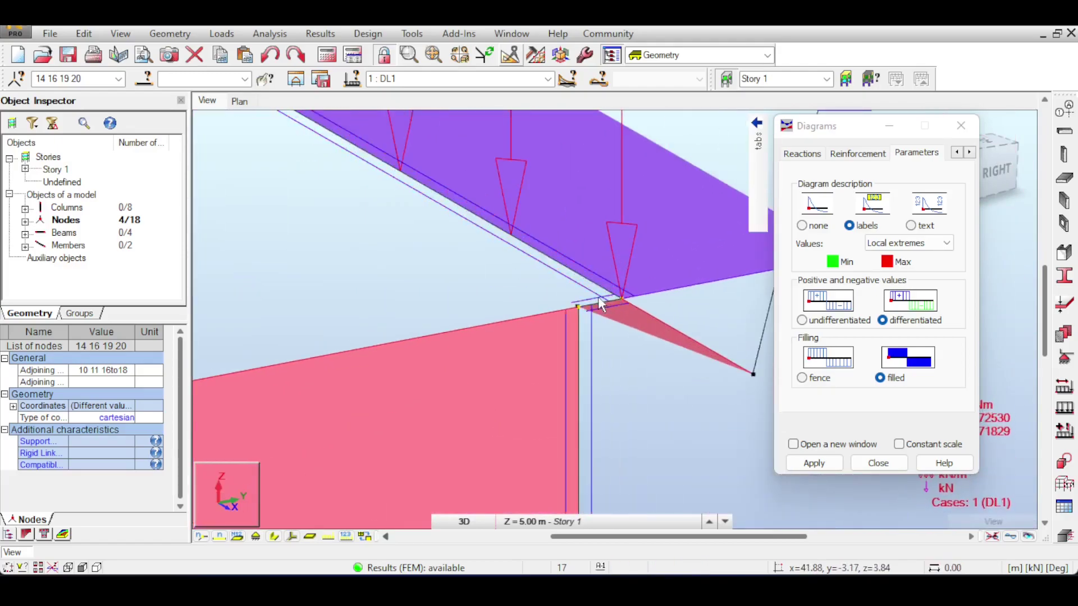
scroll(547, 357, down, 4)
Check the section shapes at the last frame's link, hide them, and compare the labelled Mz values across the frames
click(292, 535)
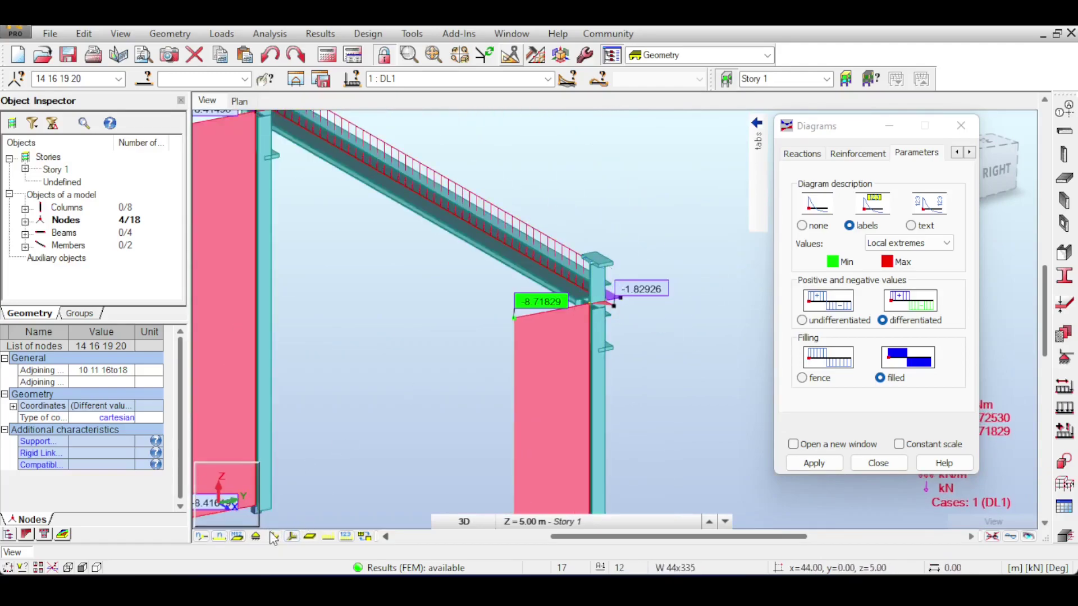
click(273, 536)
scroll(430, 387, down, 2)
middle_drag(496, 369, 578, 321)
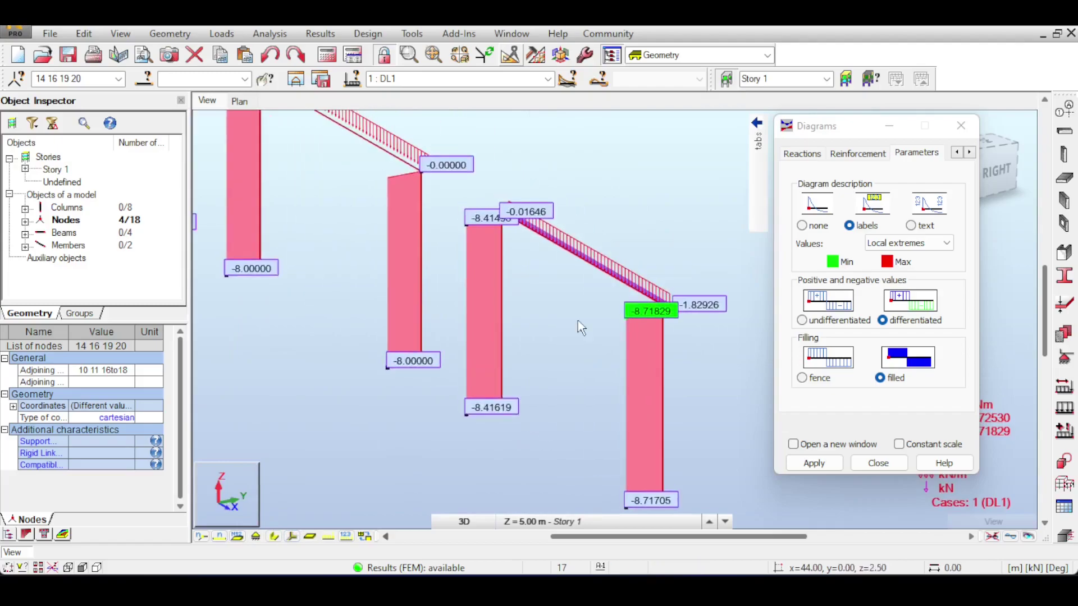
scroll(483, 270, down, 2)
middle_drag(482, 269, 521, 300)
scroll(573, 309, down, 2)
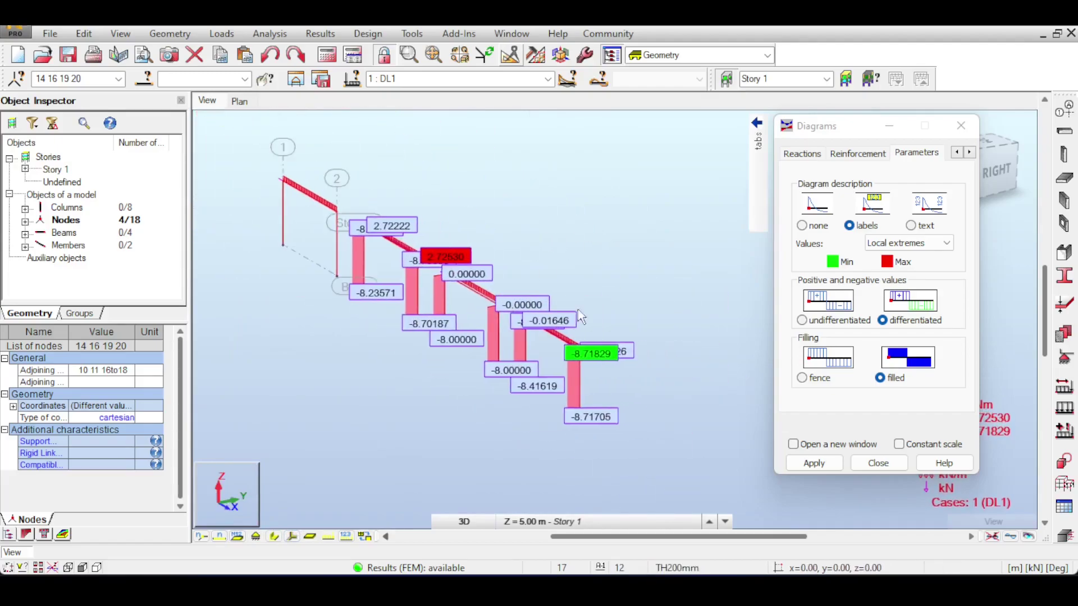
scroll(592, 318, up, 2)
scroll(589, 310, down, 3)
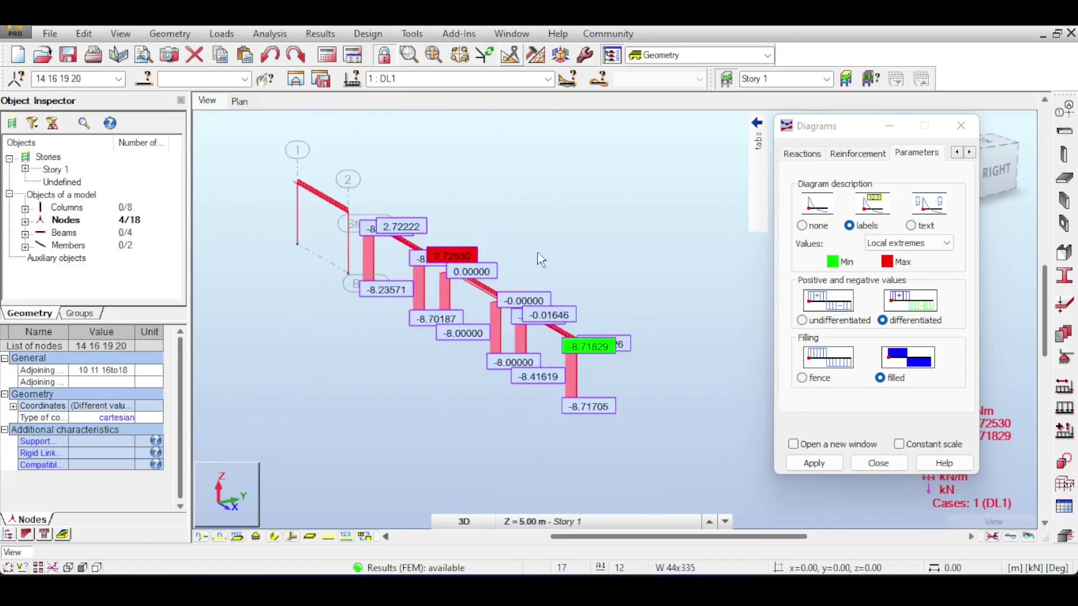
Close the diagram settings and review the Mz diagrams of all the frames together
click(878, 464)
scroll(694, 243, down, 2)
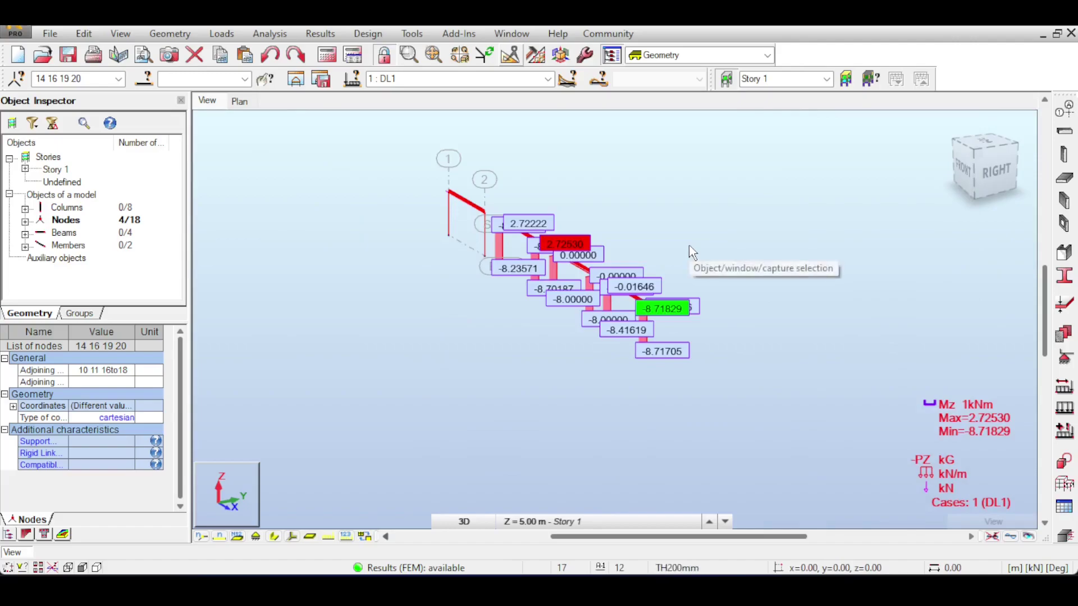
scroll(689, 245, up, 2)
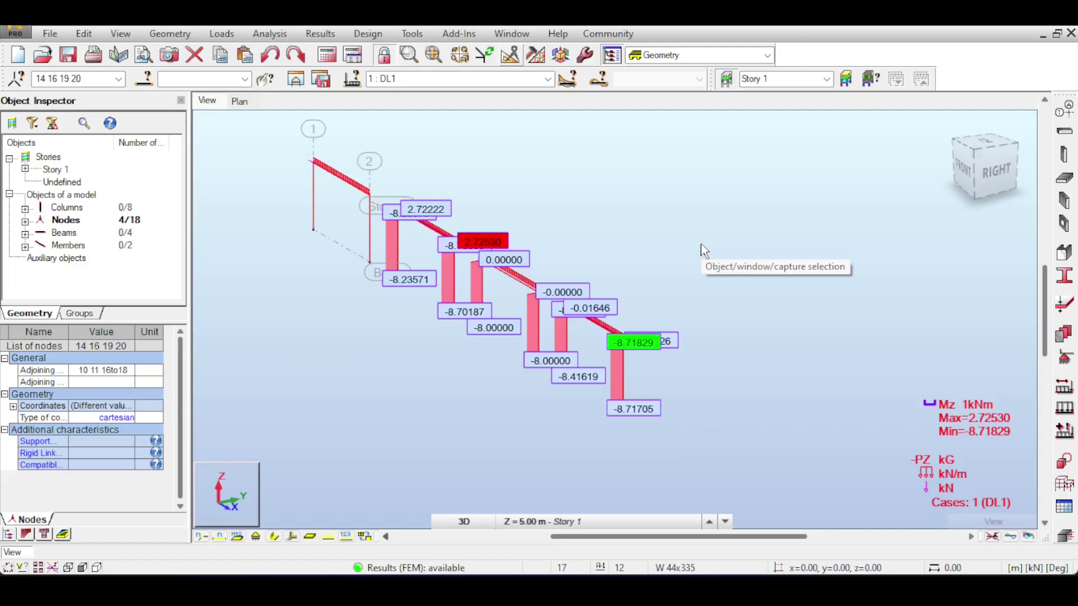
scroll(702, 250, down, 2)
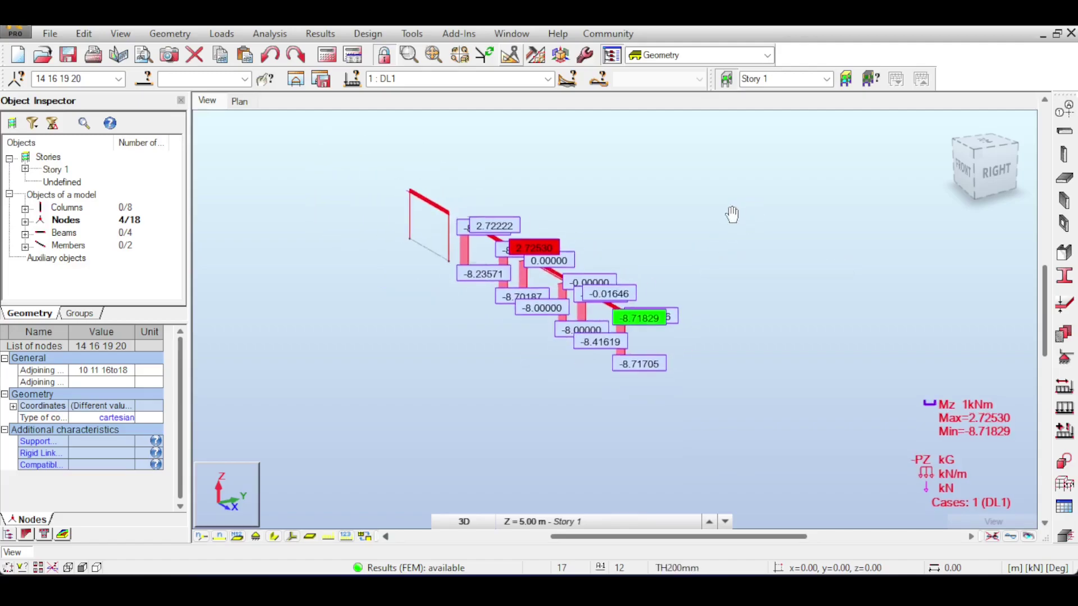